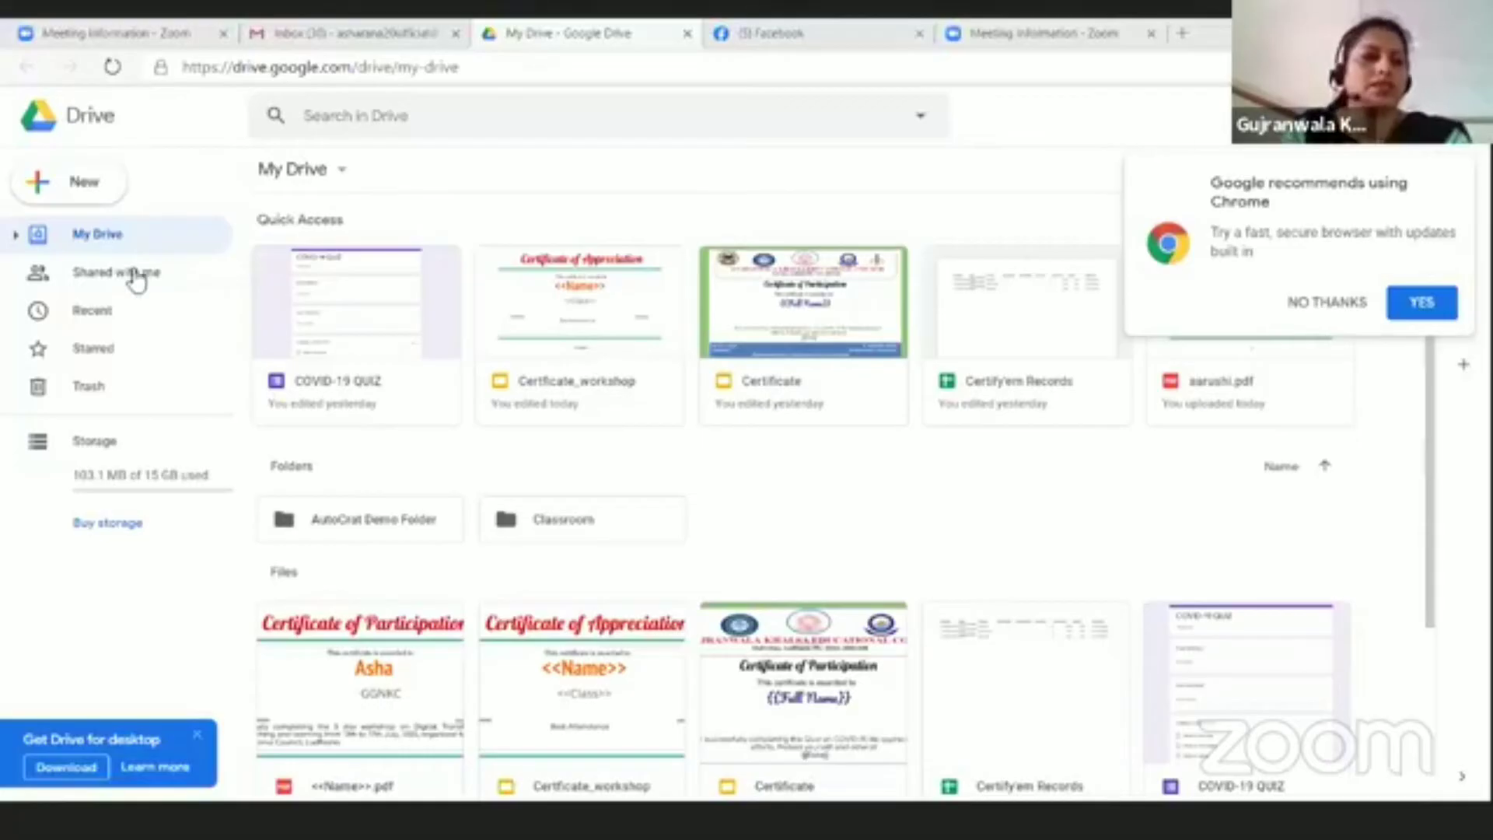
Step: Create a new blank Google Form from Google Drive's New > More menu
click(65, 191)
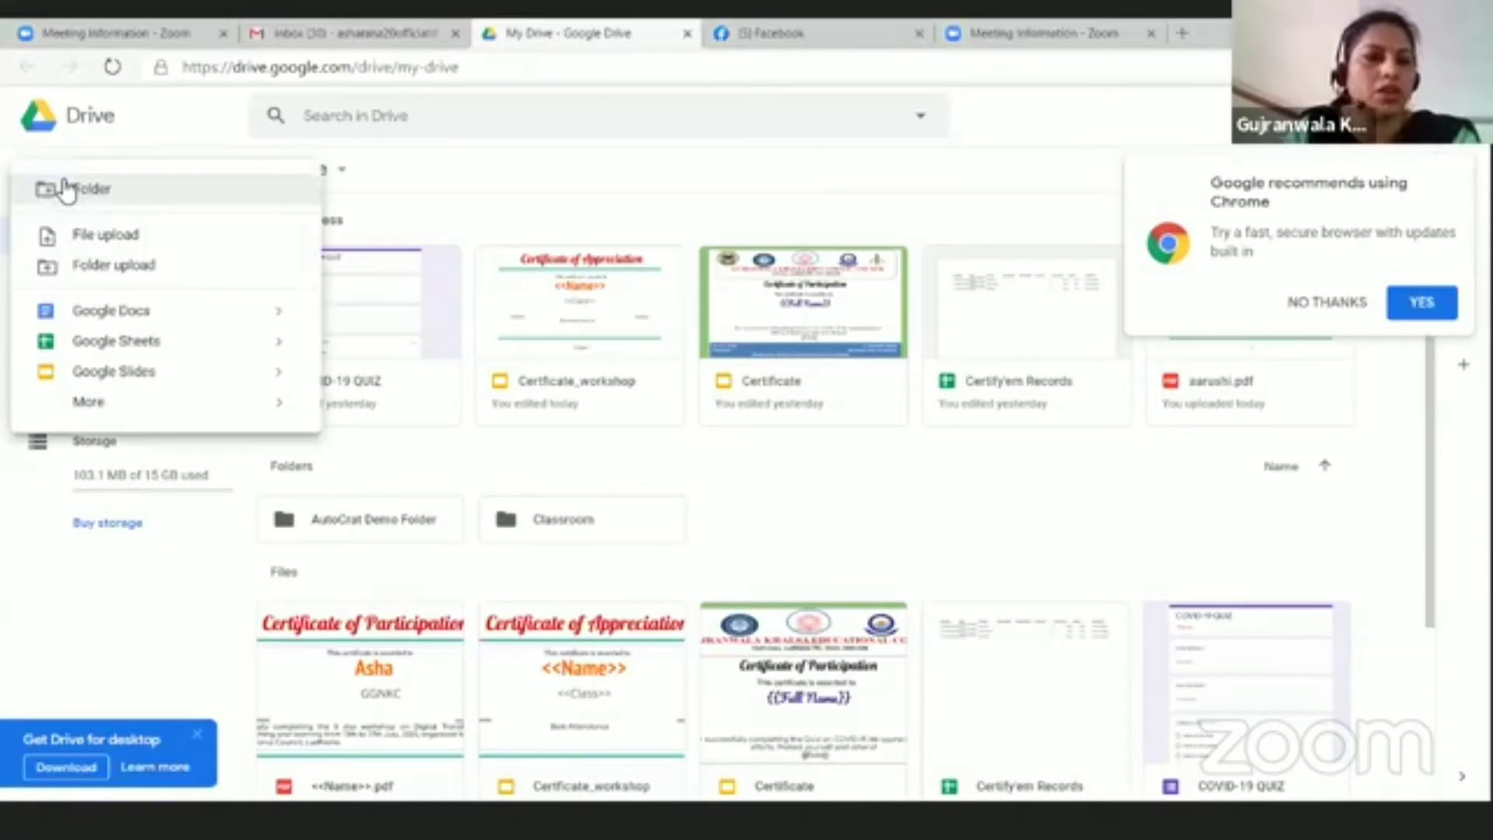
mouse_move(151, 418)
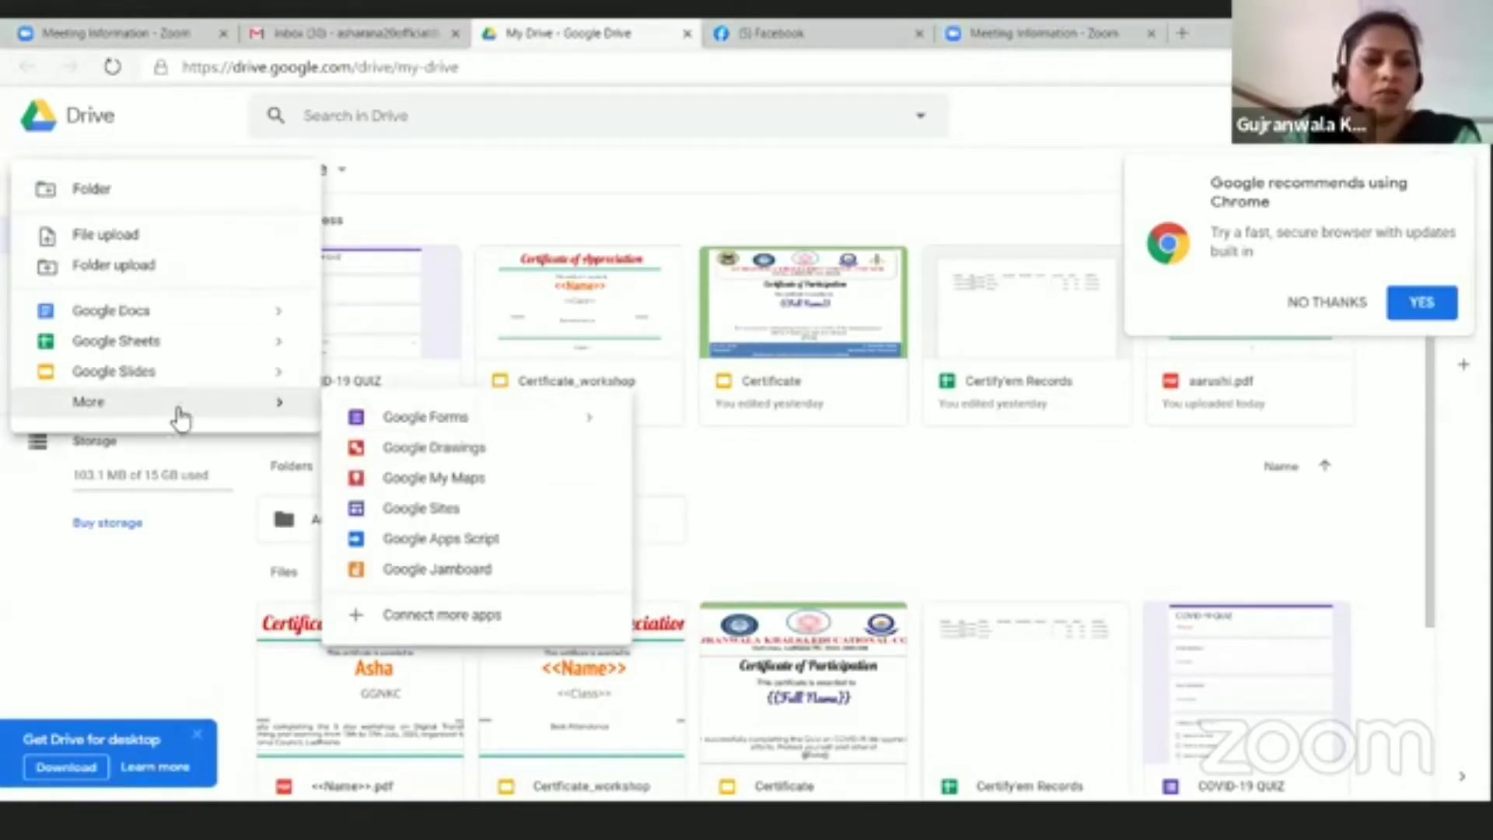
click(424, 420)
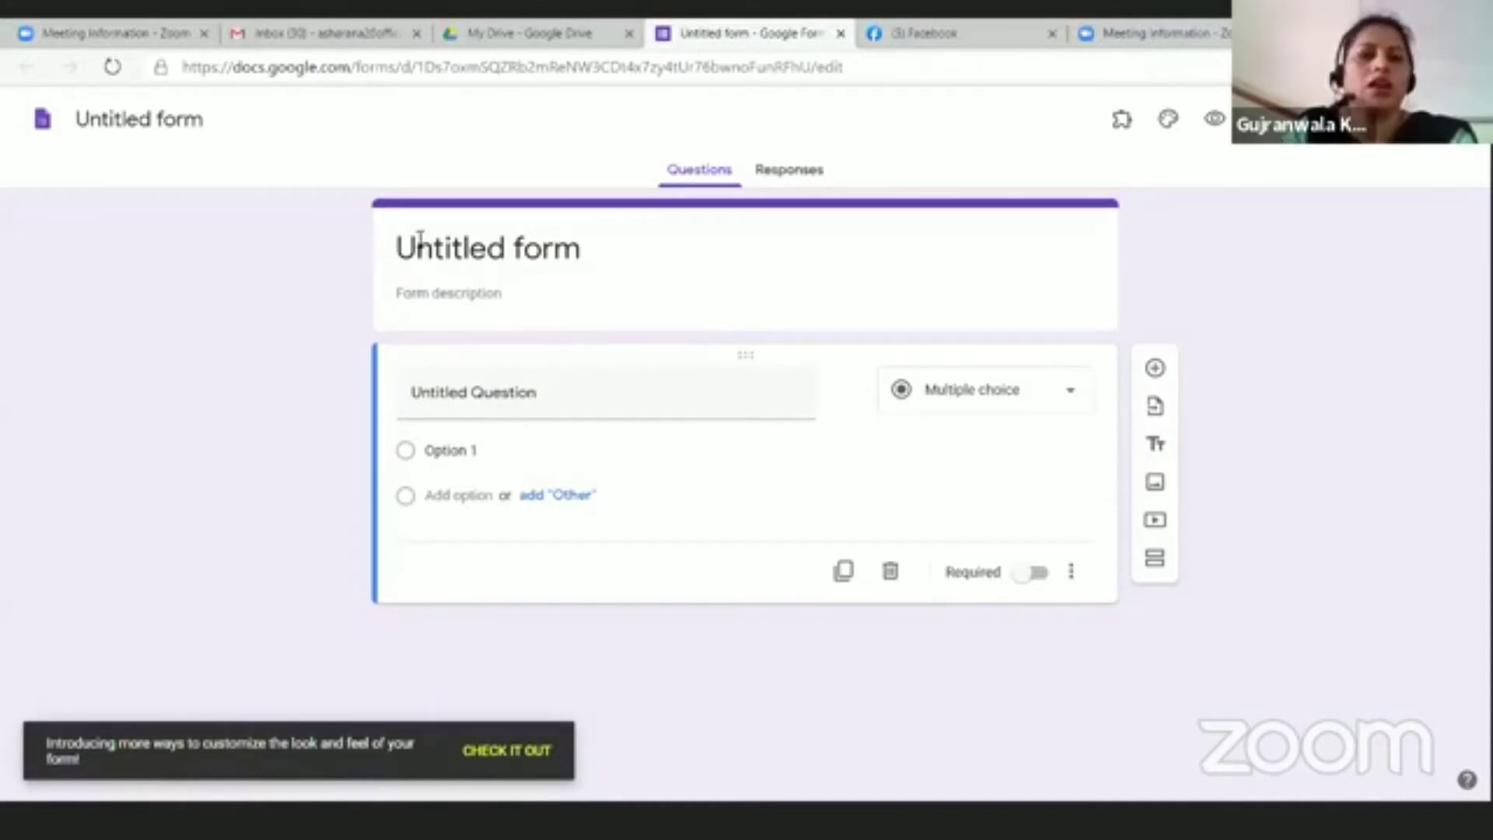
Step: Rename the form title to 'Quiz'
click(420, 251)
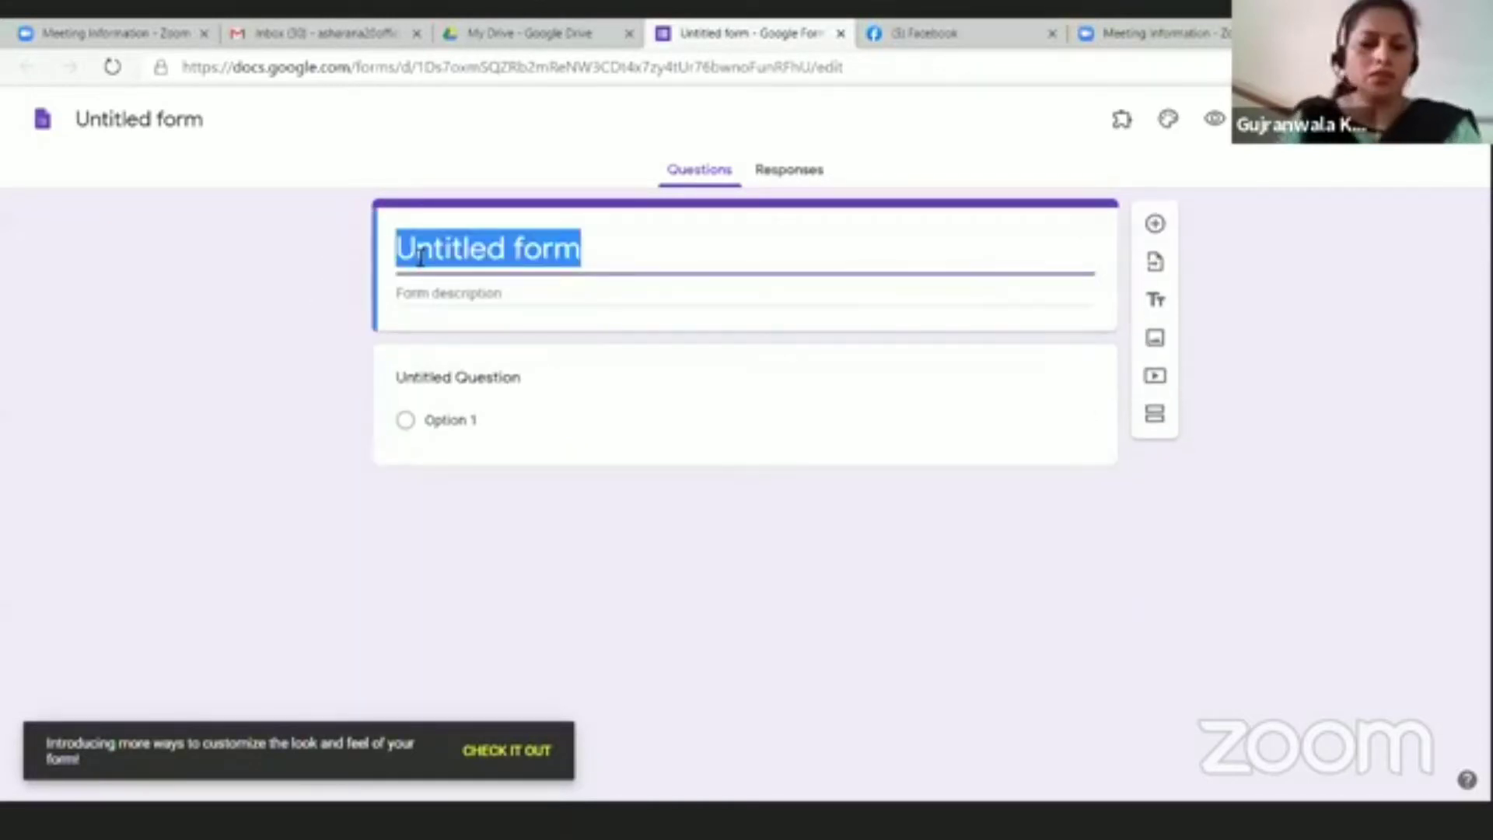
text(Qu)
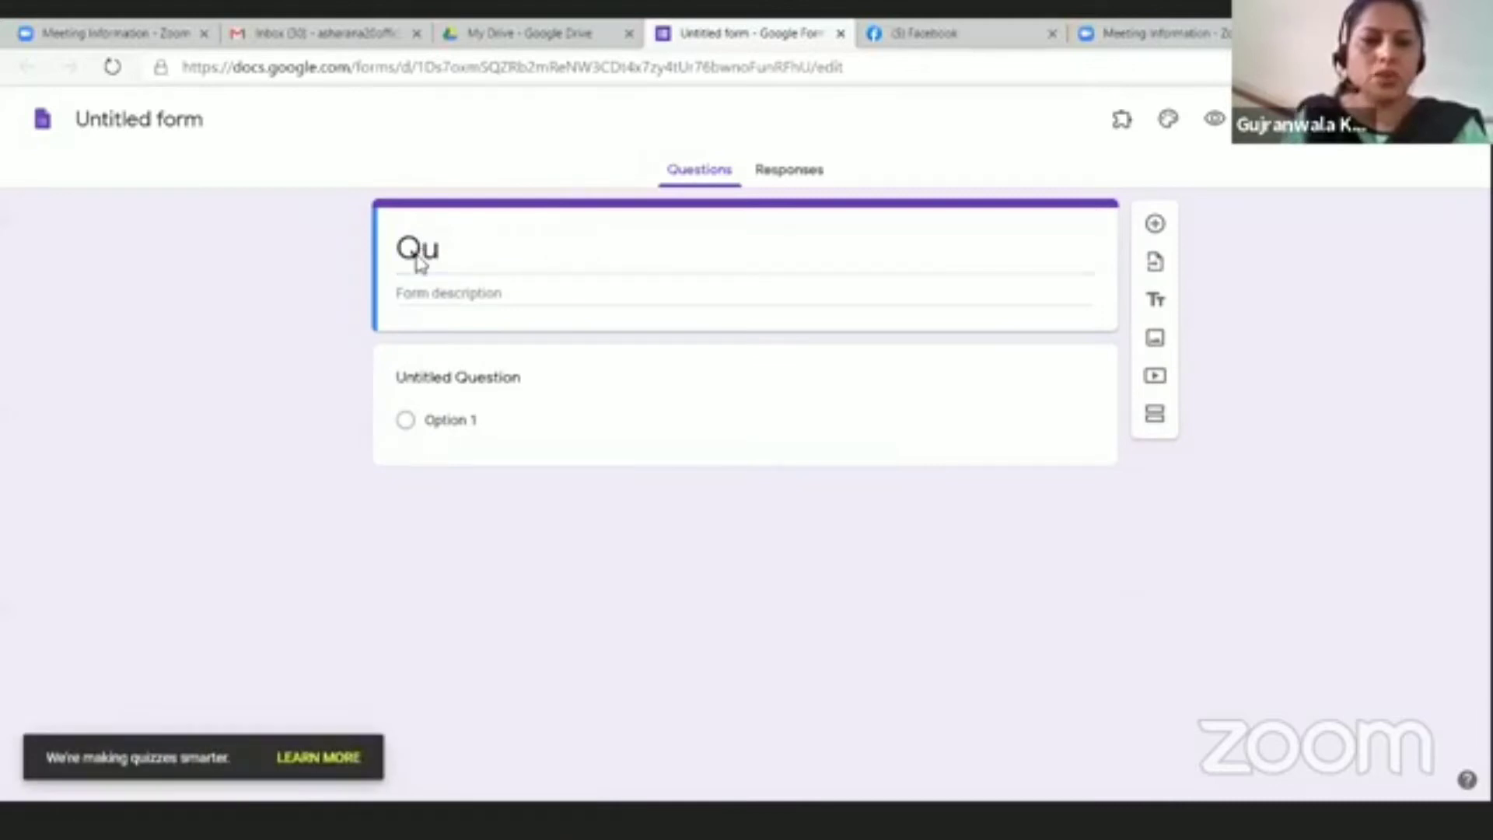
double_click(443, 249)
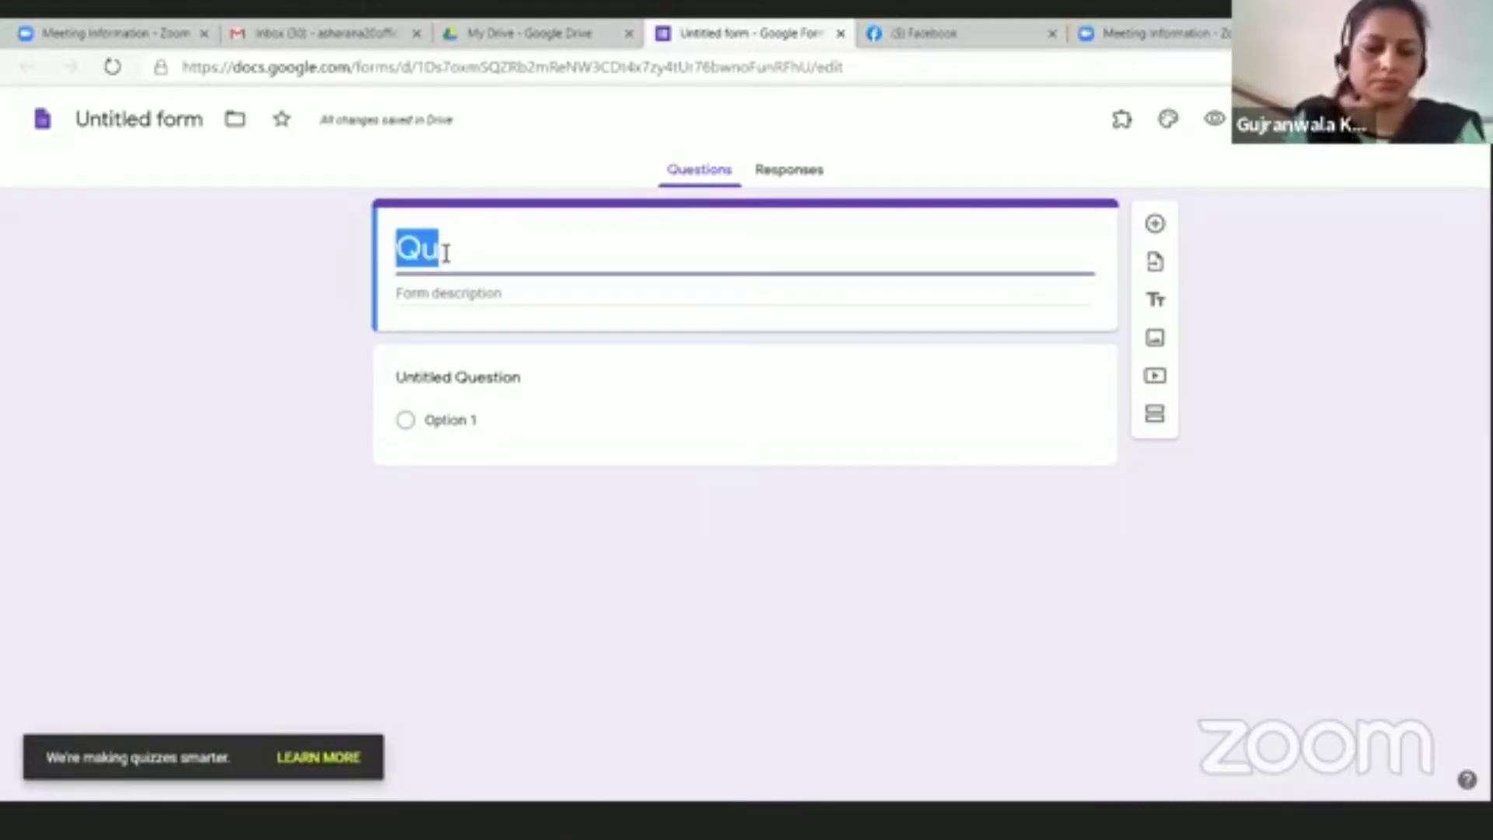
click(446, 252)
text(iz)
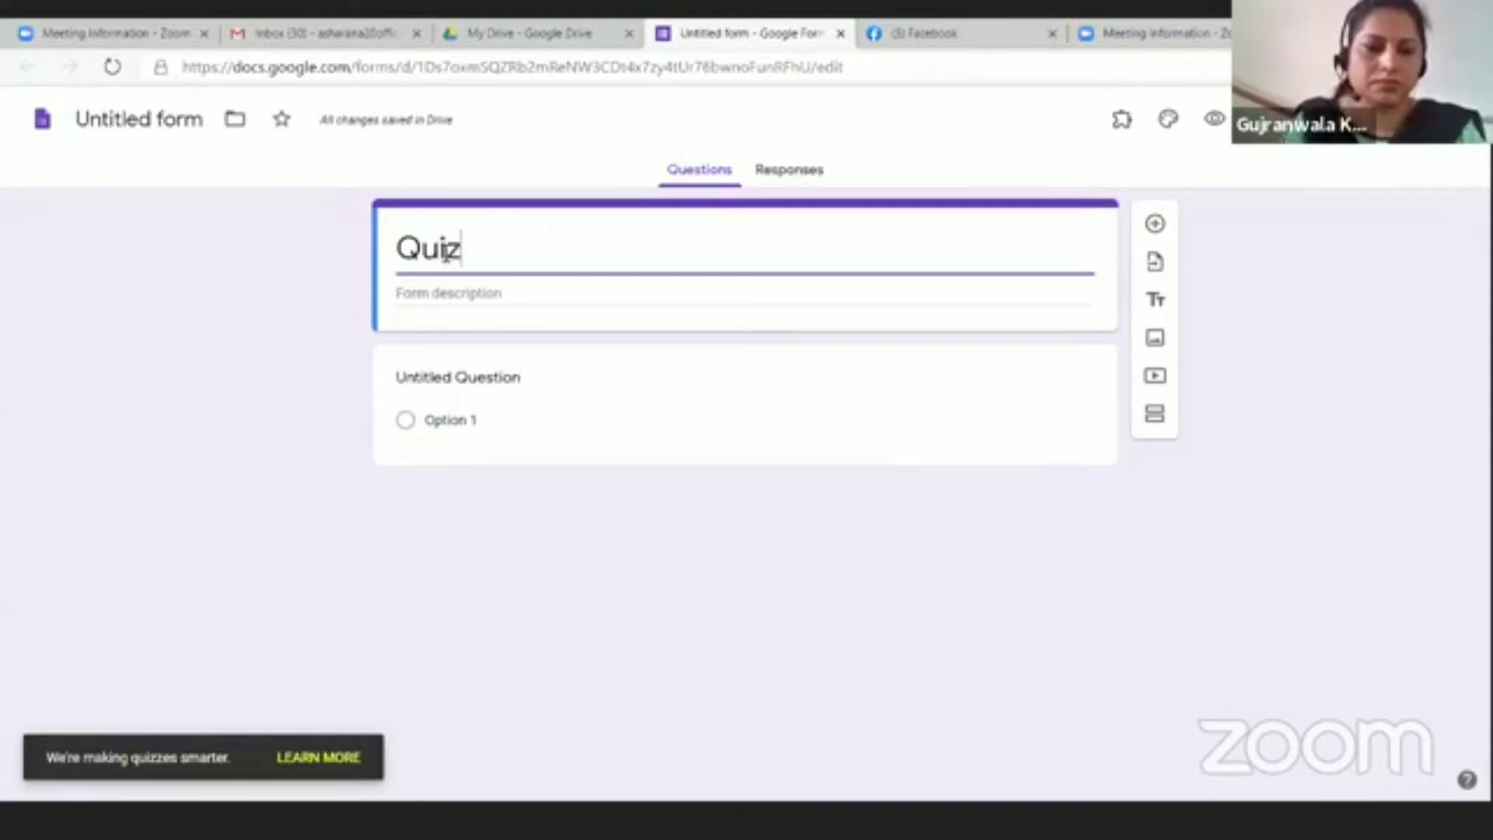
Step: Make the first question a required 'Name of Student' question
click(443, 381)
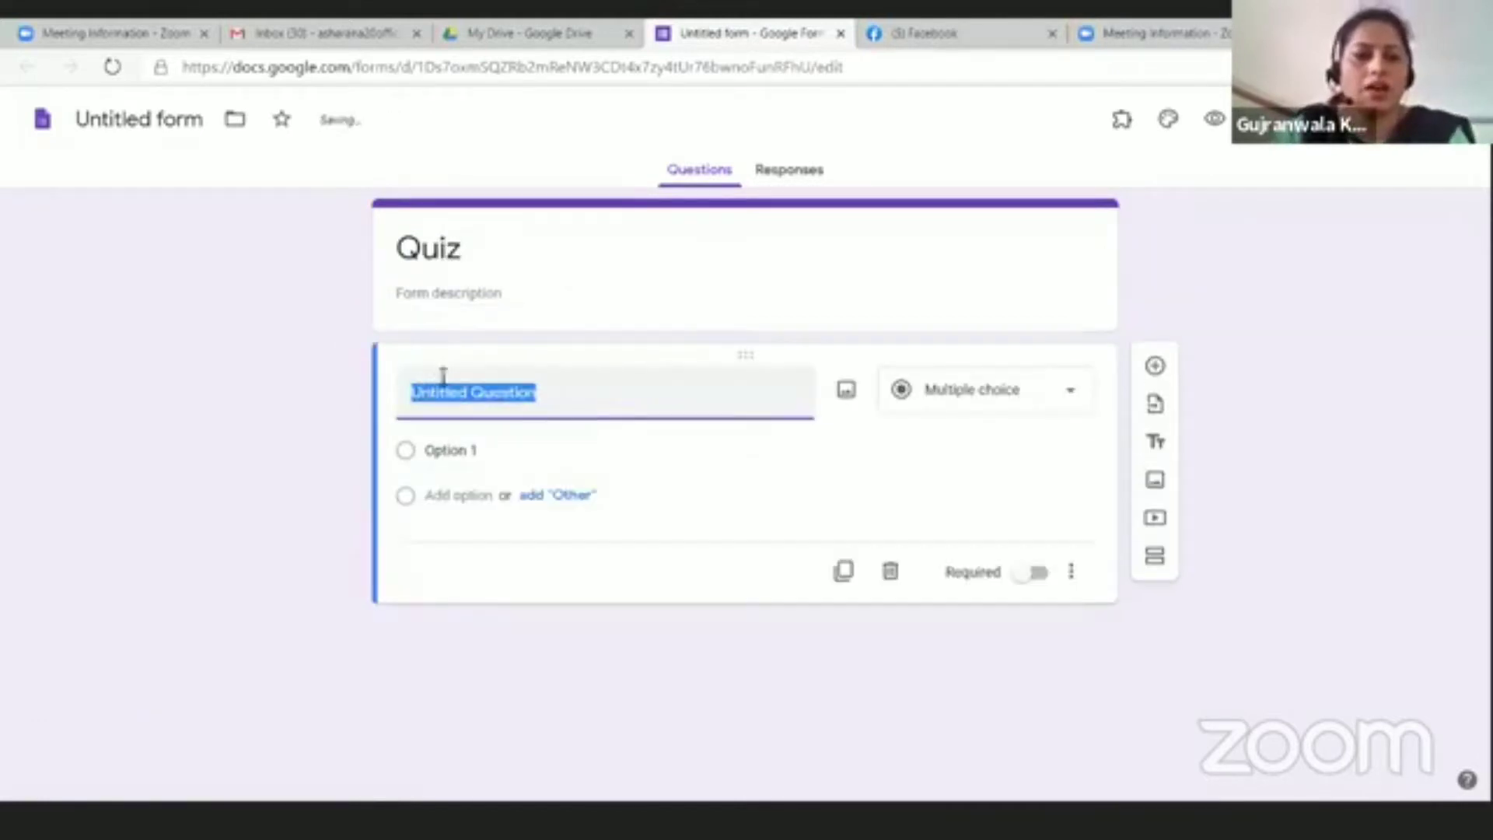
text(Name of Student)
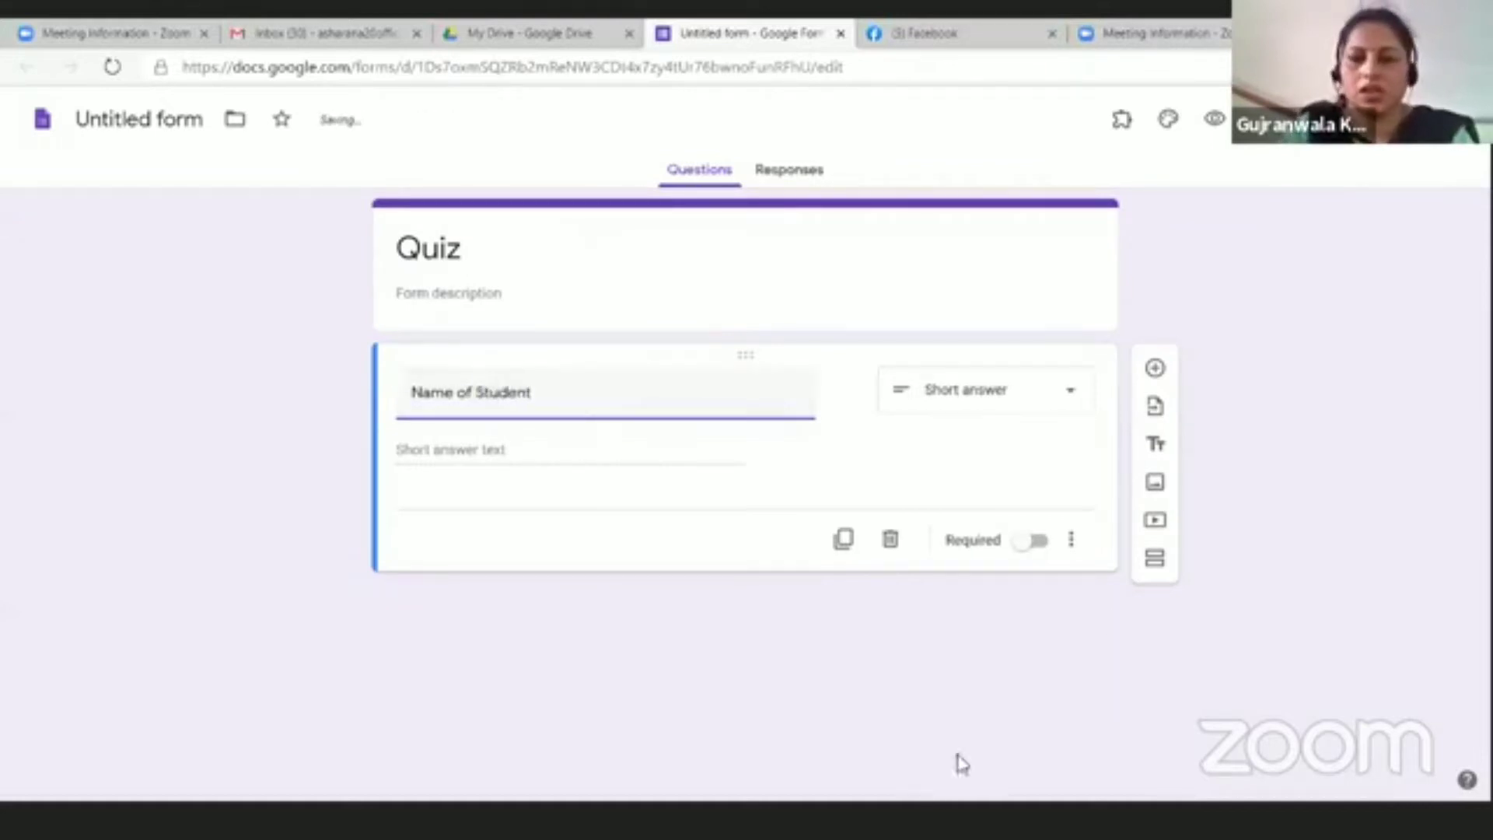
click(1042, 545)
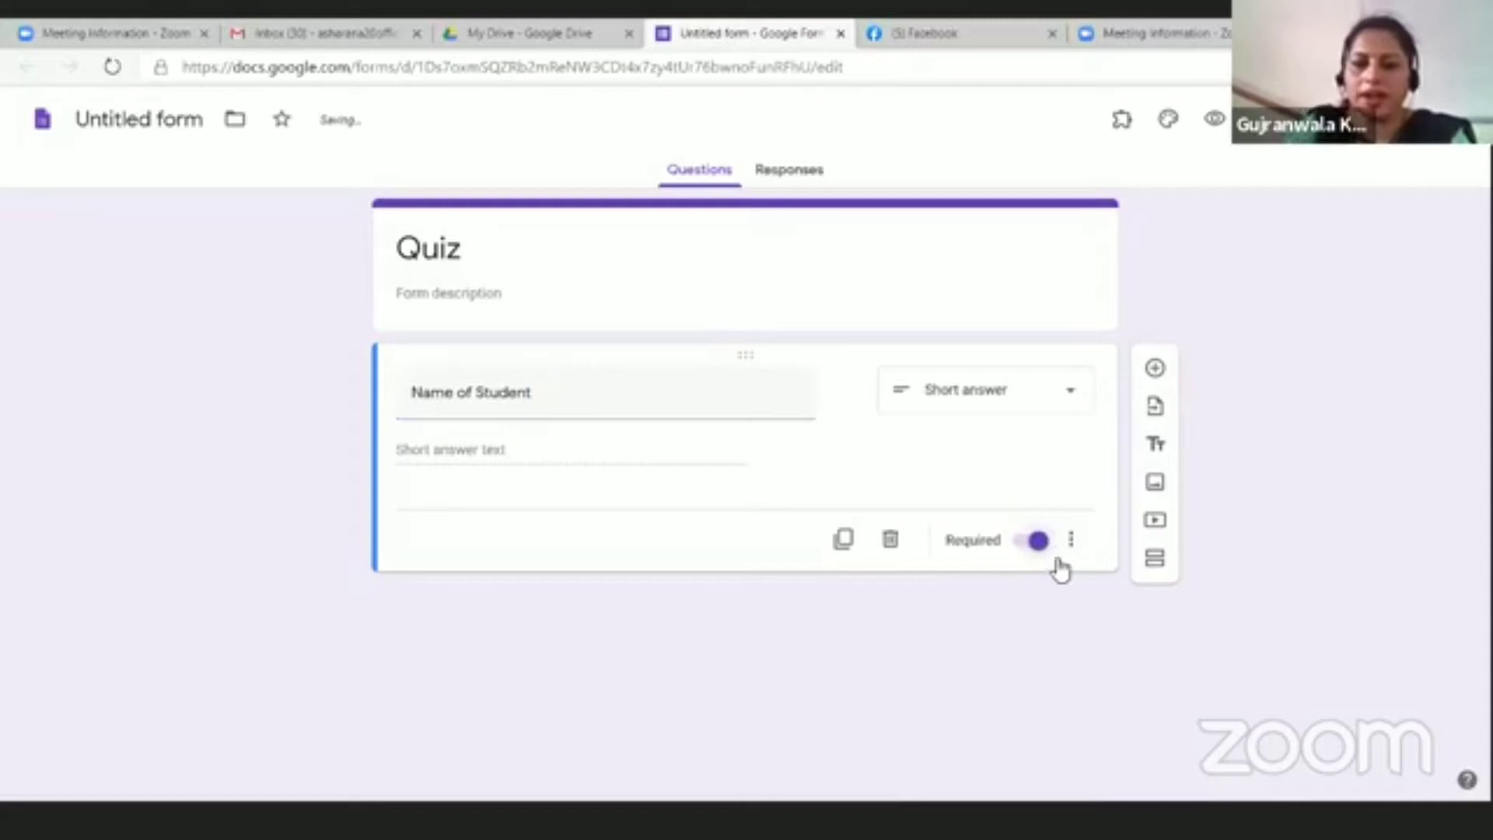
Step: Add a short-answer 'Class' question, followed by a new blank question
click(1155, 370)
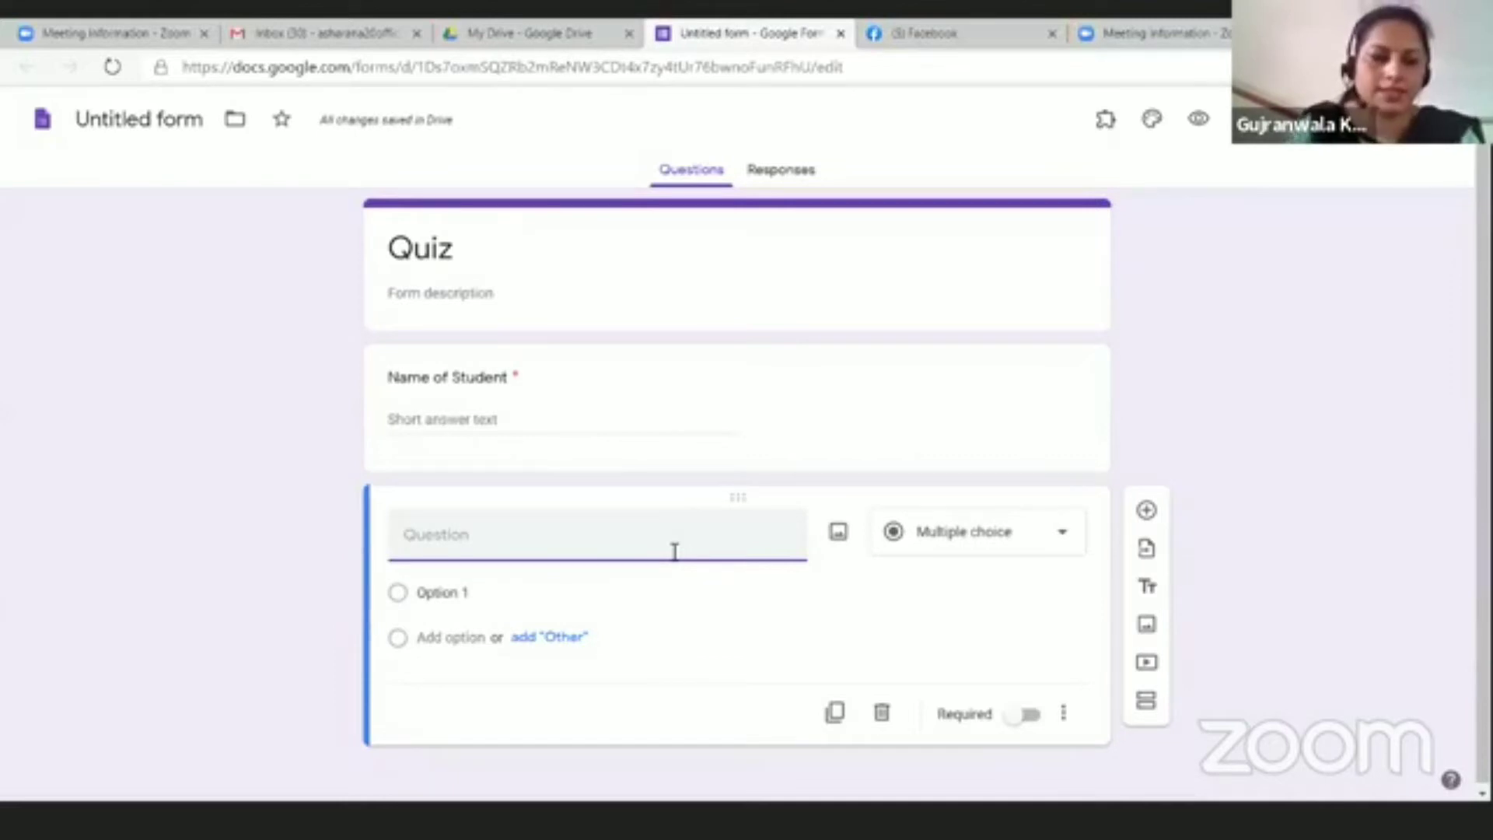
text(Q)
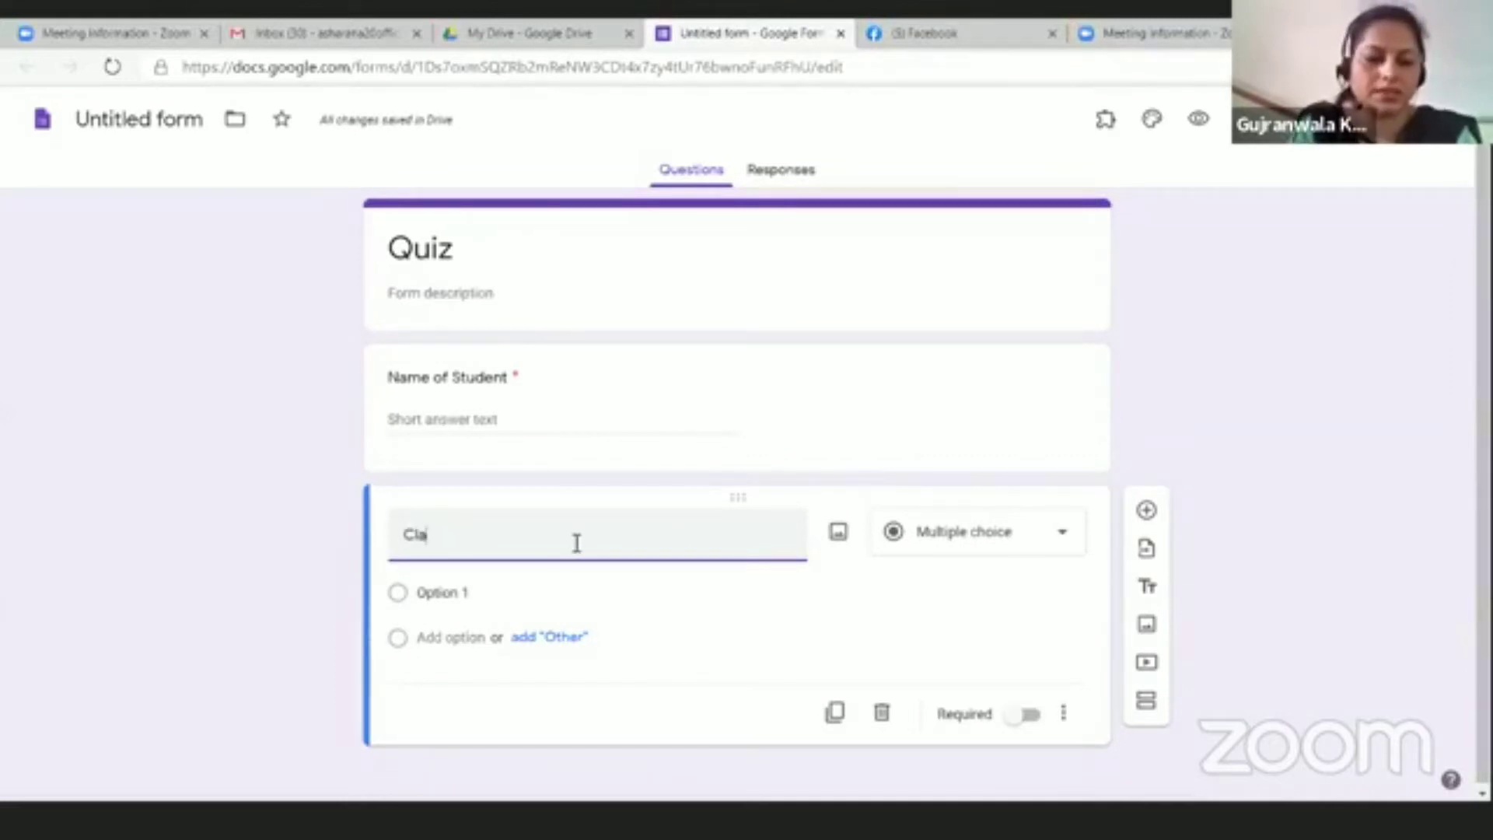
click(1062, 537)
click(963, 238)
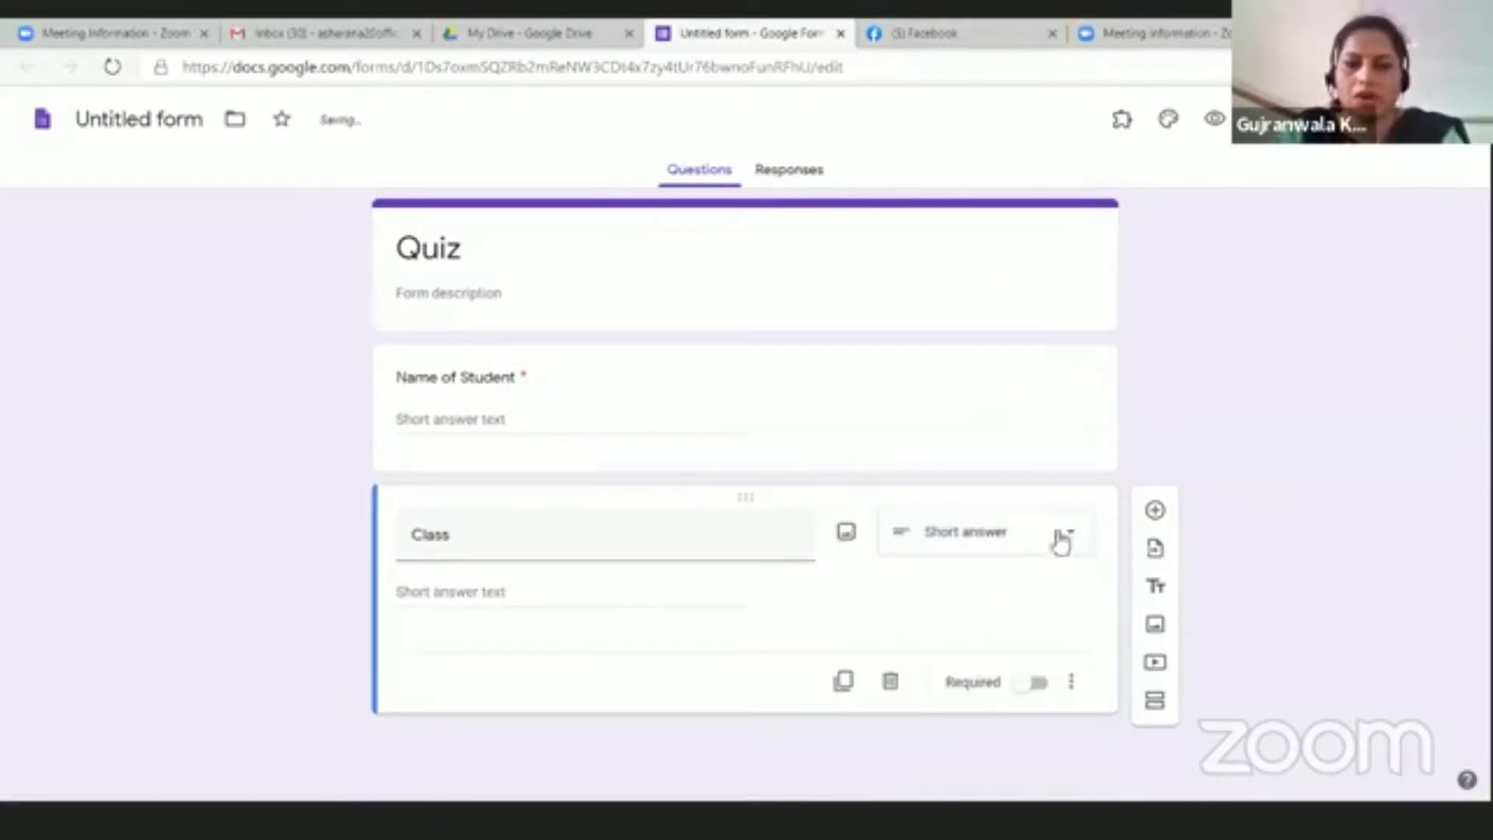
click(1156, 512)
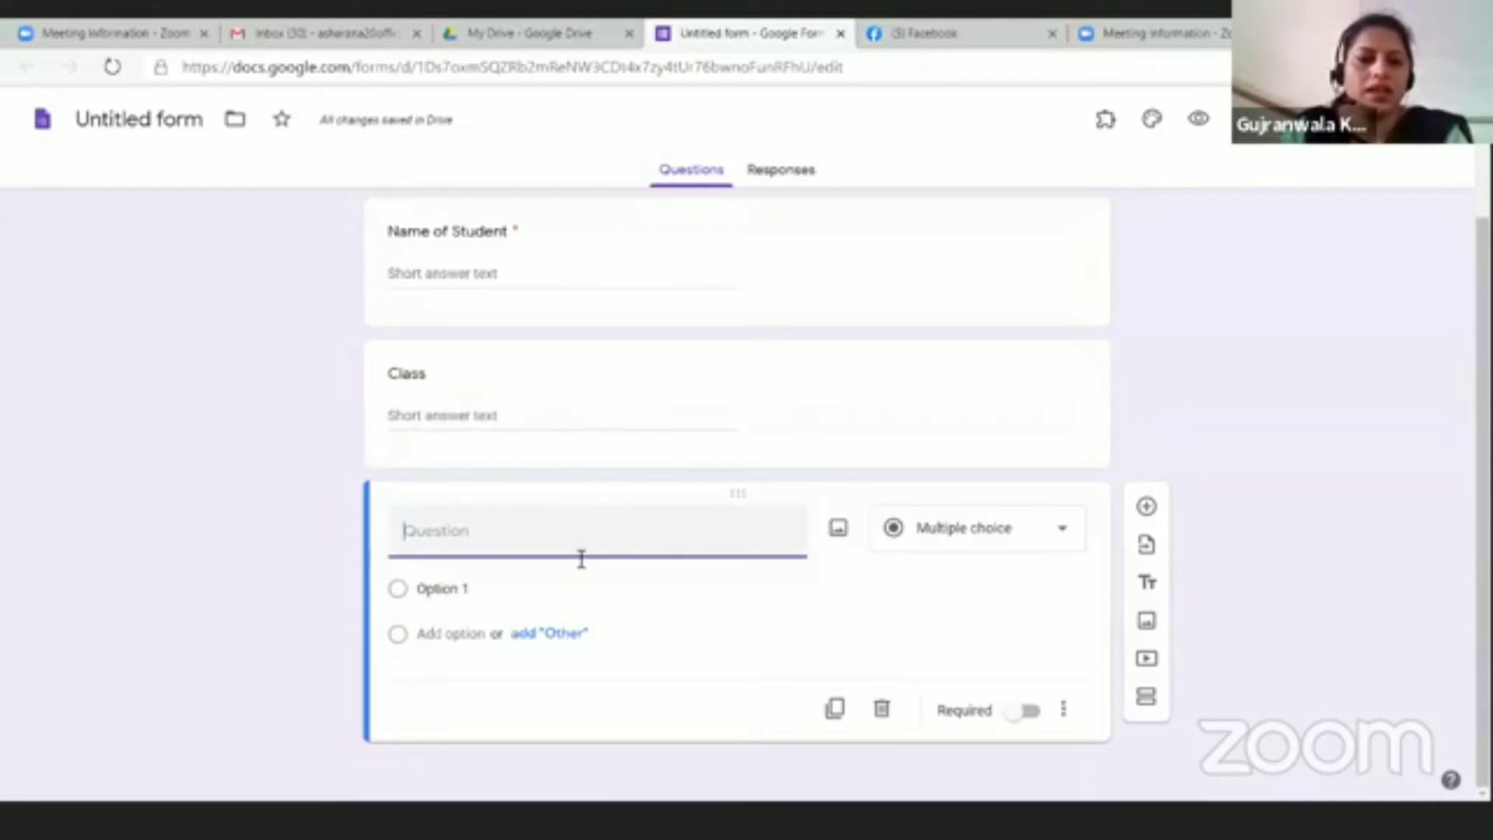
Step: Write question '1. 2+3=?' with choices 4, 5 and 0, removing the extra option
text(1)
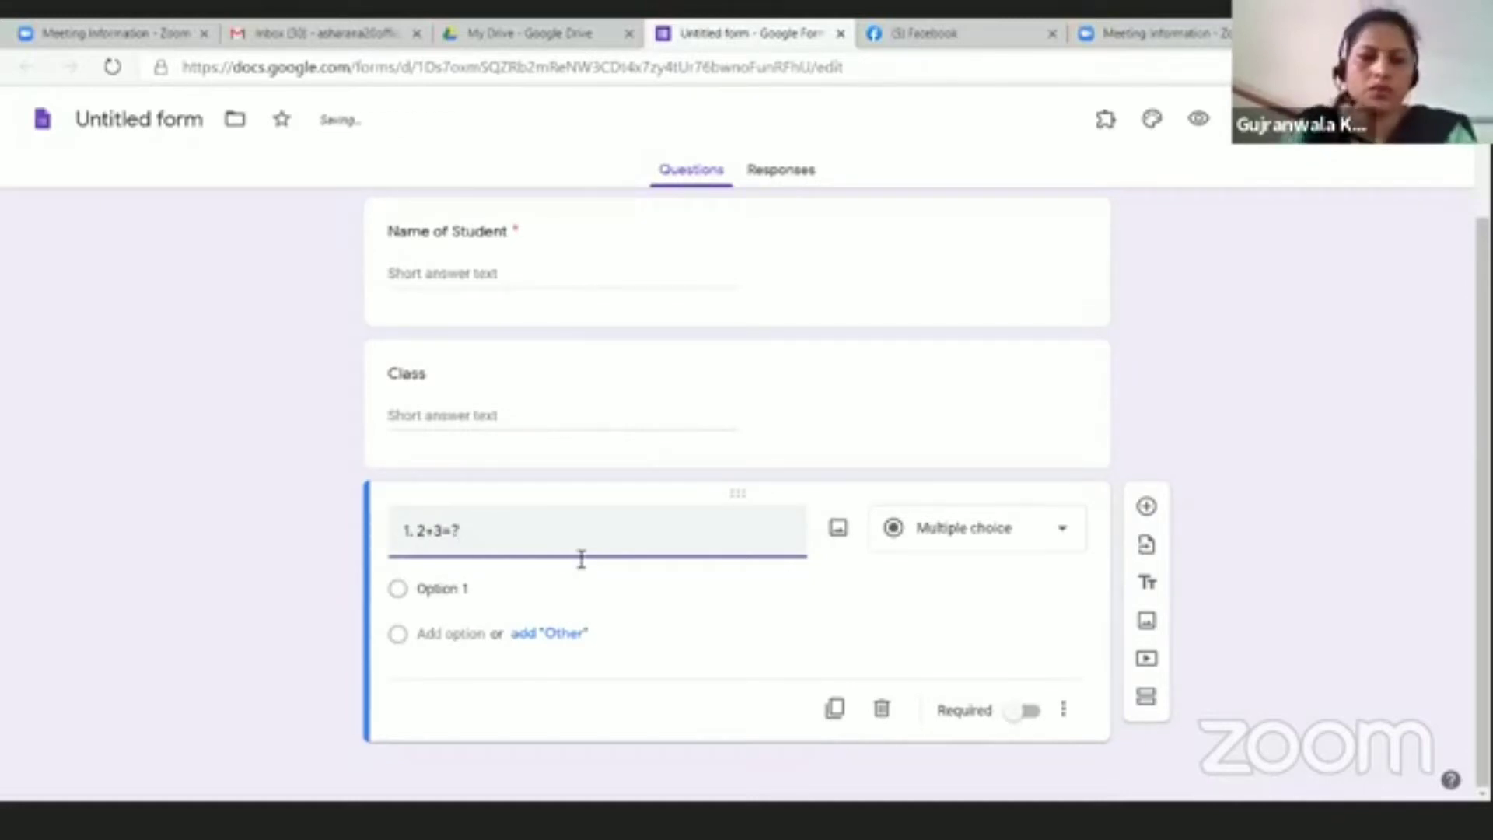
click(445, 593)
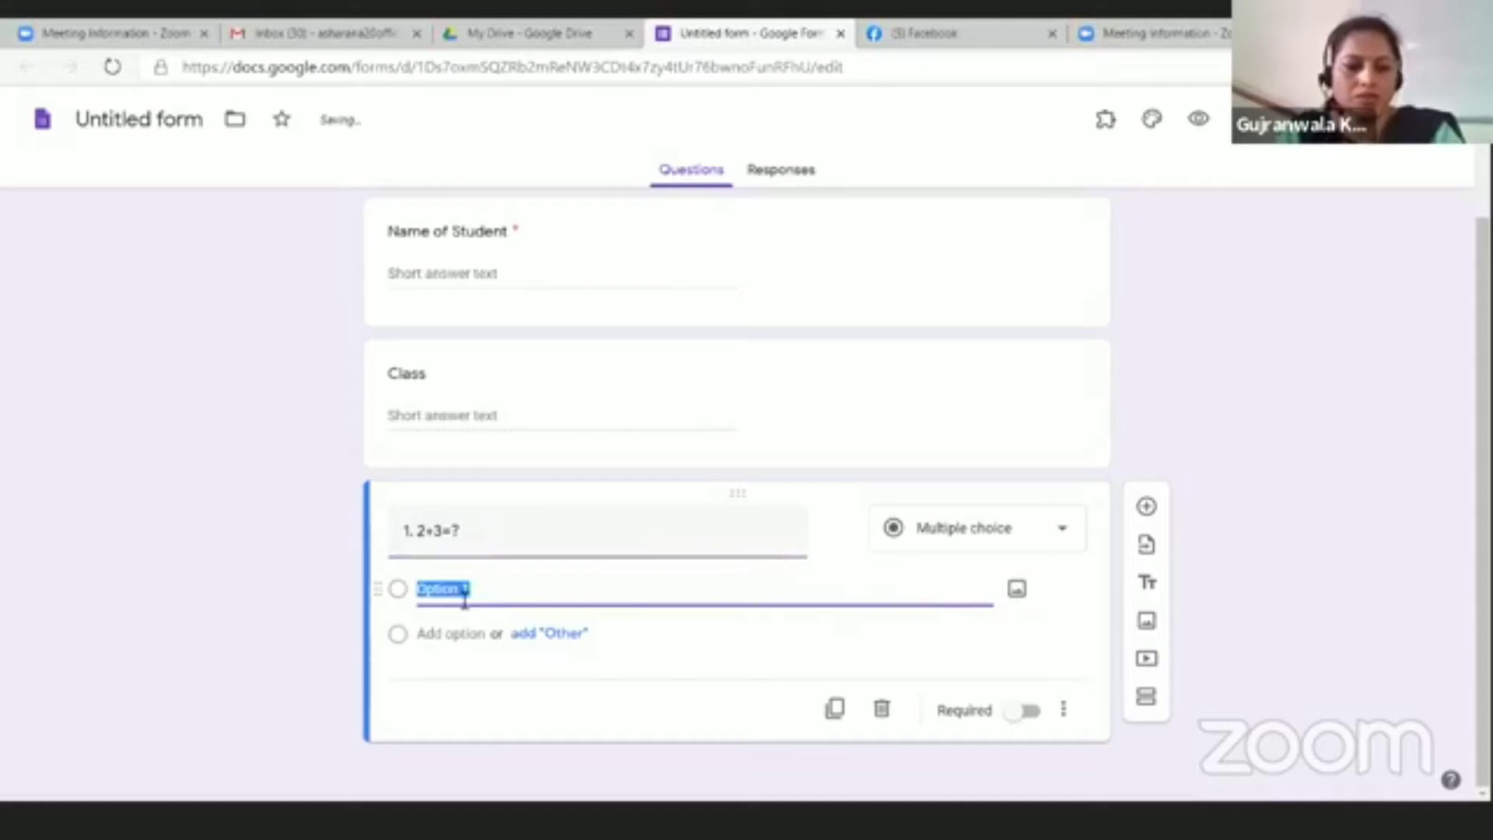
text(4)
key(Return)
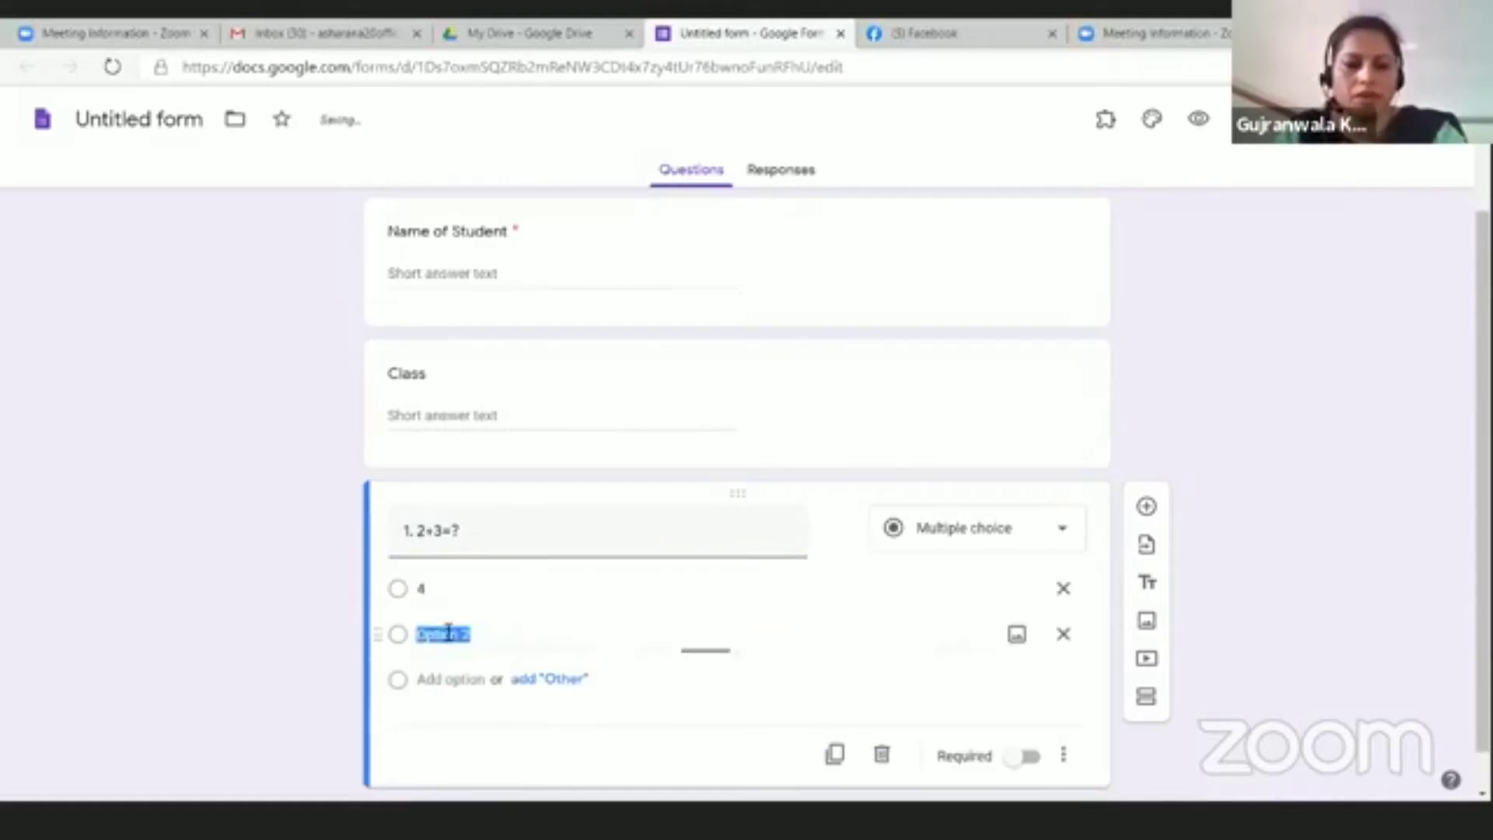
text(5)
key(Return)
text(6)
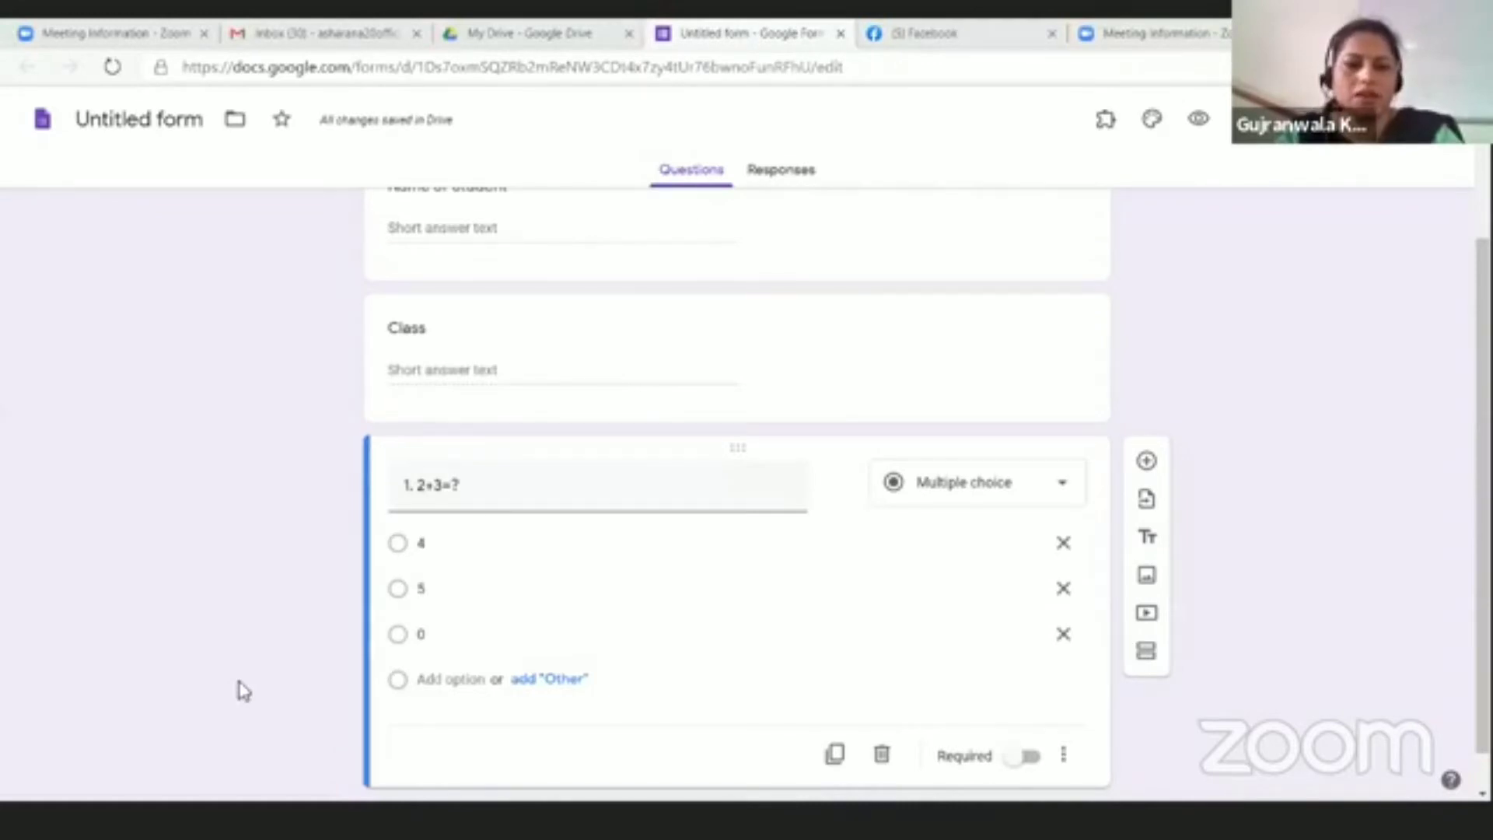
click(469, 681)
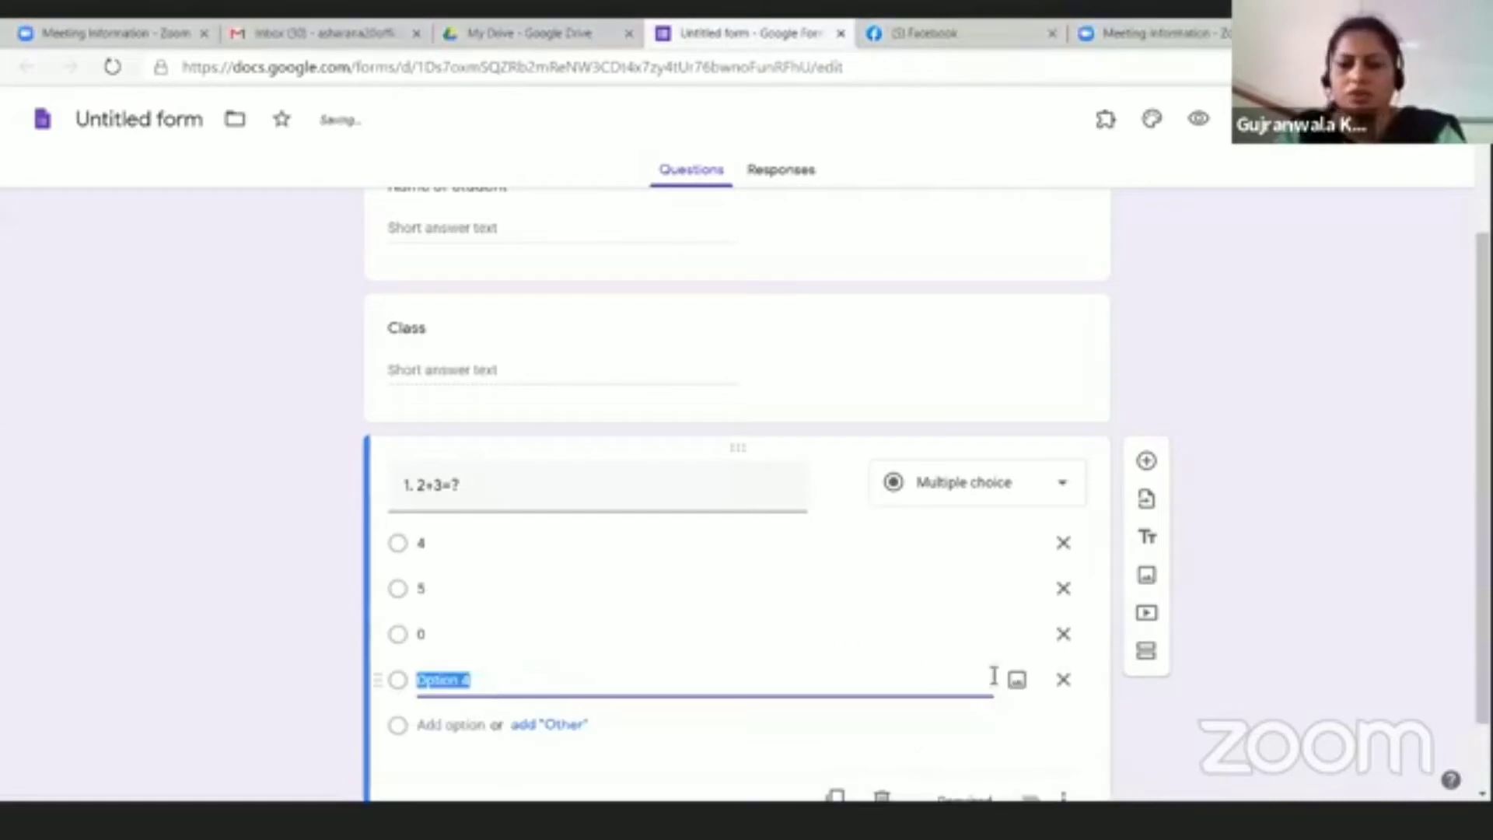
click(1064, 678)
scroll(686, 703, down, 1)
scroll(710, 700, up, 3)
scroll(719, 695, down, 3)
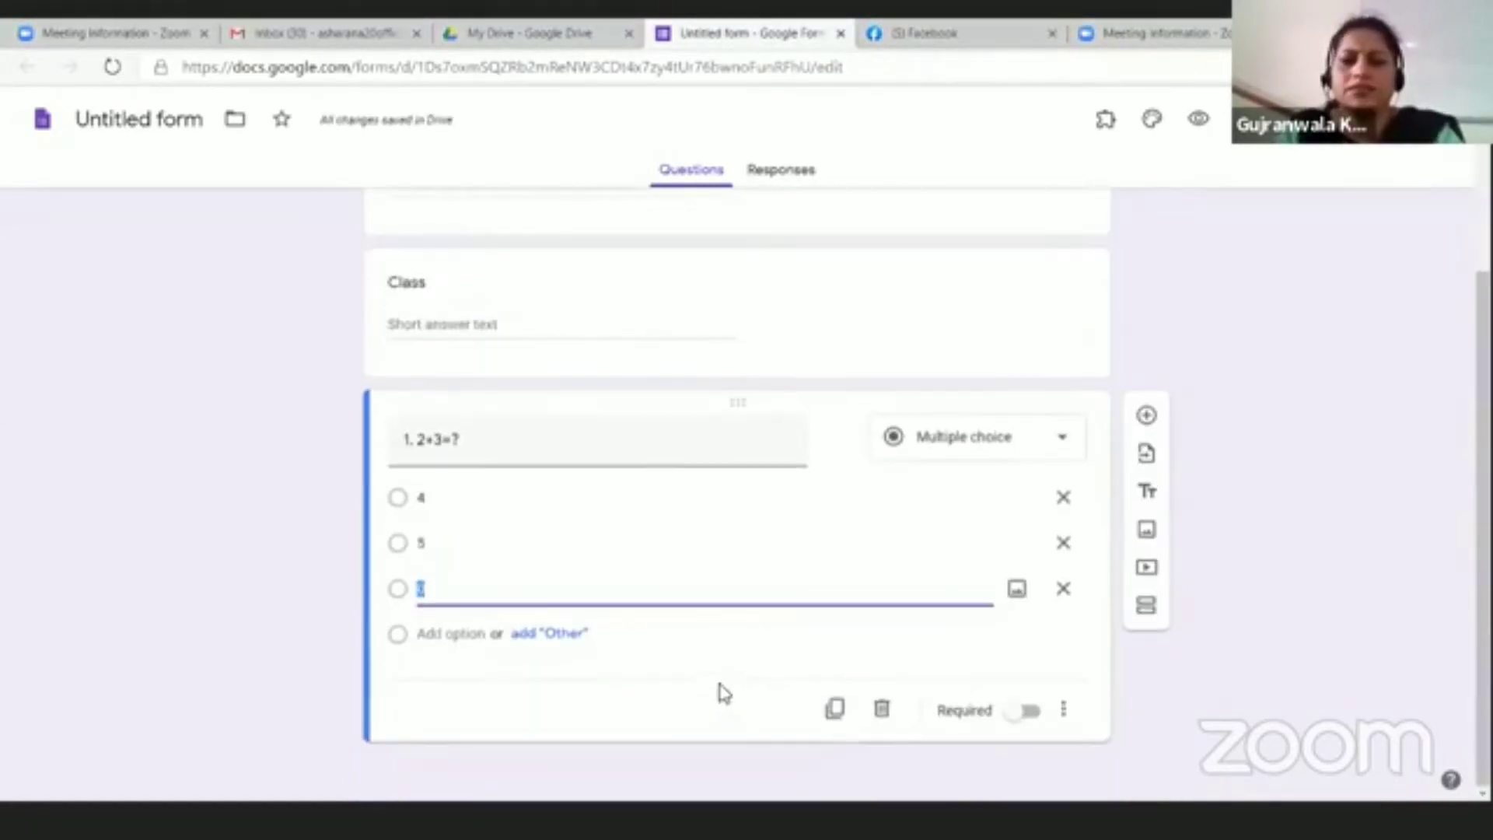
Step: Duplicate question 1 as '2. 2-3=?' with choices -1, 5 and 0
click(837, 711)
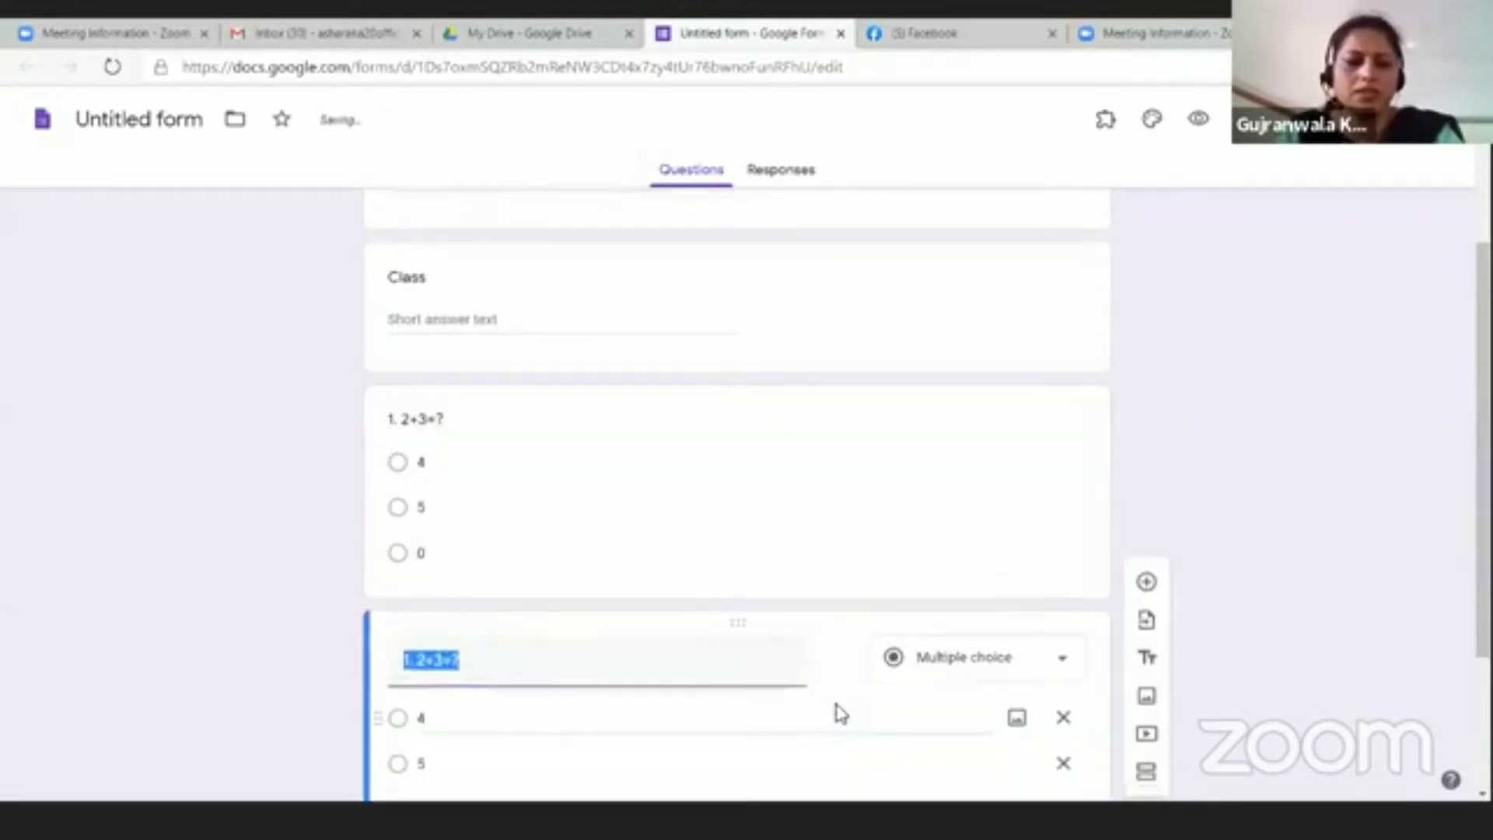
click(430, 450)
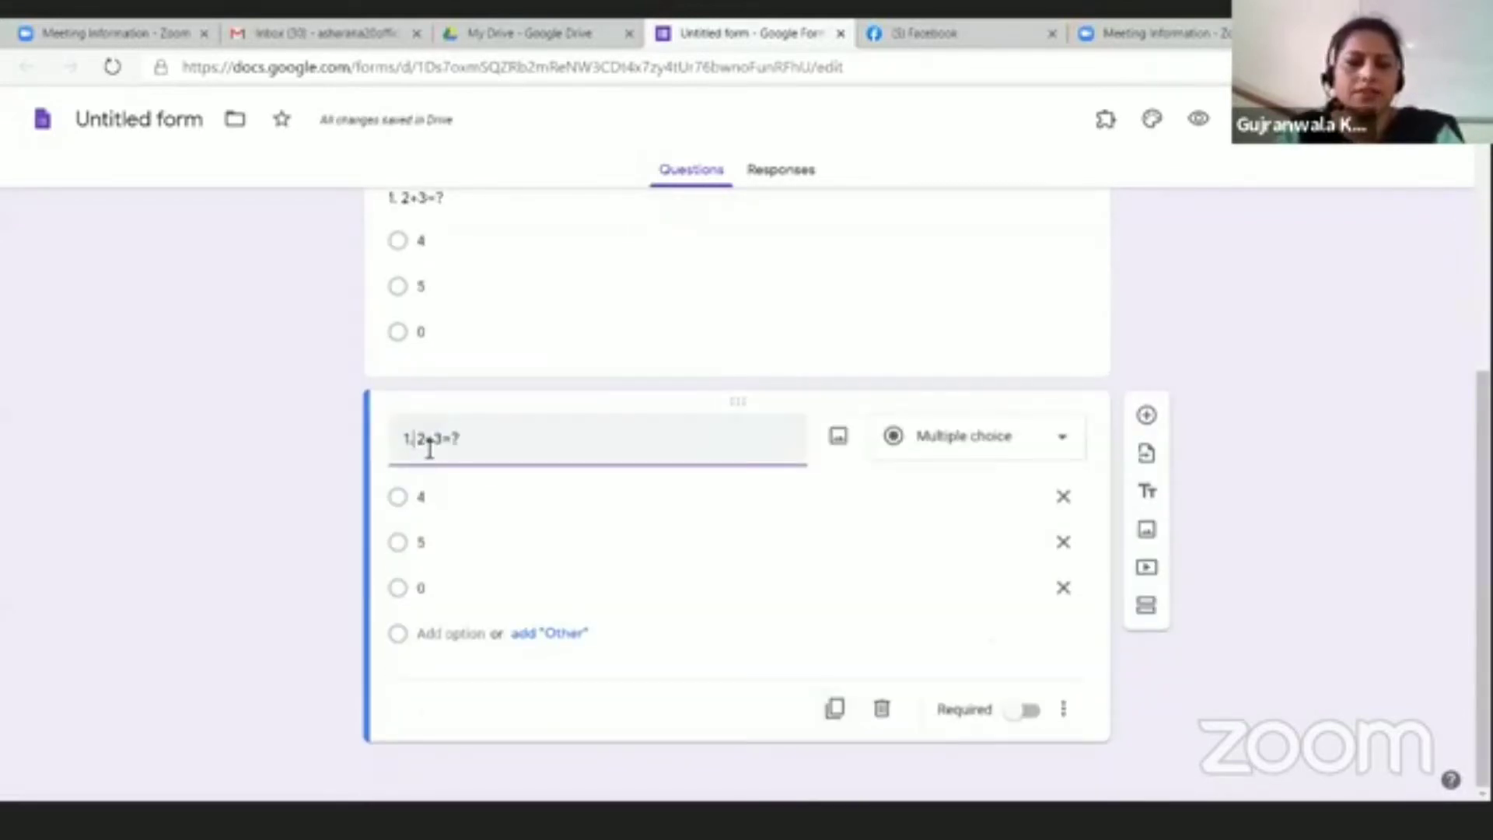
key(BackSpace)
key(BackSpace)
key(BackSpace)
text(2.)
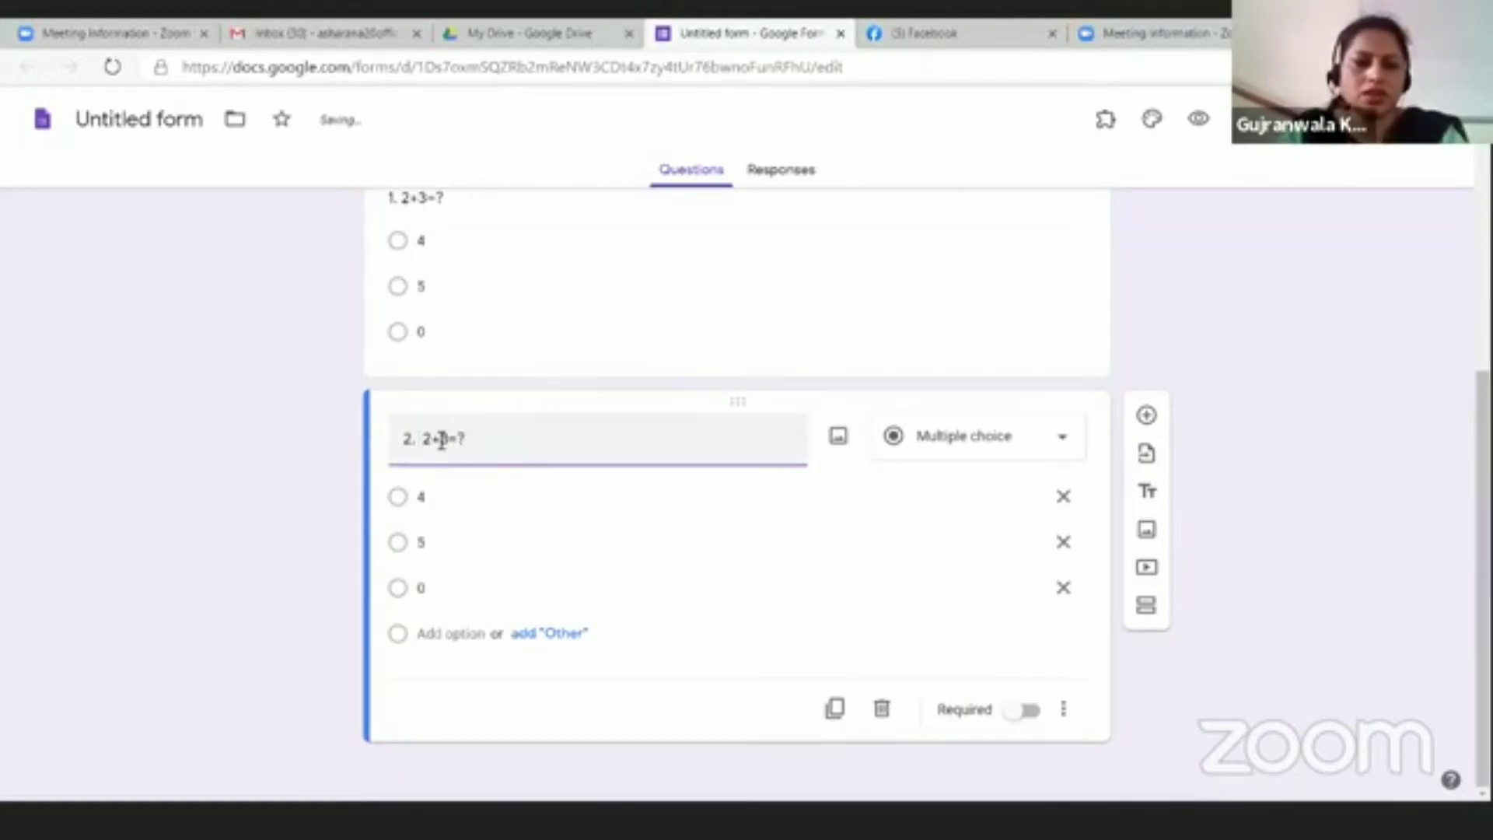
key(BackSpace)
text(-)
double_click(421, 497)
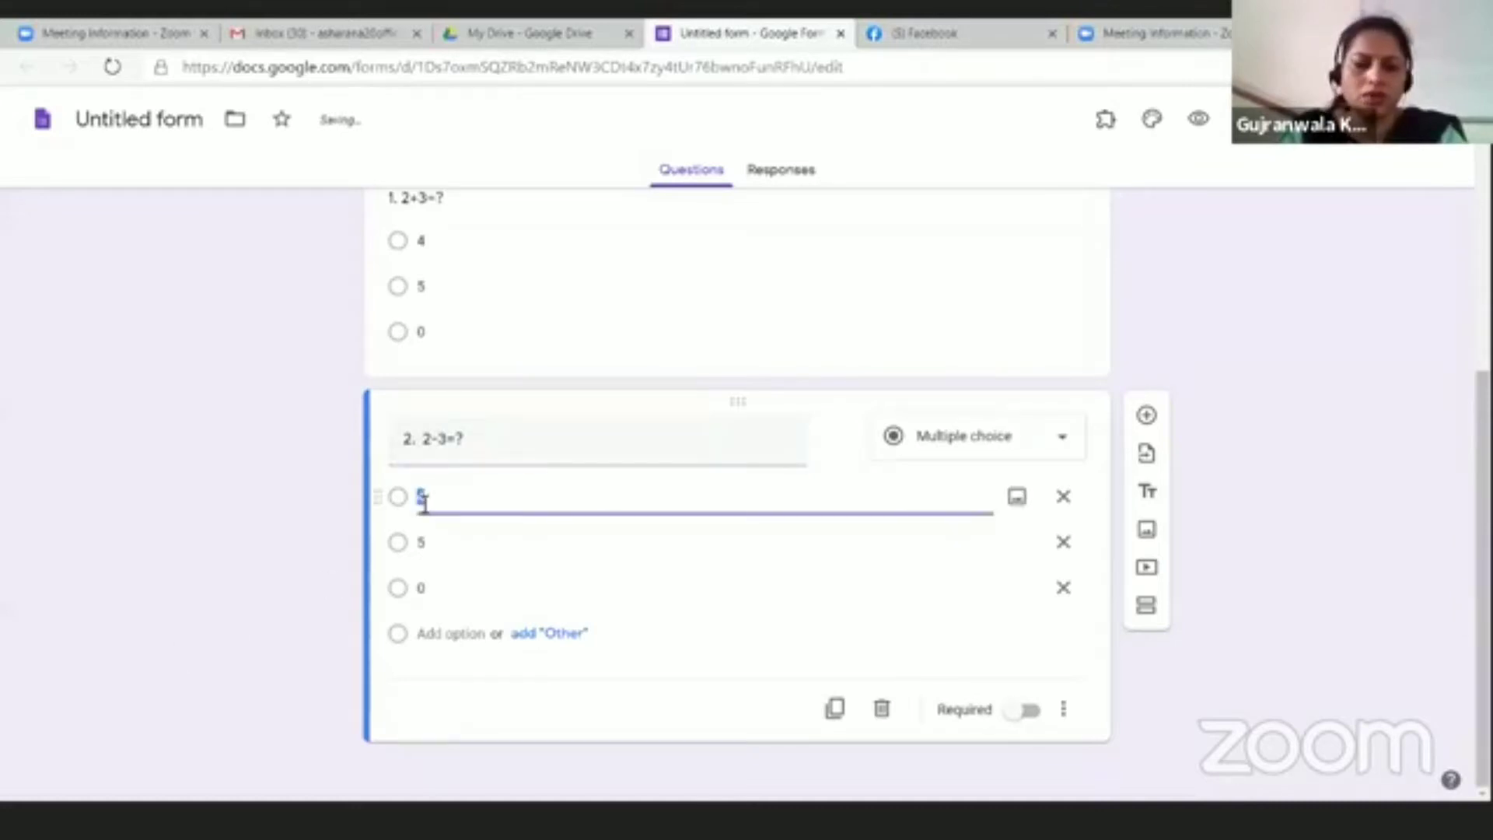
key(BackSpace)
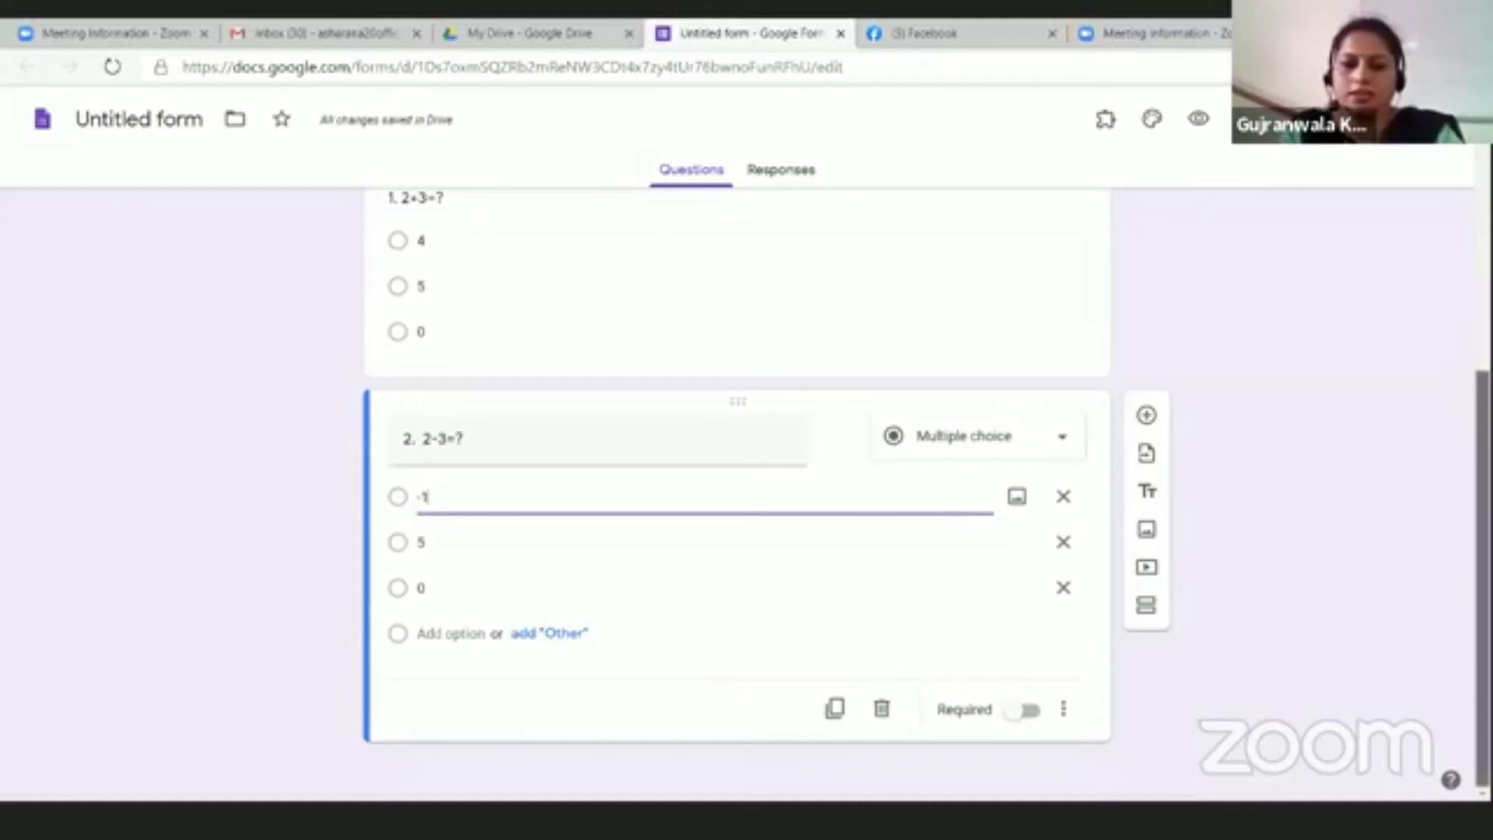
Step: Duplicate question 2 and retitle the copy '3. 15/3=?'
click(835, 708)
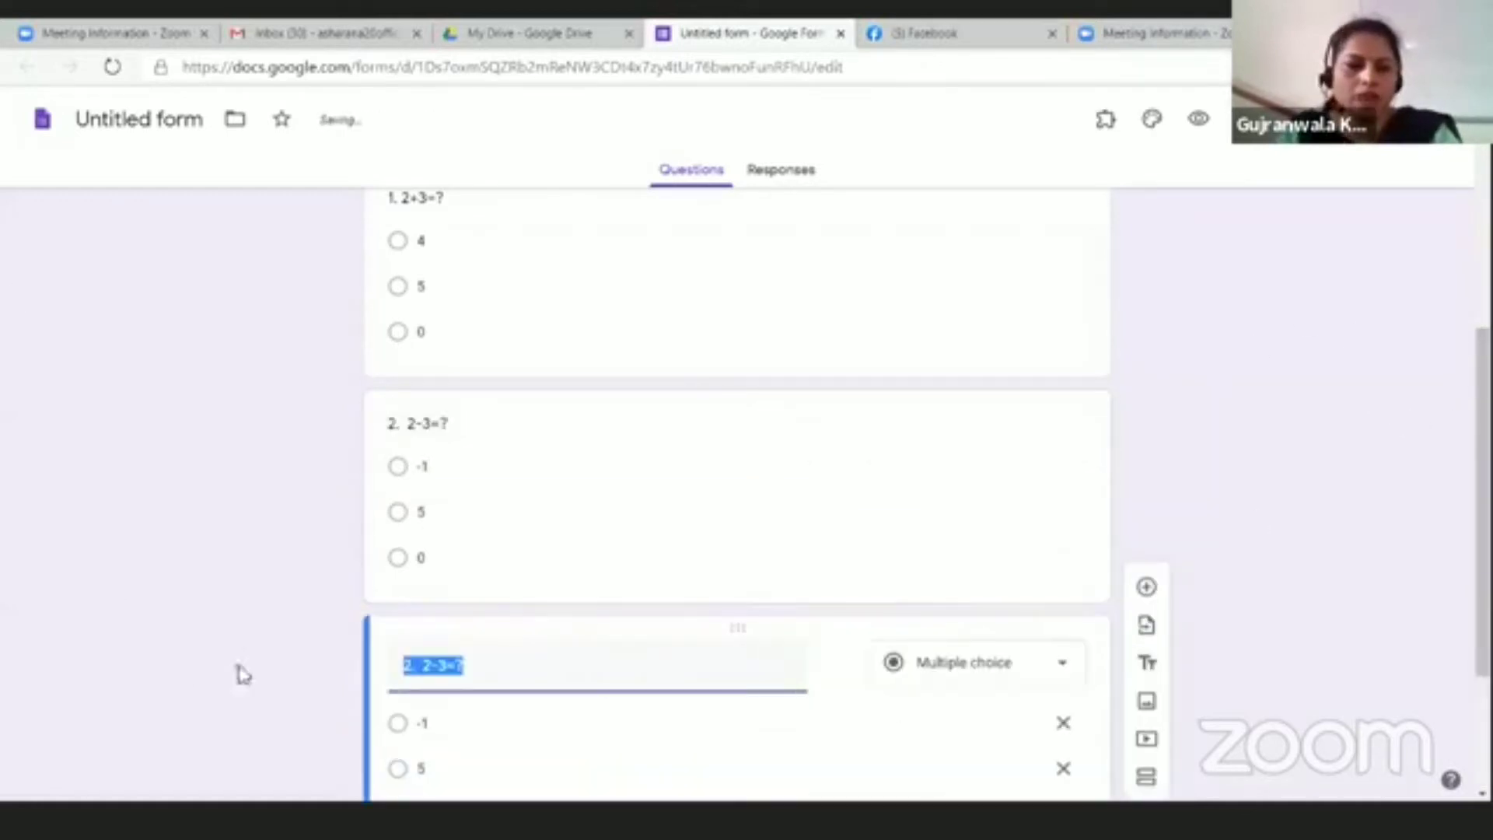
click(418, 565)
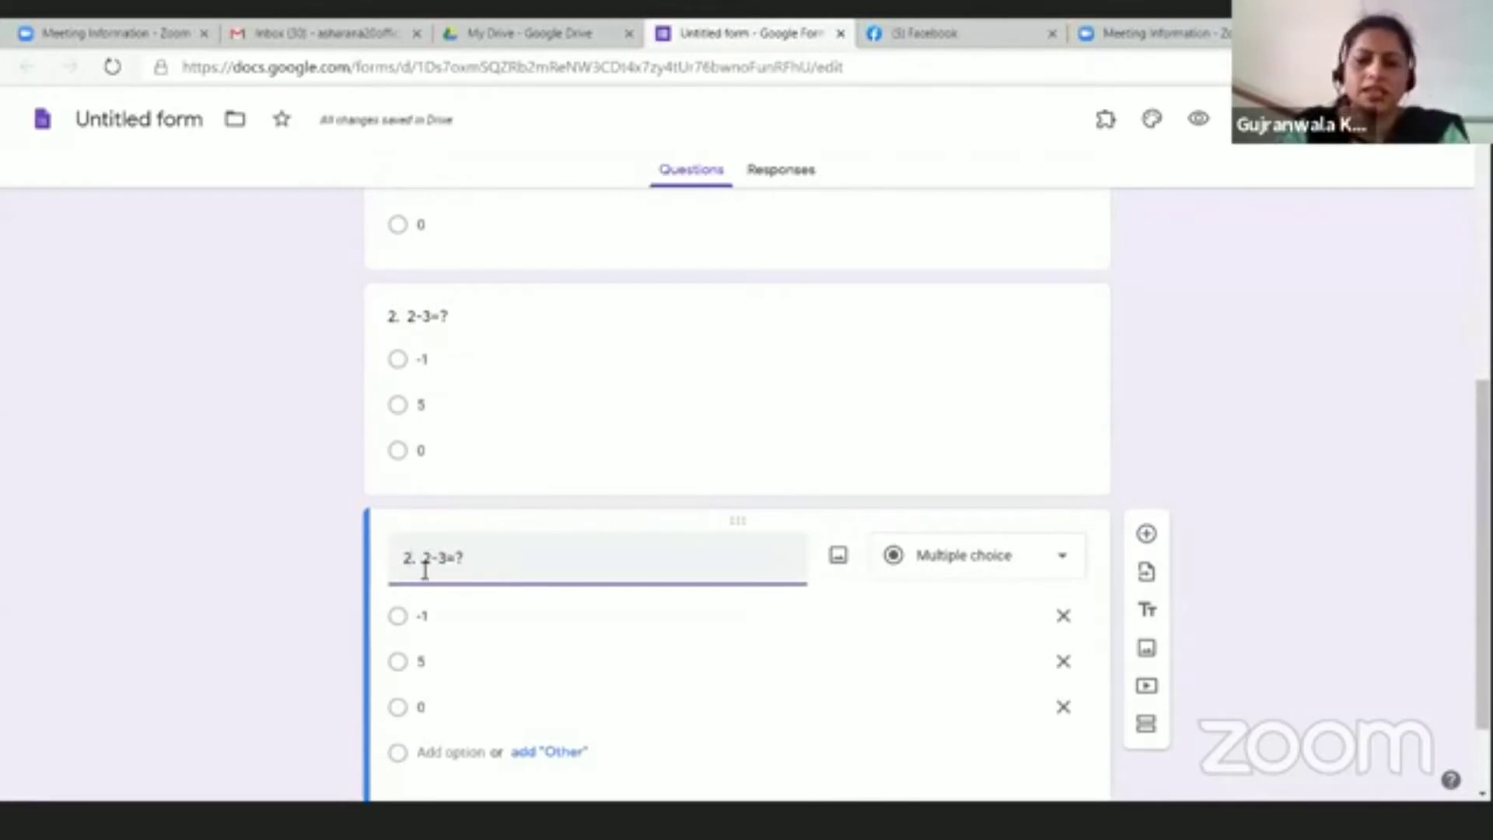
key(BackSpace)
text(3.)
key(BackSpace)
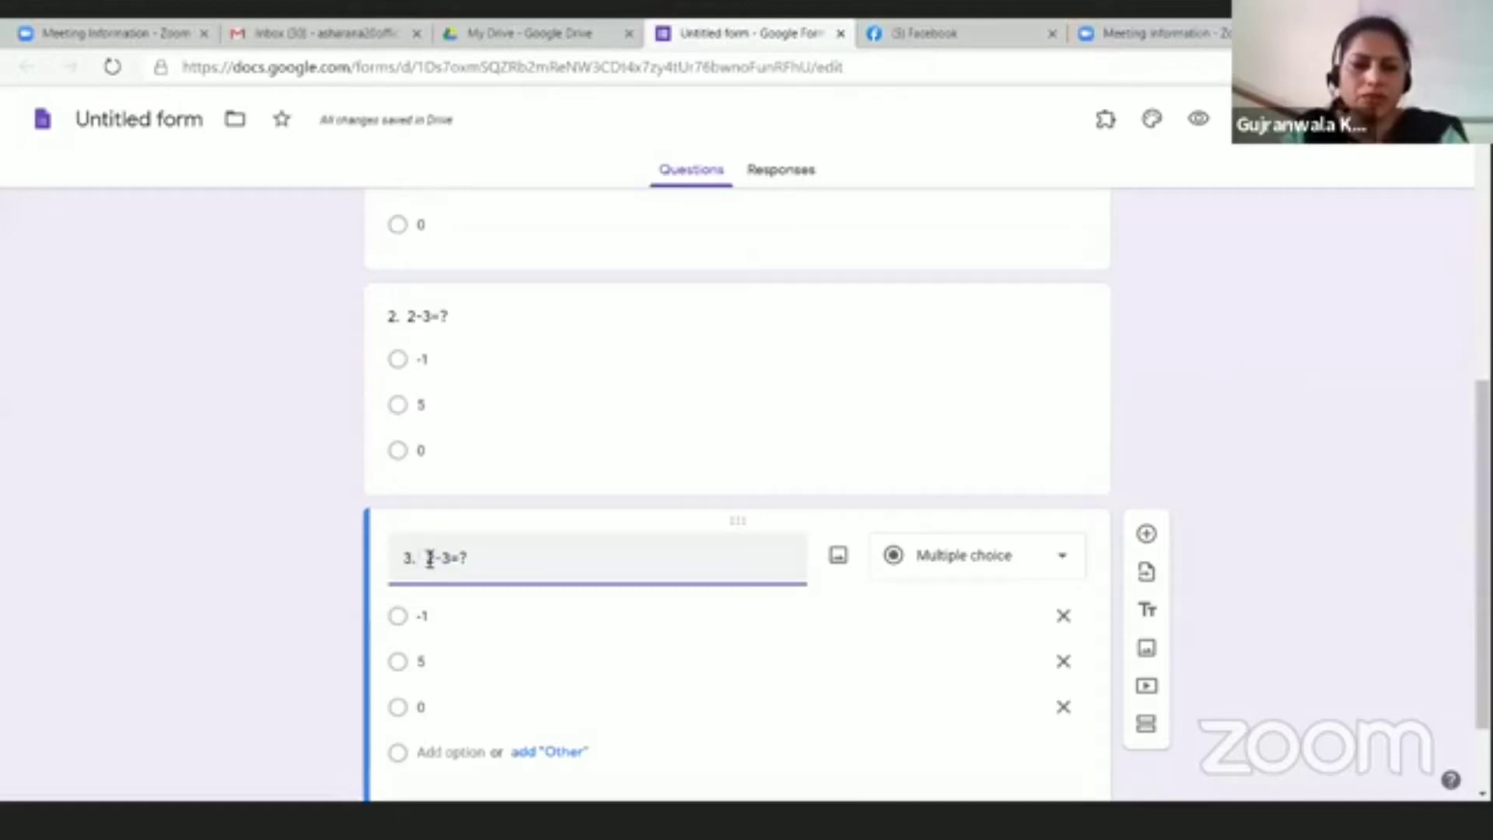
triple_click(453, 551)
key(Right)
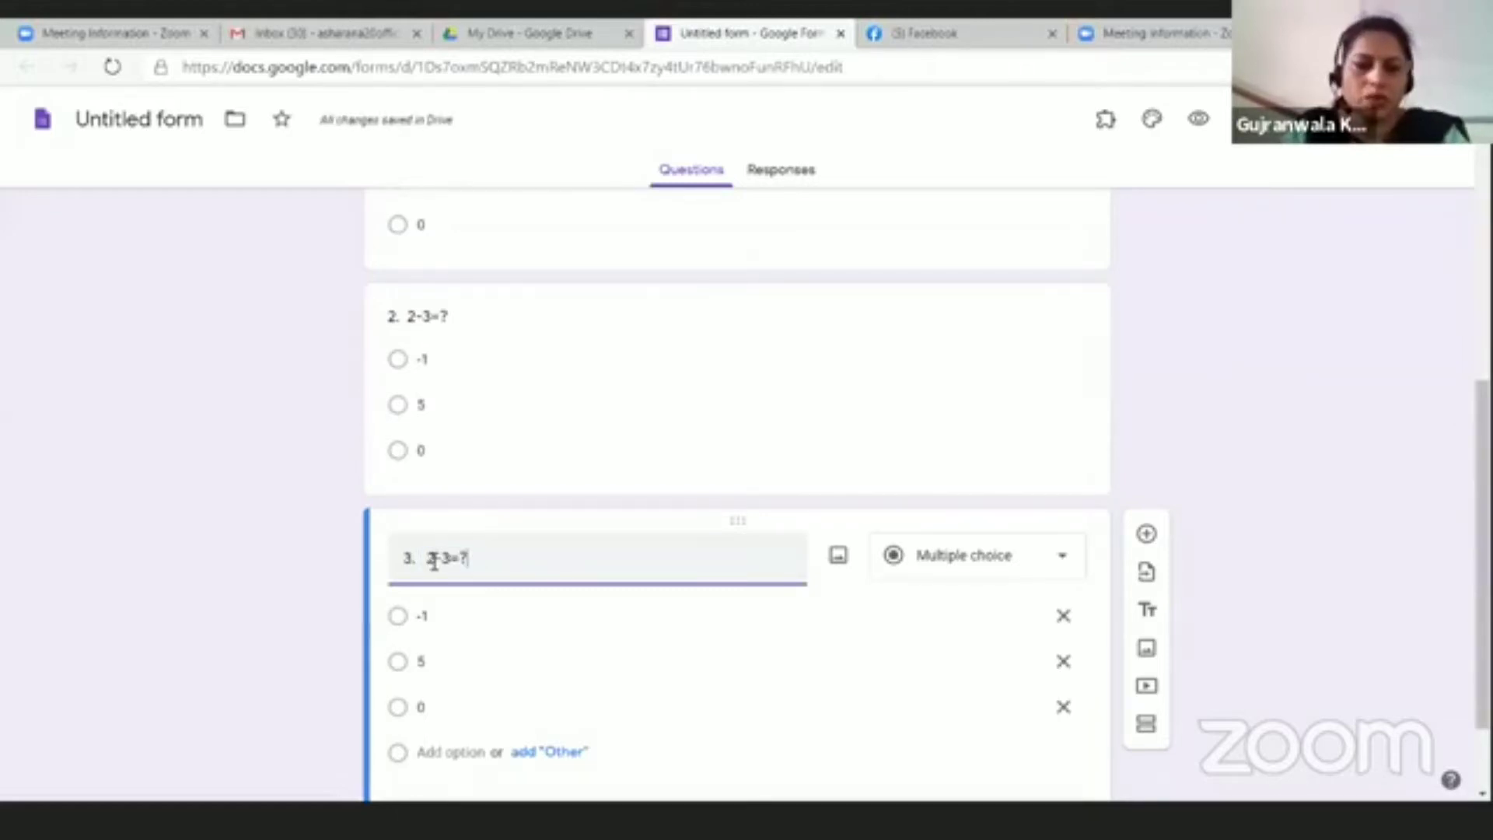
click(448, 558)
key(BackSpace)
key(BackSpace)
key(BackSpace)
text(15/)
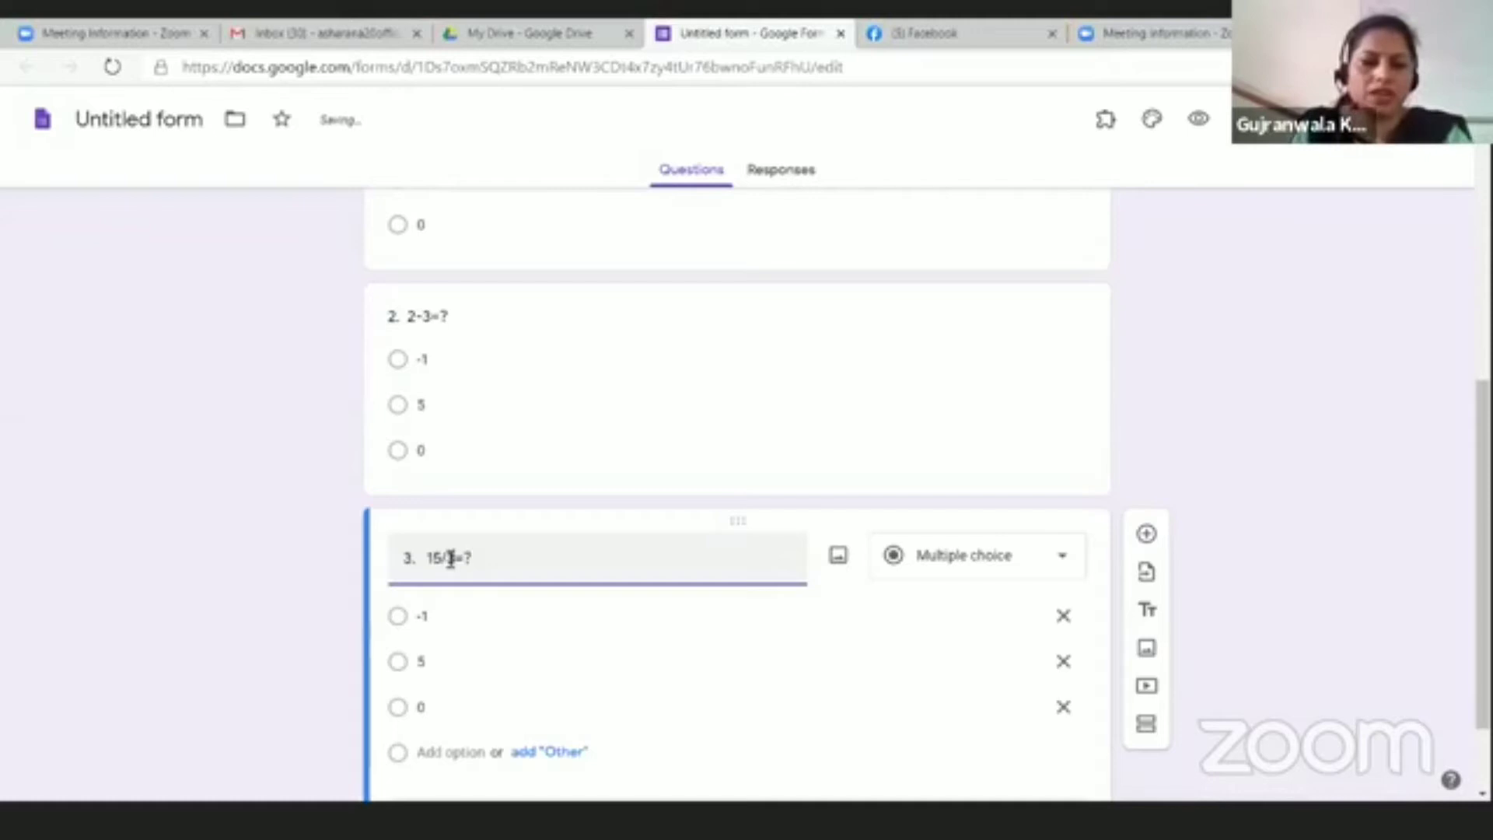
Step: Change question 3's answer choices to 4 and -1, then duplicate the question
click(460, 618)
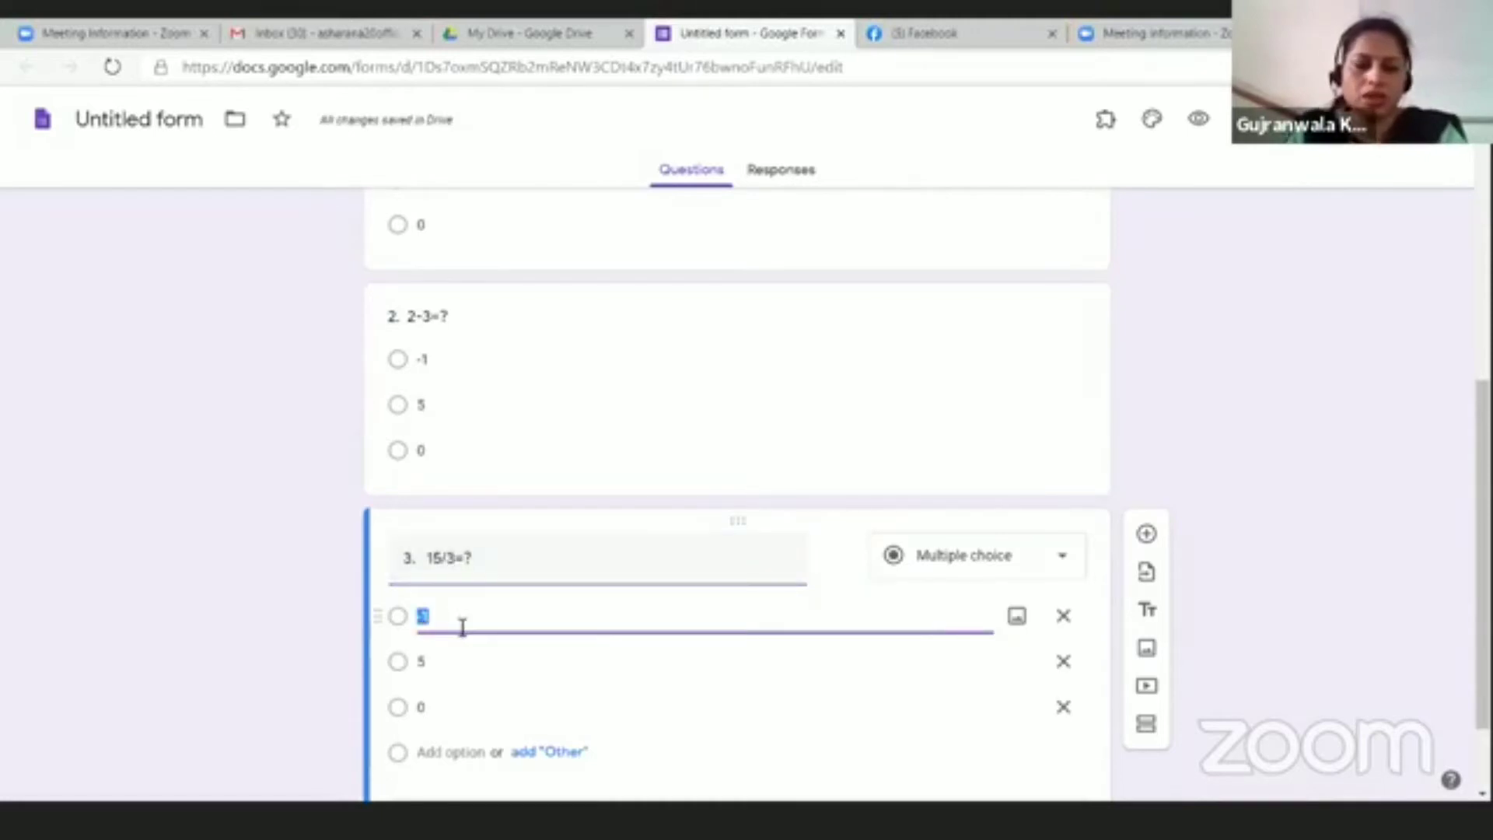
text(5)
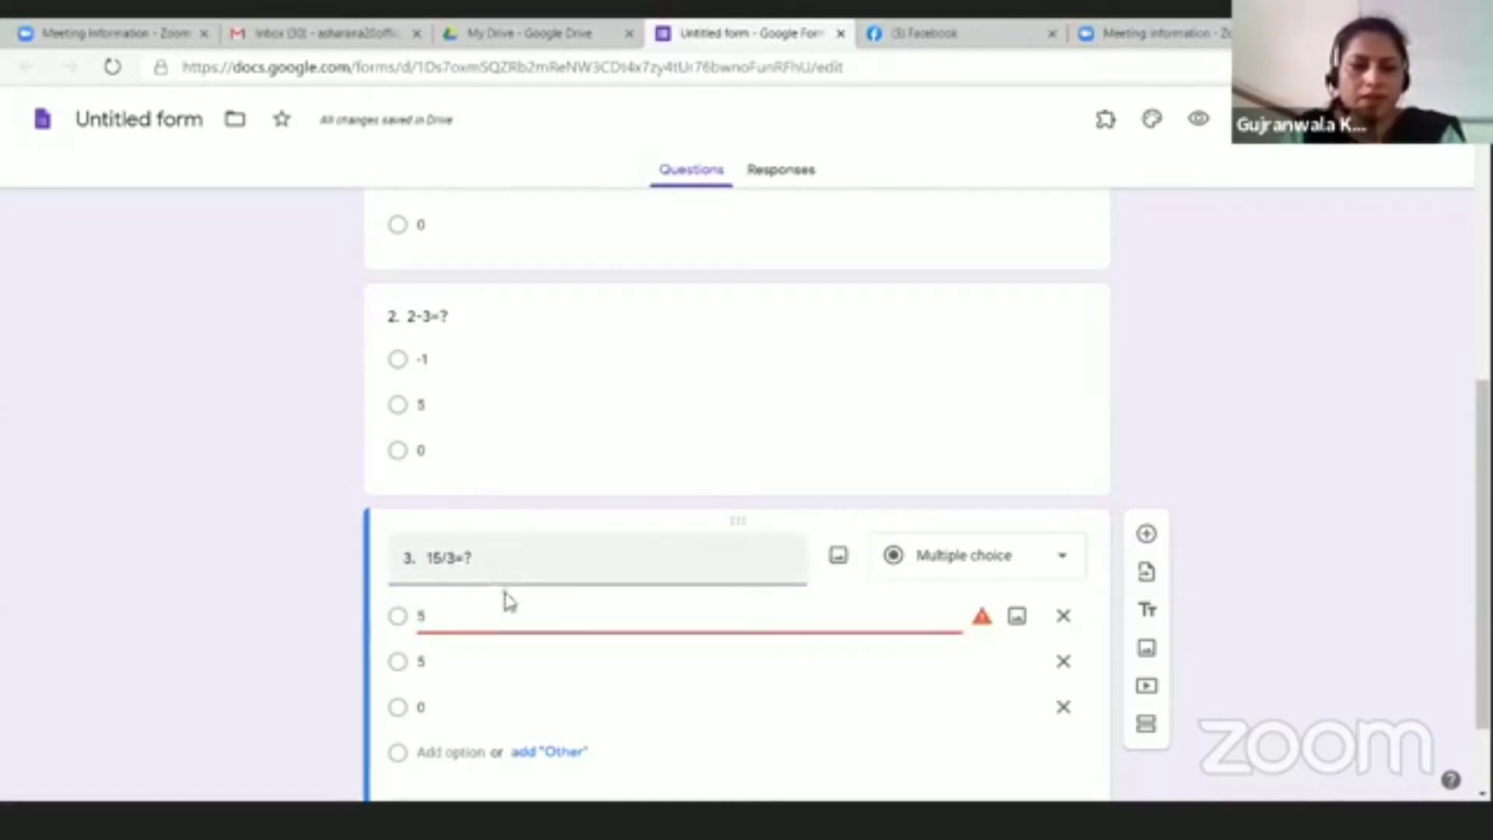
scroll(507, 600, down, 1)
click(438, 552)
text(4)
click(438, 601)
text(-1)
scroll(809, 748, down, 1)
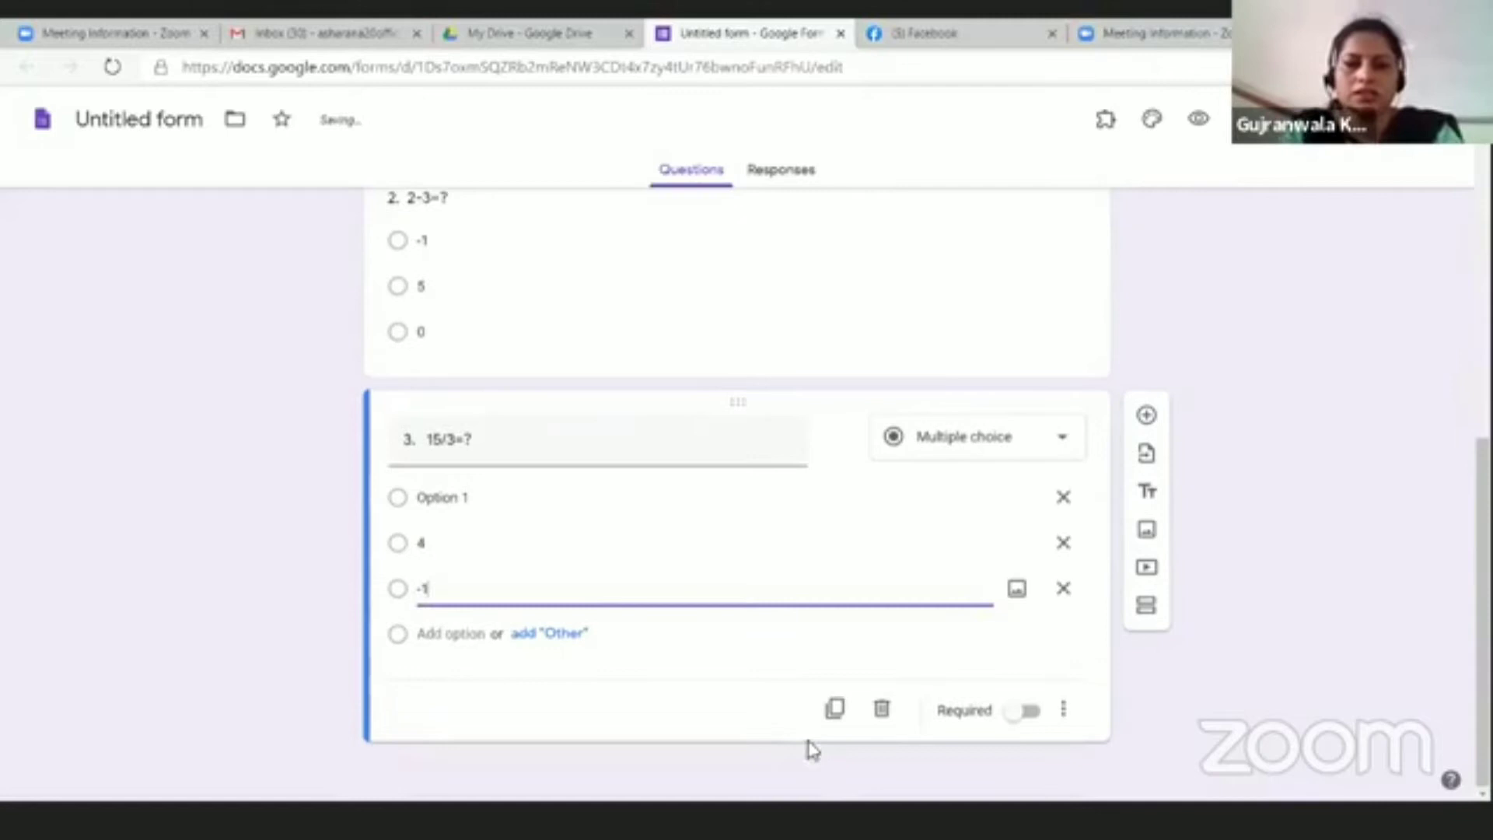
scroll(487, 640, up, 6)
scroll(487, 640, down, 6)
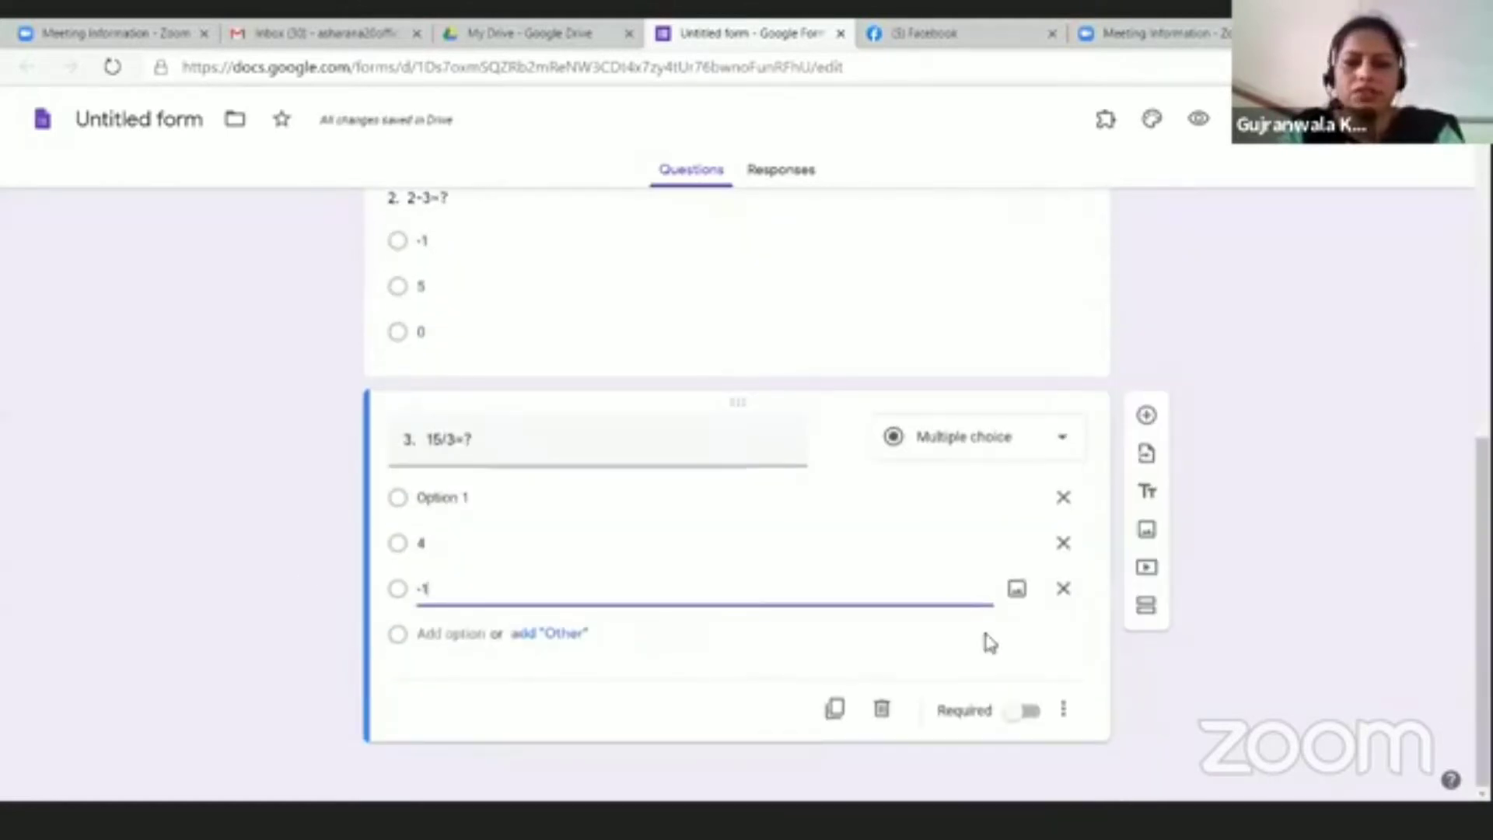
click(834, 709)
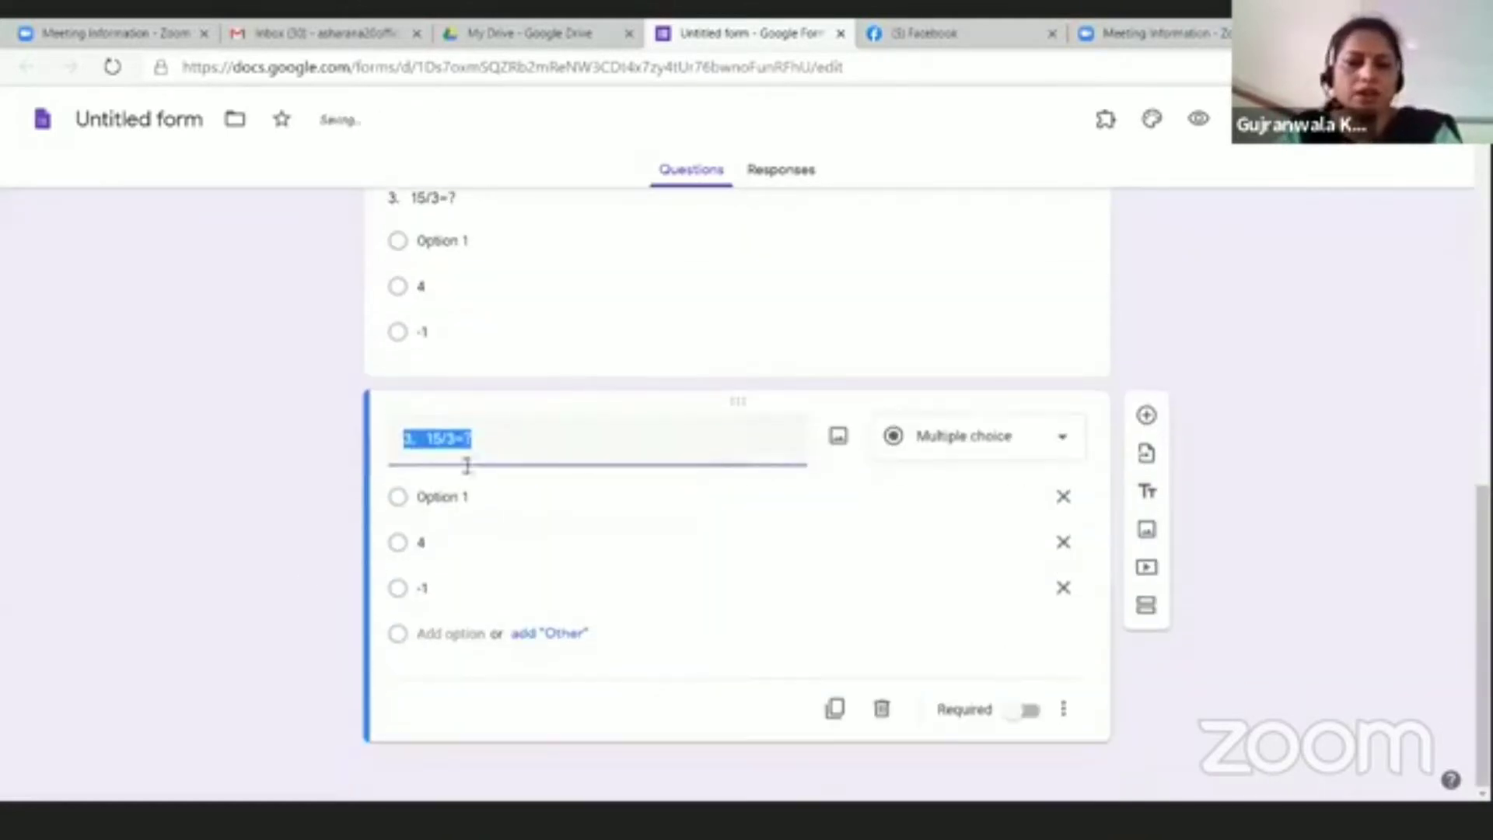
Step: Retitle the copy '4. 12*4=?', set its first choice to 48, and duplicate it
click(410, 439)
key(Delete)
key(Delete)
key(Delete)
text(4.)
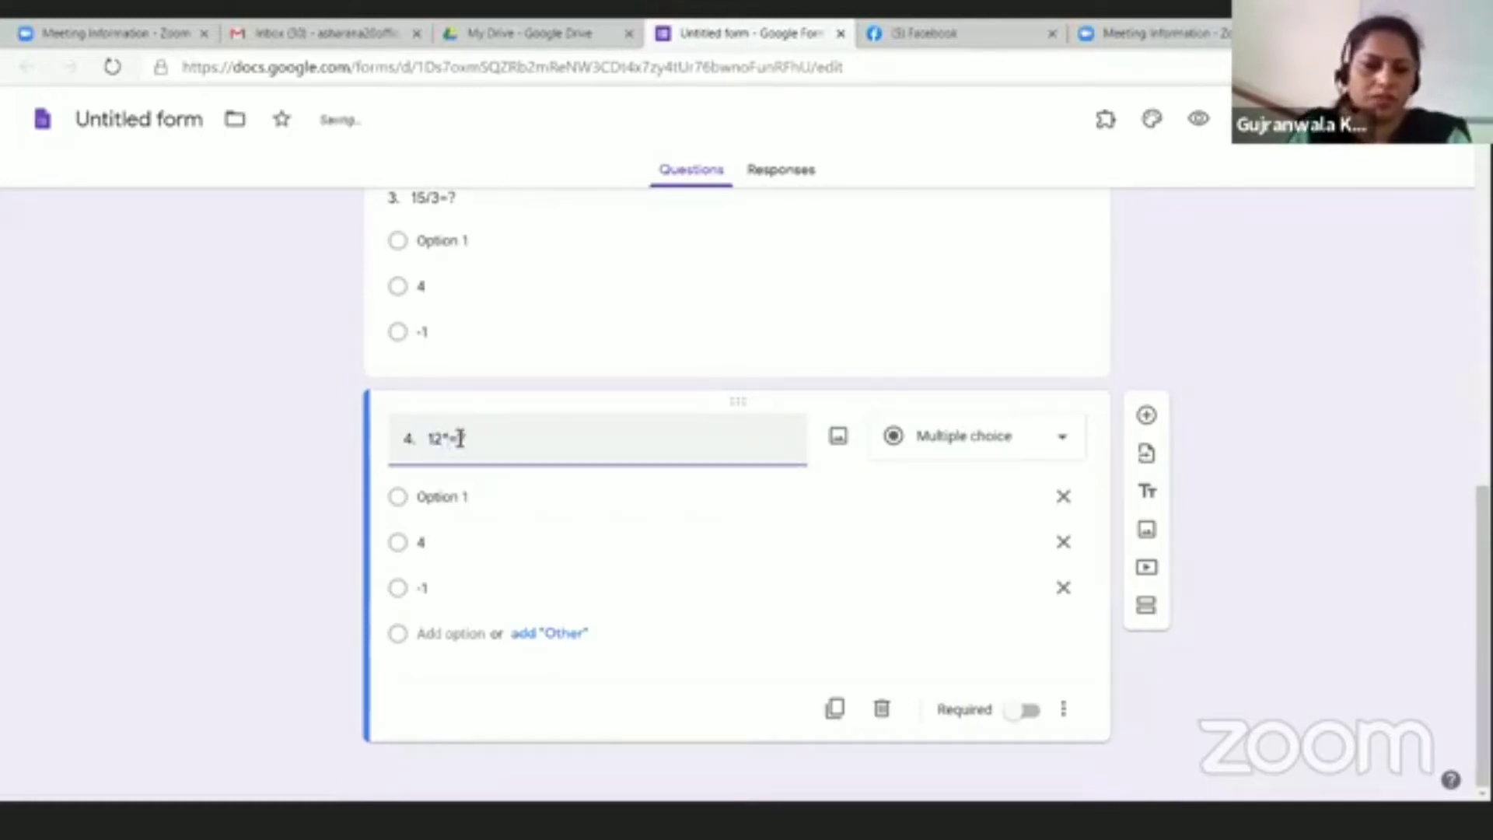
click(457, 496)
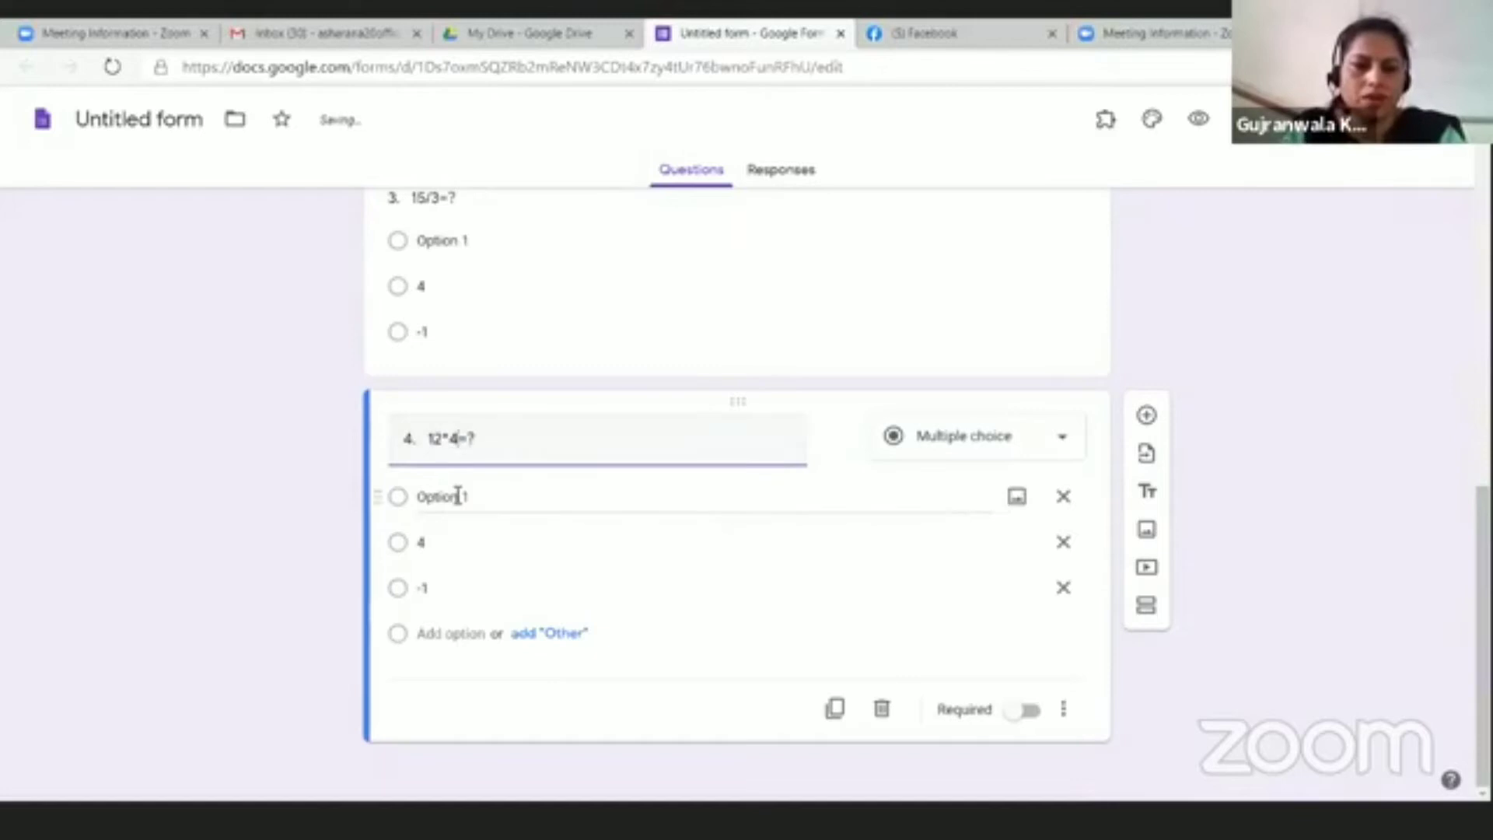
text(48)
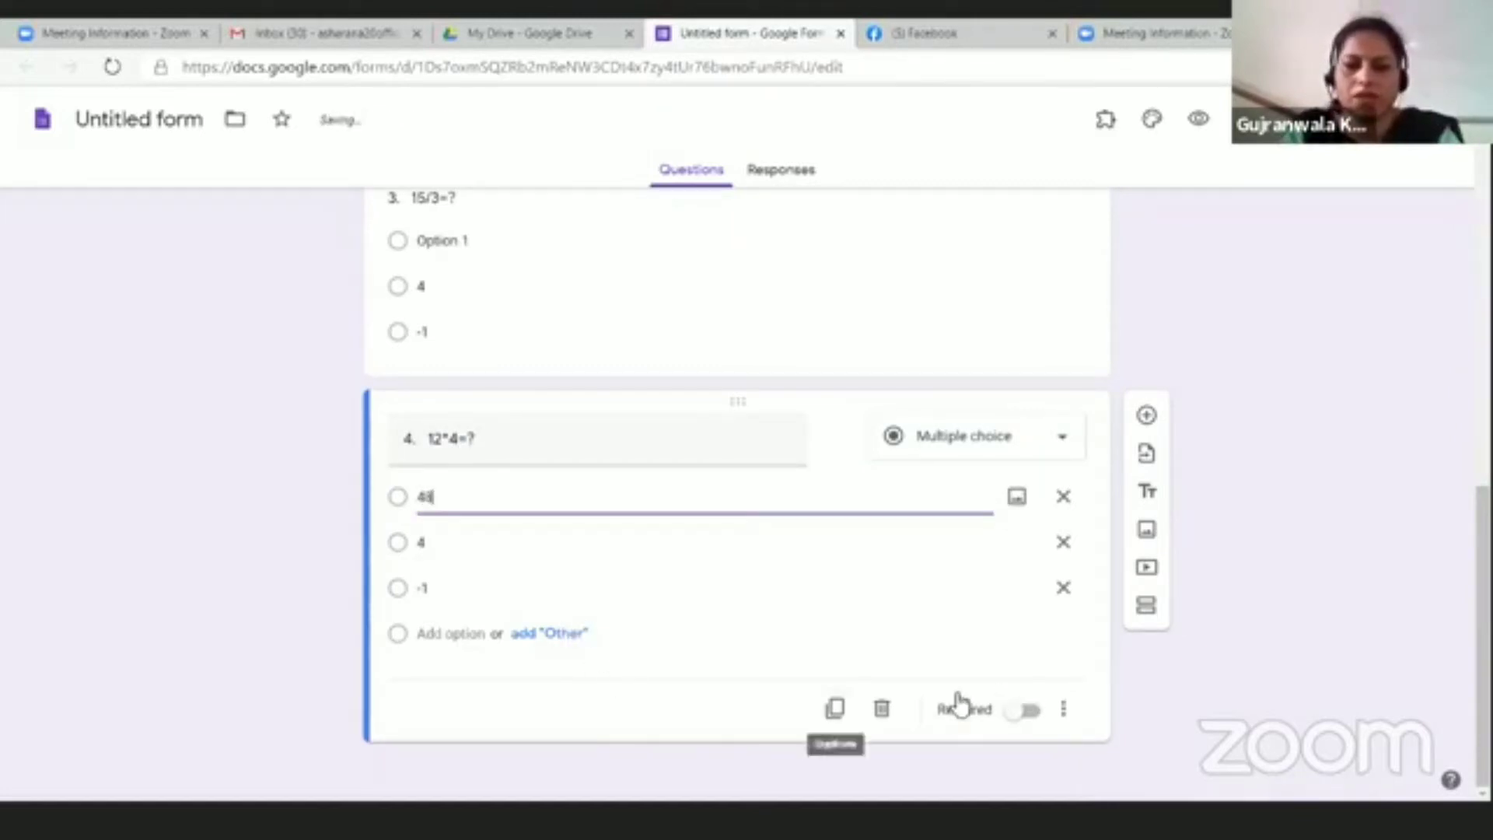
click(834, 708)
Step: Retitle the copy '5. 45-7=?' with 38 as its first choice
click(425, 576)
key(BackSpace)
key(BackSpace)
text(5.)
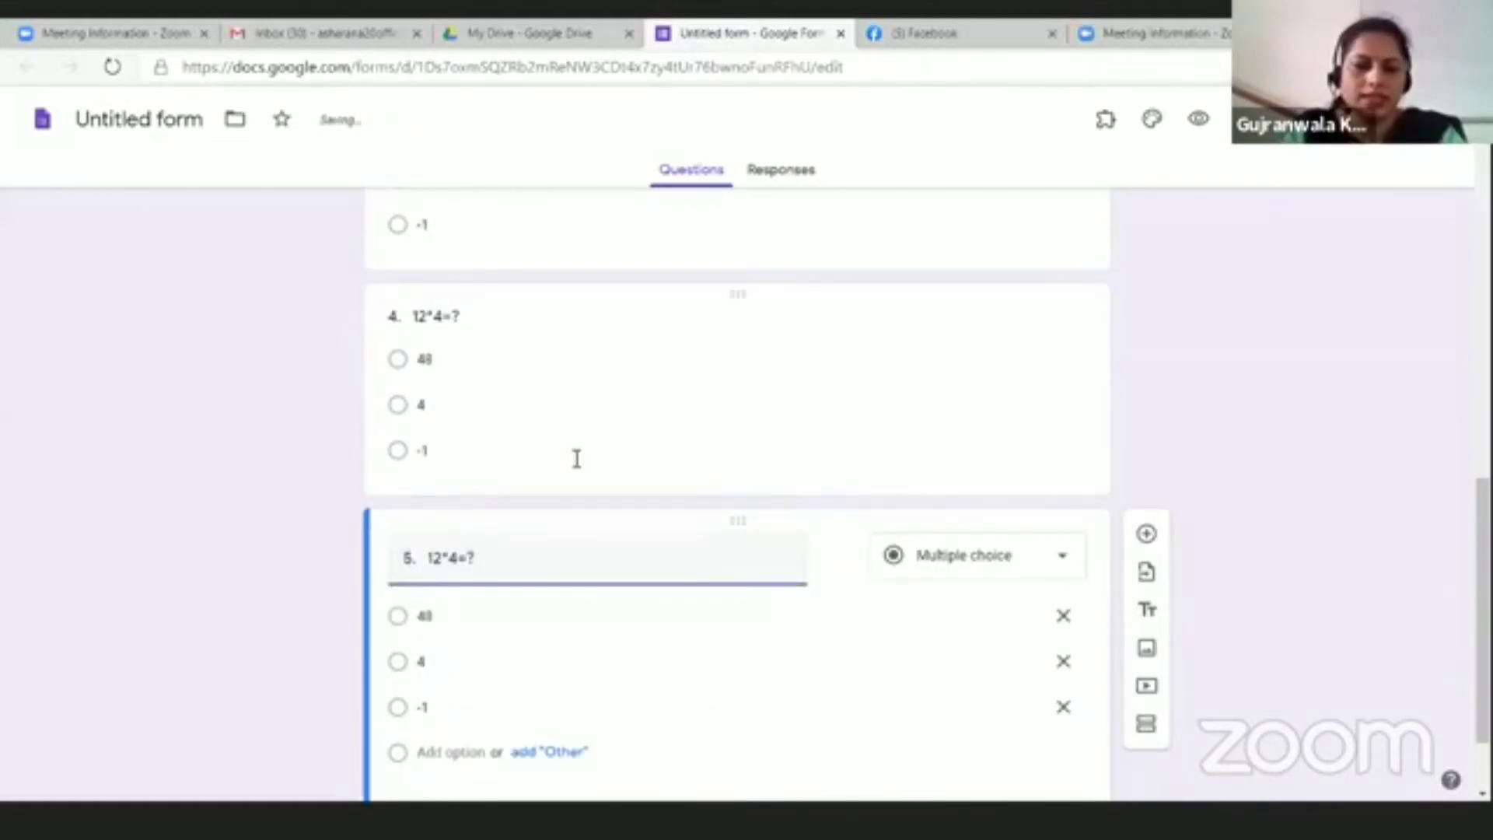
key(BackSpace)
key(BackSpace)
key(BackSpace)
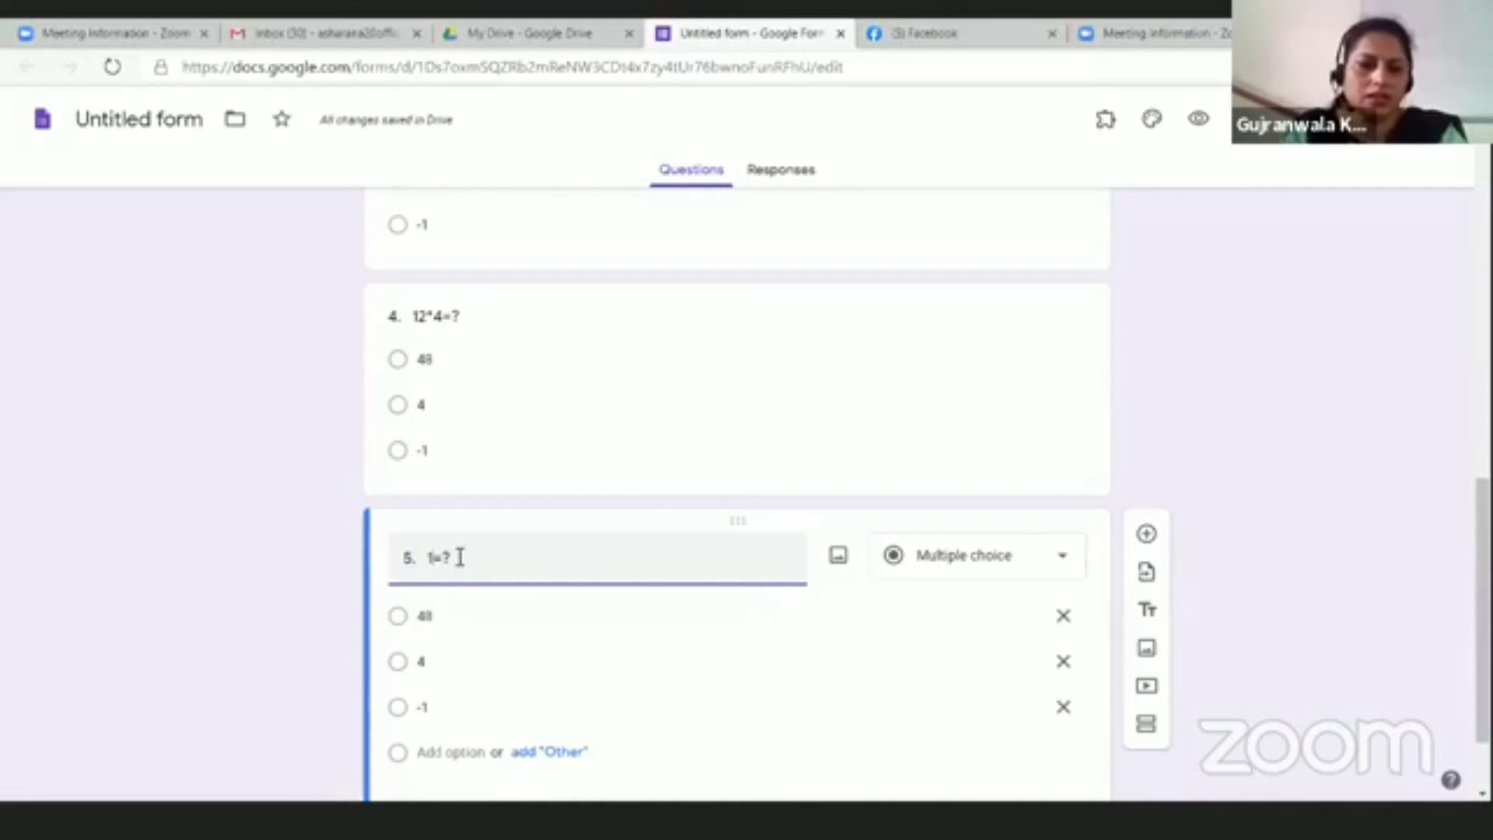
text(45-7)
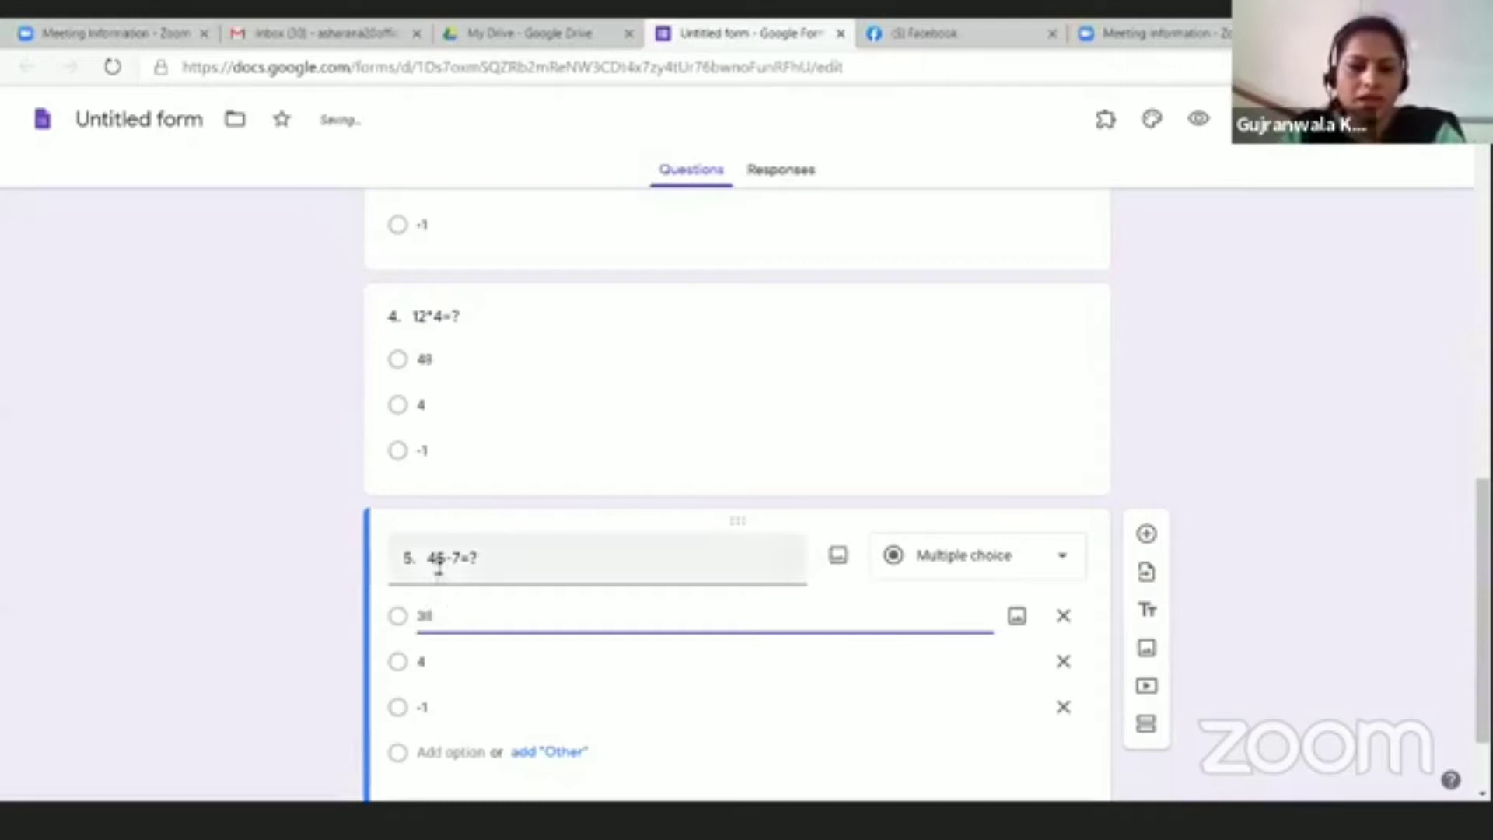
scroll(593, 653, down, 2)
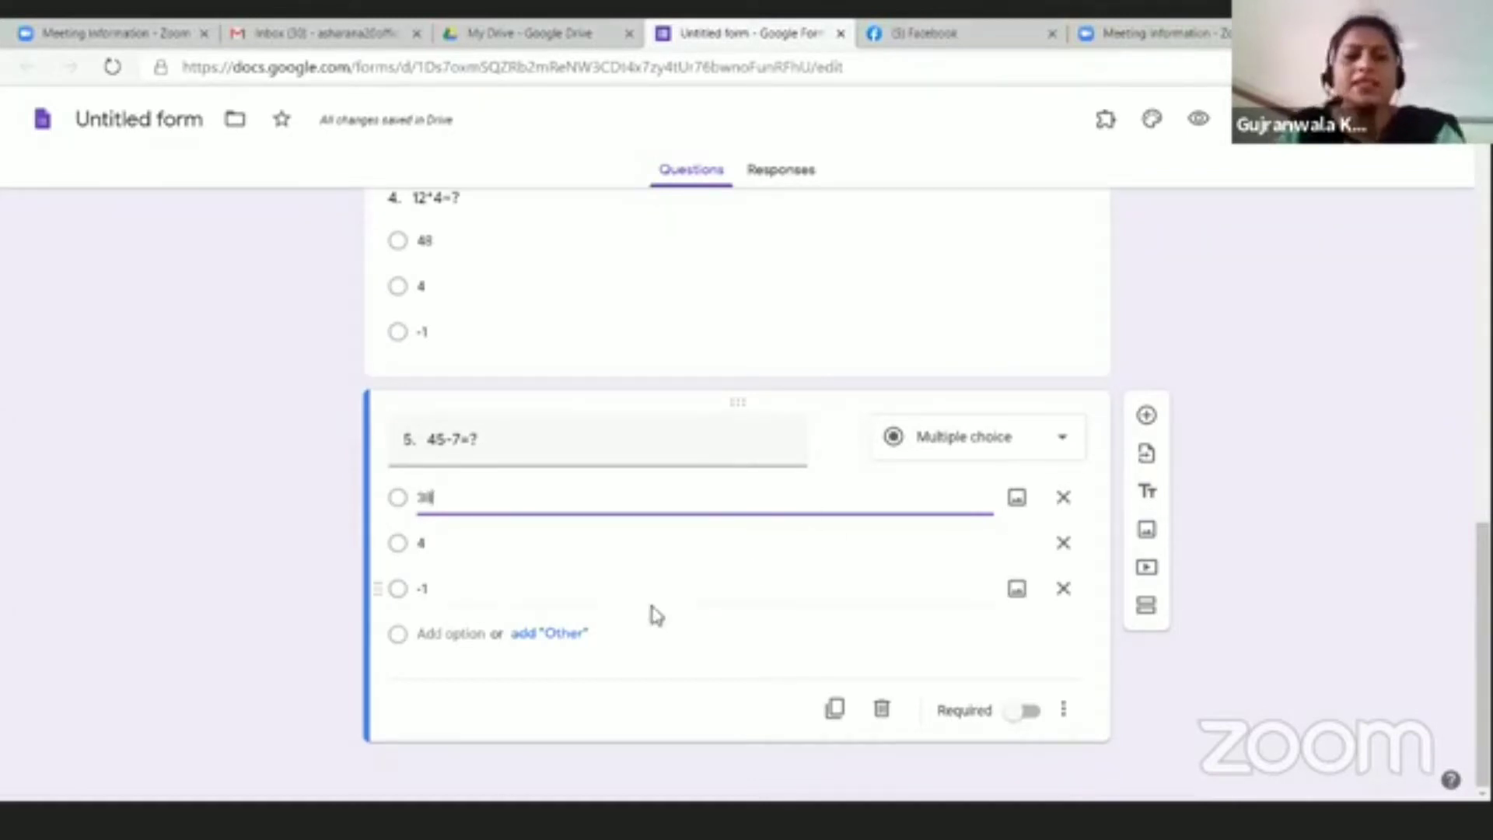
scroll(1445, 443, up, 15)
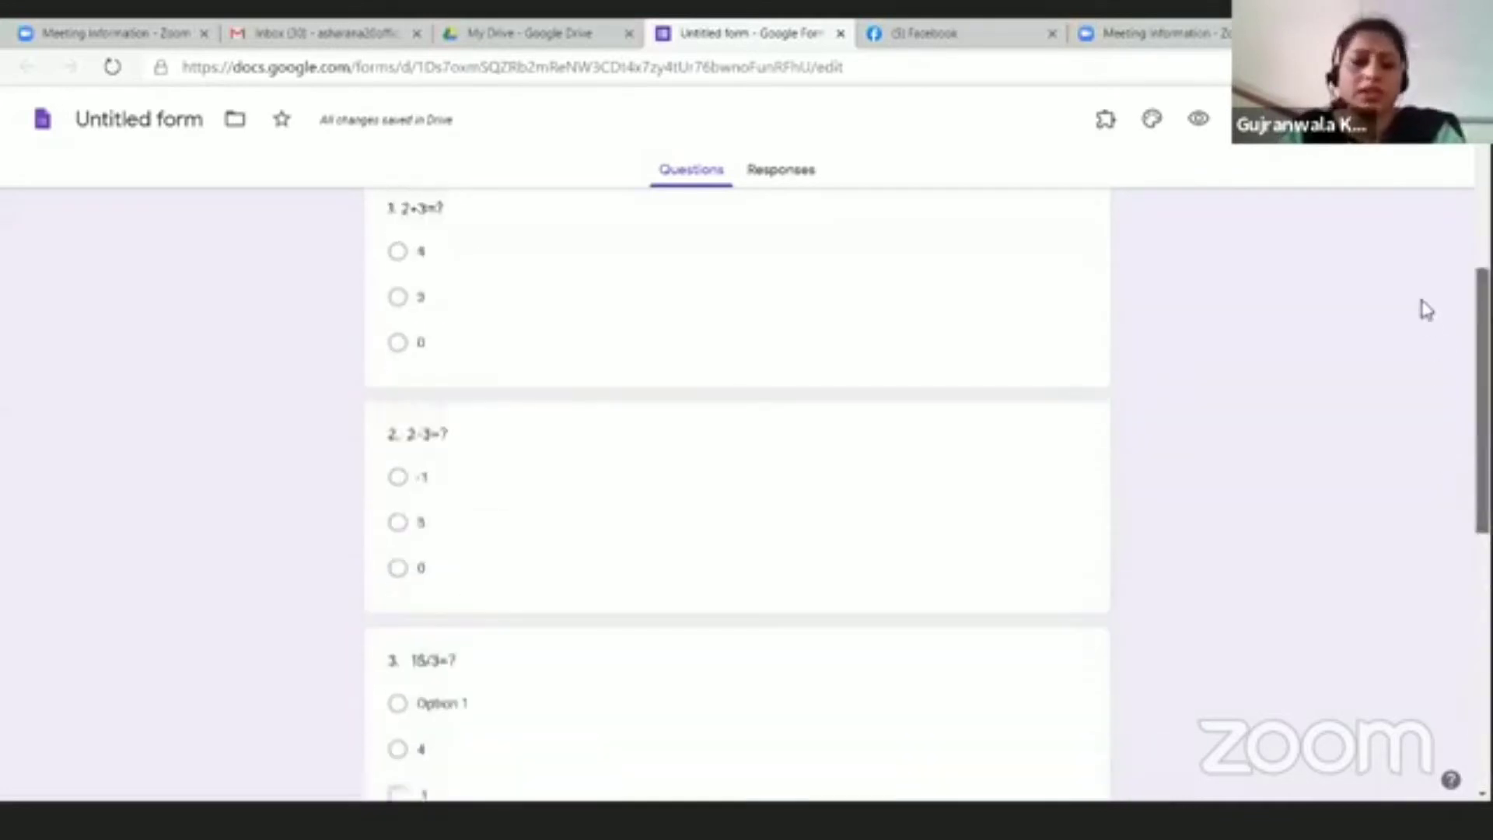
scroll(1420, 307, down, 12)
scroll(1446, 389, down, 4)
scroll(1447, 390, up, 16)
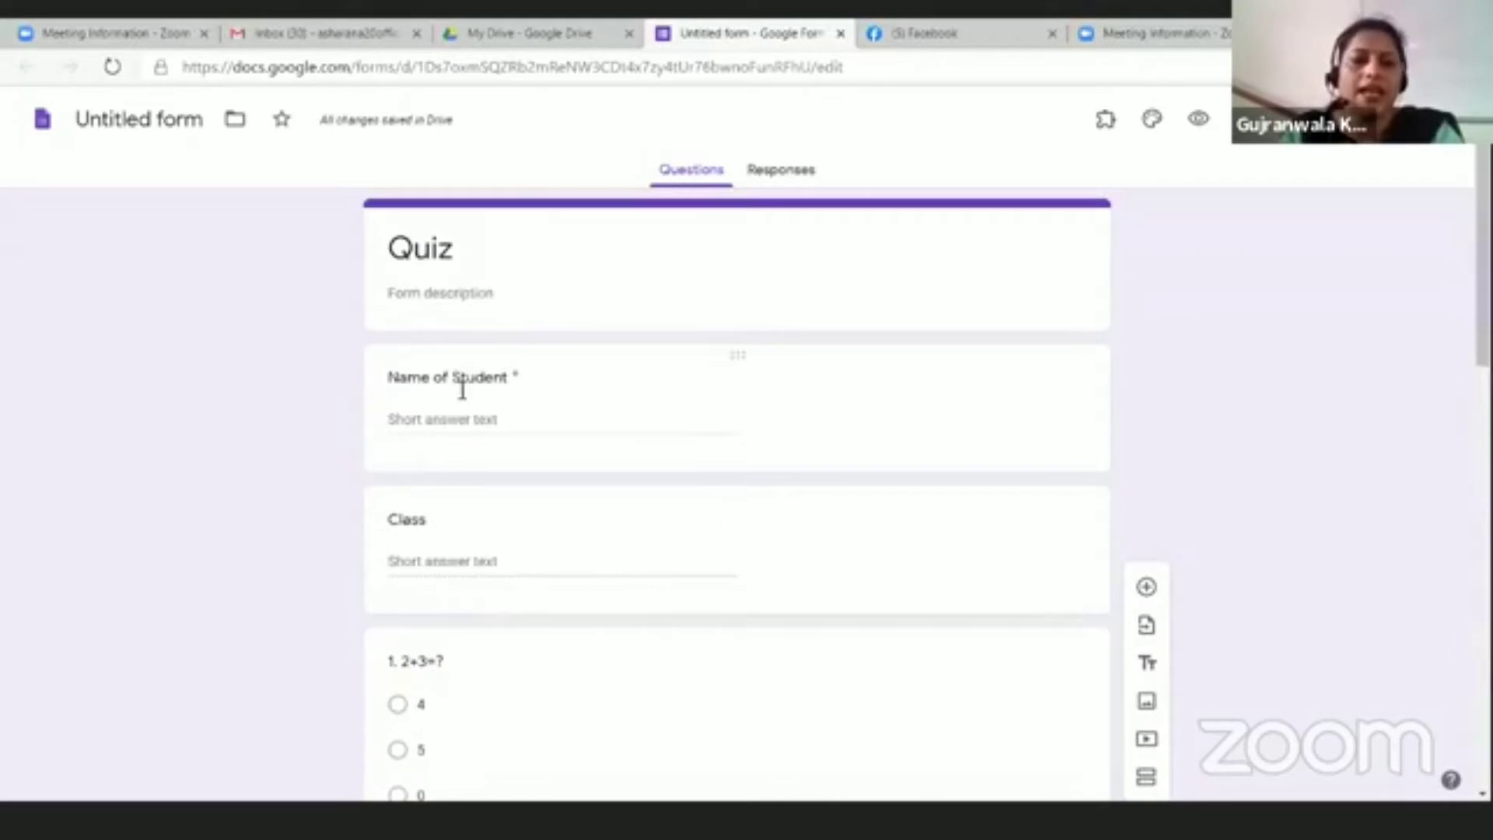
scroll(533, 558, down, 4)
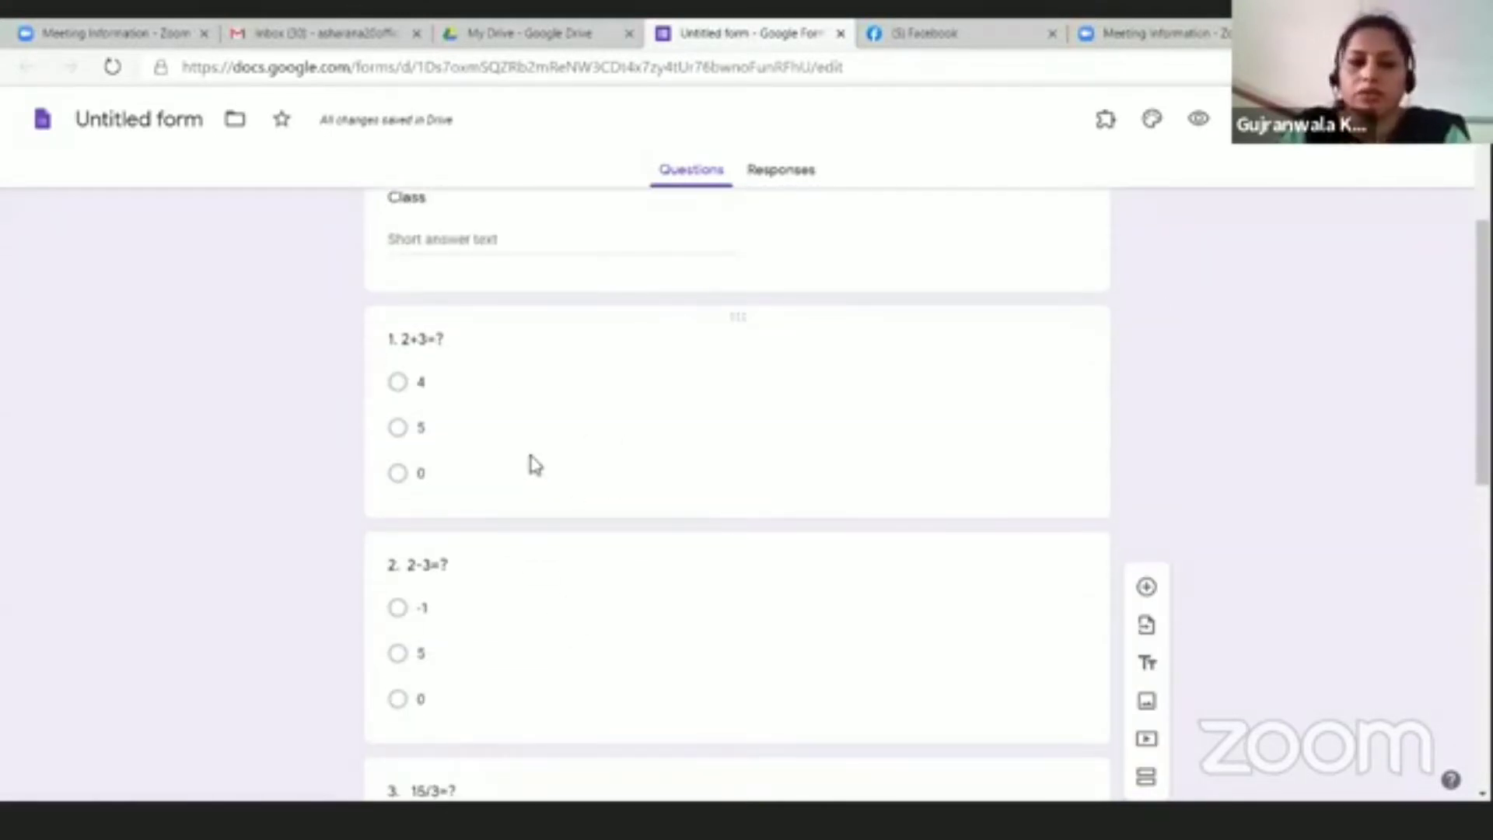
scroll(535, 465, down, 9)
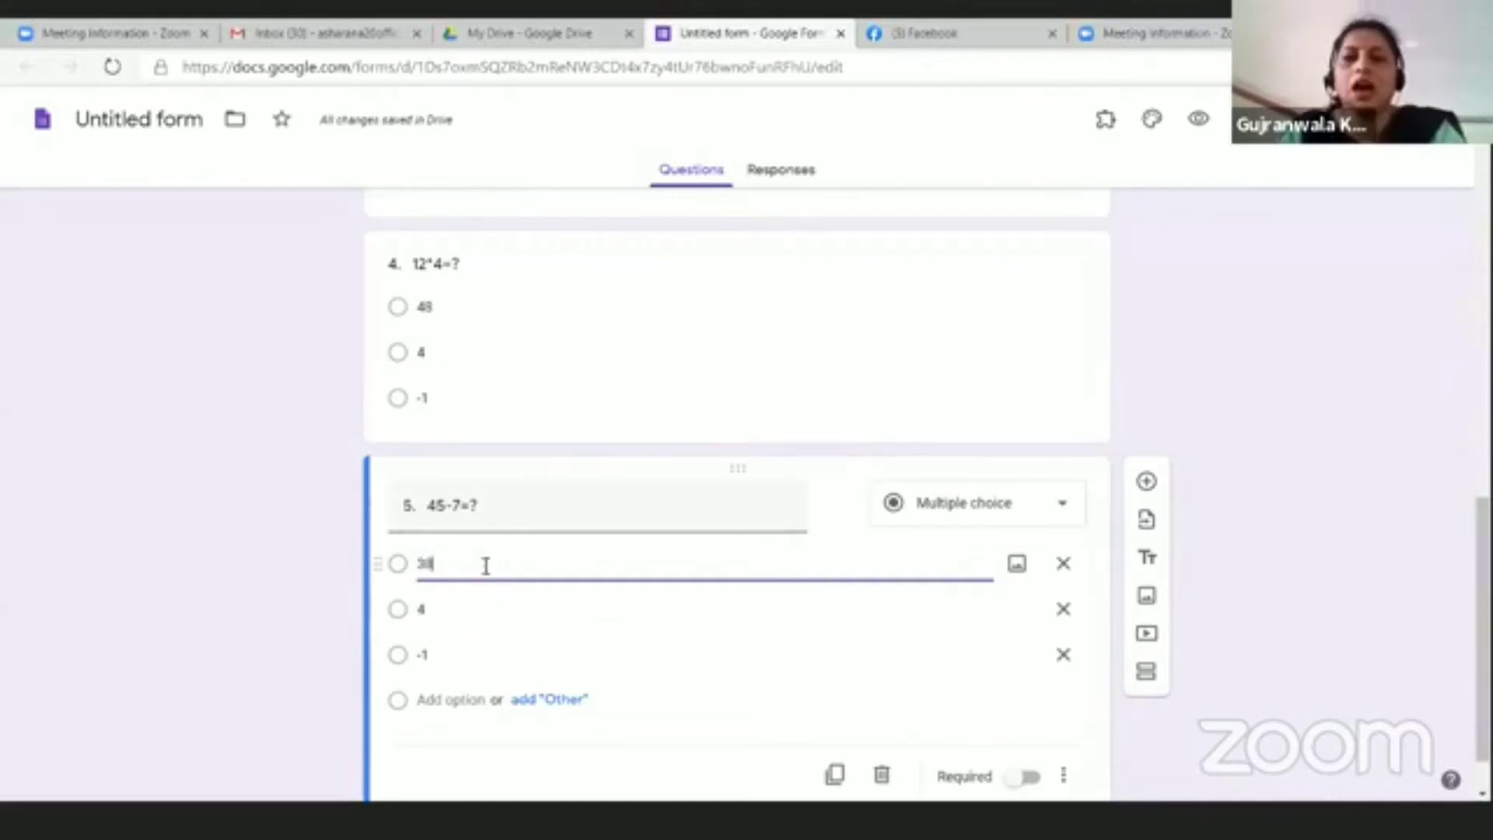
click(1247, 430)
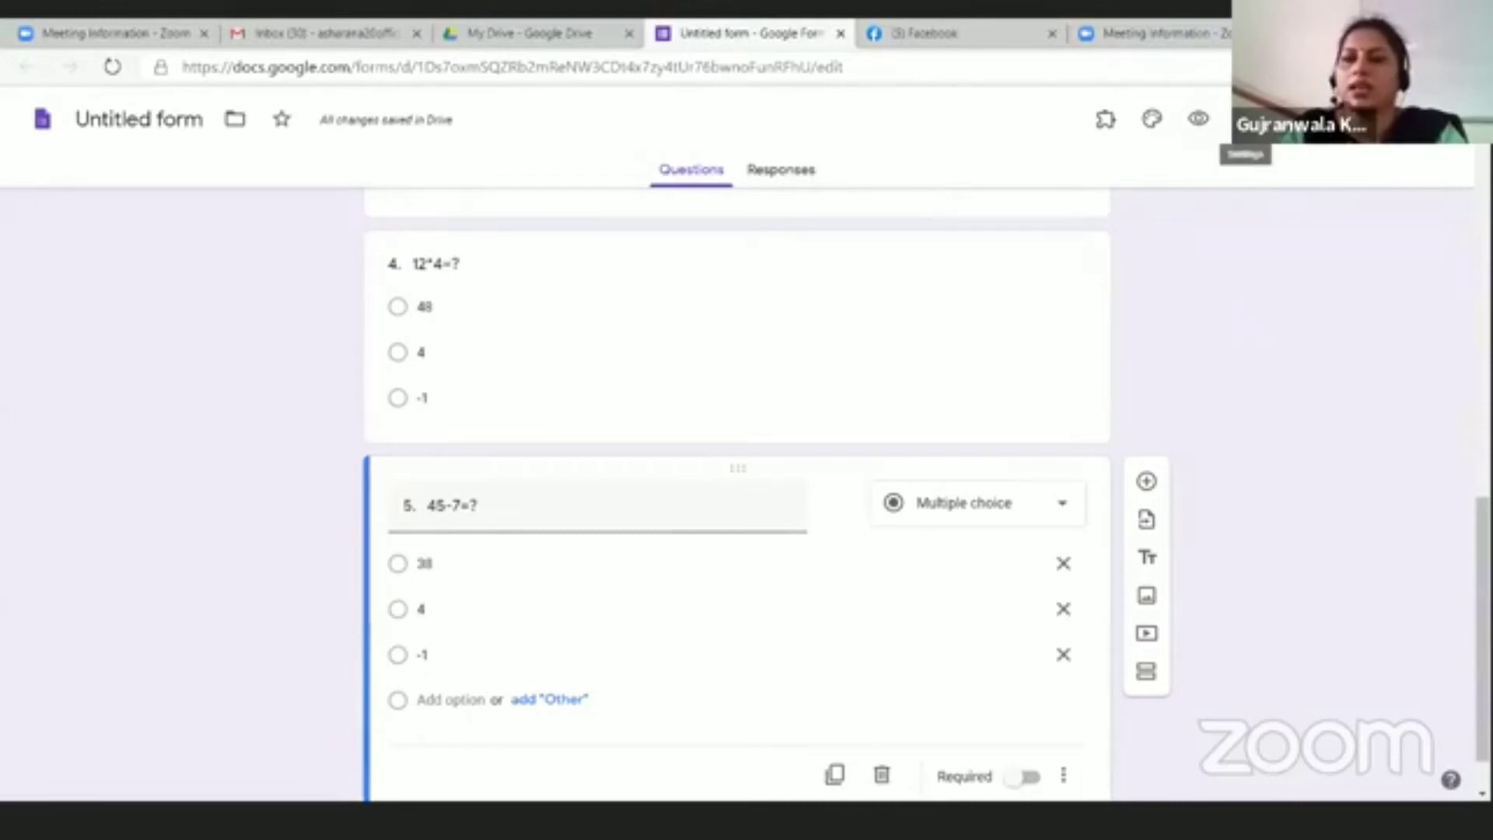
Step: In Settings, turn on email collection, response receipts and a one-response-per-person limit
click(1244, 119)
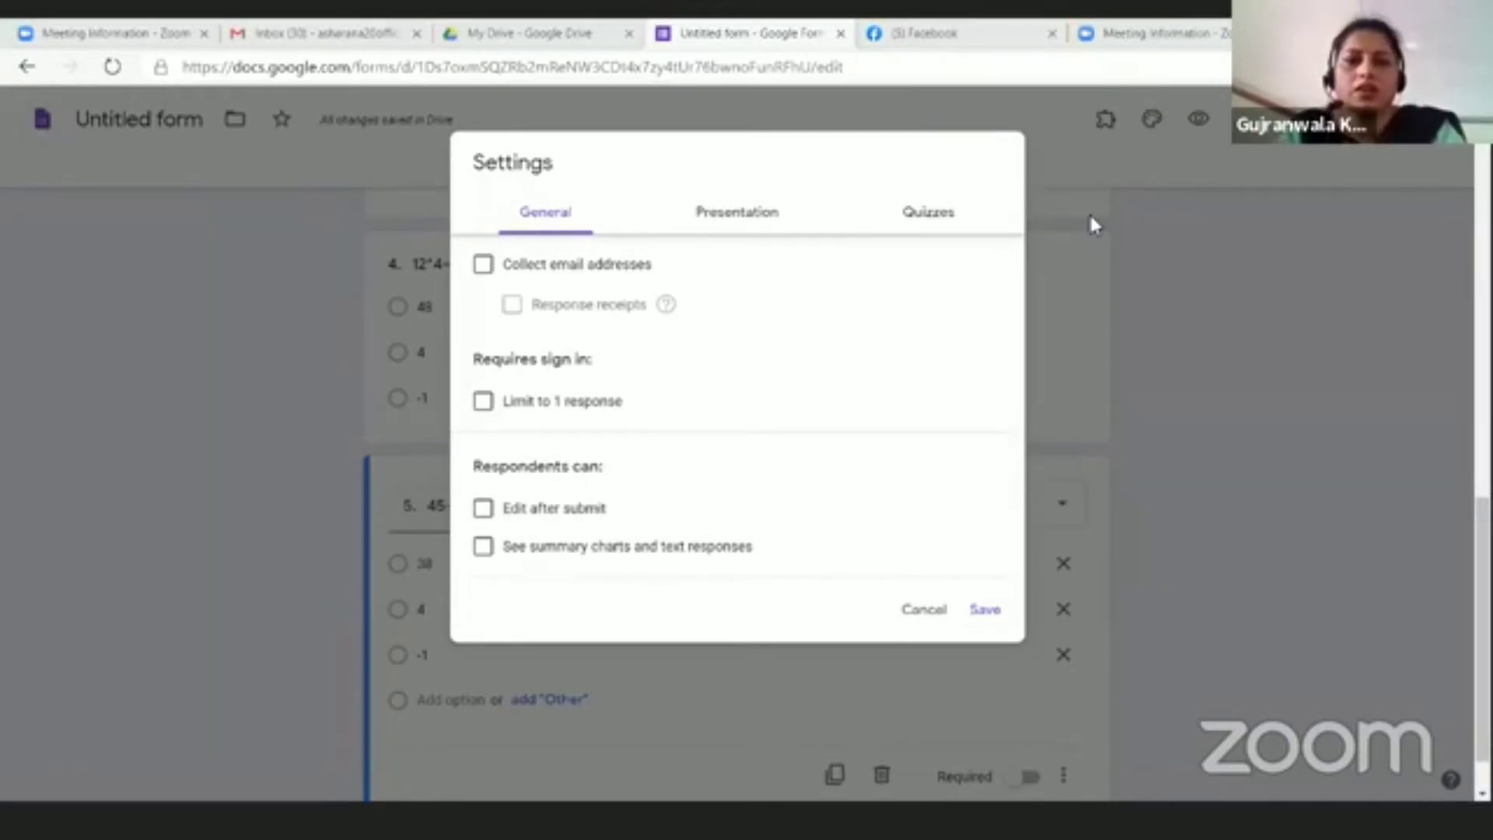
click(482, 266)
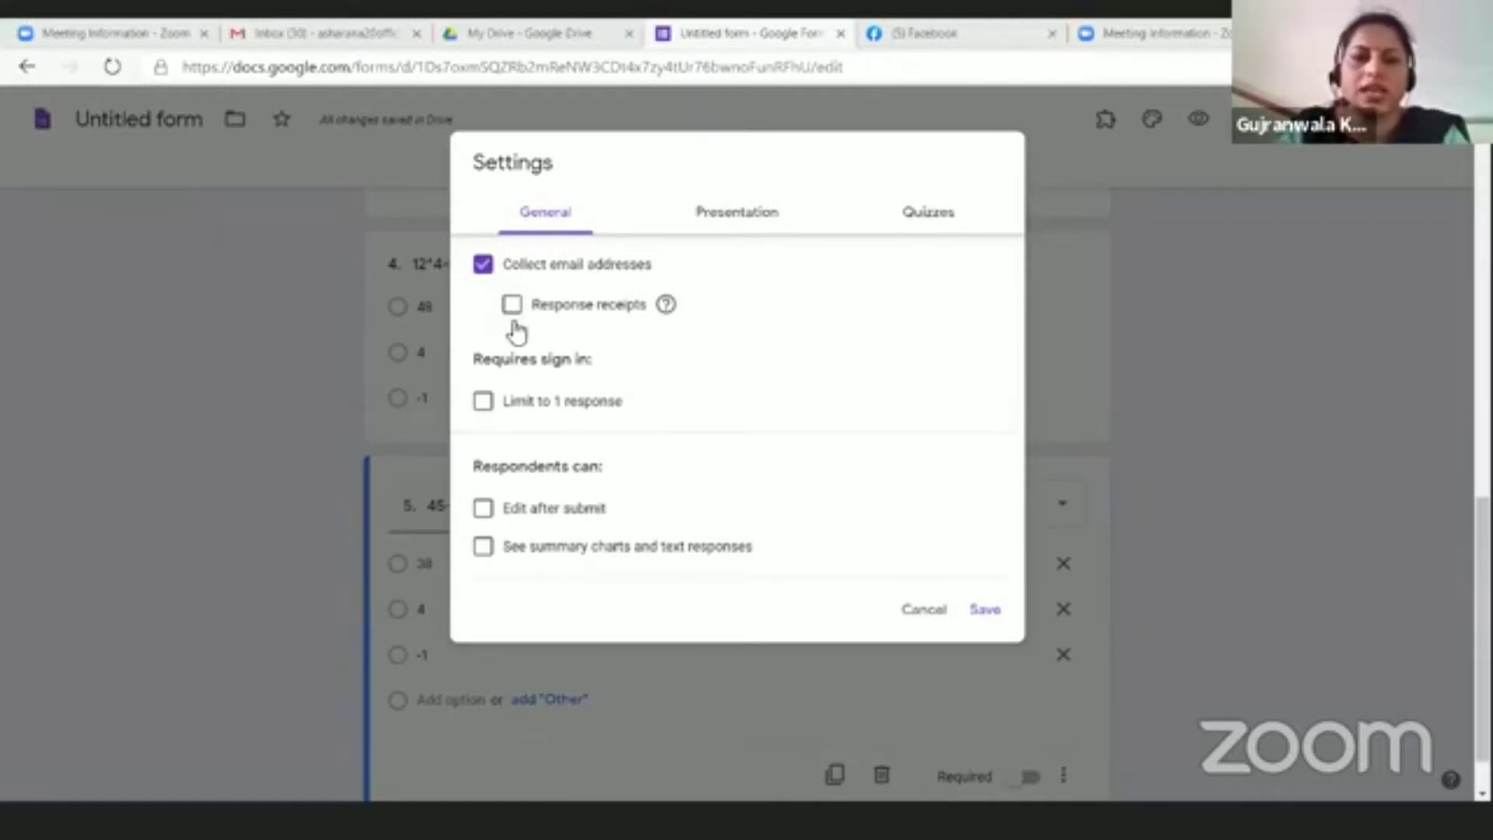
click(512, 305)
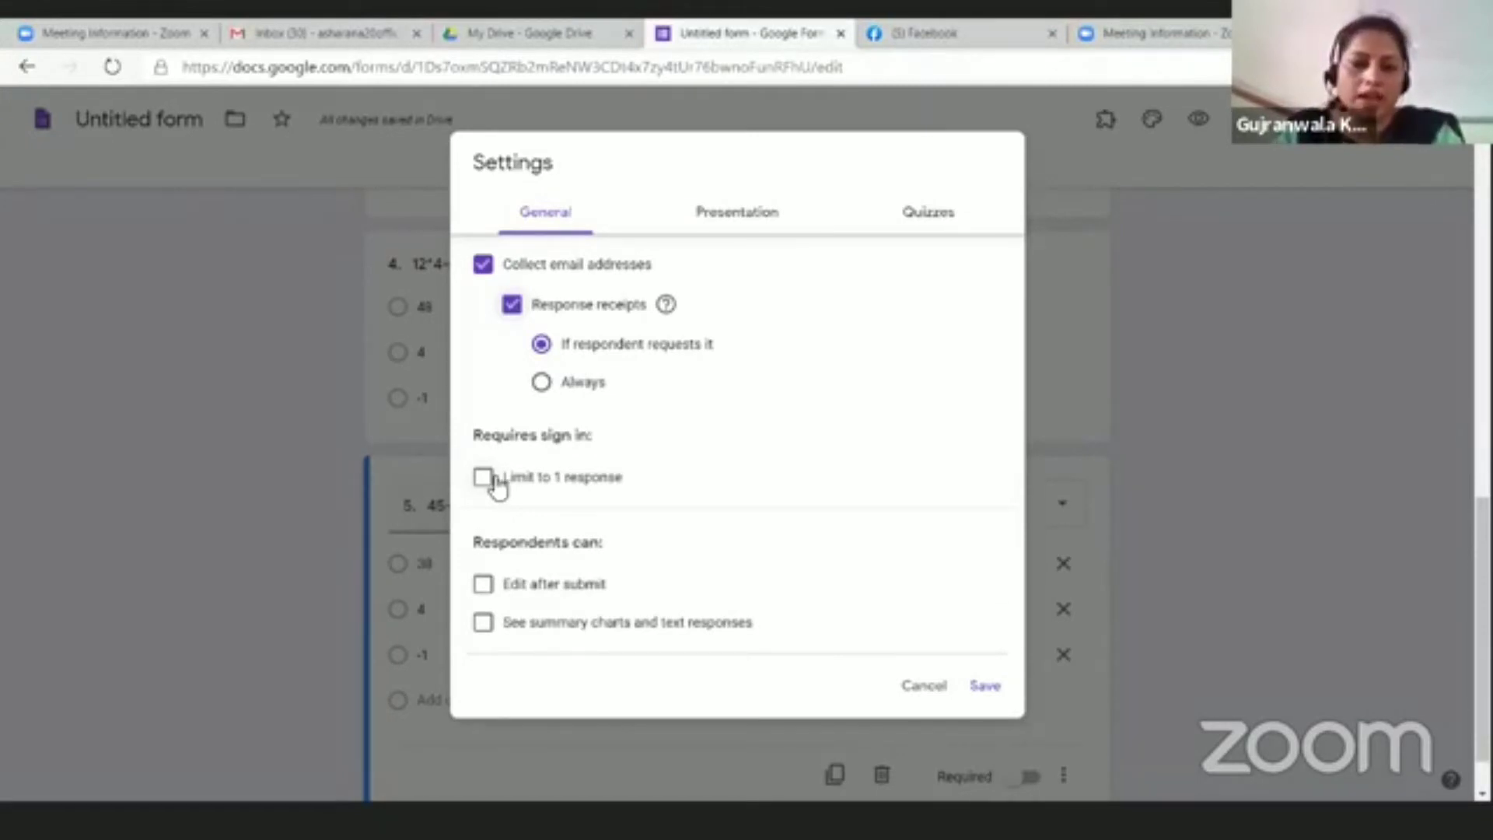
click(491, 479)
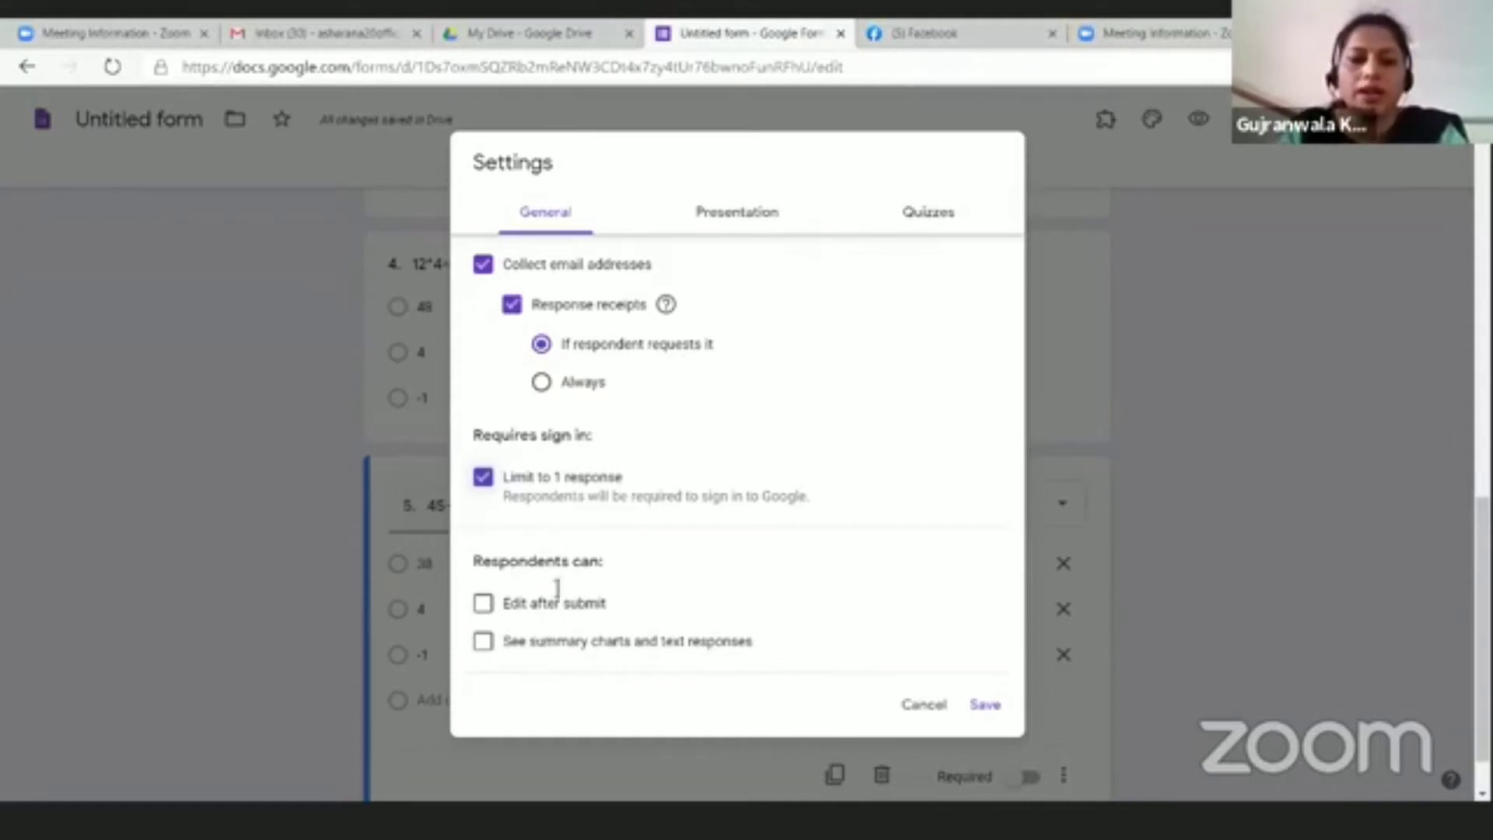
click(741, 213)
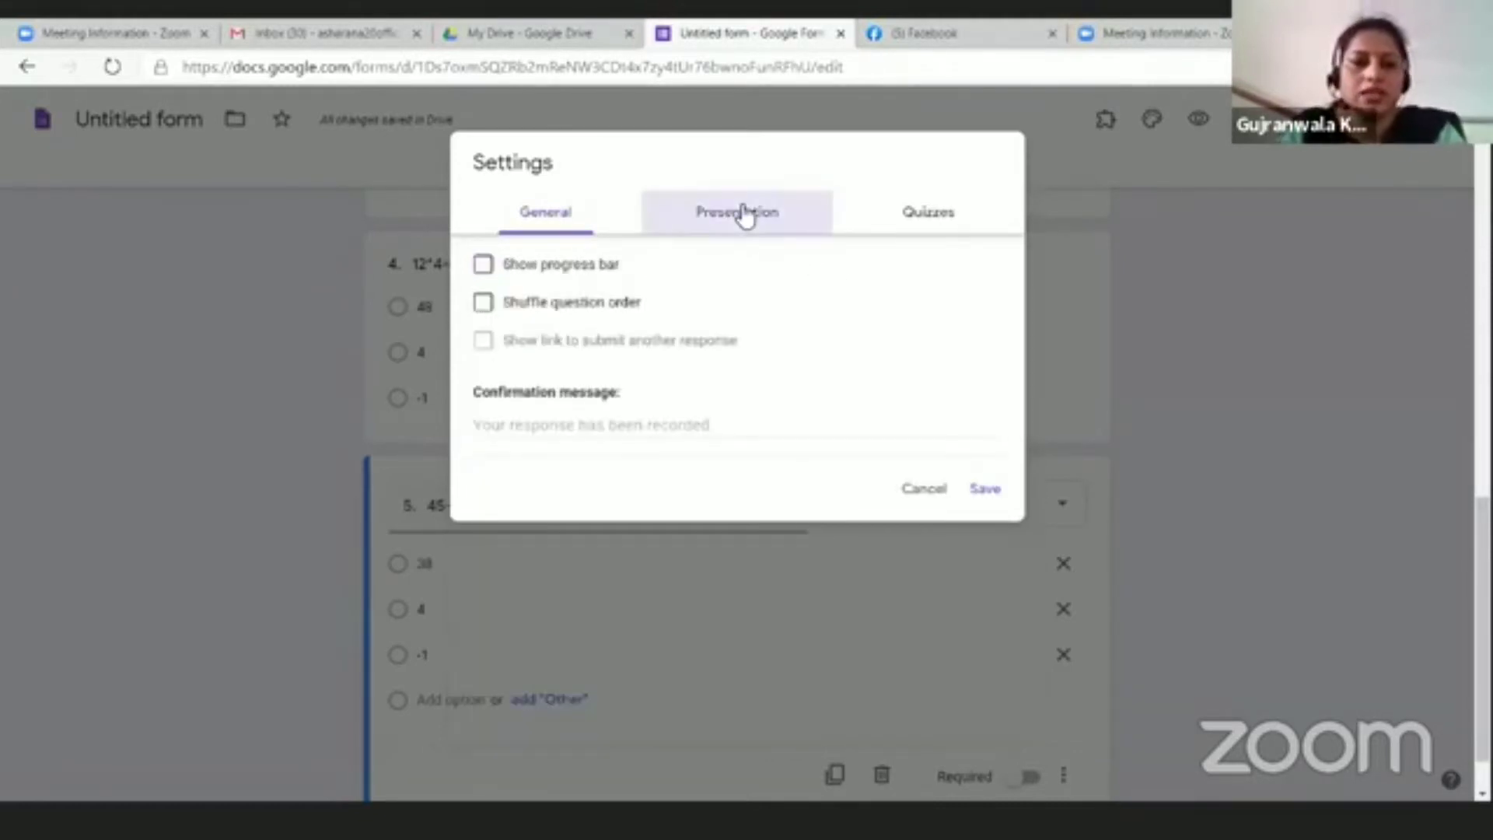
Step: Set the confirmation message to 'You have attempted the quiz. Will get the certificate if passed'
click(506, 432)
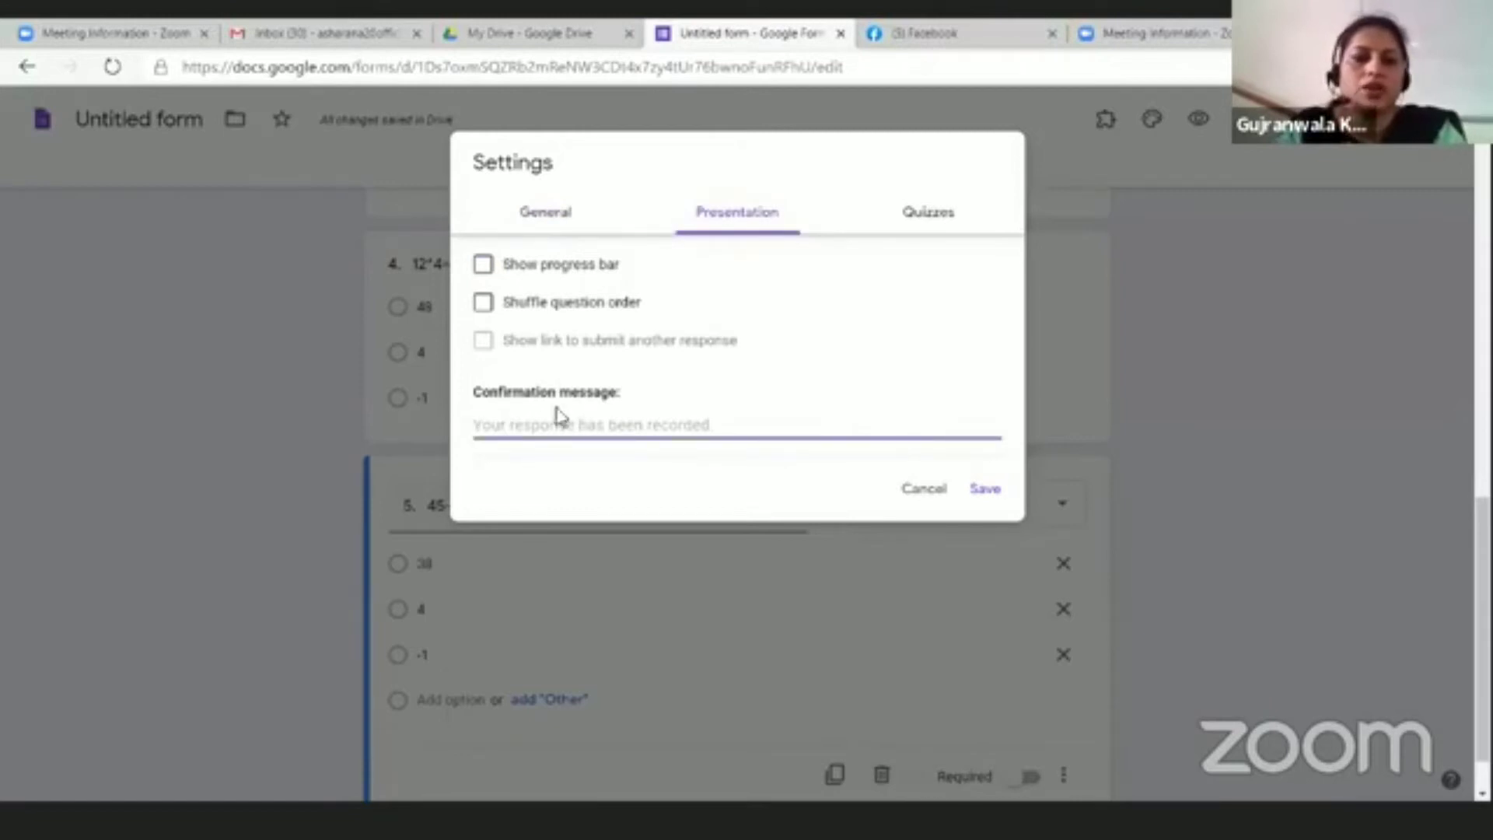
text(You have)
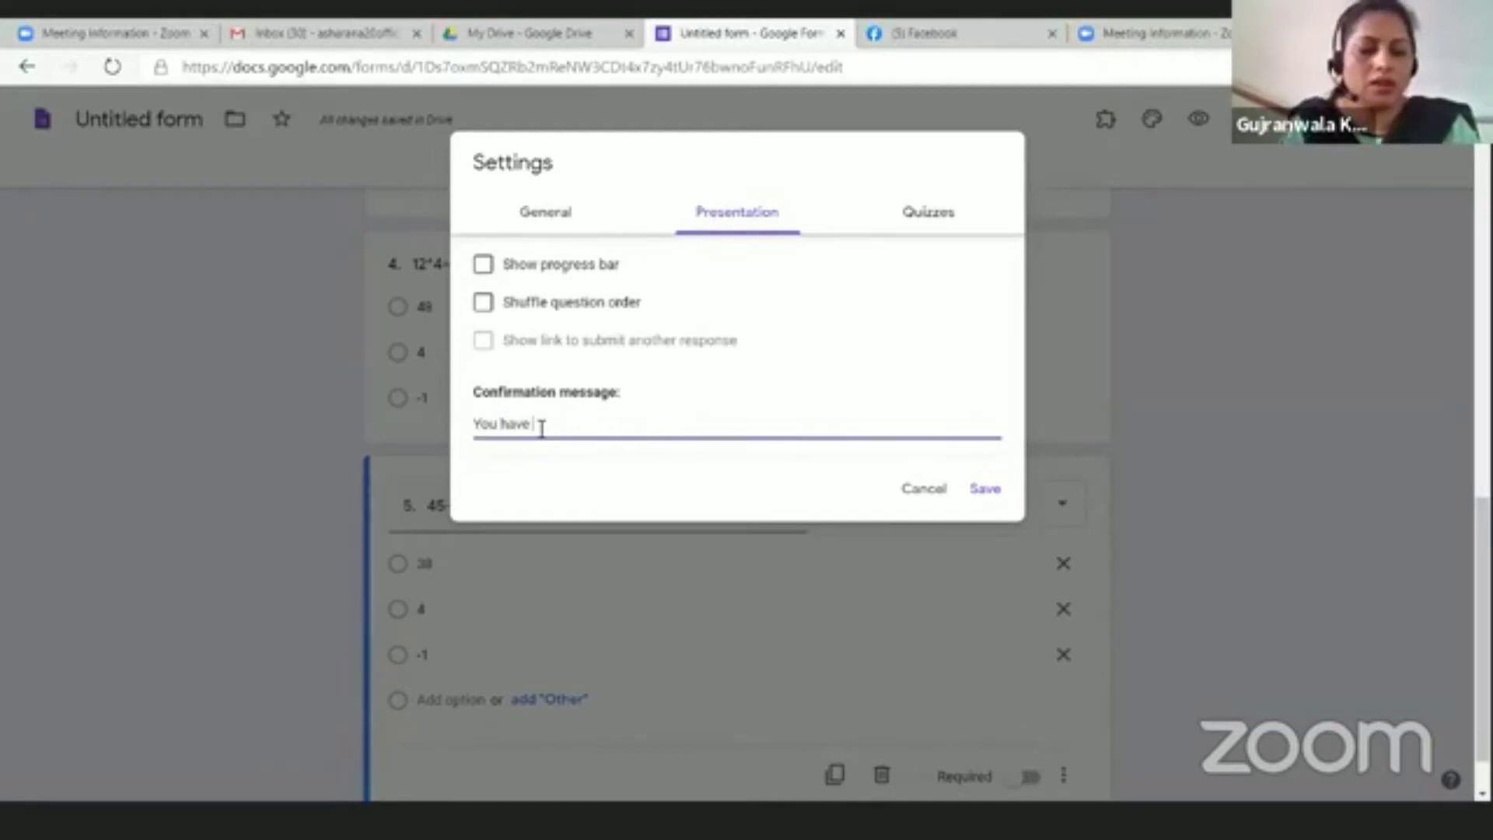
text(attempted the quiz.)
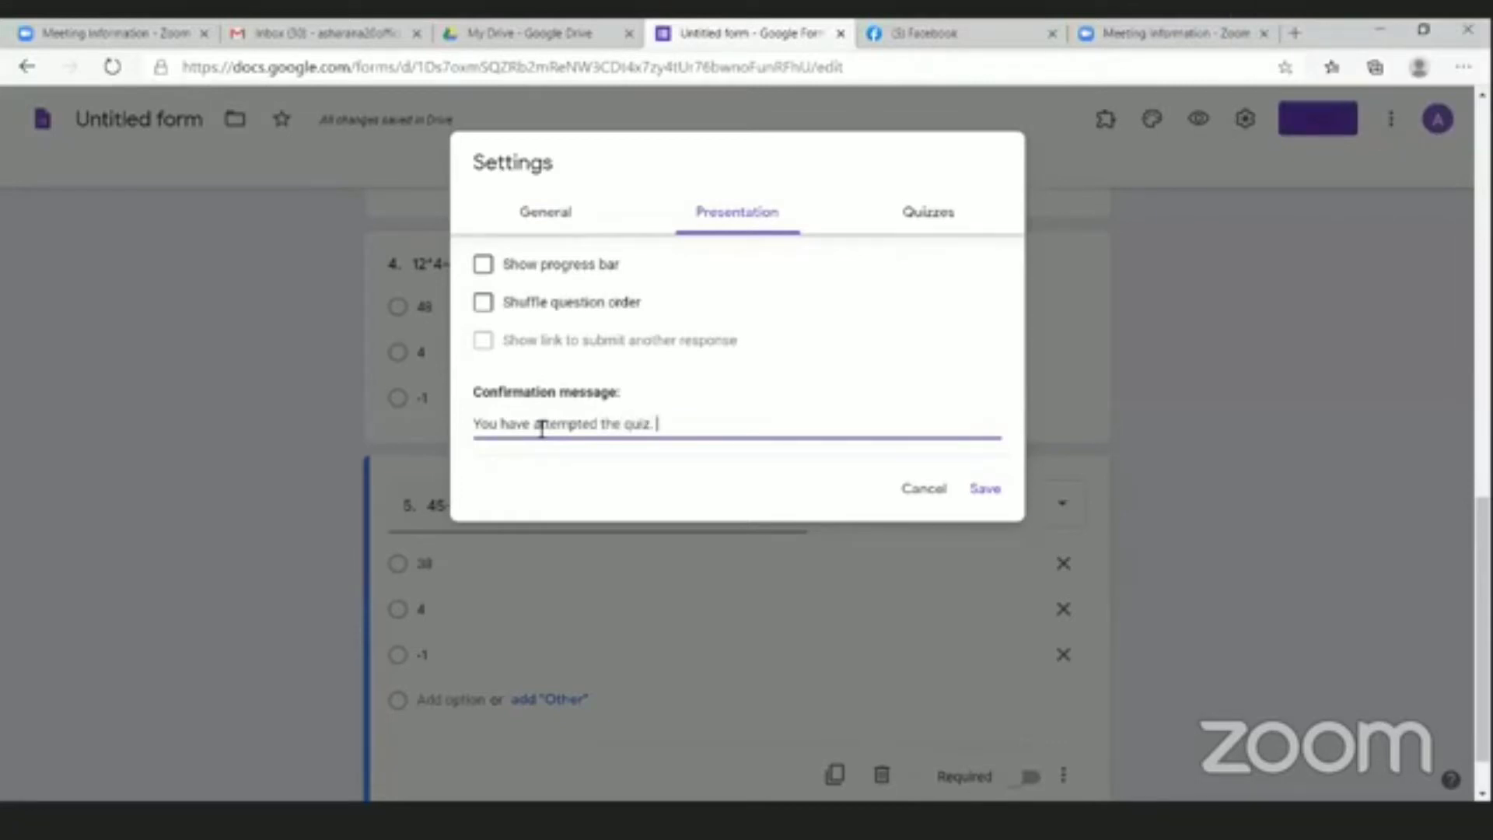
text( Will get the certificate if passed)
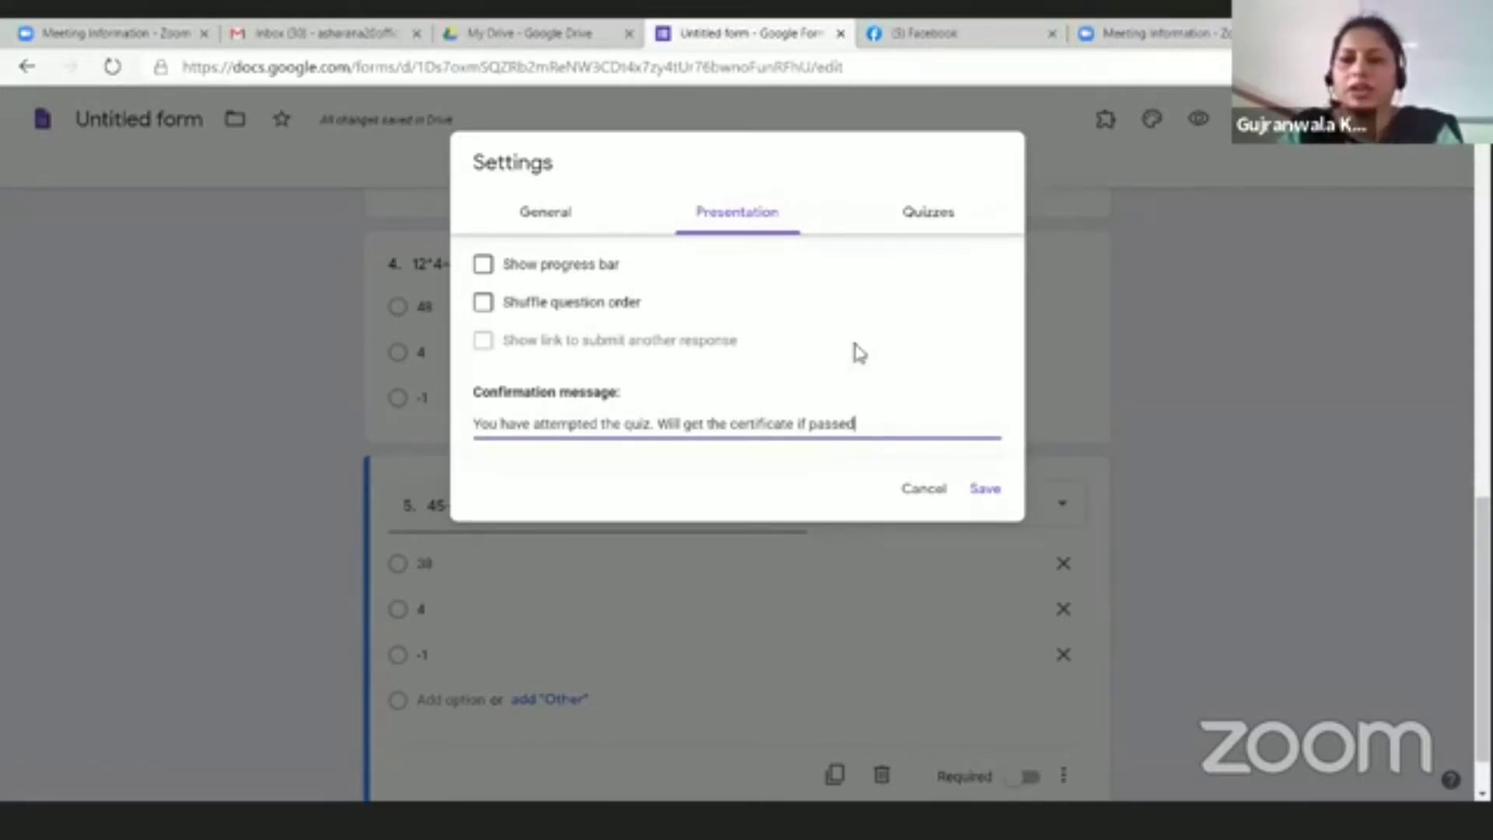
click(938, 220)
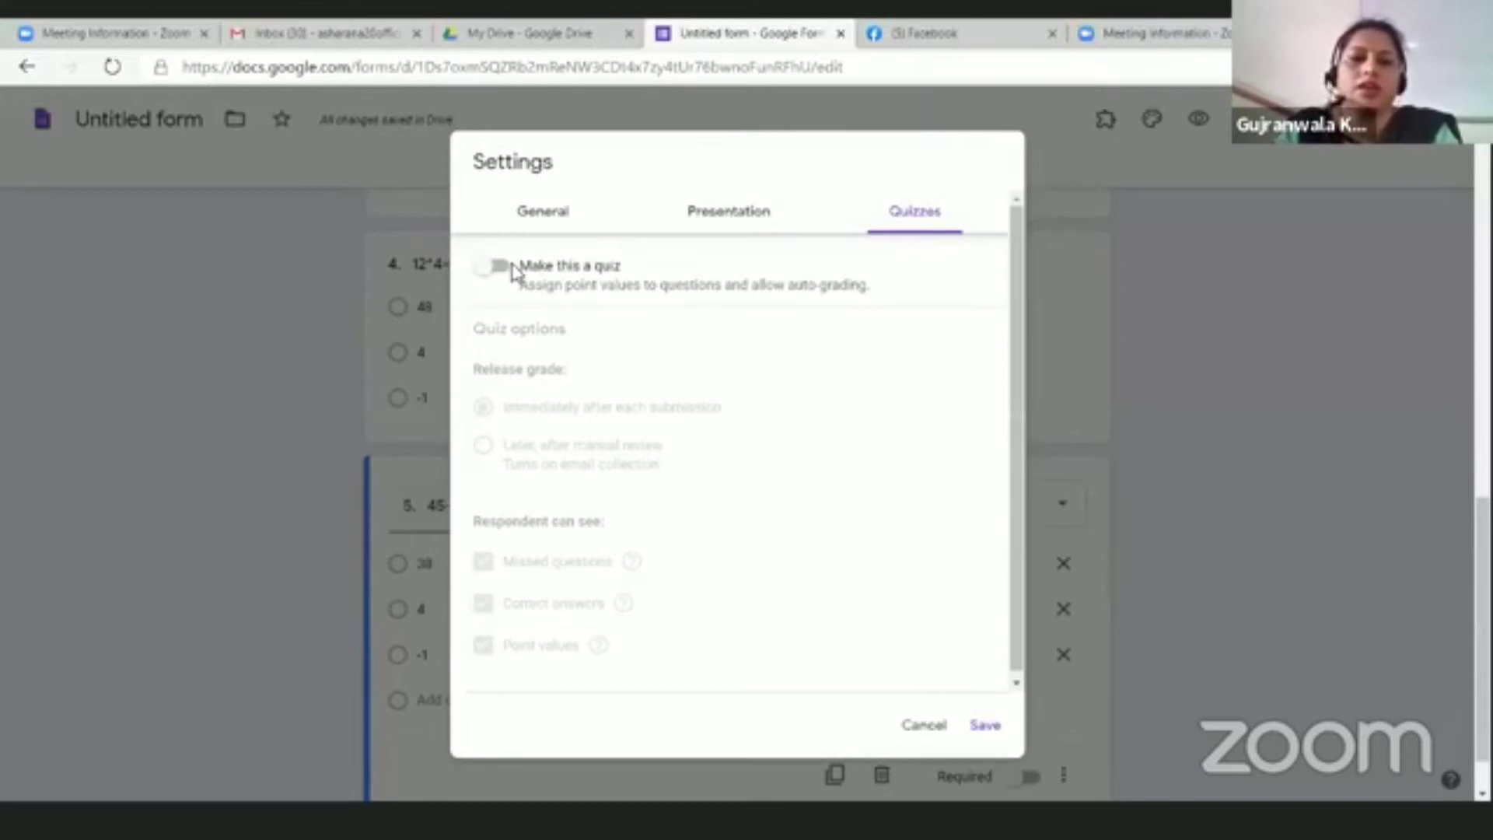
Step: Make the form a quiz releasing grades later after manual review, and save
click(510, 270)
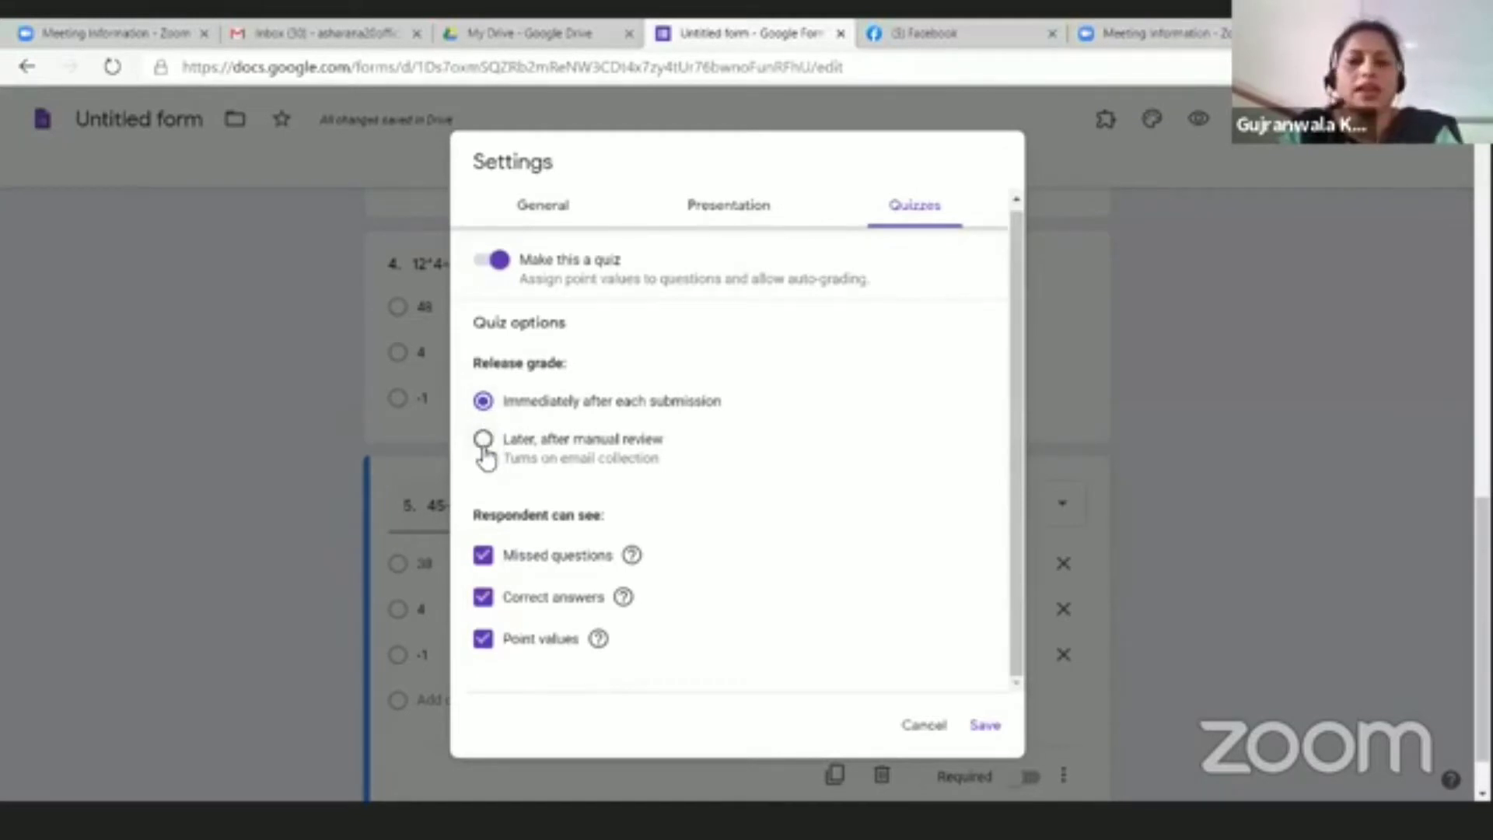
click(483, 440)
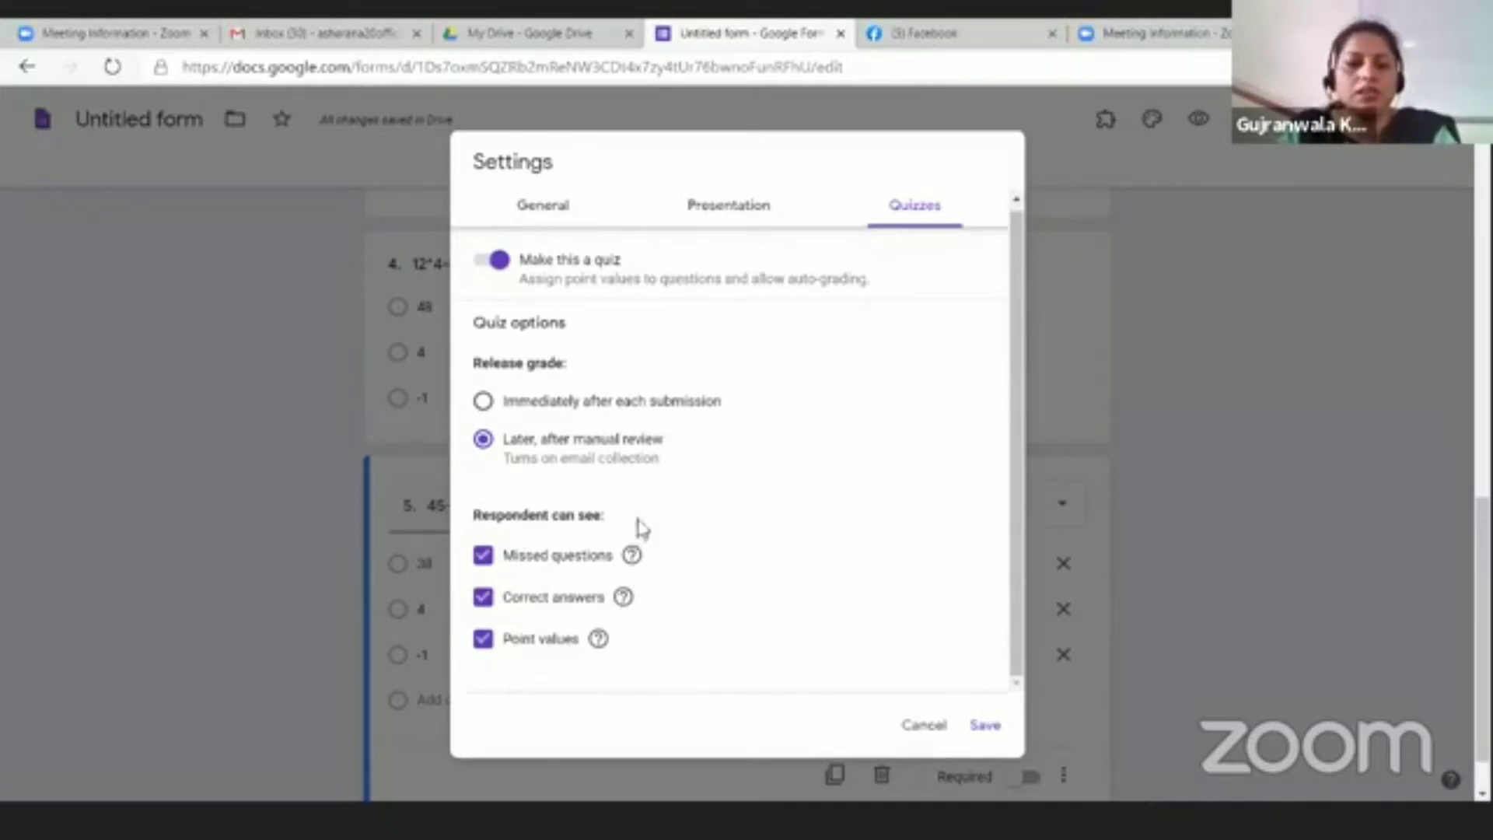
click(984, 728)
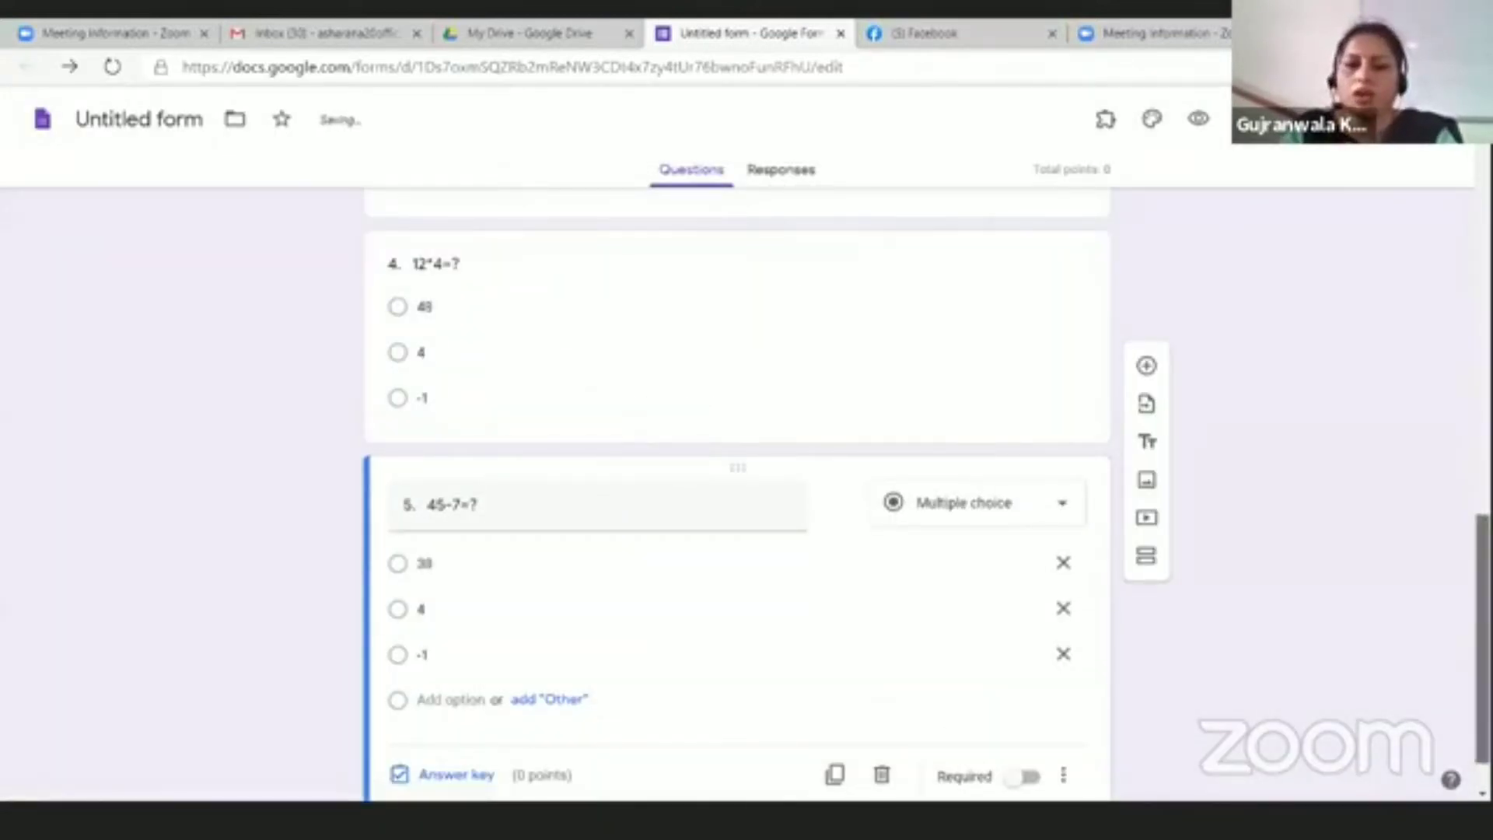
Step: Mark 5 as the correct answer to 2+3=?, worth 5 points, and make it required
scroll(1447, 298, up, 13)
scroll(1443, 296, down, 2)
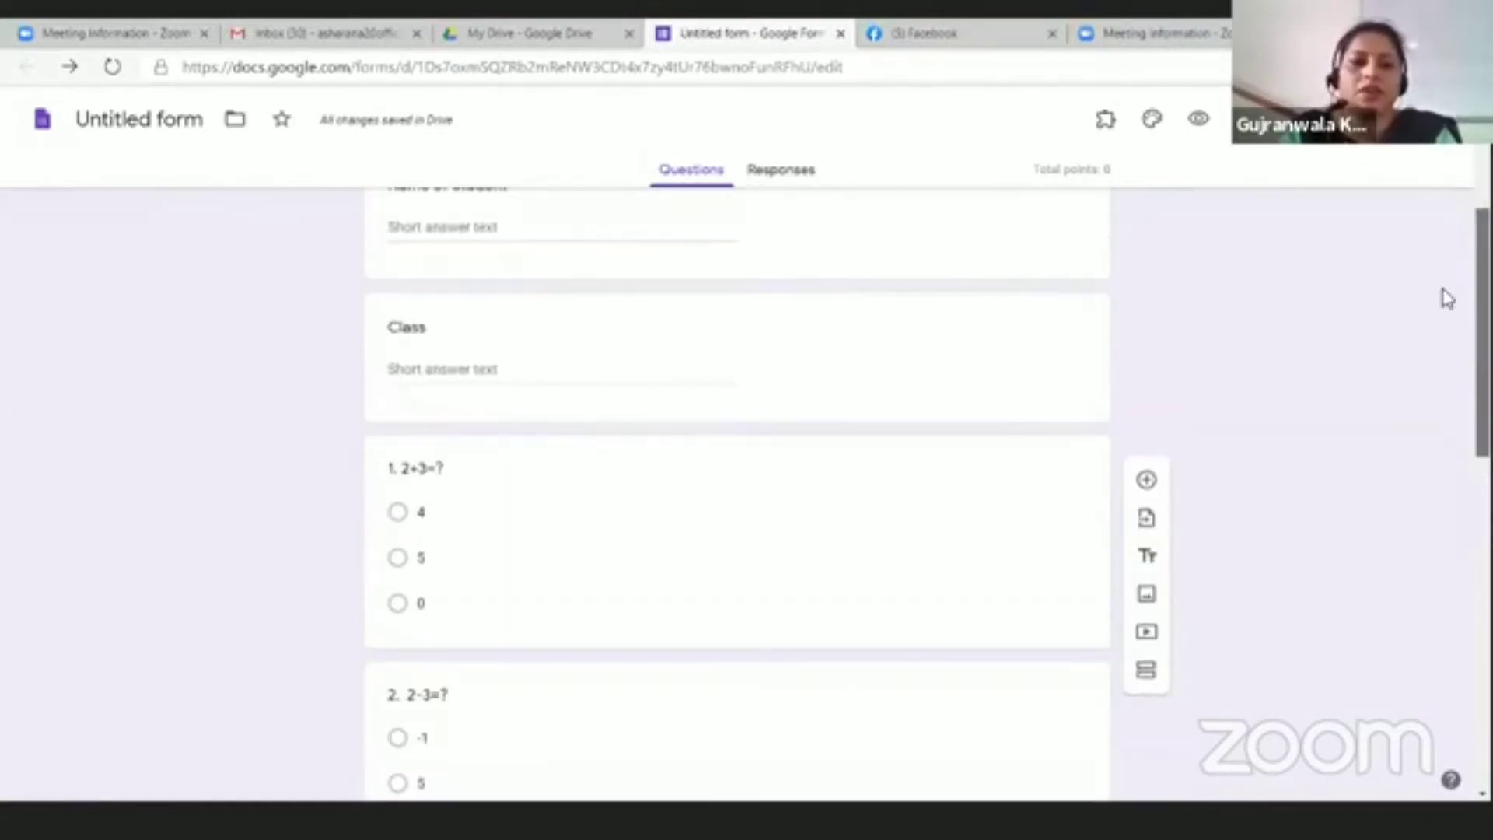
click(601, 612)
scroll(646, 591, down, 4)
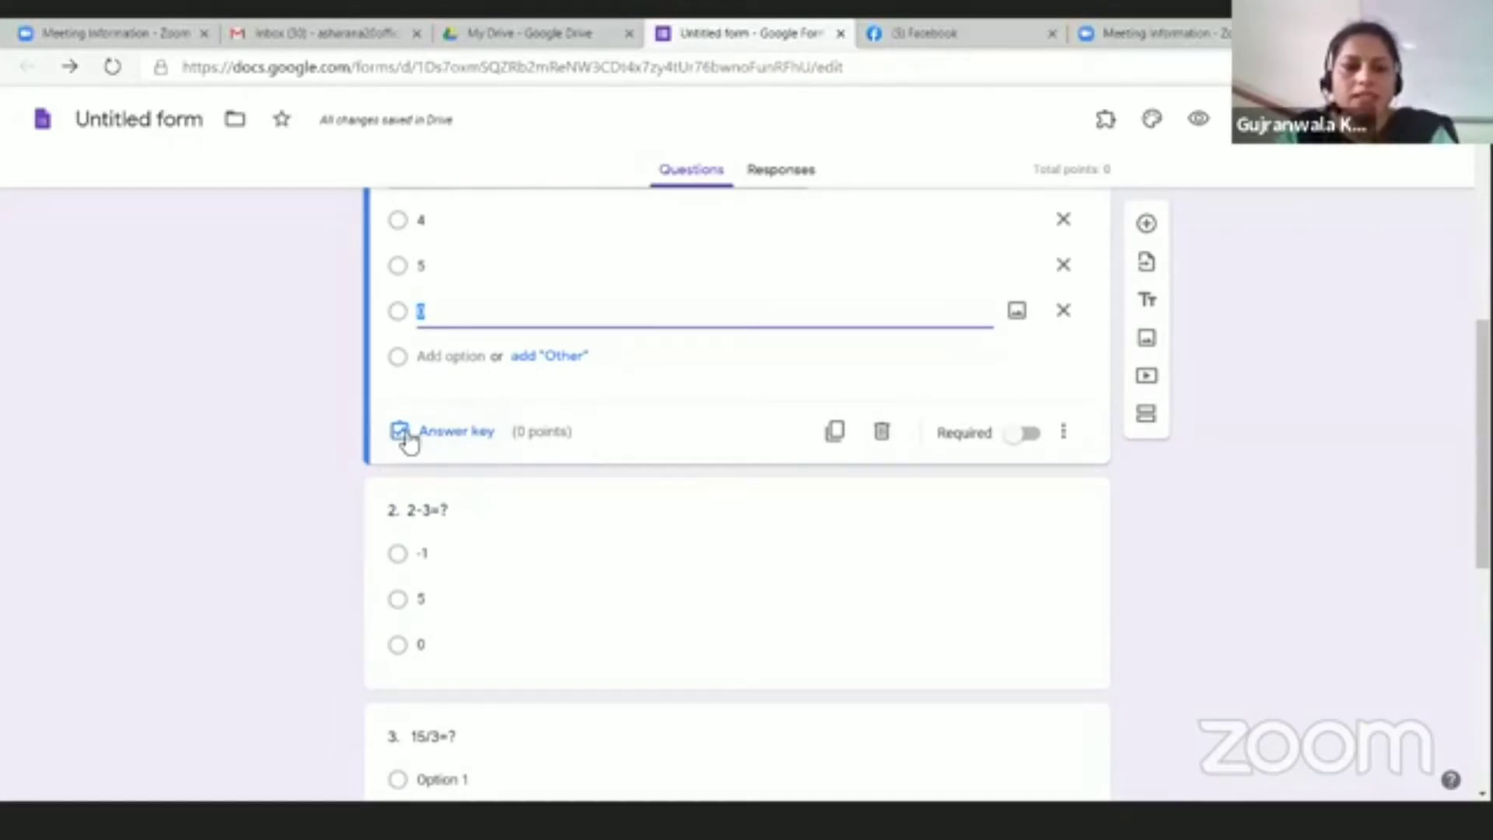
click(464, 436)
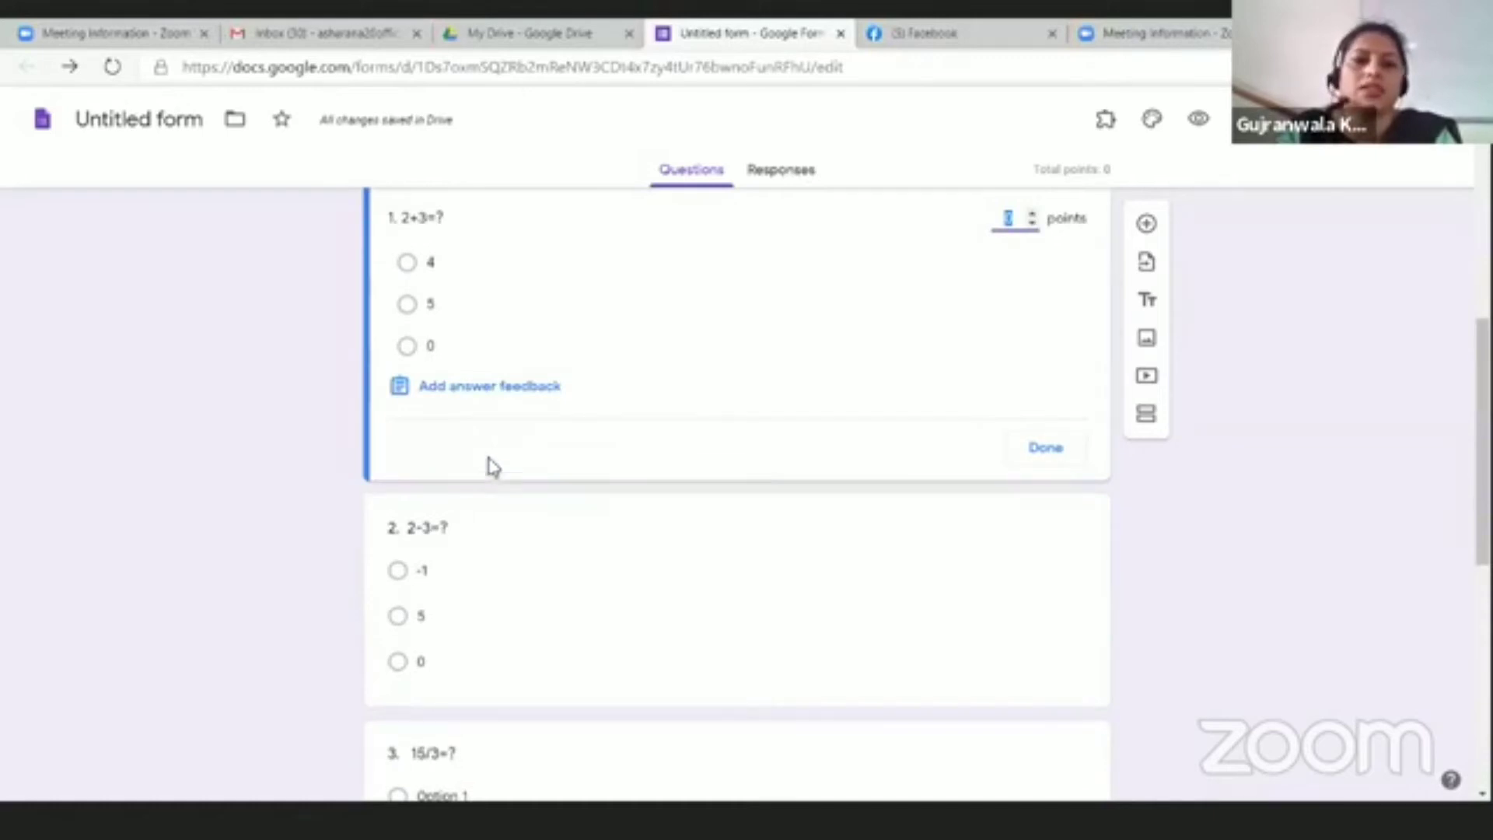
click(408, 304)
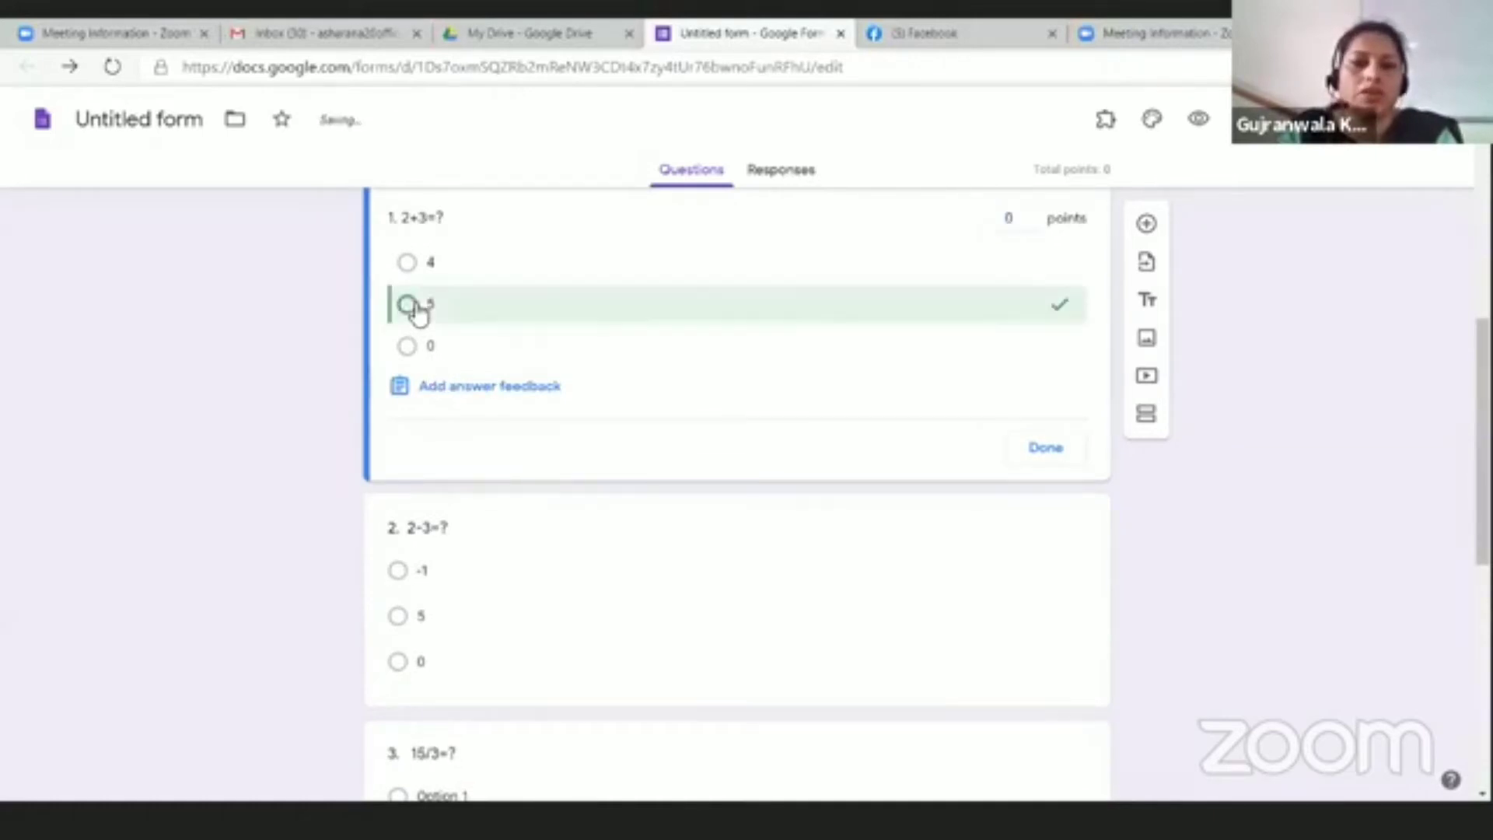
click(1034, 215)
click(1035, 214)
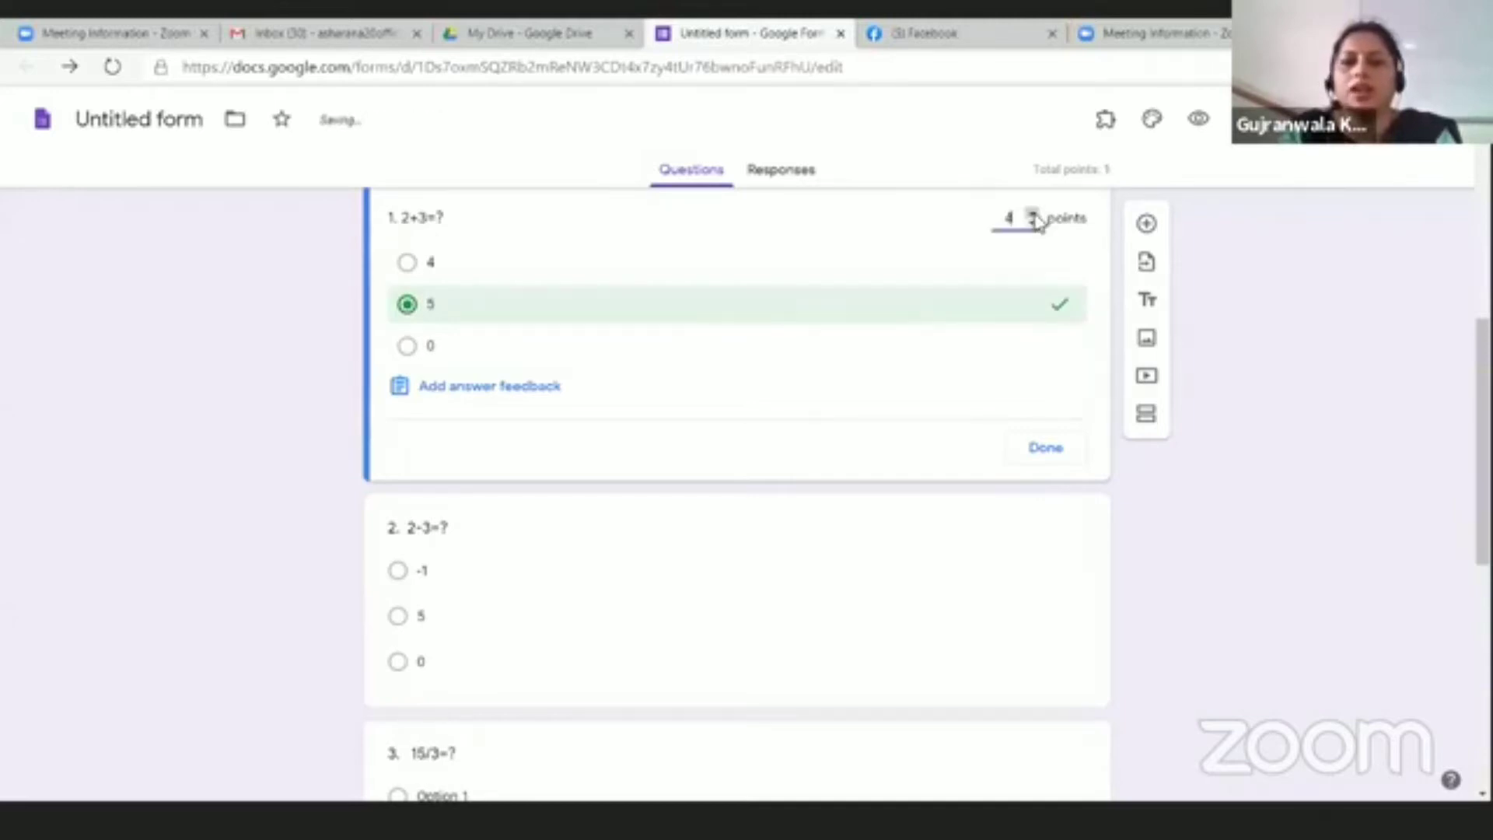
click(1055, 456)
click(1028, 436)
scroll(623, 393, down, 2)
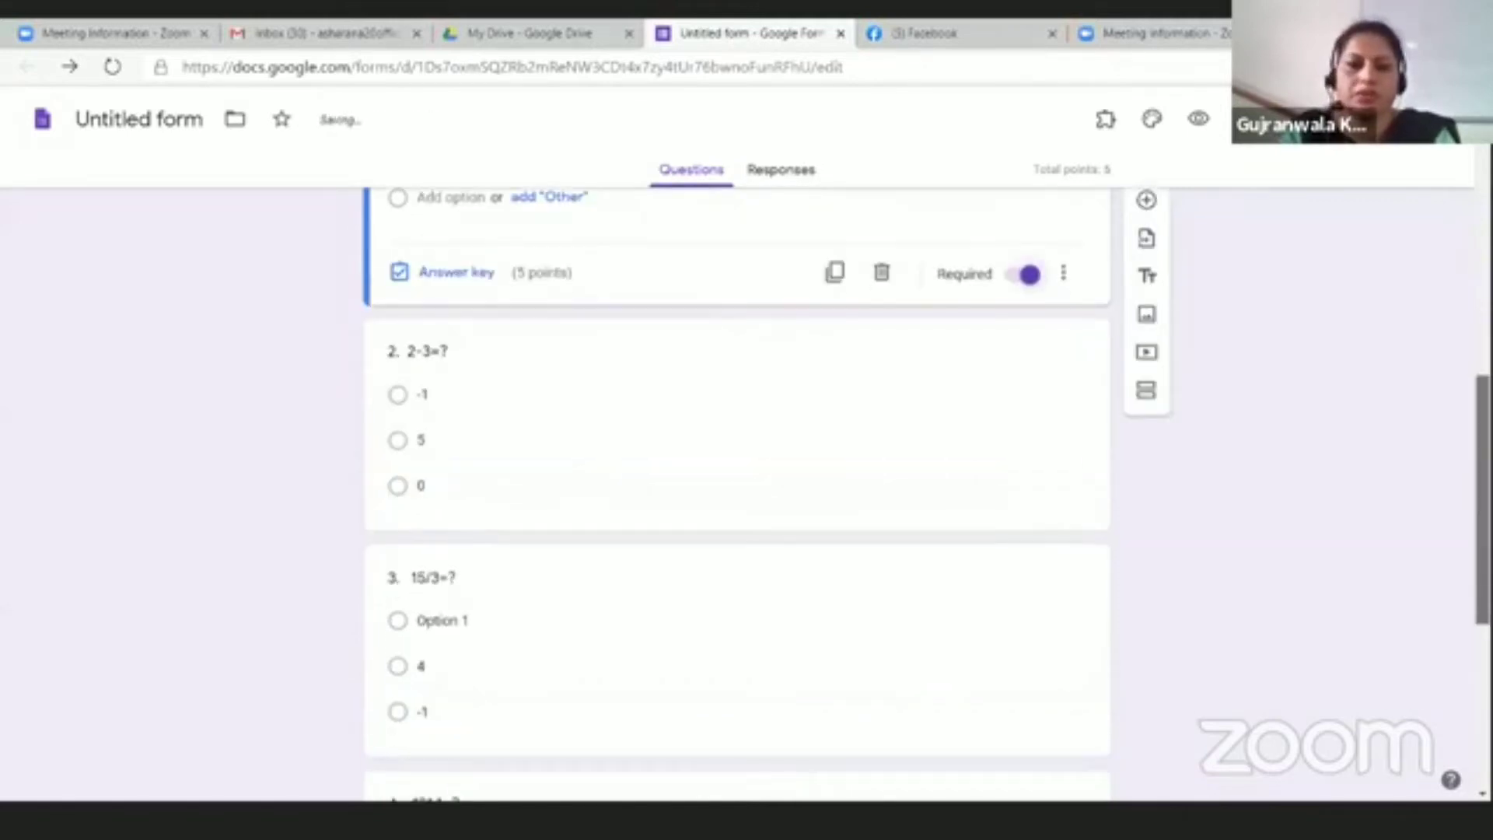
Step: Mark -1 as the correct answer to 2-3=?, worth 5 points, and make it required
click(623, 392)
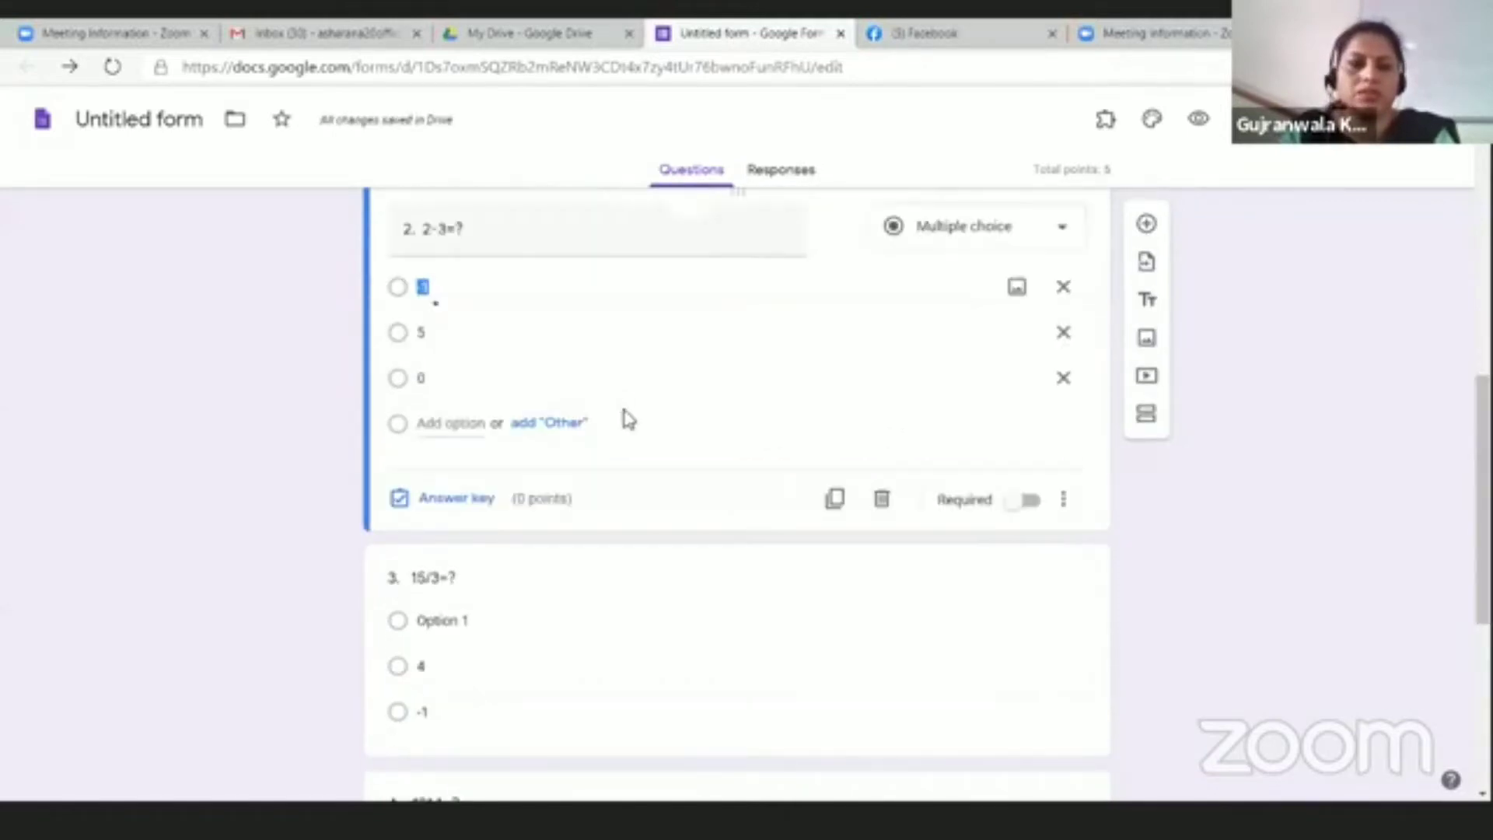
click(473, 502)
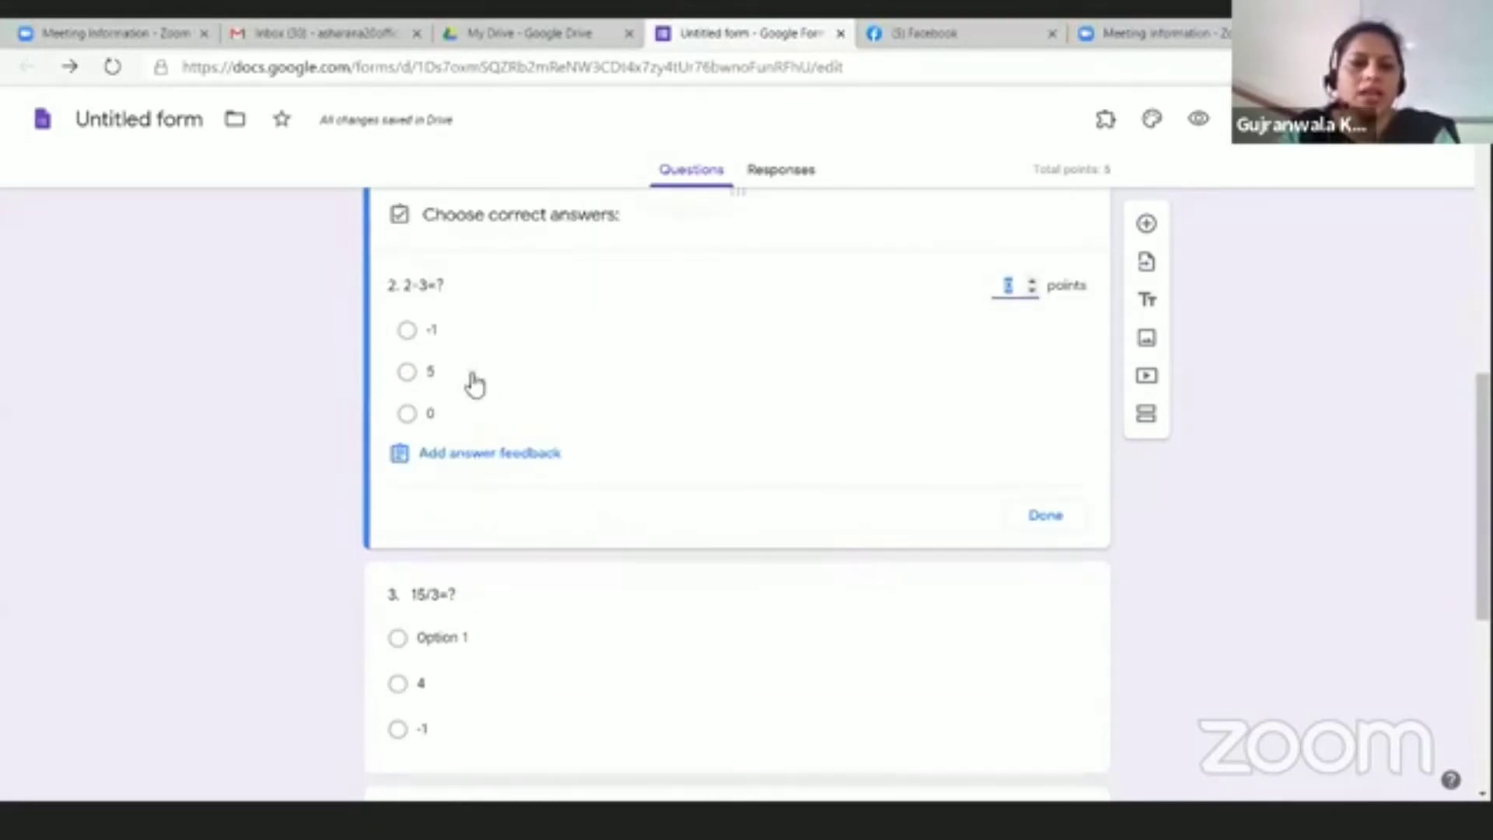
click(408, 331)
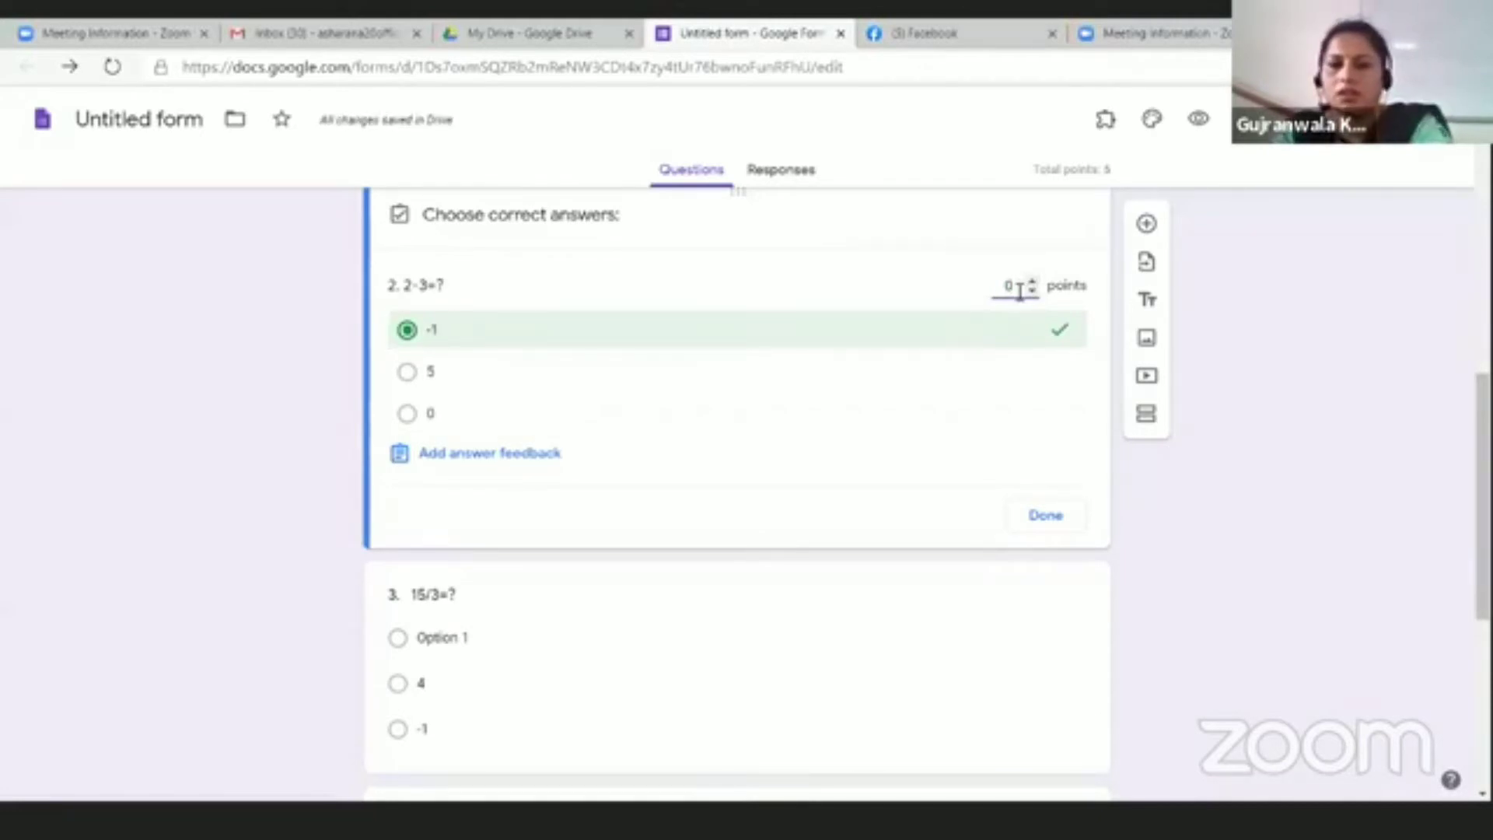
text(5)
scroll(866, 417, down, 3)
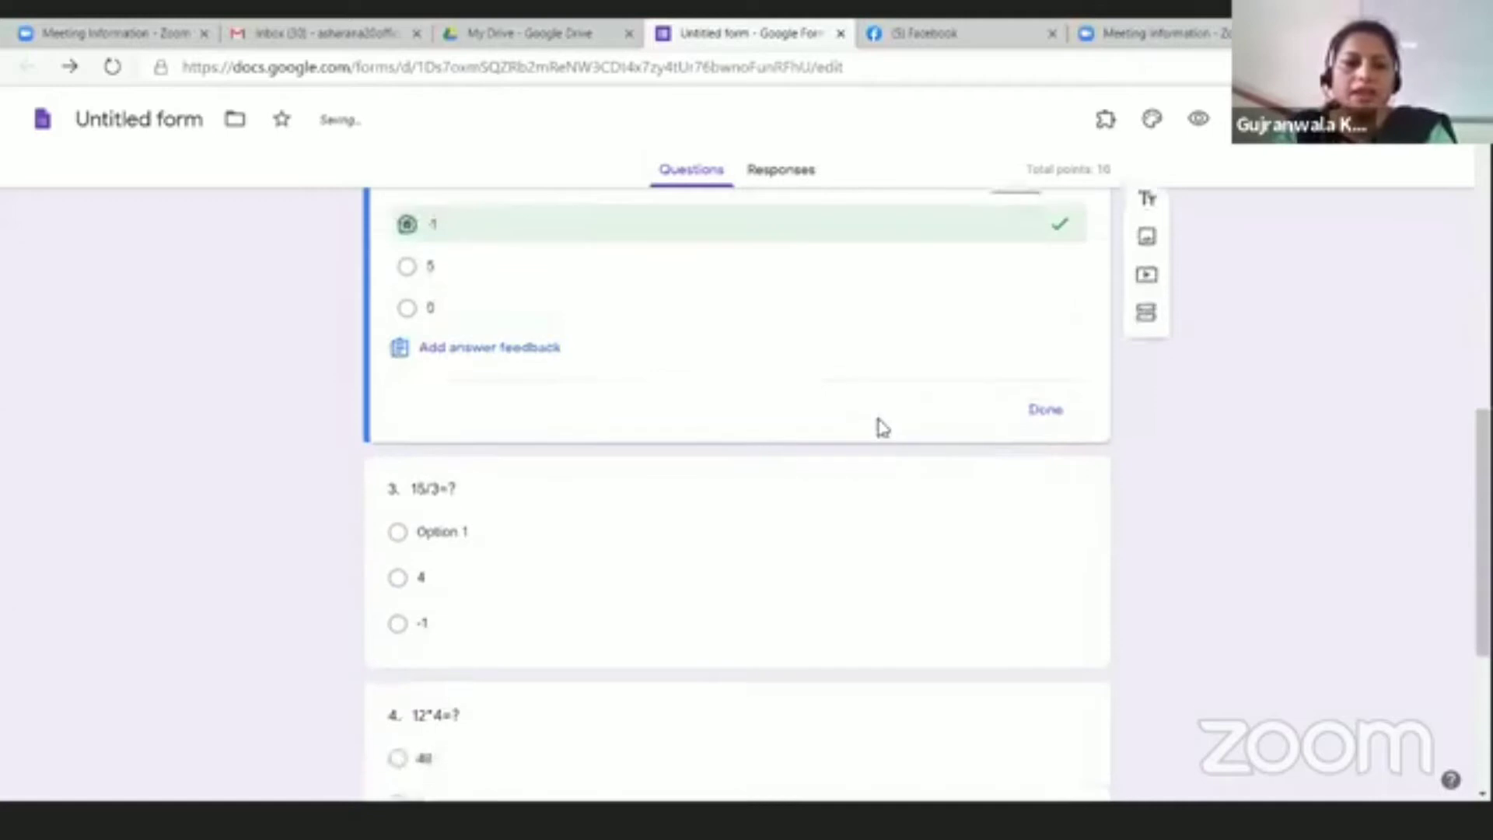
click(1048, 300)
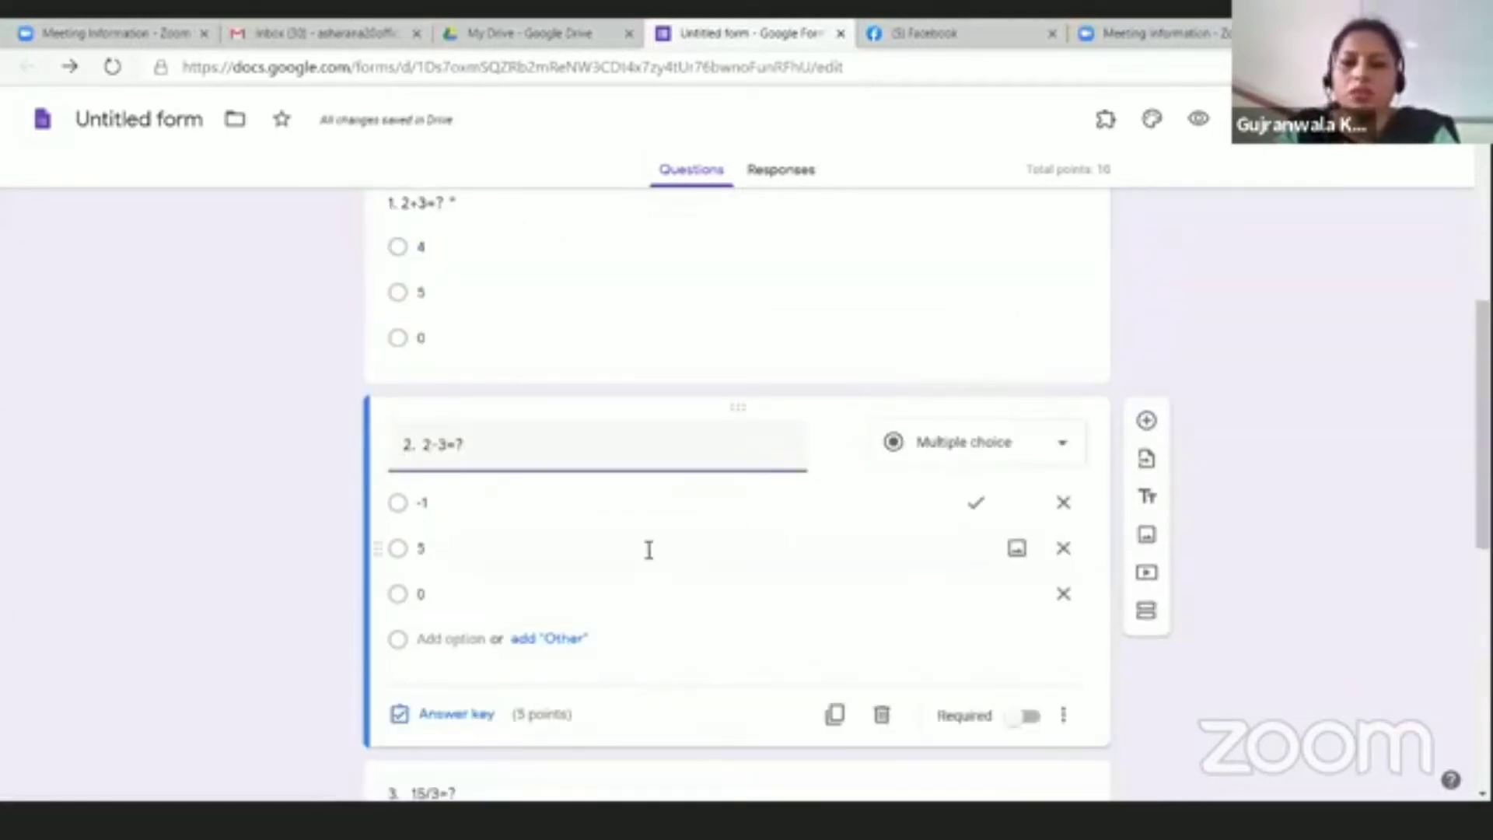
scroll(646, 554, down, 4)
click(1029, 394)
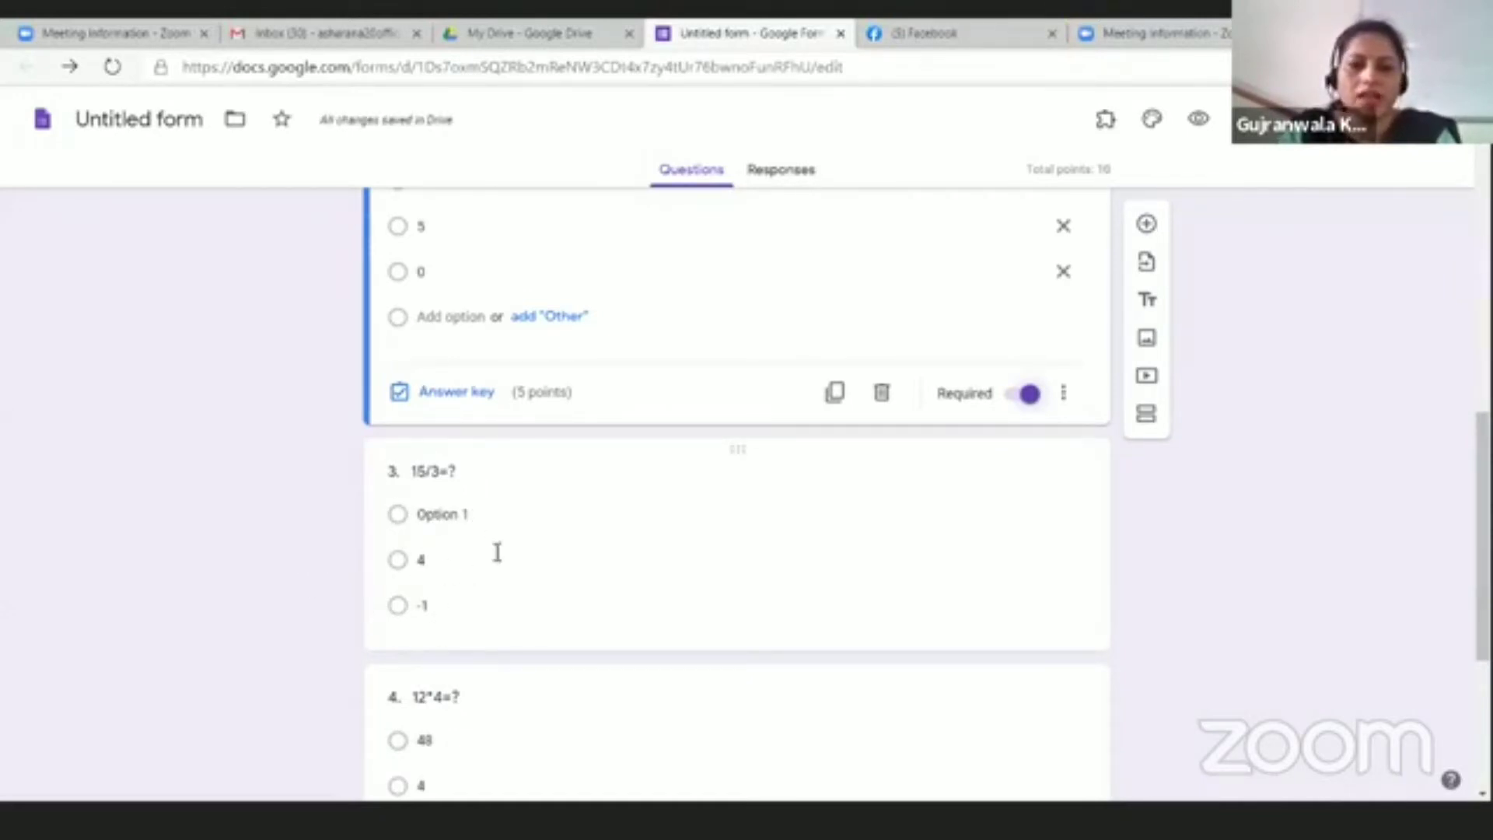
click(497, 552)
Step: Replace question 3's 'Option 1' placeholder with the choice 5
click(474, 412)
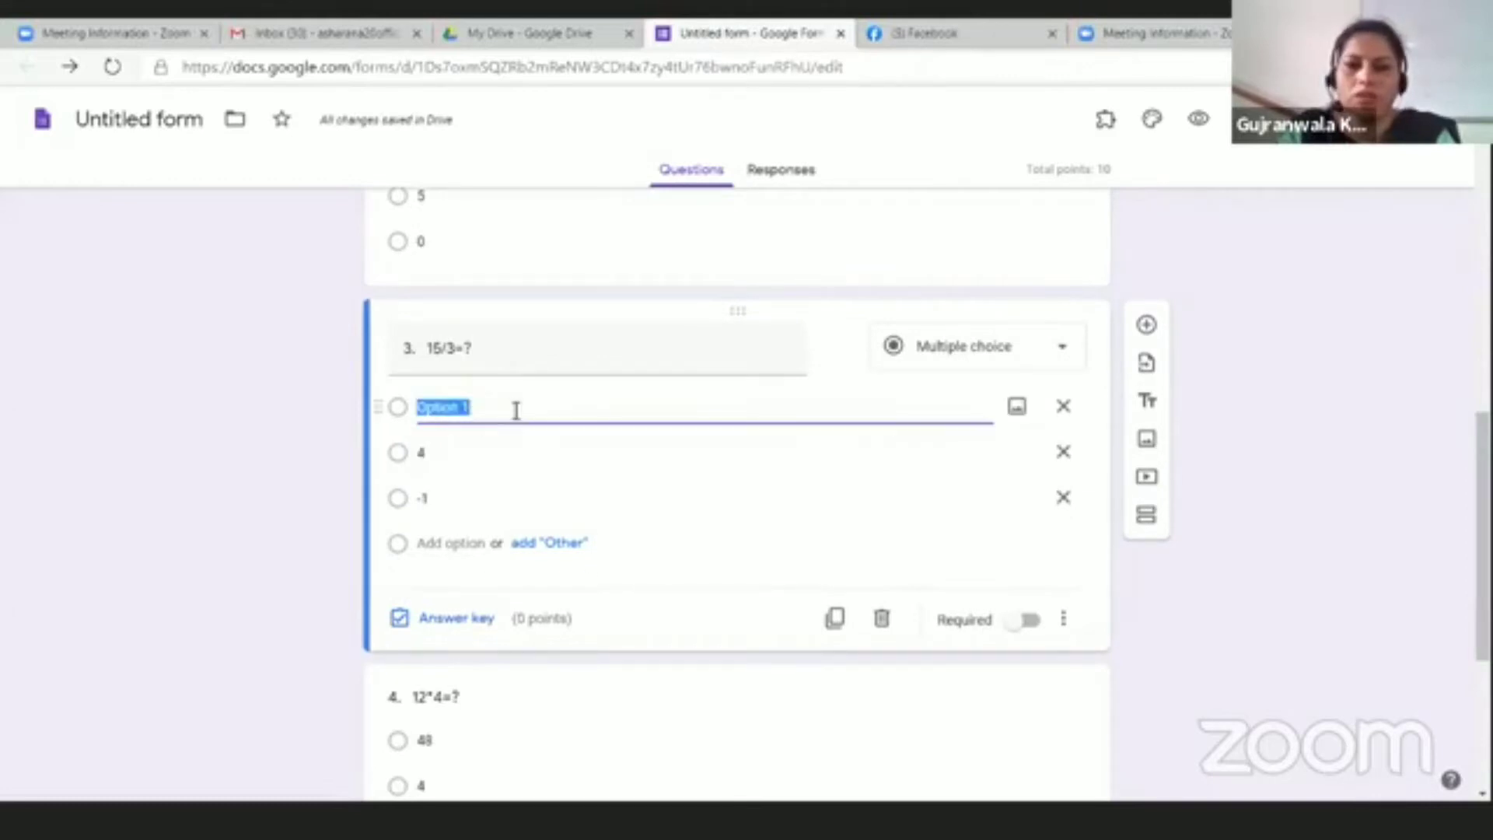
text(5)
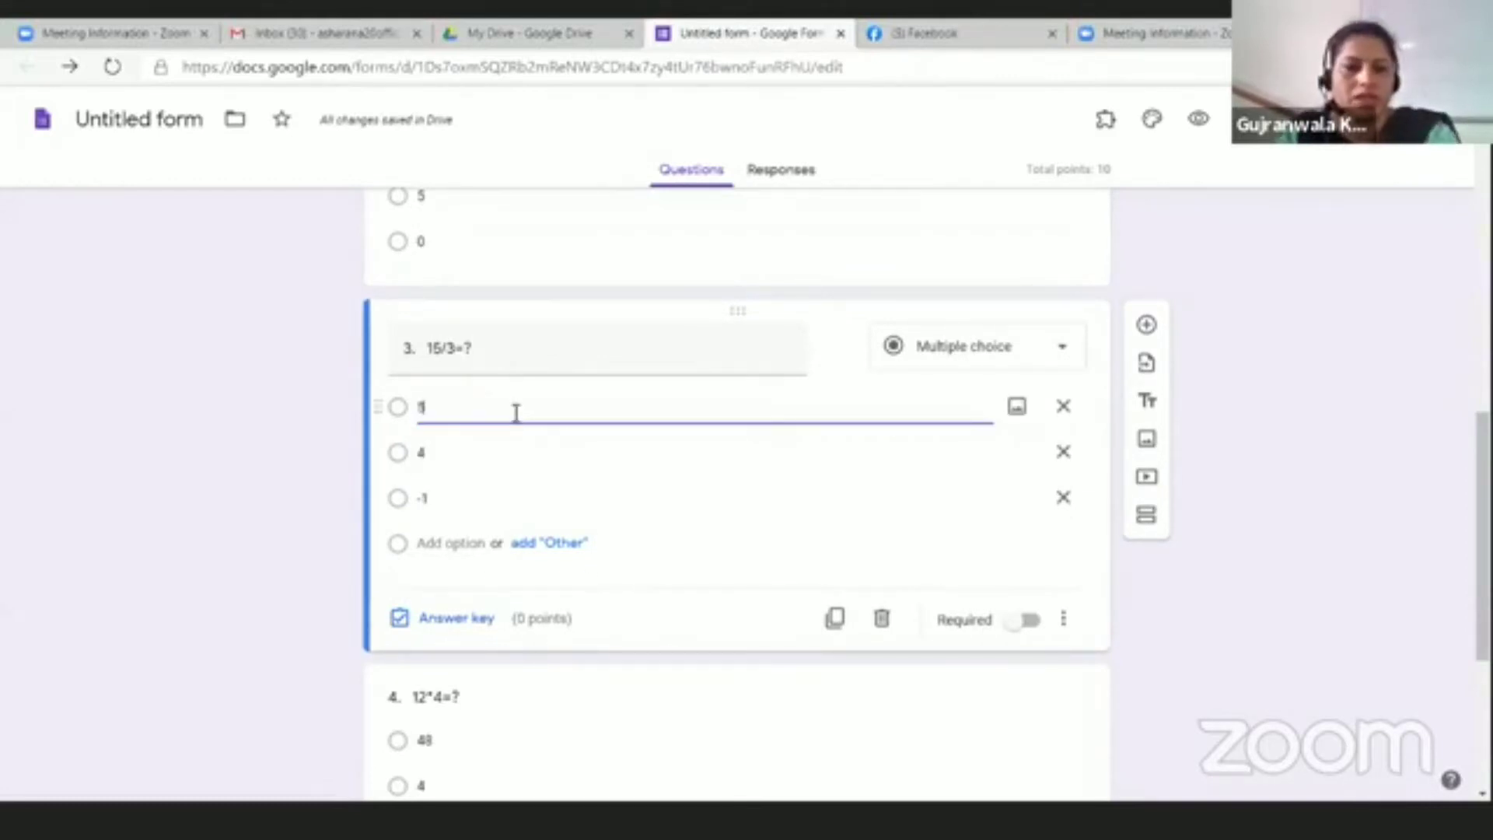
key(ctrl+a)
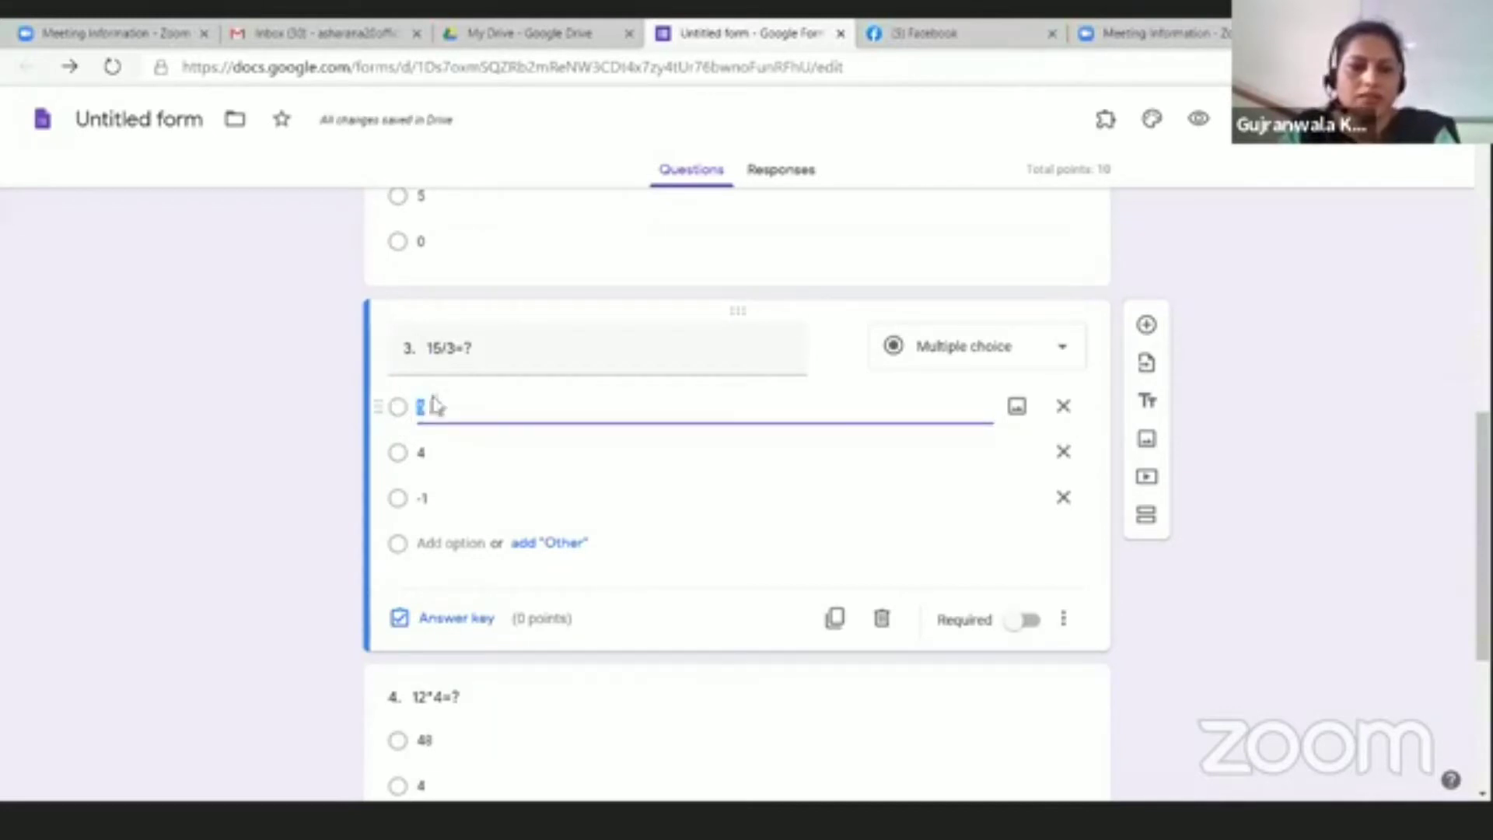
click(739, 502)
click(401, 409)
Step: Set question 3's answer key to 5, worth 5 points
click(423, 620)
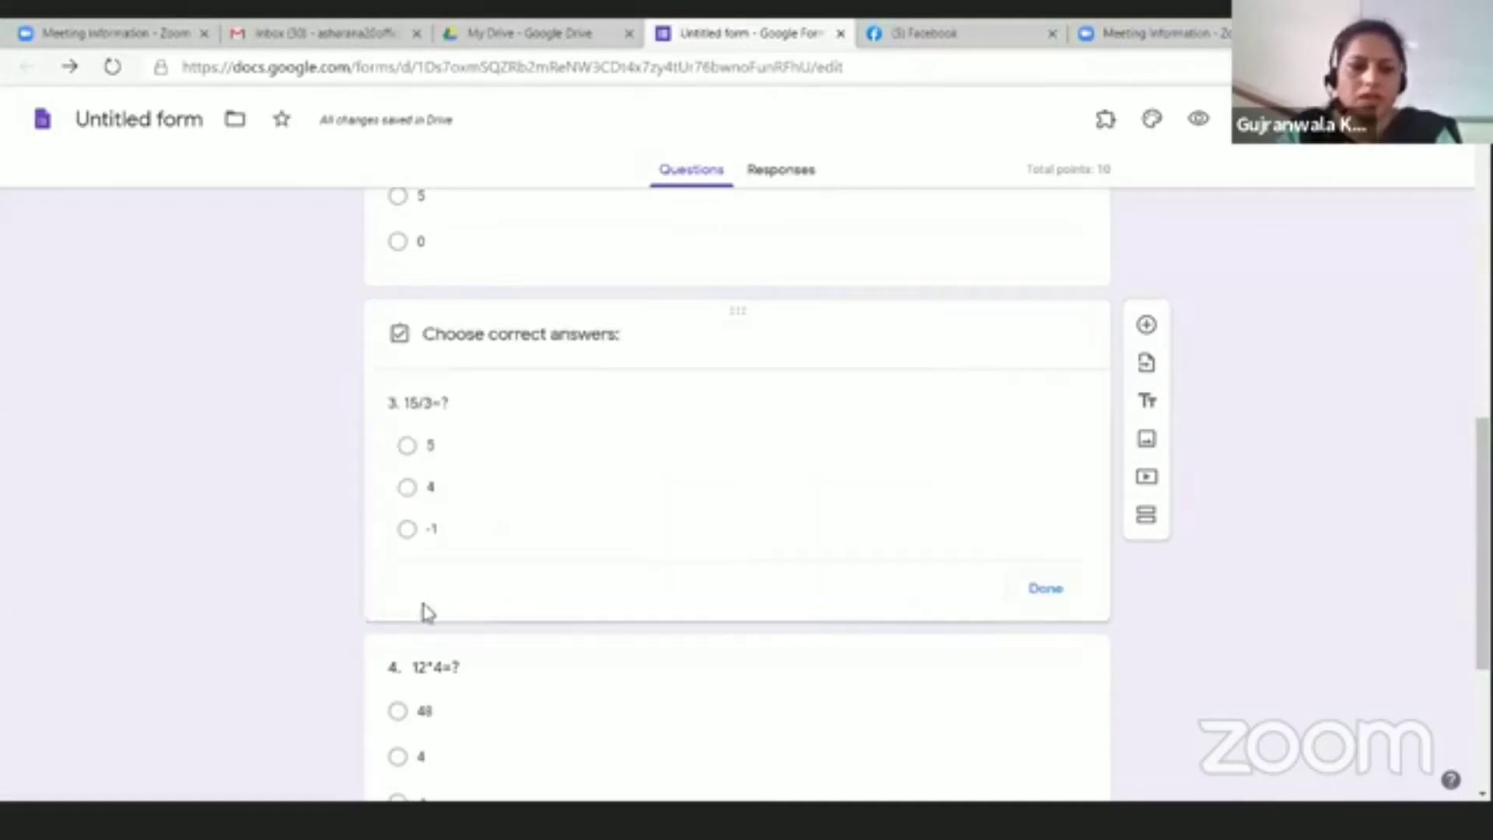
click(407, 451)
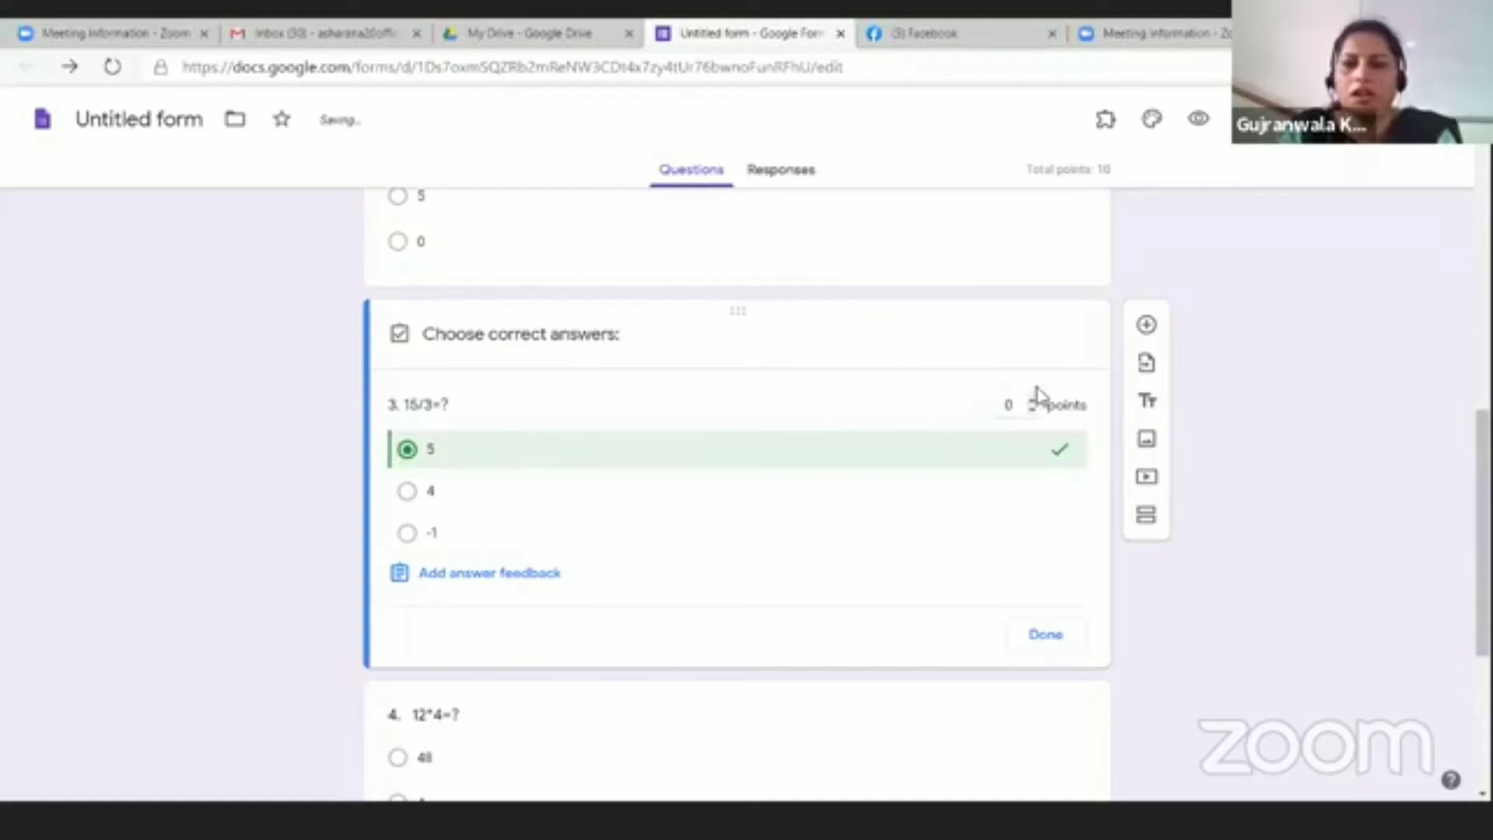
double_click(1008, 418)
text(1)
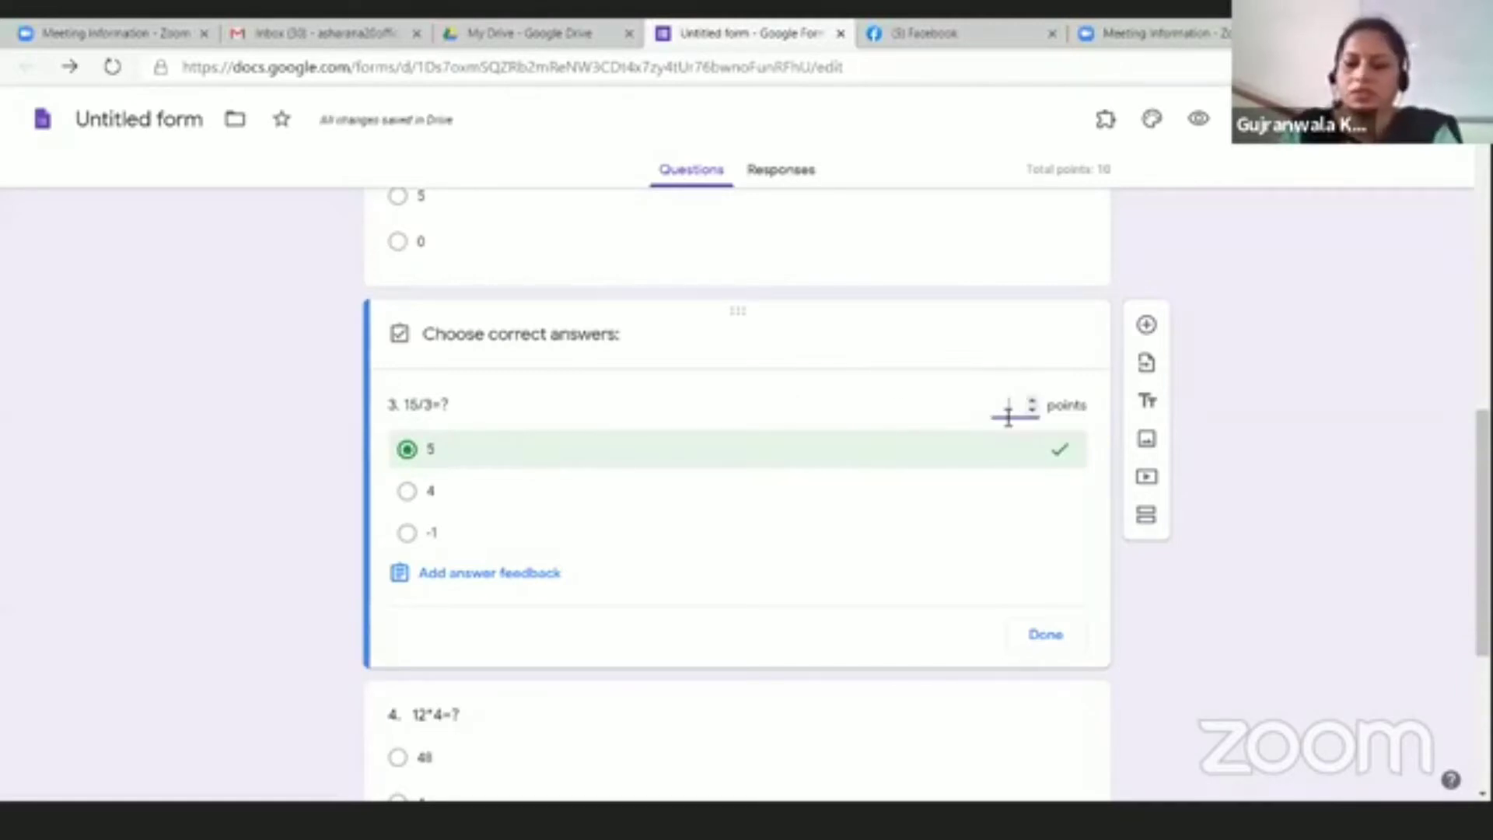
scroll(1077, 619, down, 3)
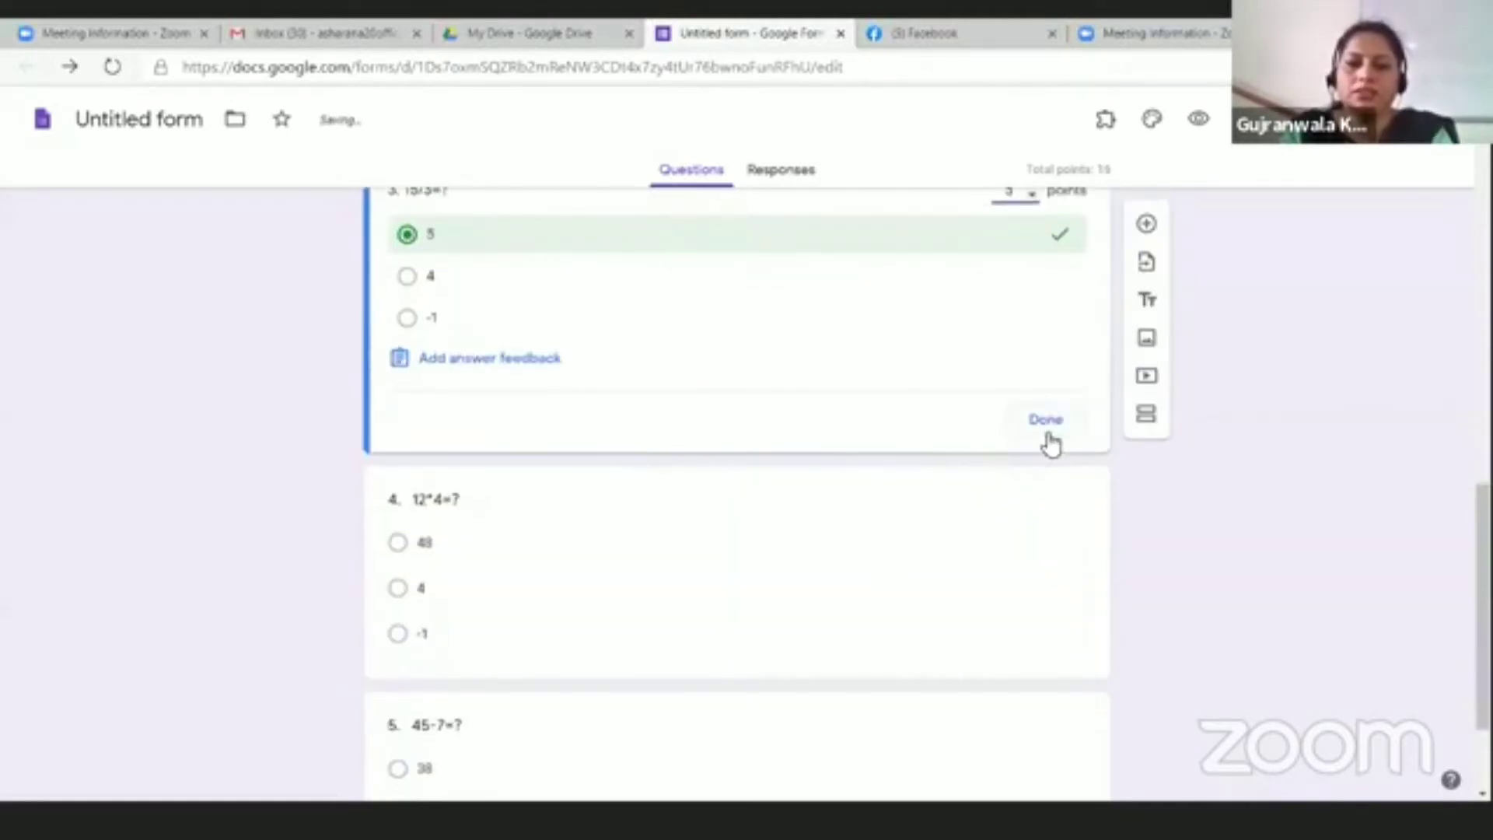
click(1047, 427)
scroll(497, 591, down, 1)
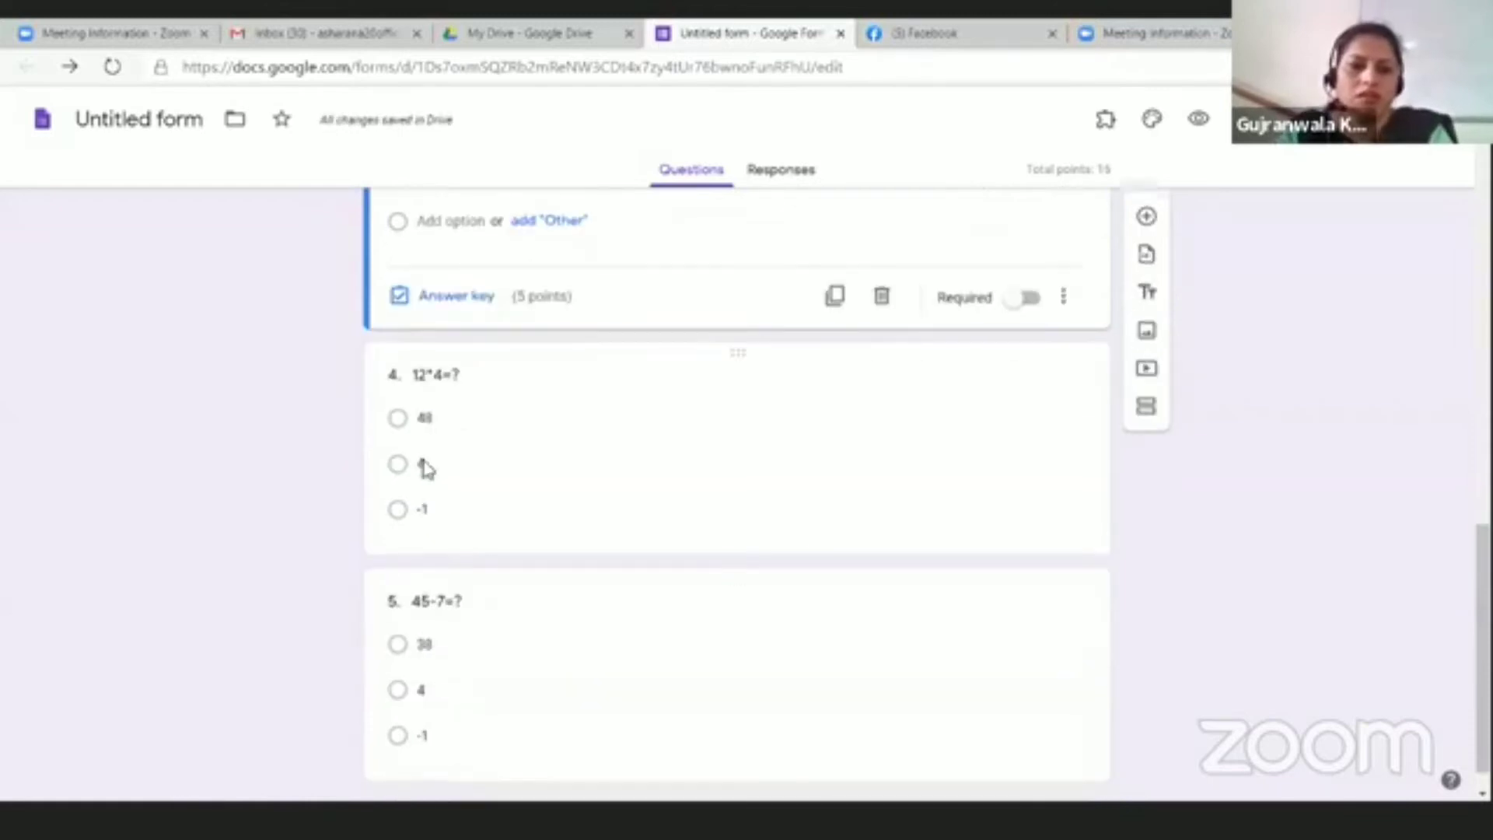
Step: Mark 48 as question 4's correct answer, worth 5 points
click(591, 506)
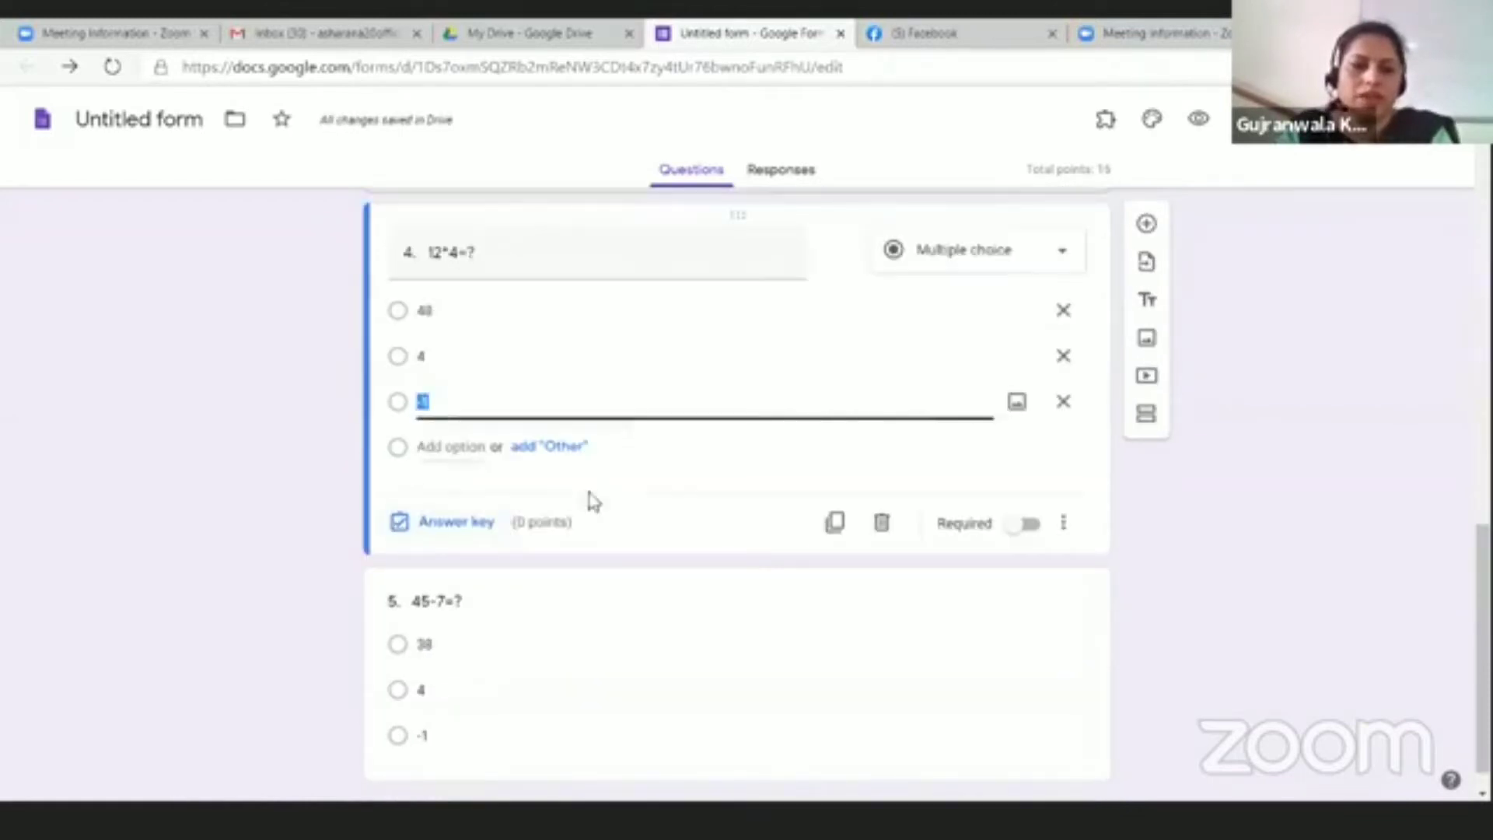
click(451, 521)
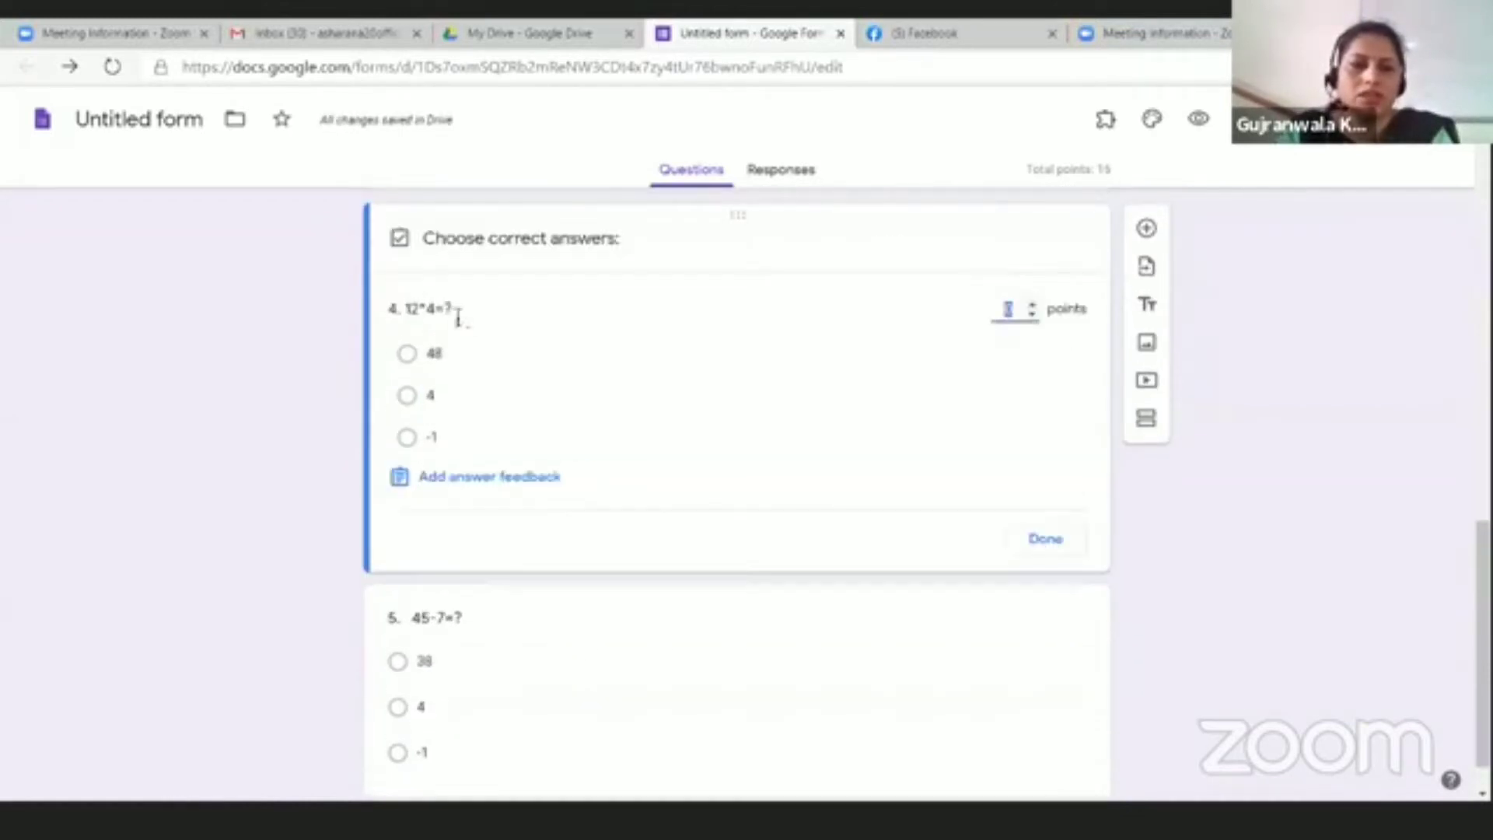
click(408, 354)
click(1019, 309)
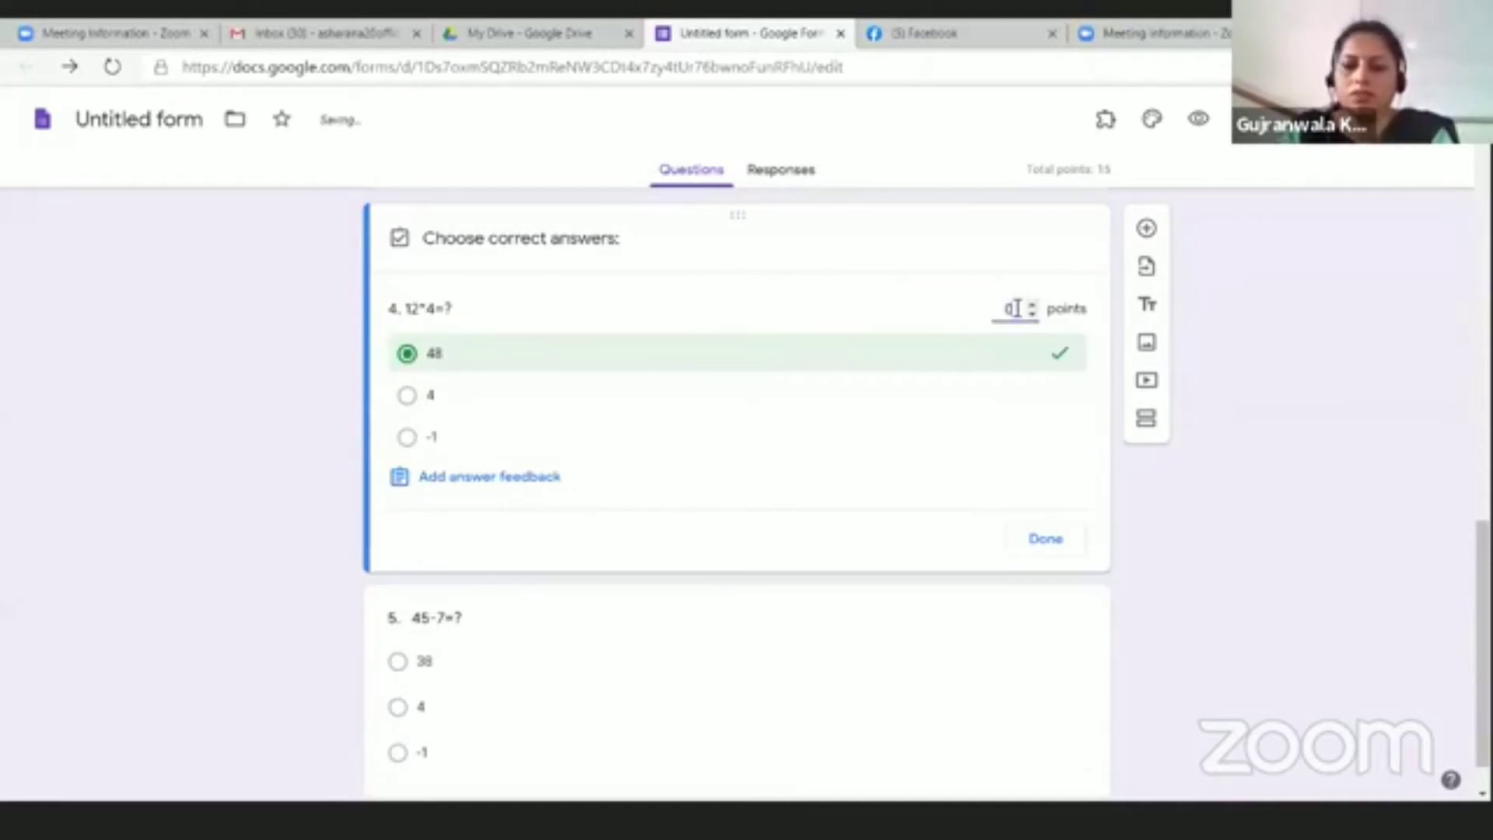
text(5)
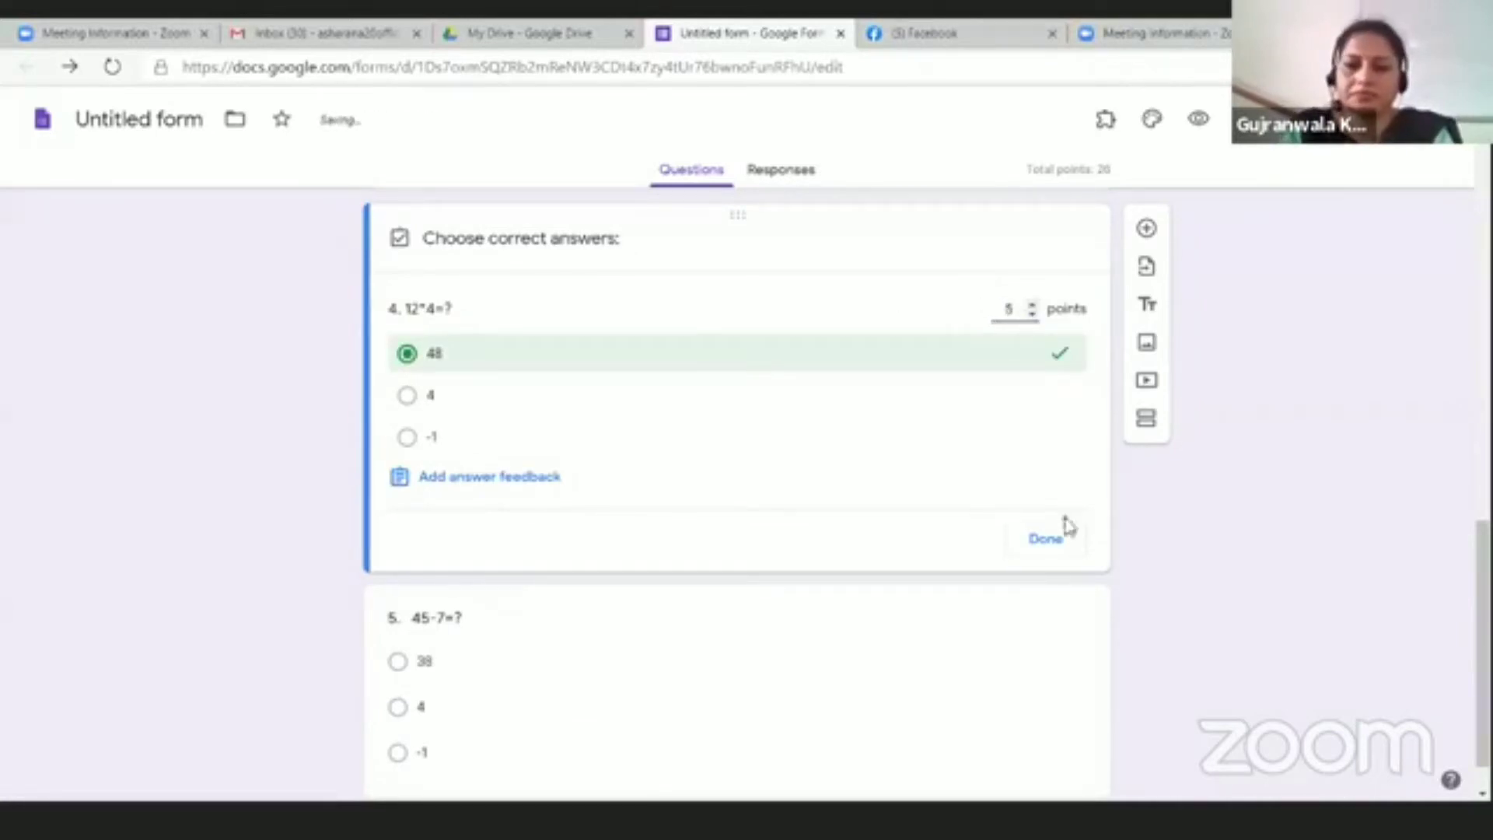
click(1050, 540)
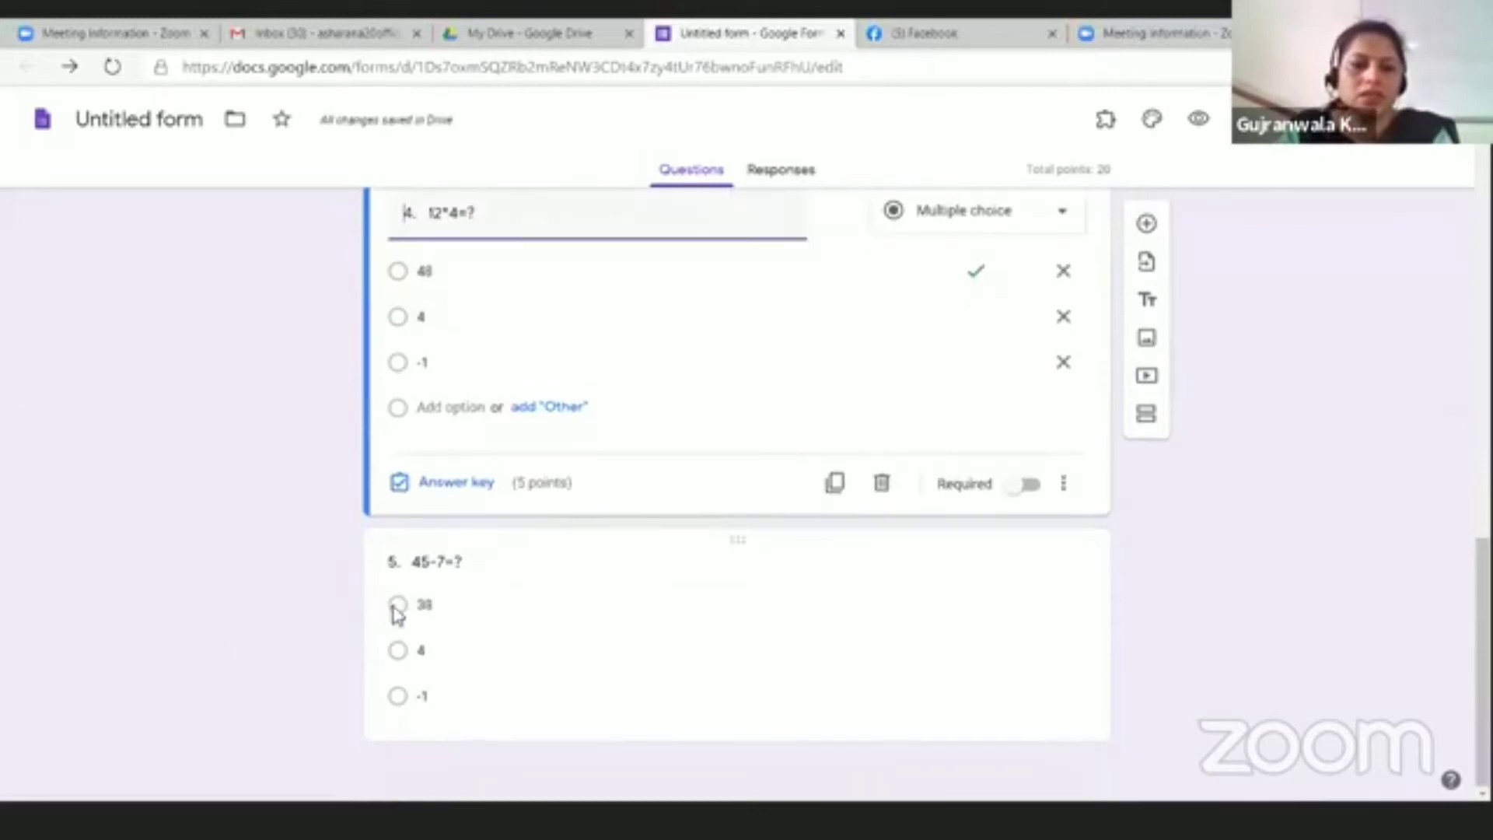
Step: Mark 38 as question 5's correct answer, worth 5 points
click(395, 606)
click(477, 709)
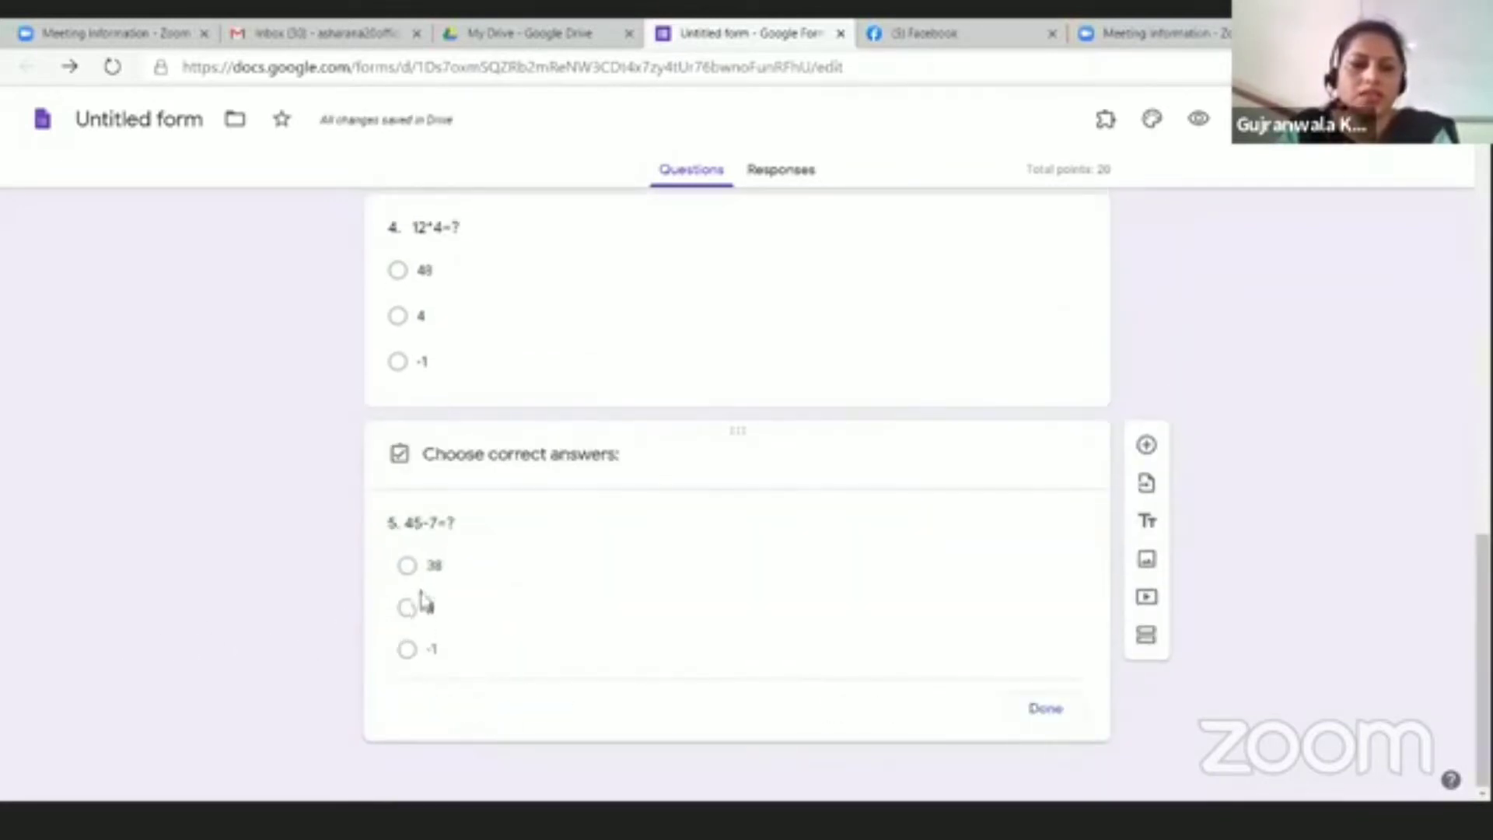
click(409, 542)
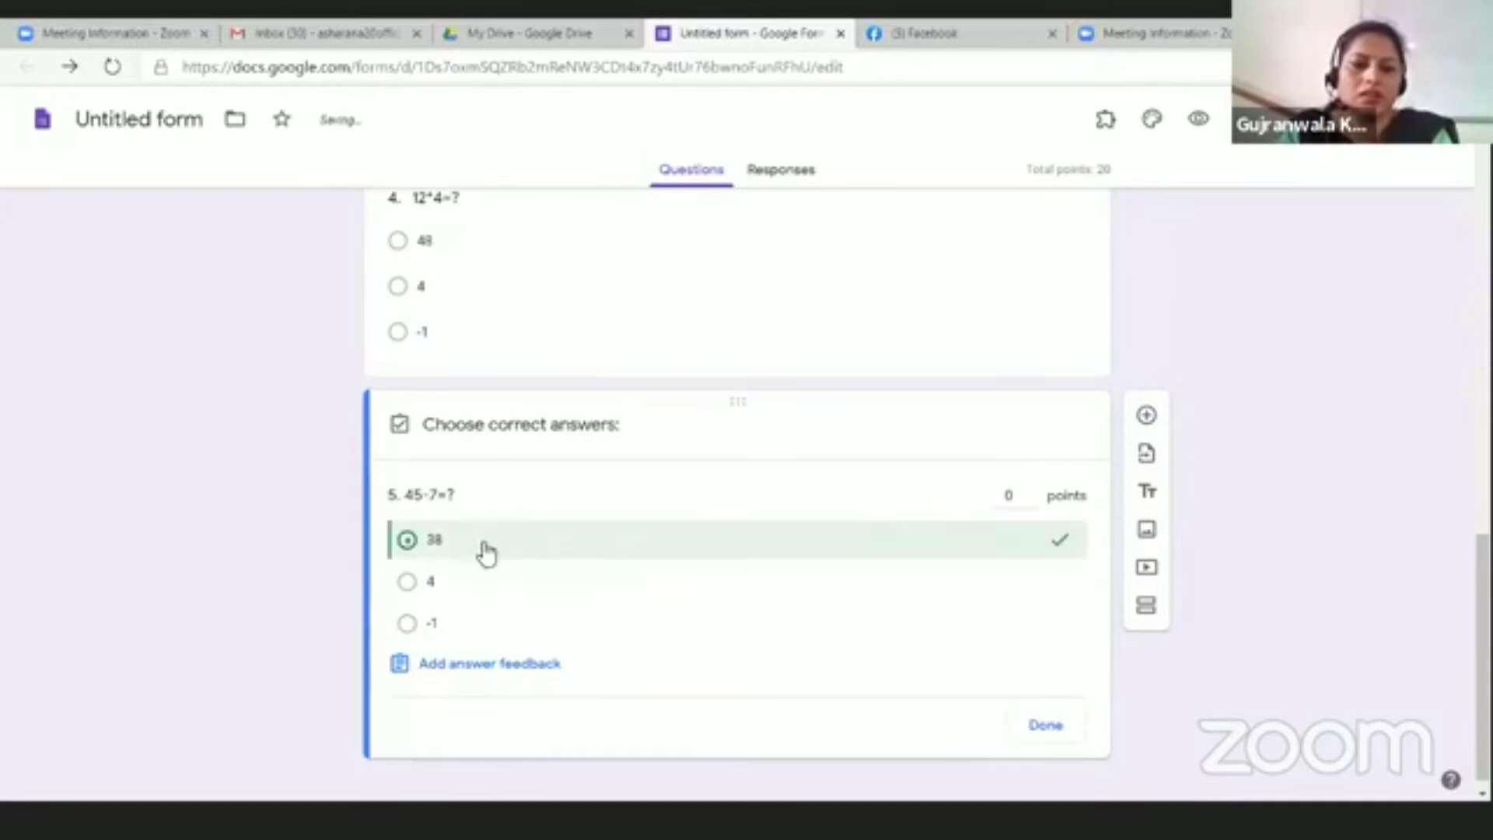
click(1021, 496)
text(5)
scroll(670, 653, down, 1)
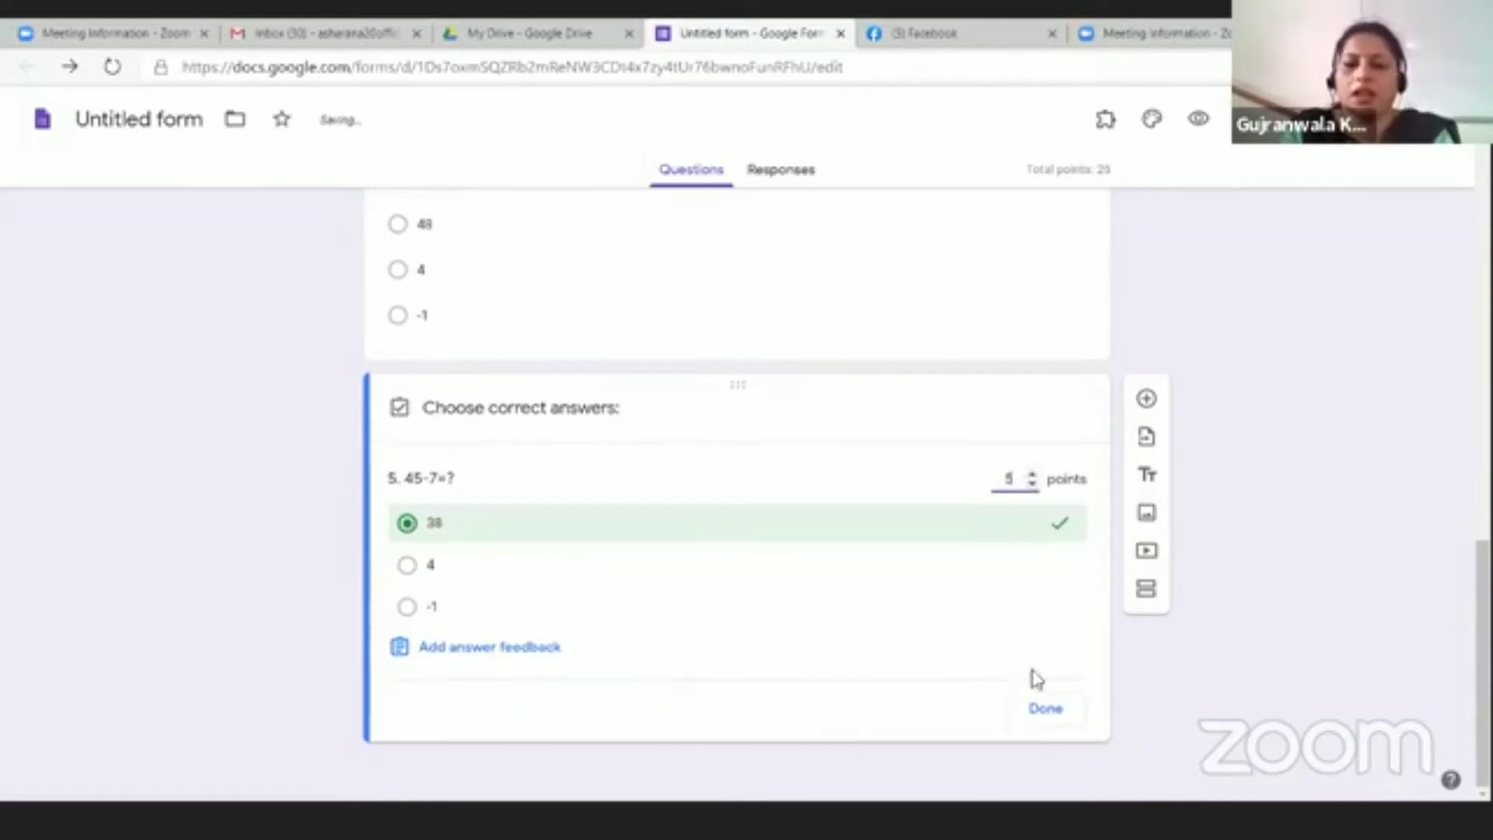
click(1045, 707)
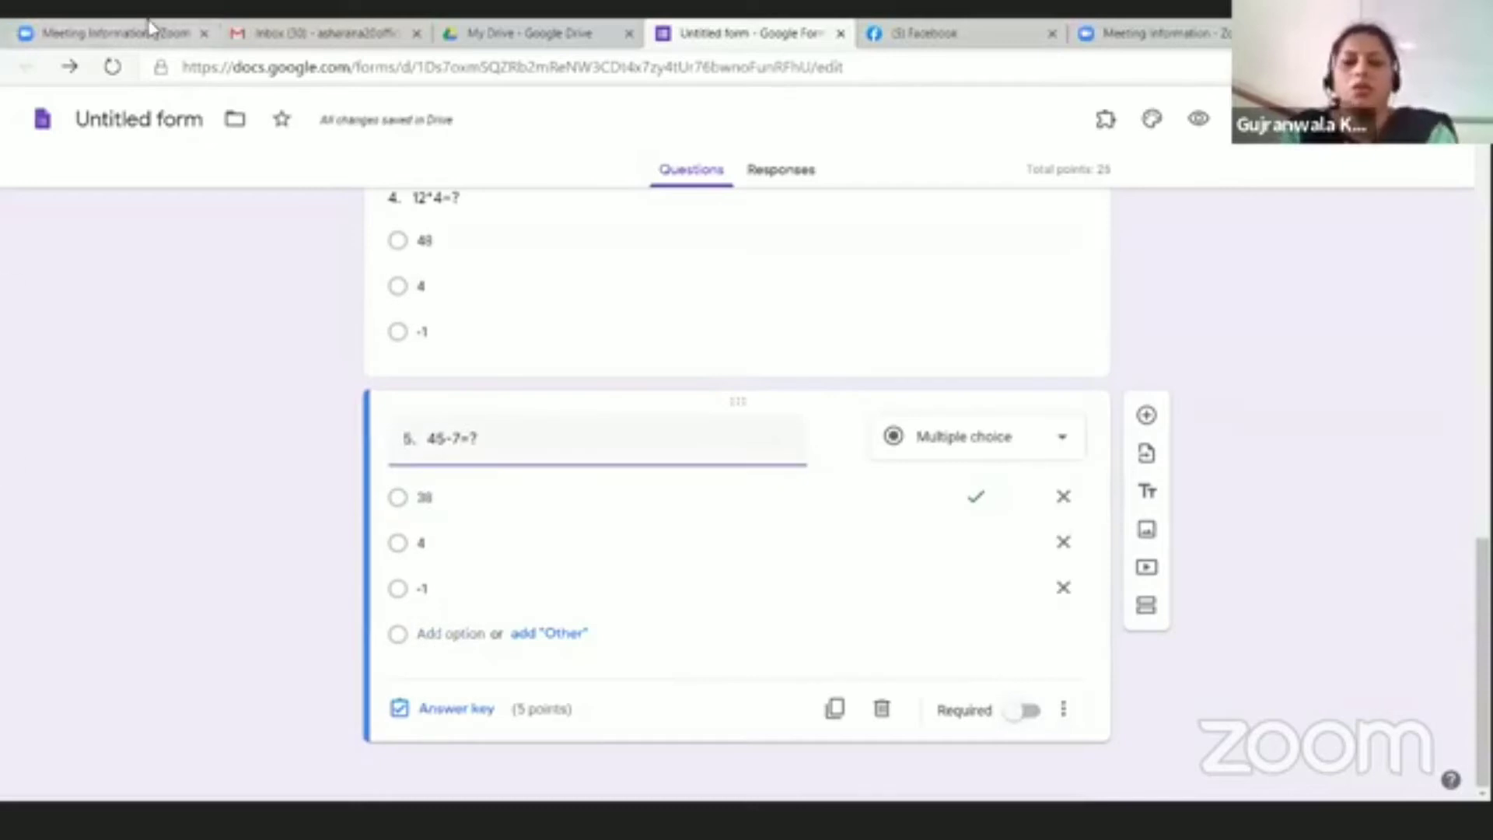
Step: Make questions 5 and 4 required
click(1038, 713)
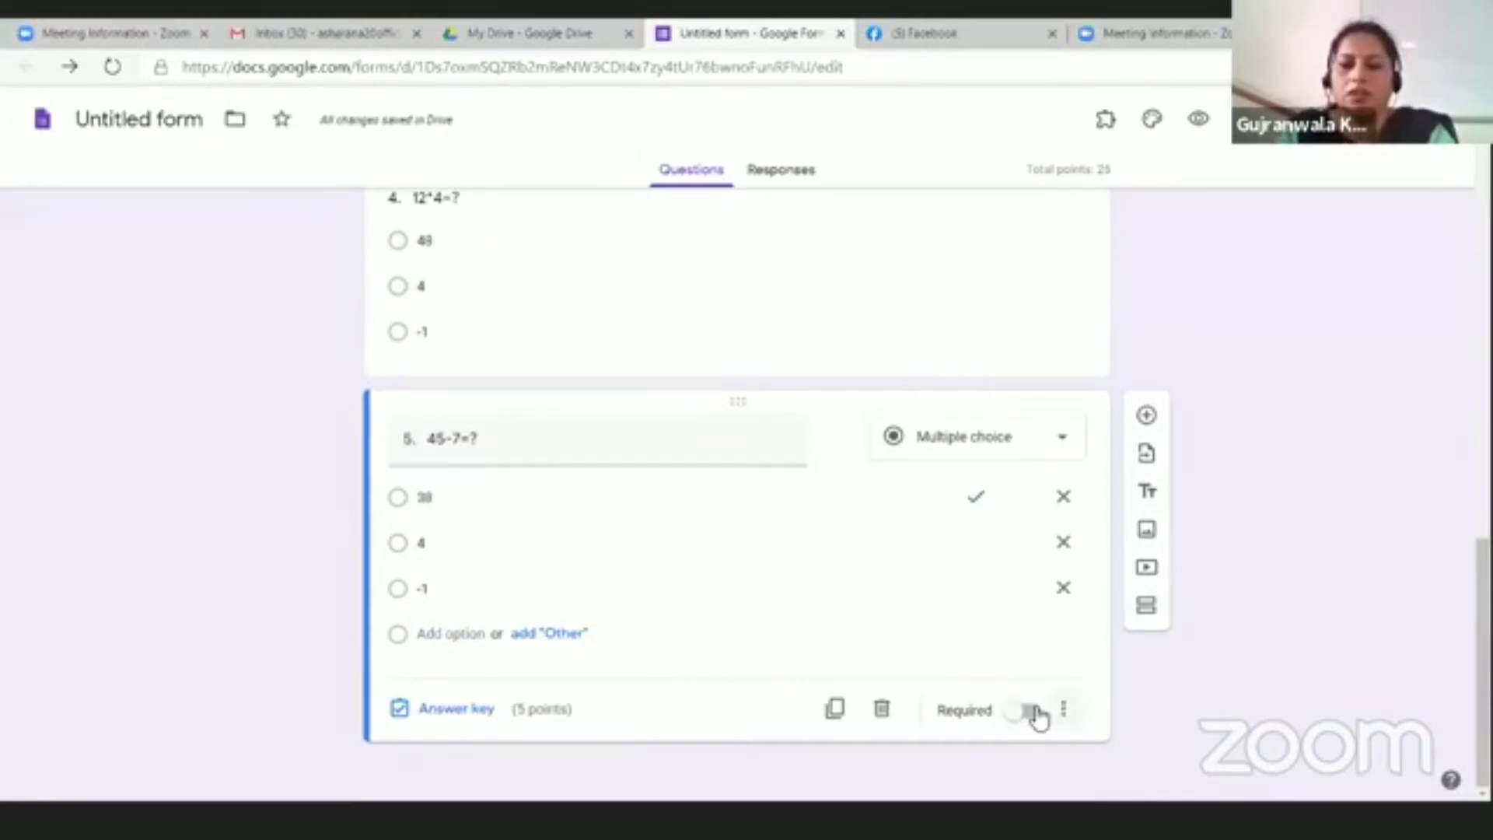
click(1064, 710)
click(1032, 713)
click(1031, 712)
click(852, 276)
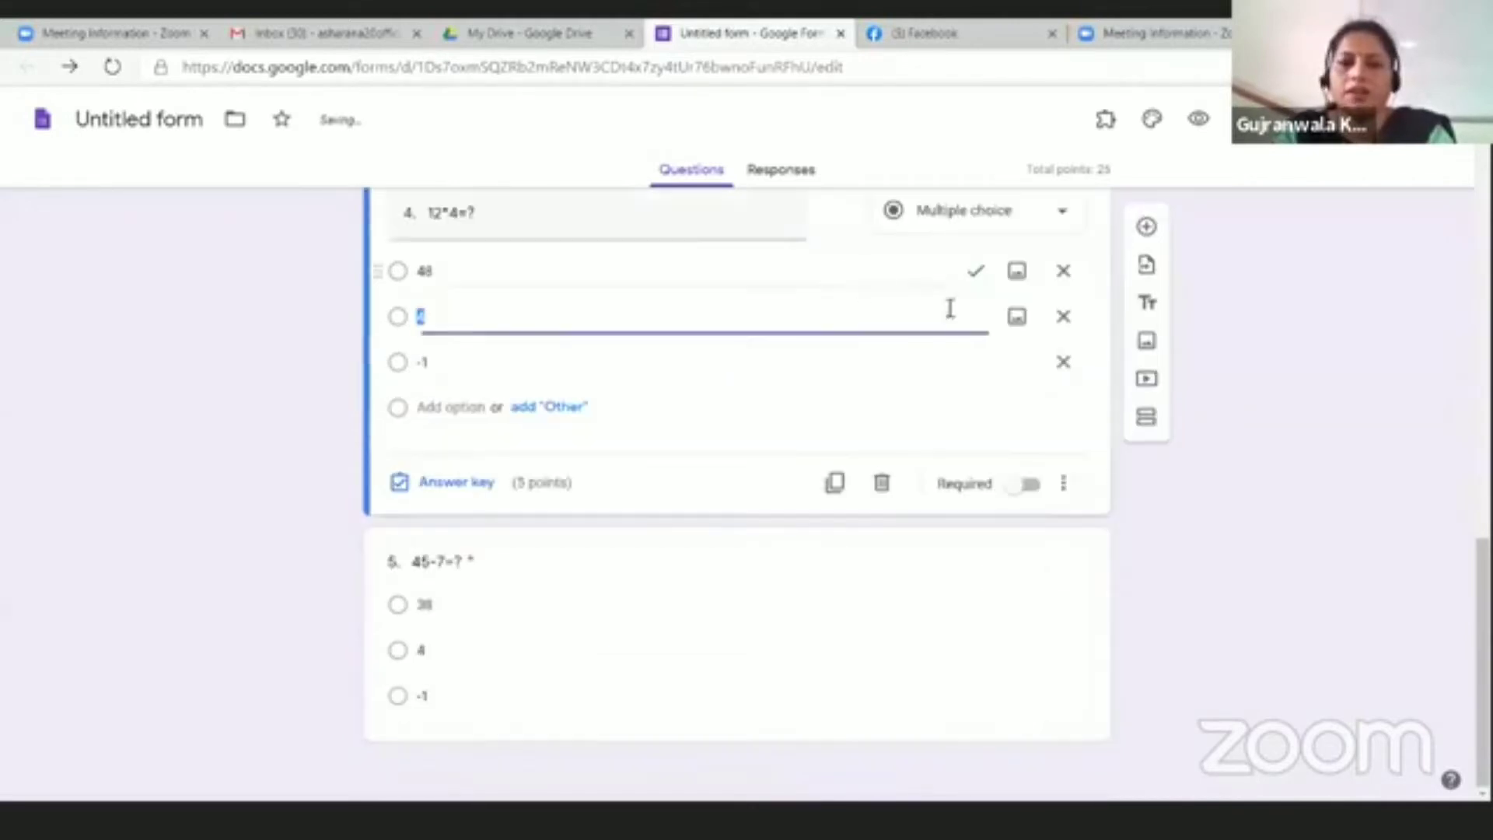
click(1028, 485)
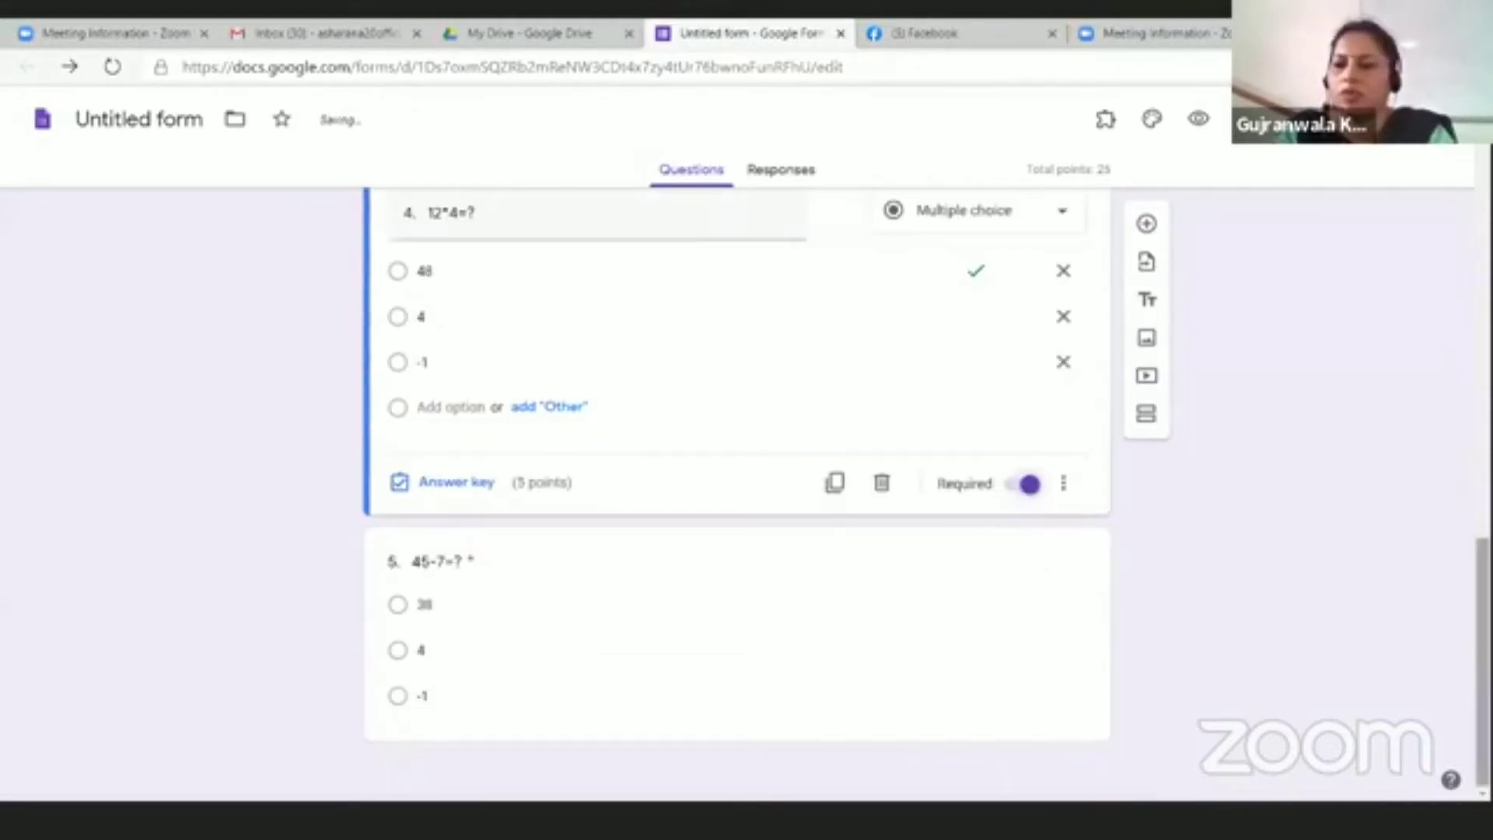
Step: Make question 3 required and check that questions 2 and 1 are required
scroll(1456, 403, up, 7)
click(1004, 630)
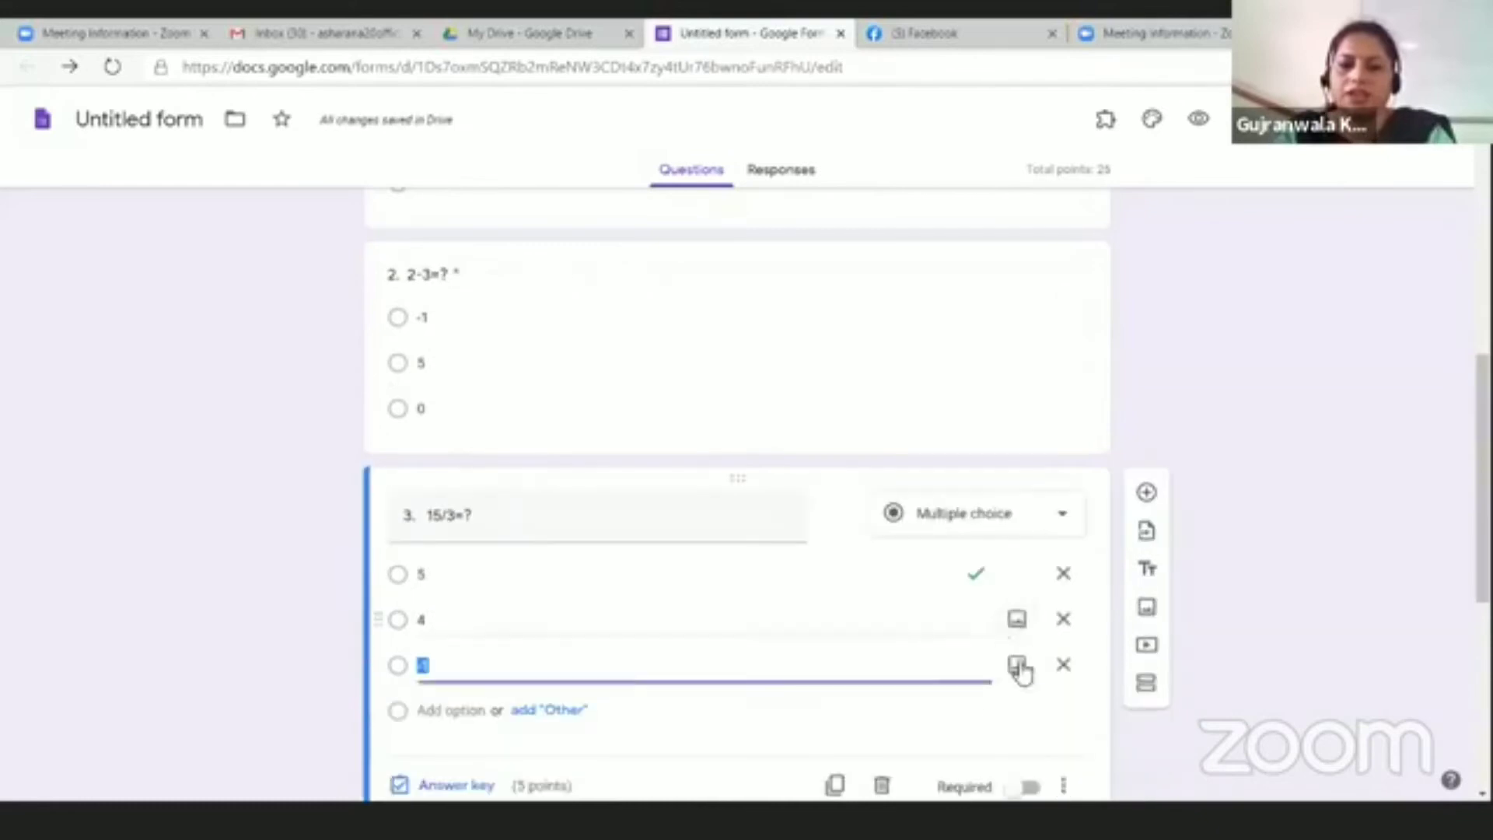
scroll(1028, 749, down, 3)
click(1029, 572)
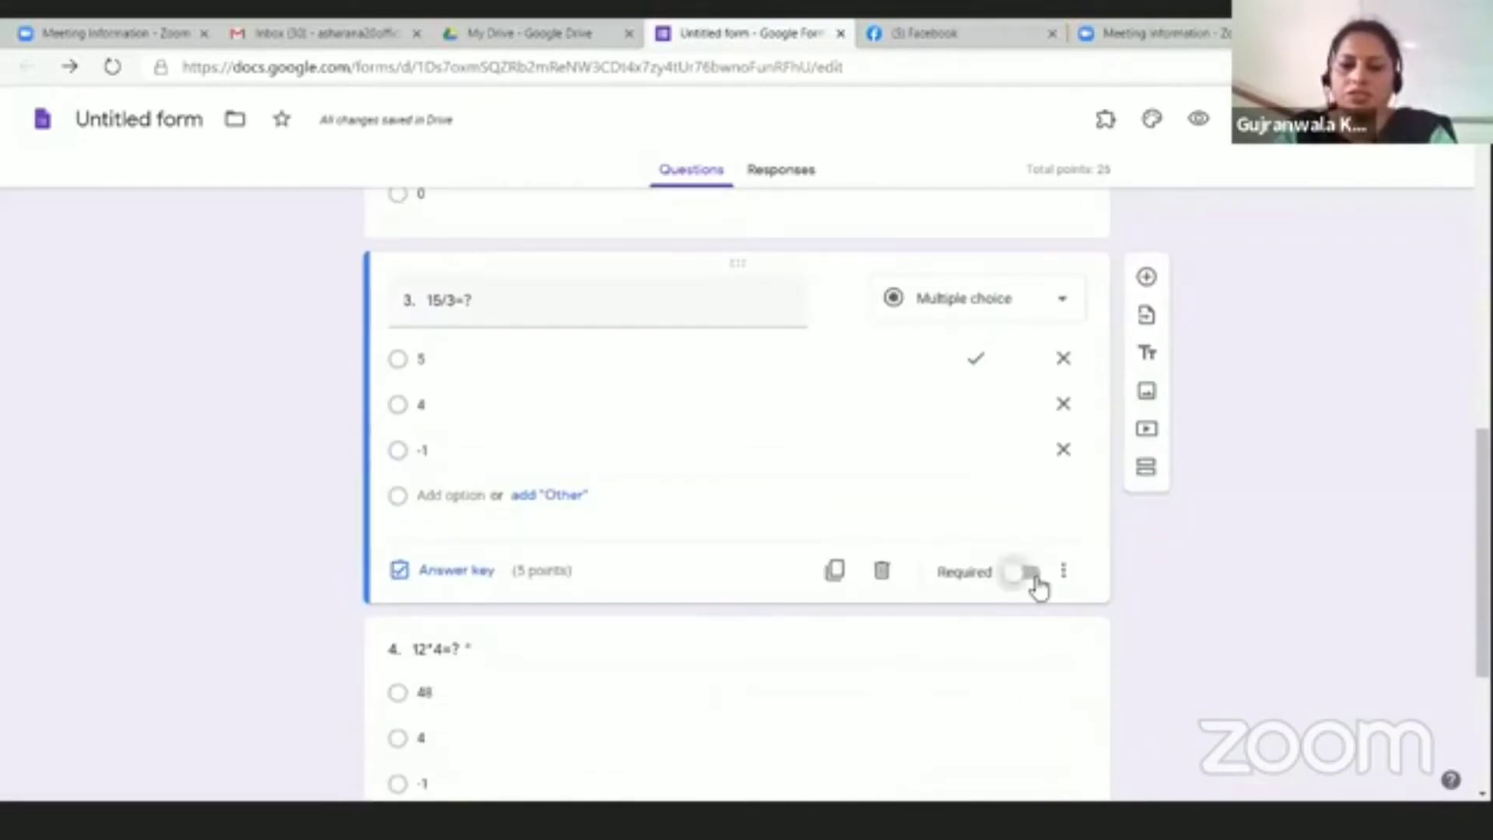
scroll(1457, 420, up, 7)
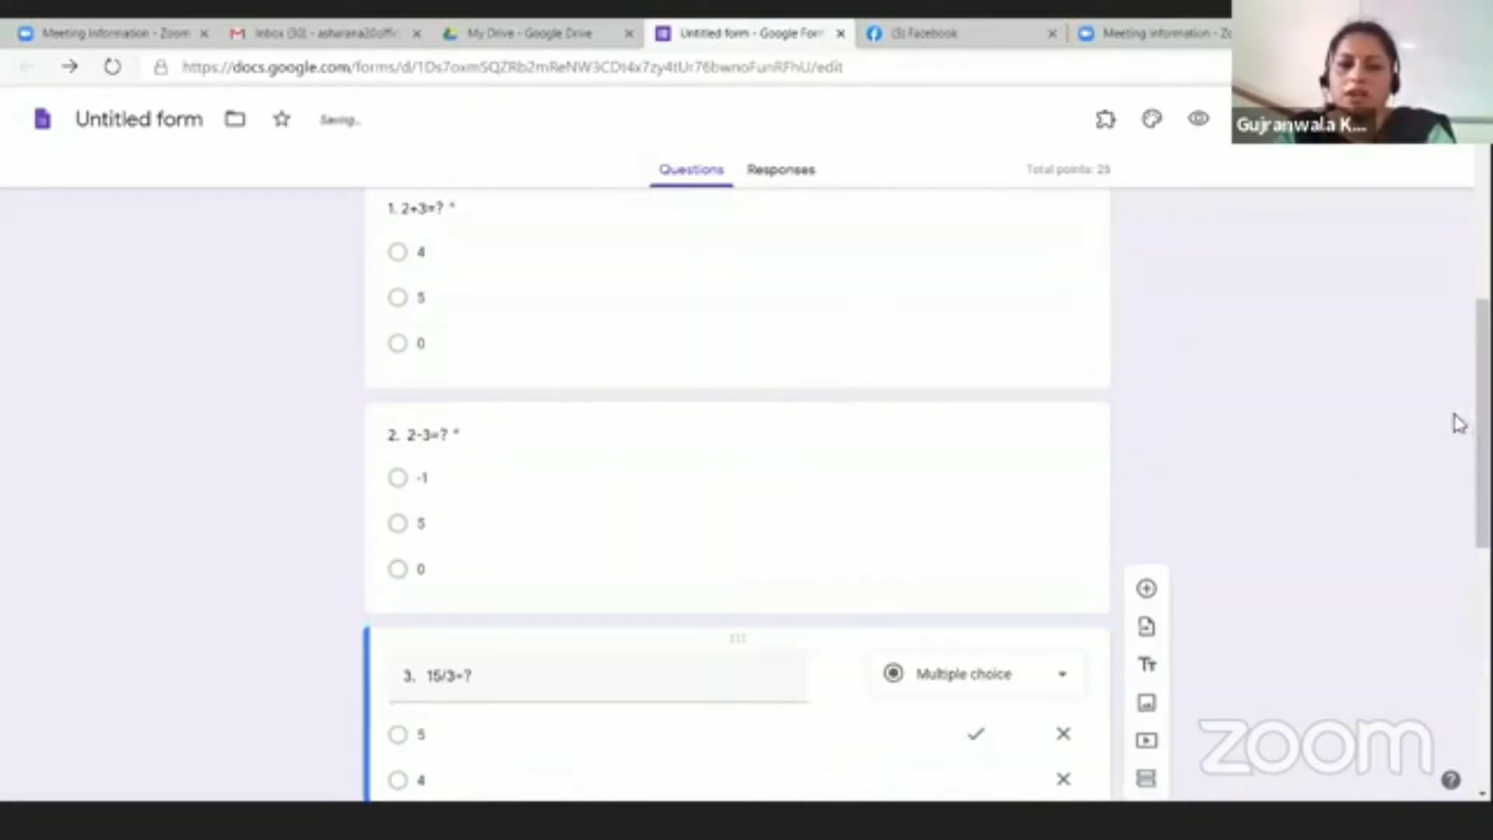
click(1031, 530)
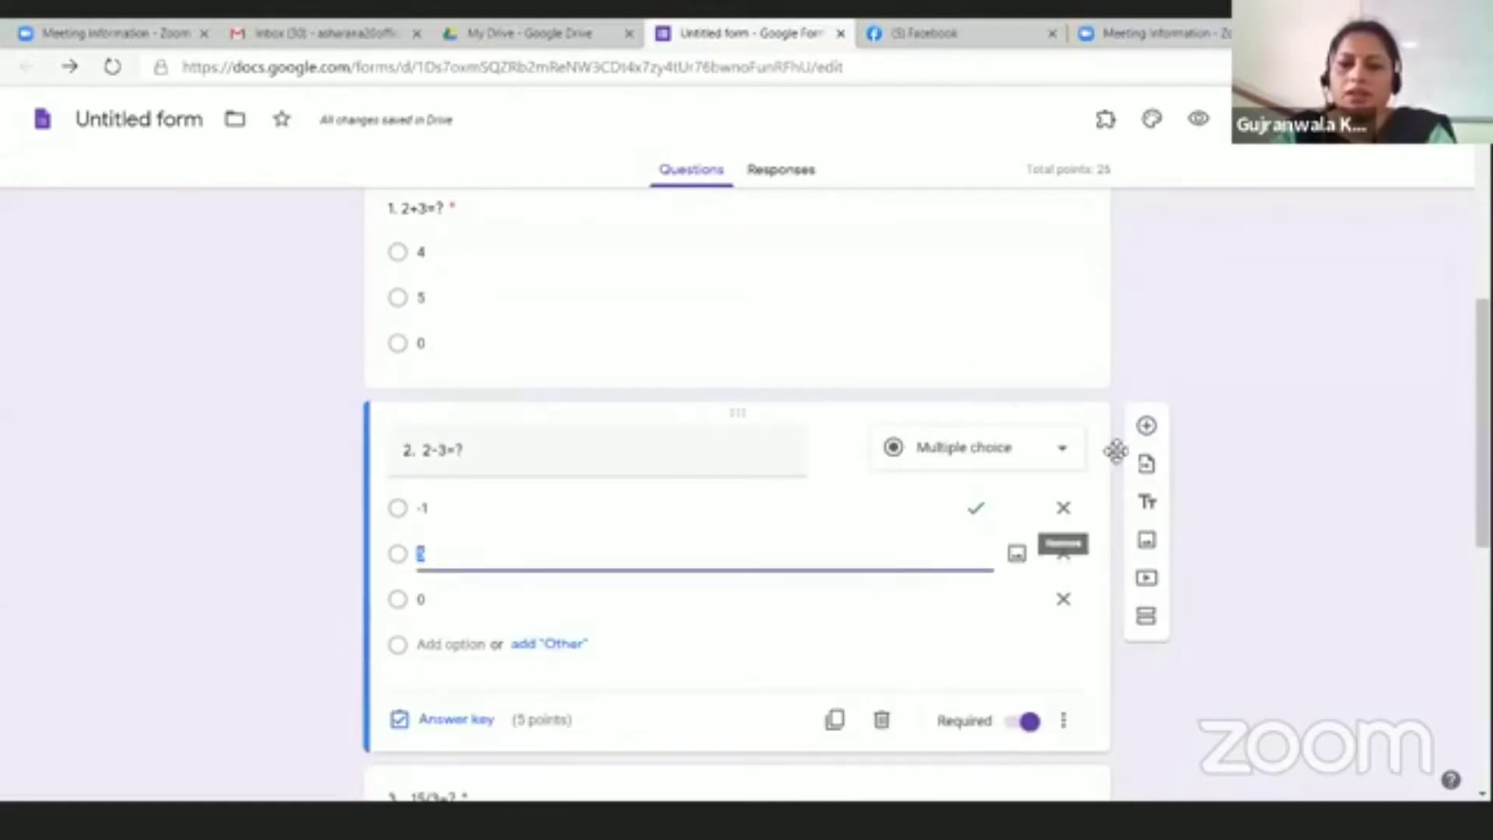
click(973, 346)
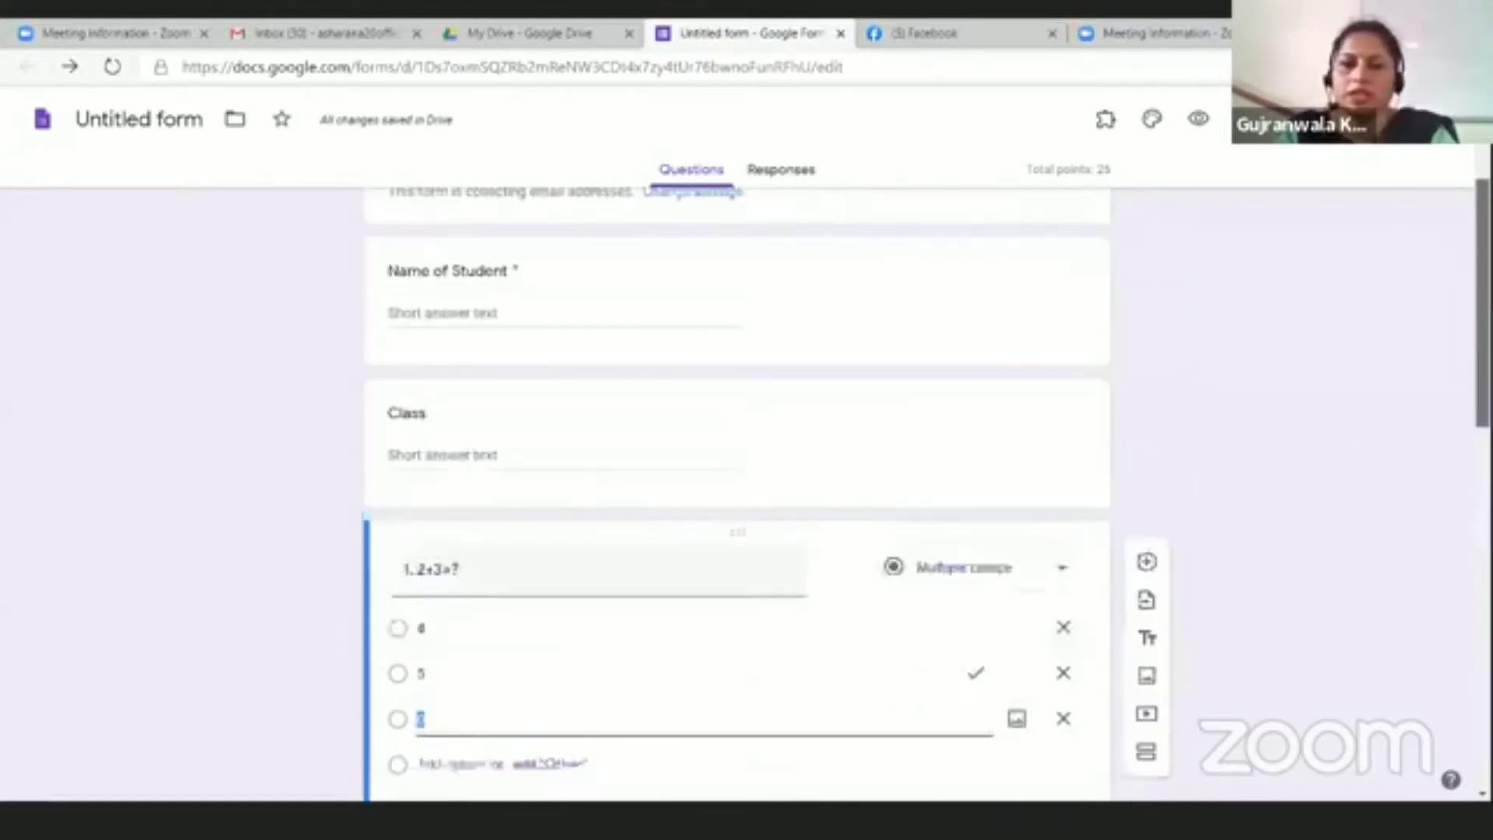
Step: Make the Class question required
scroll(1482, 420, up, 5)
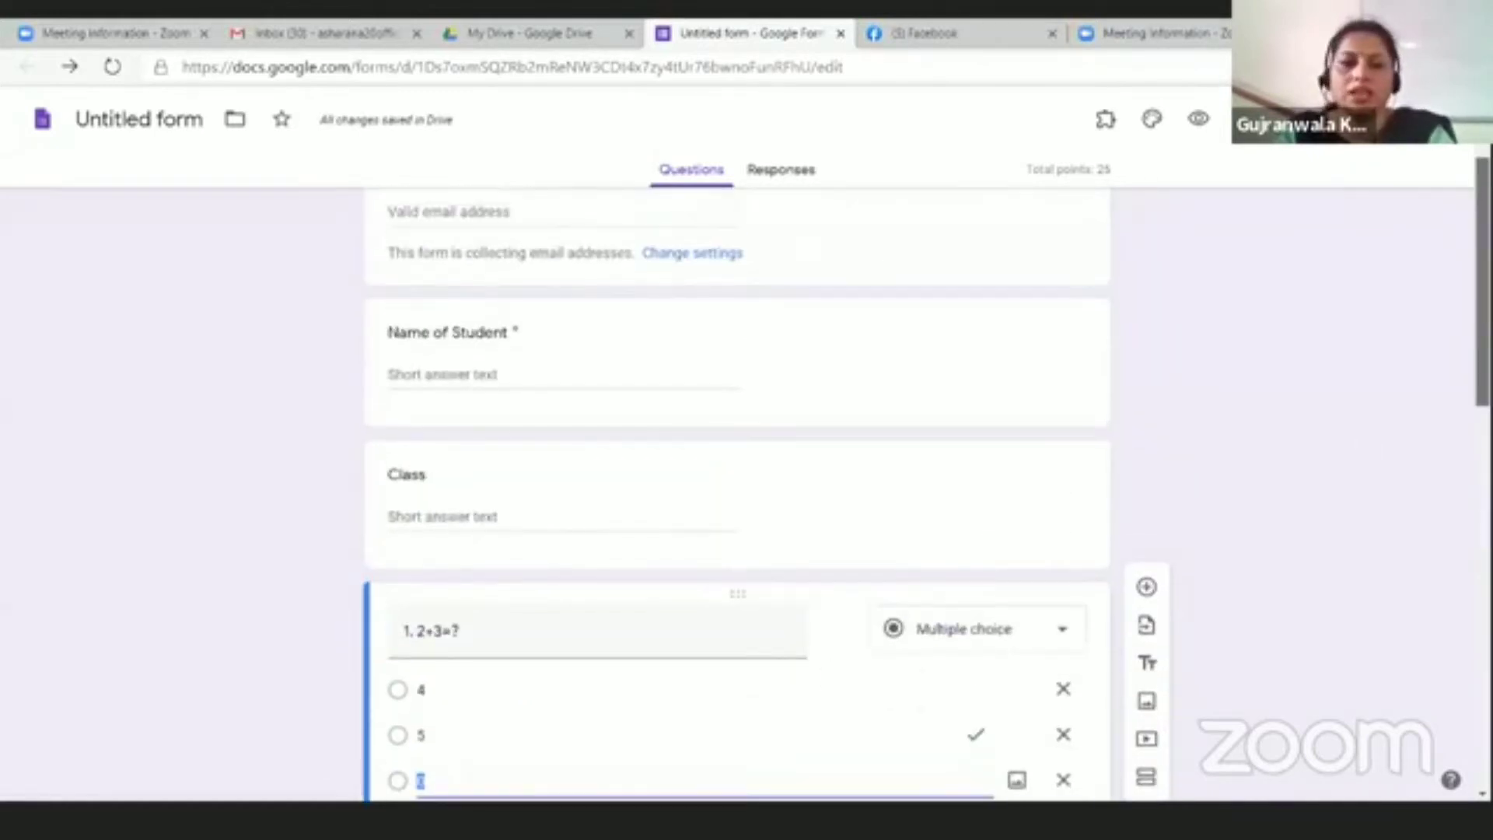
click(1003, 509)
click(1031, 640)
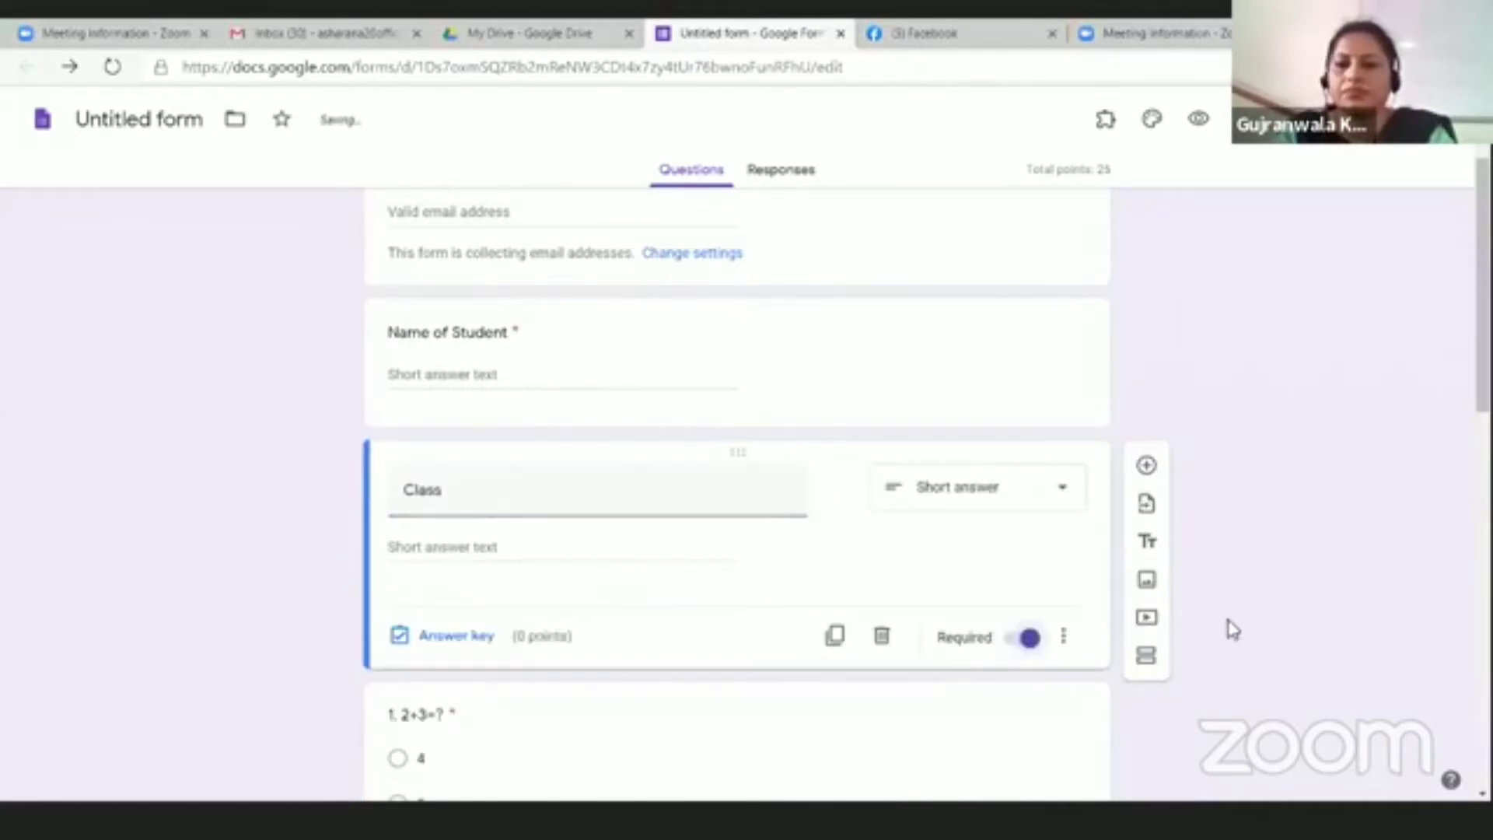
scroll(843, 661, up, 2)
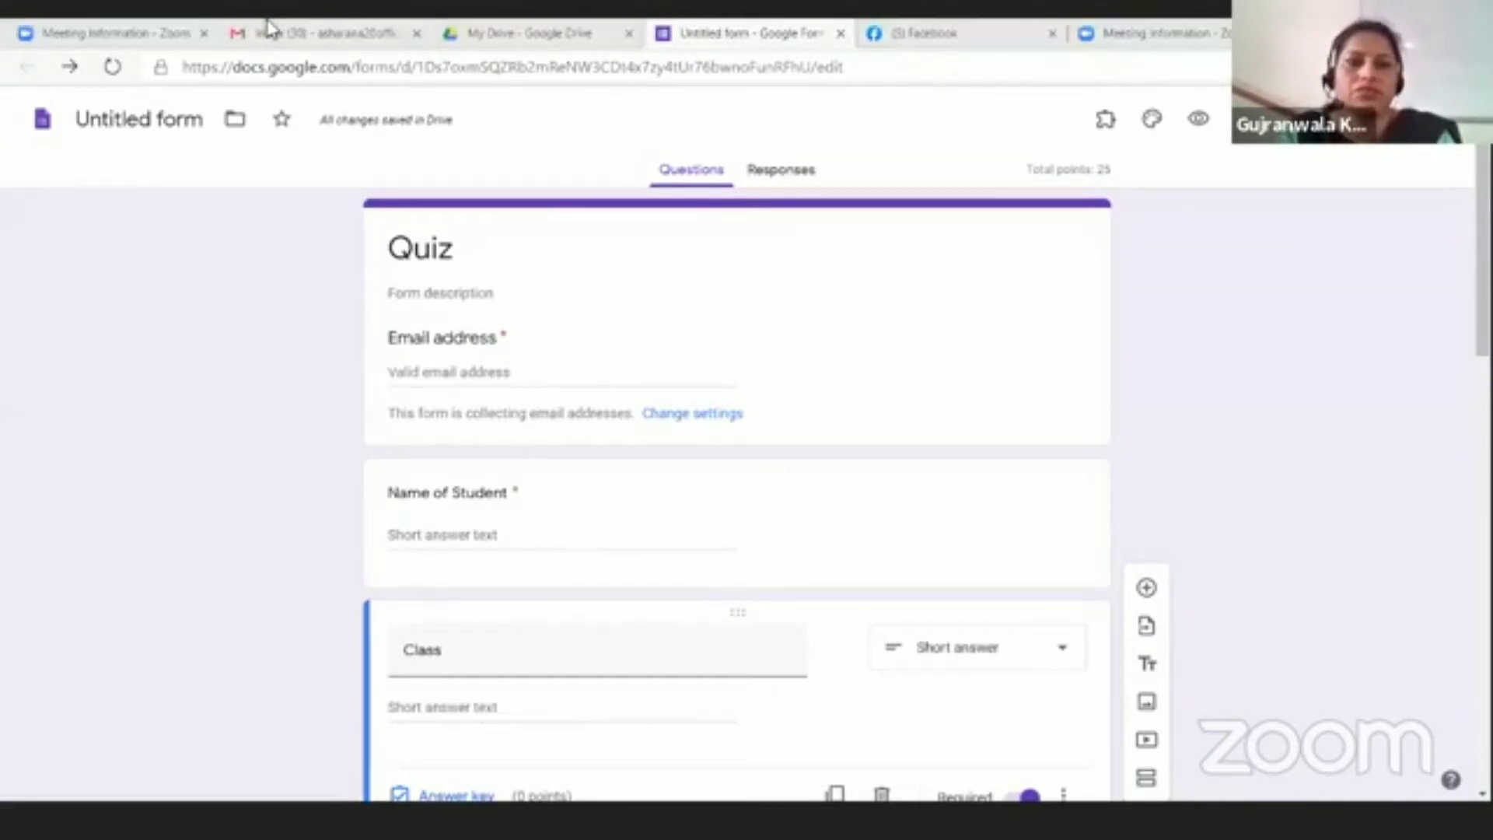
Step: From My Drive, create a new blank Google Slides presentation
click(544, 32)
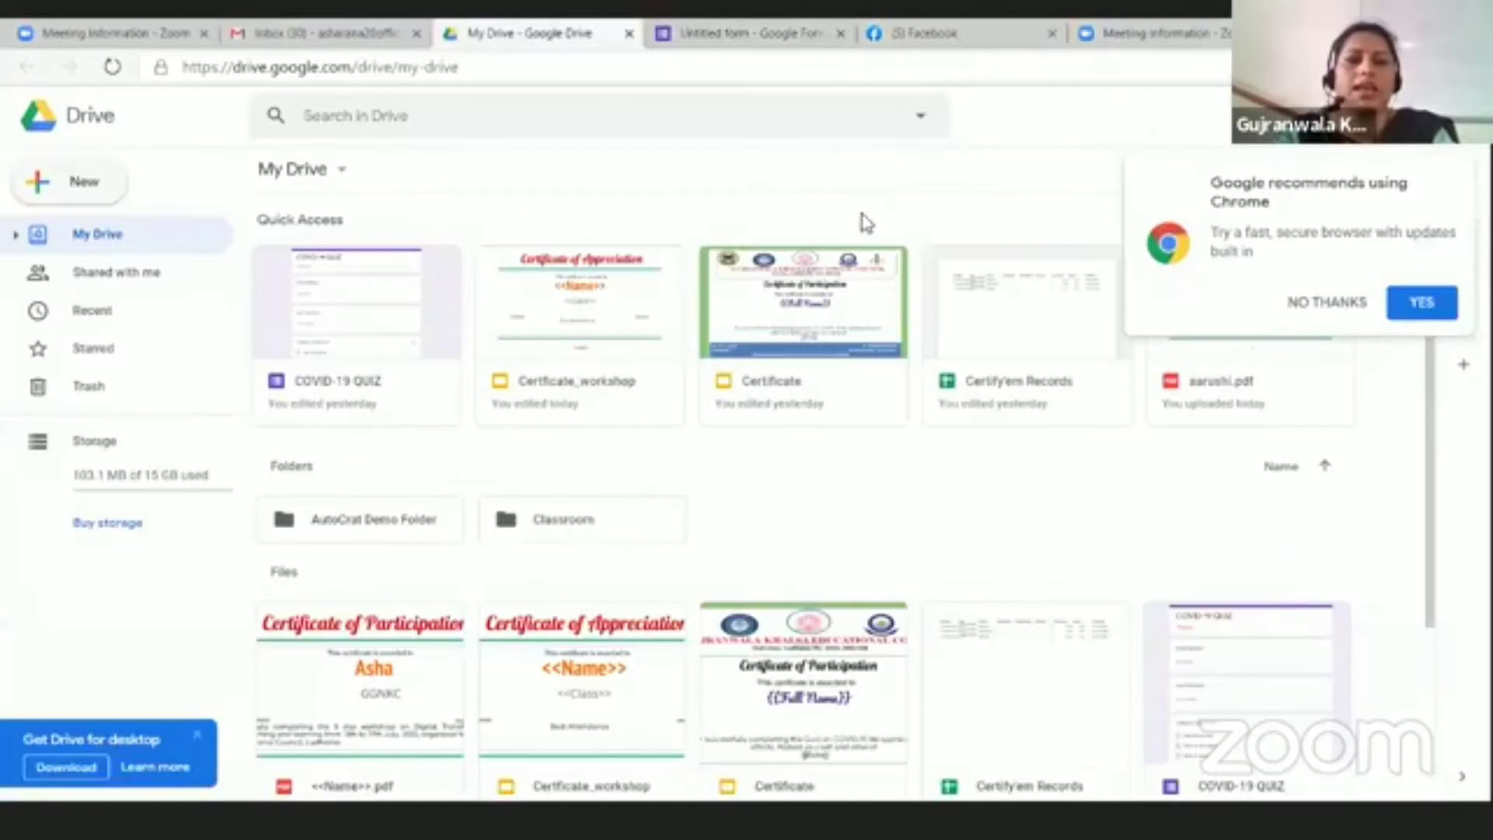
click(62, 182)
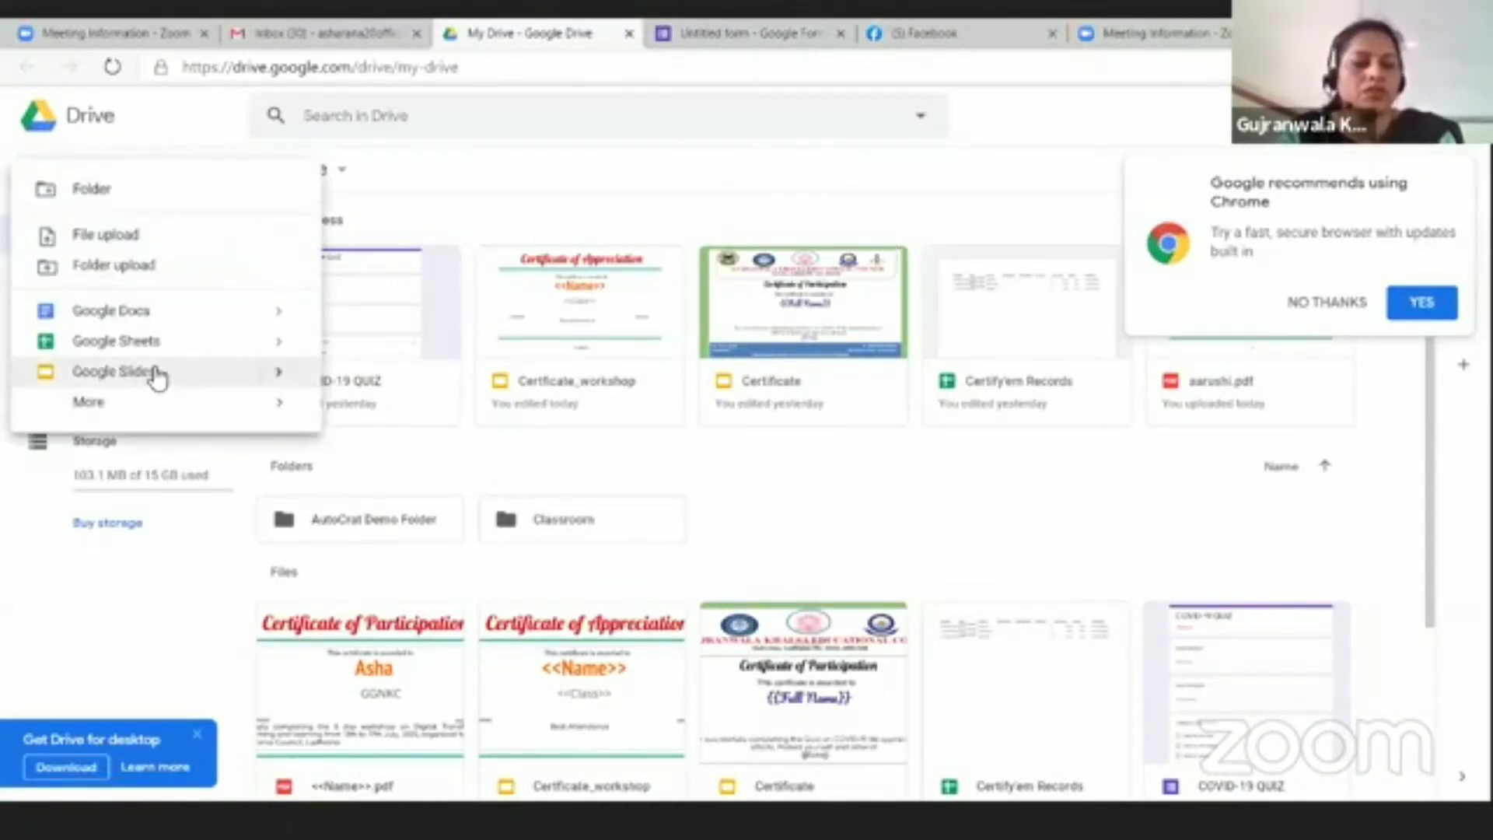
mouse_move(293, 376)
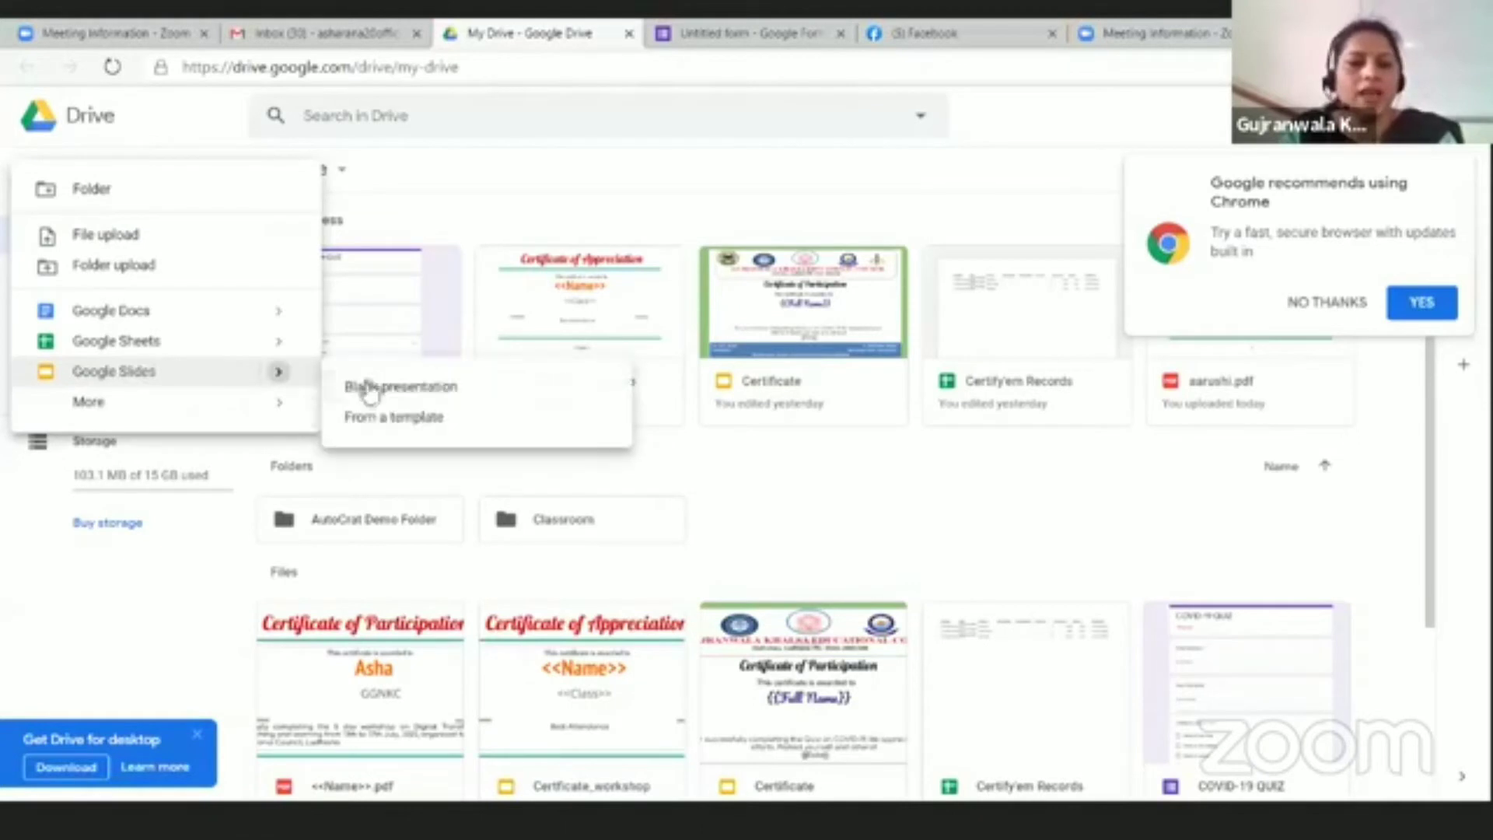
click(423, 396)
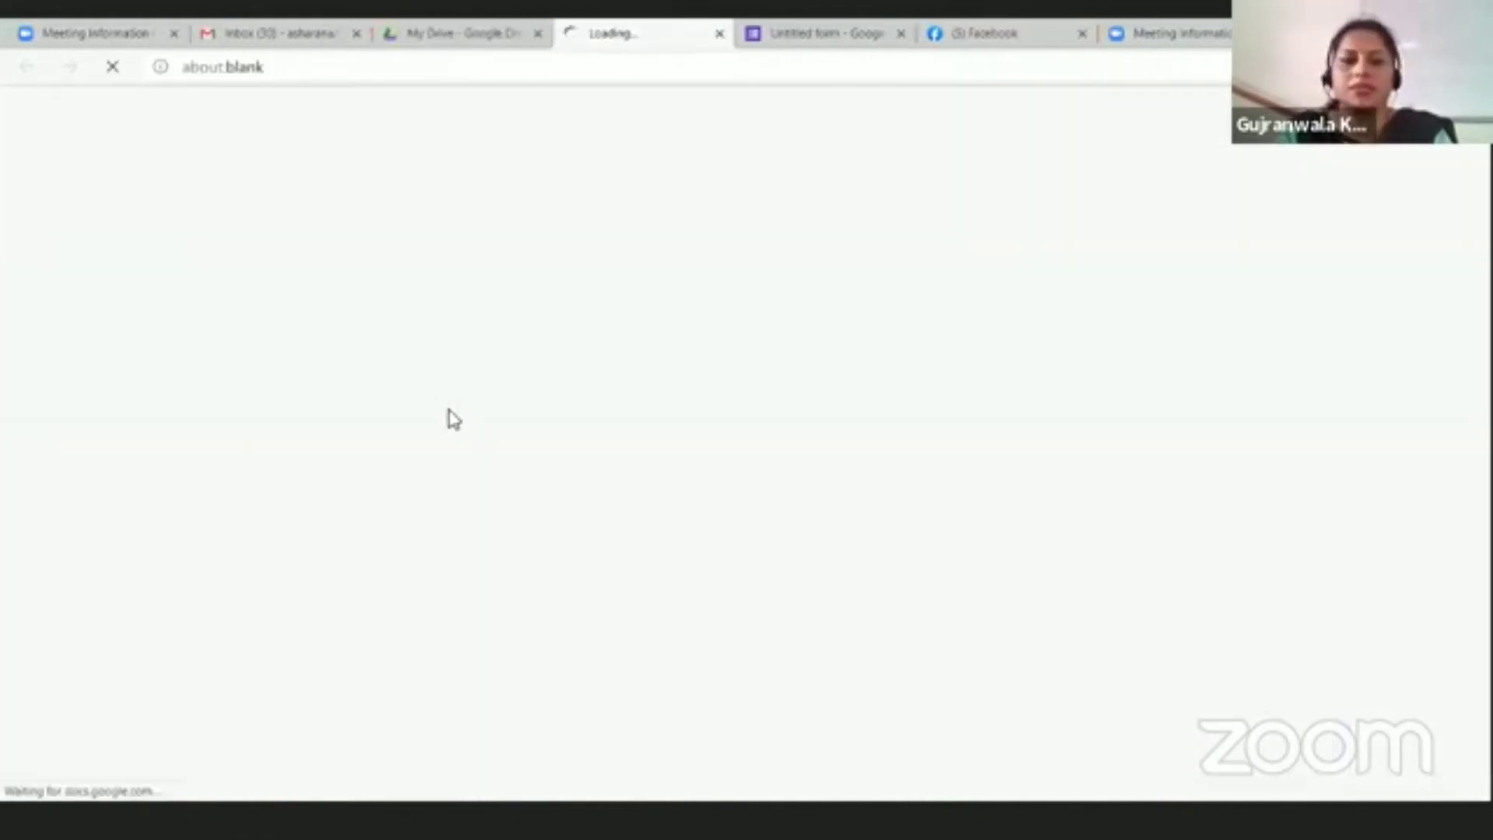
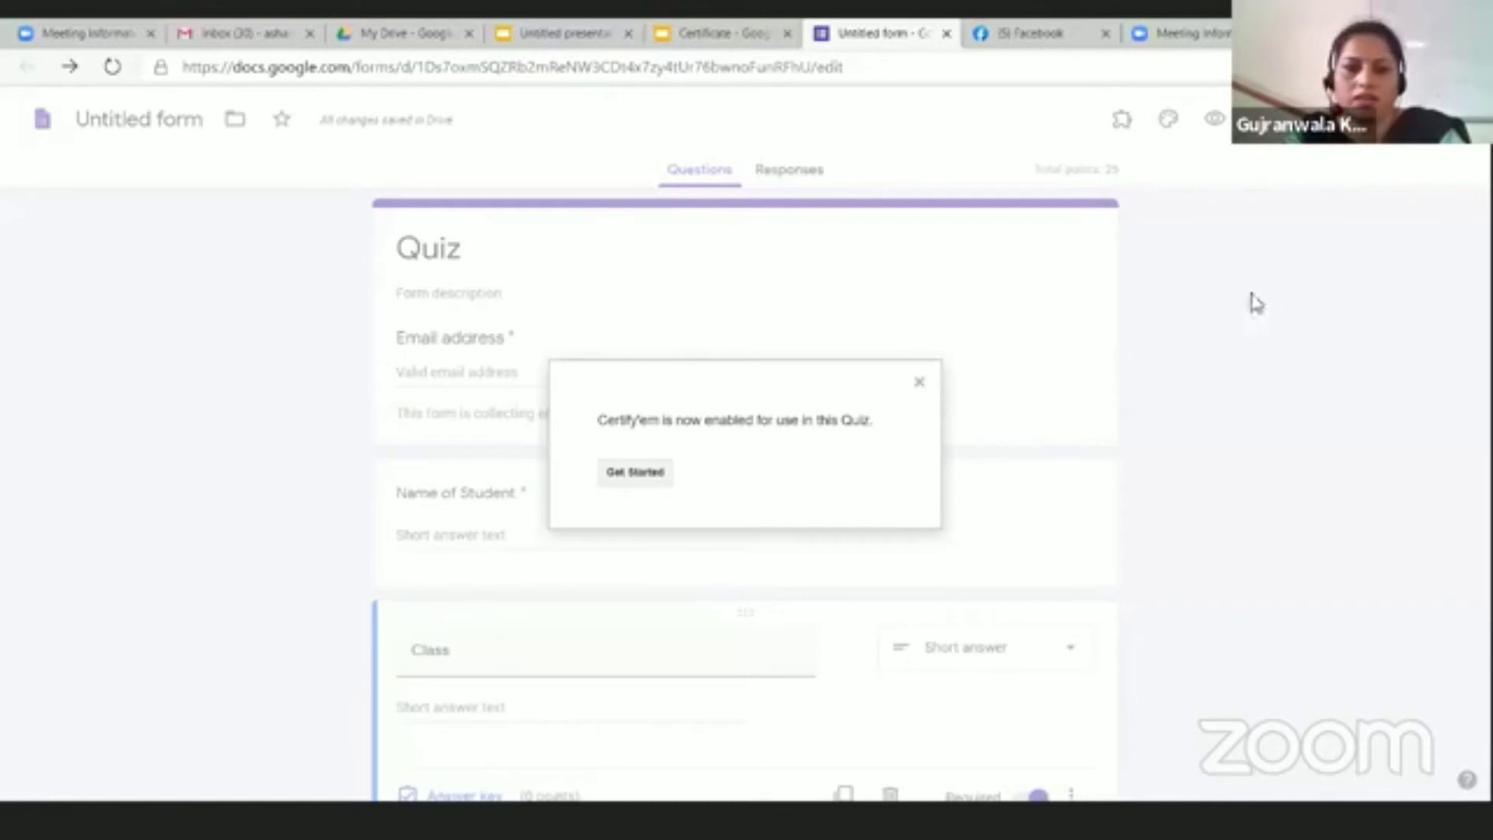
Step: Get started with Certify'em, close its panel, and glance at the installed add-ons list
click(634, 474)
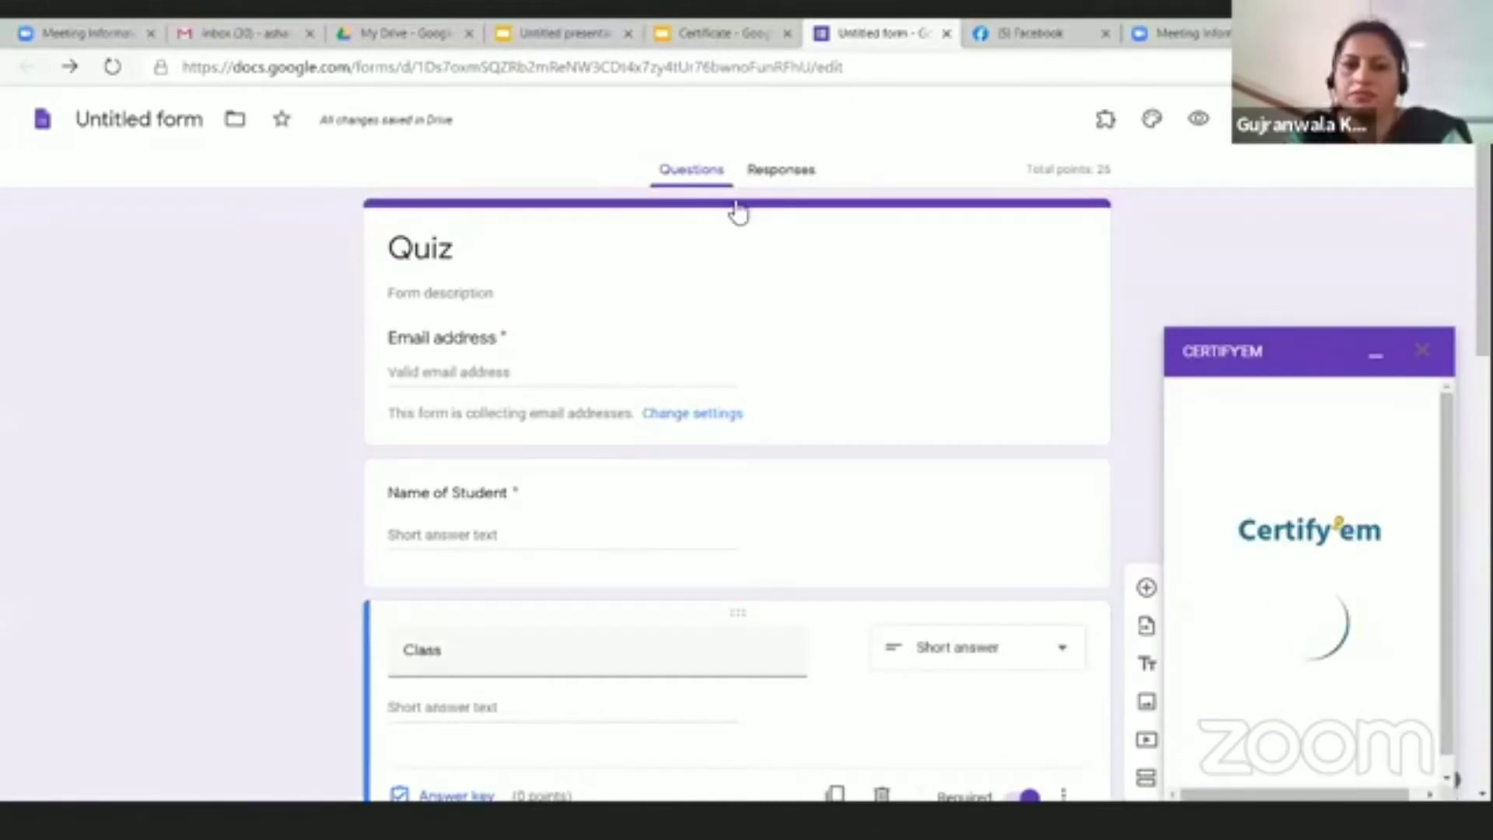
click(1428, 359)
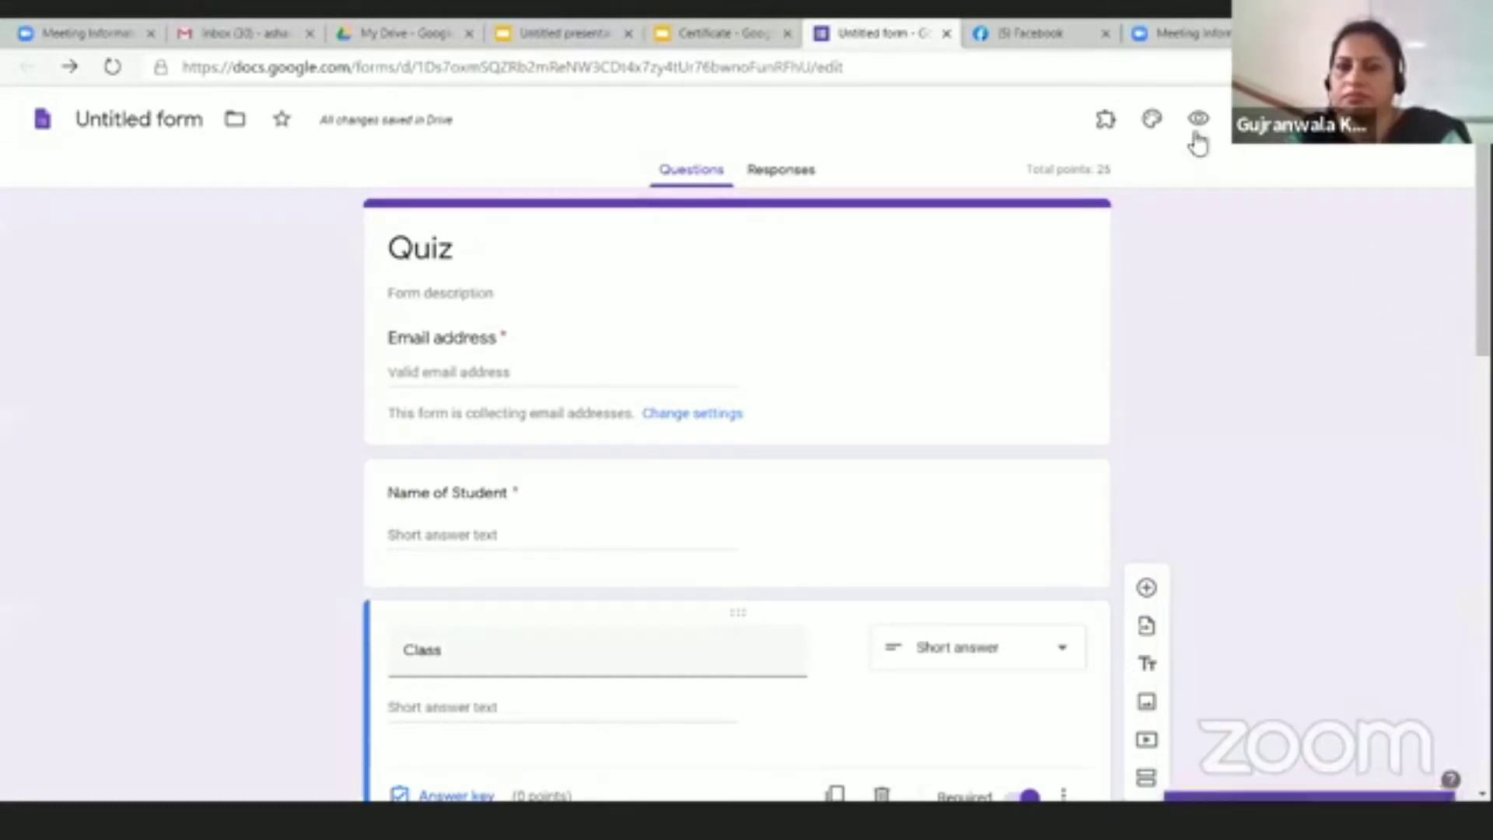
right_click(1111, 133)
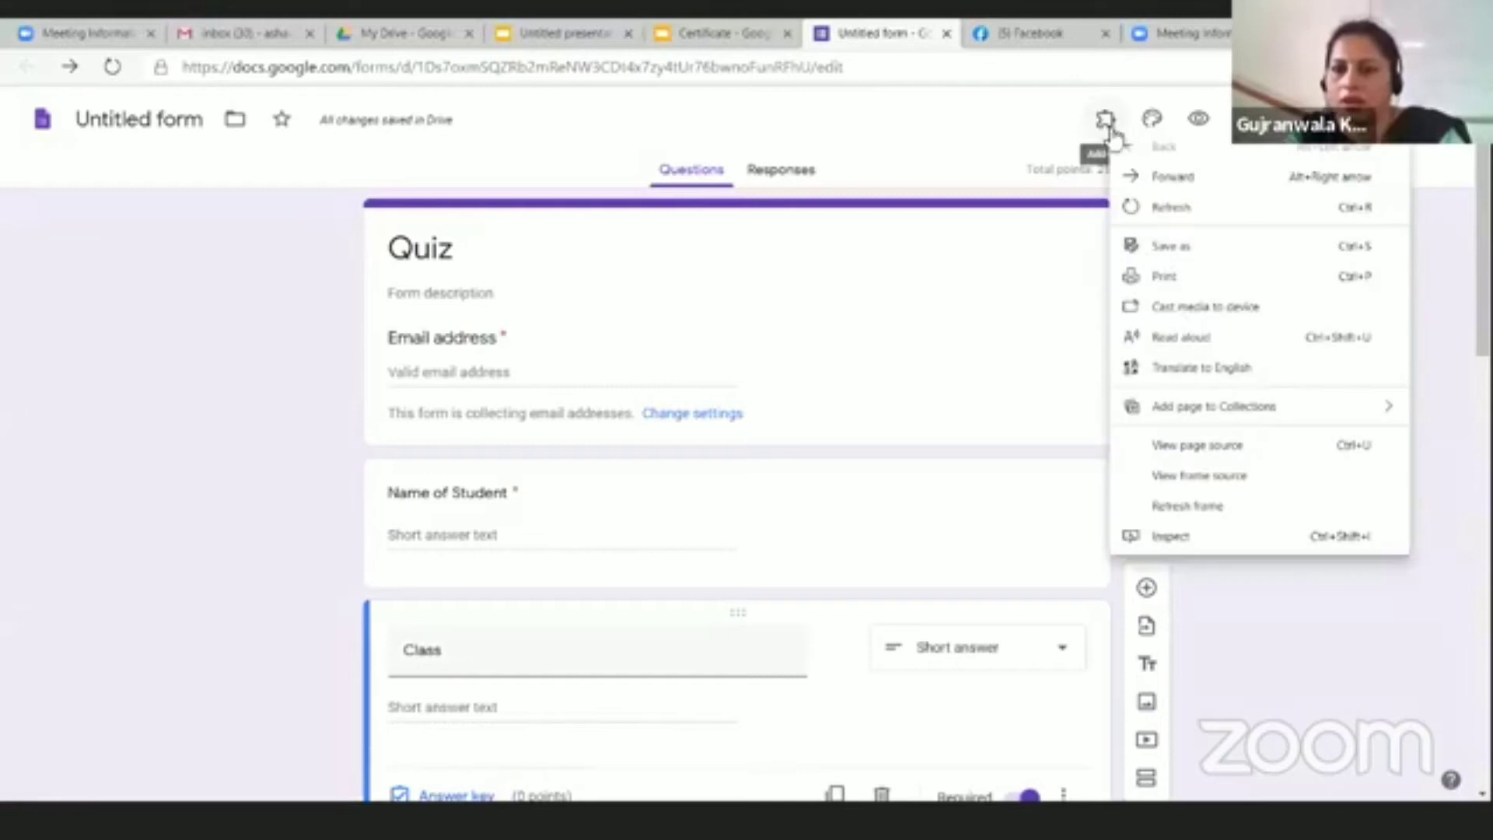
click(1107, 126)
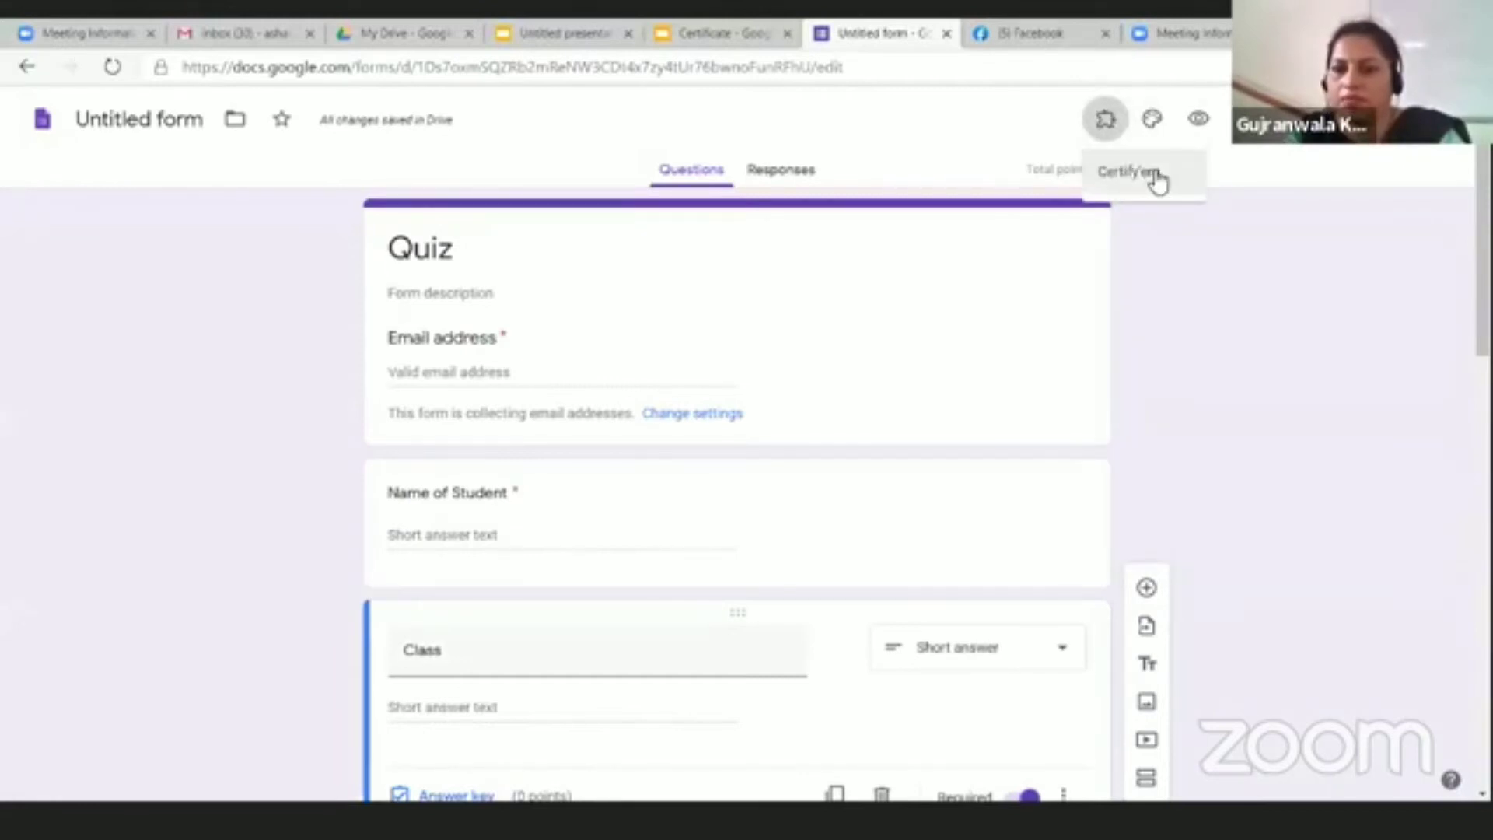
click(1245, 119)
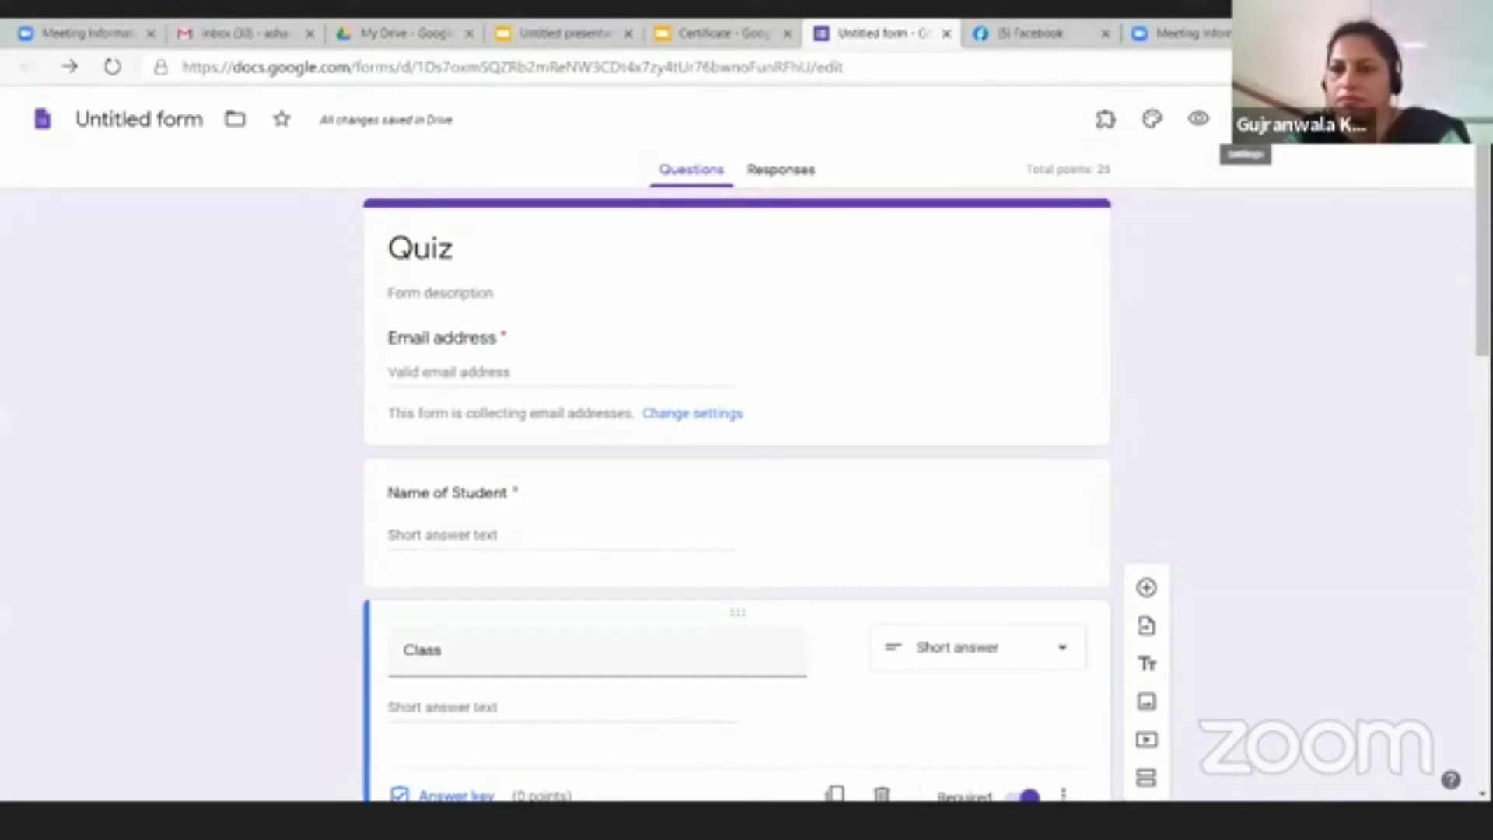
Step: Look at the form settings without changes, then bring up the More options menu
click(1245, 119)
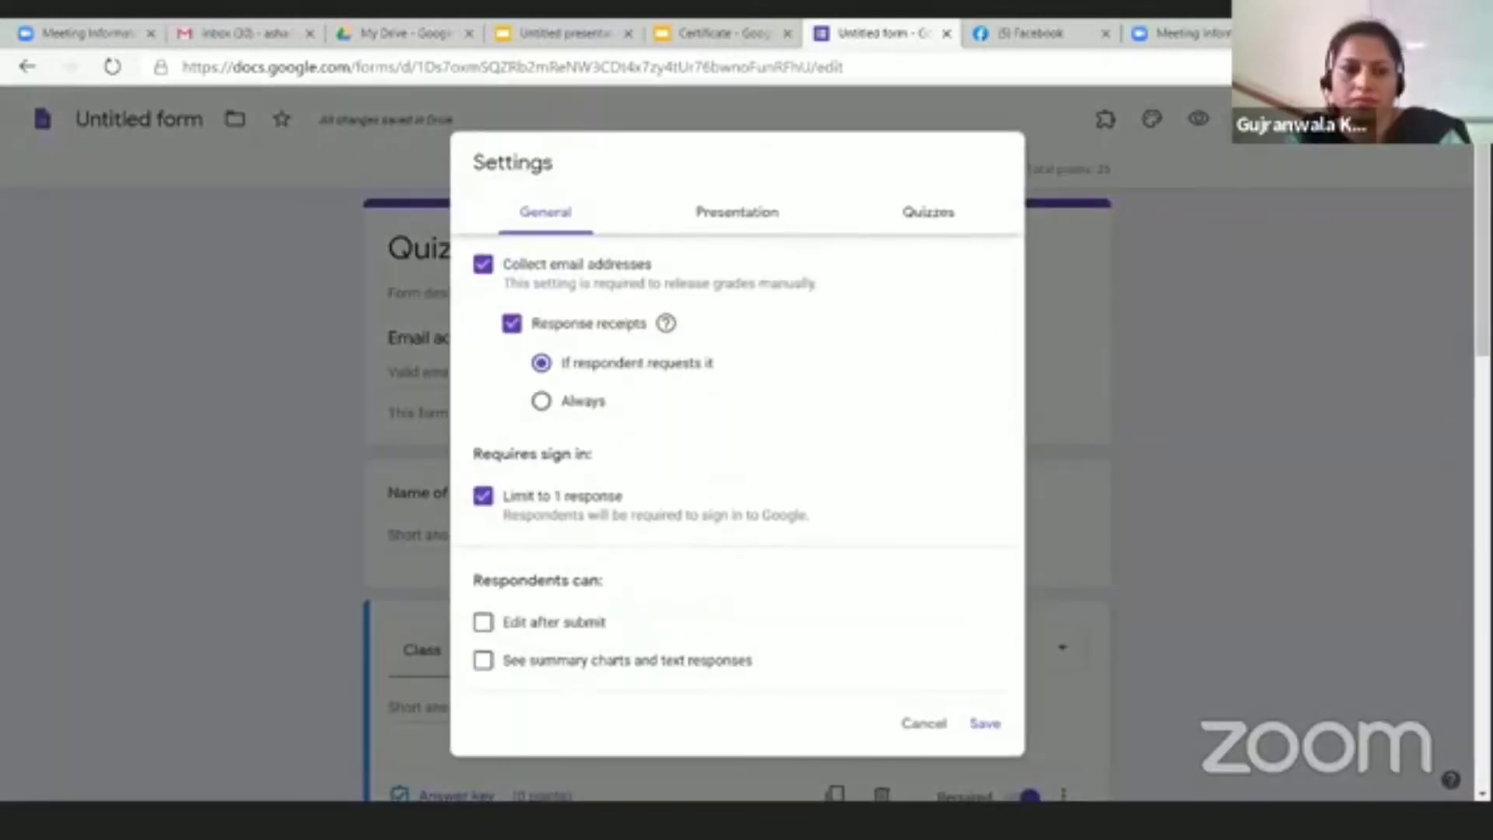
click(1268, 156)
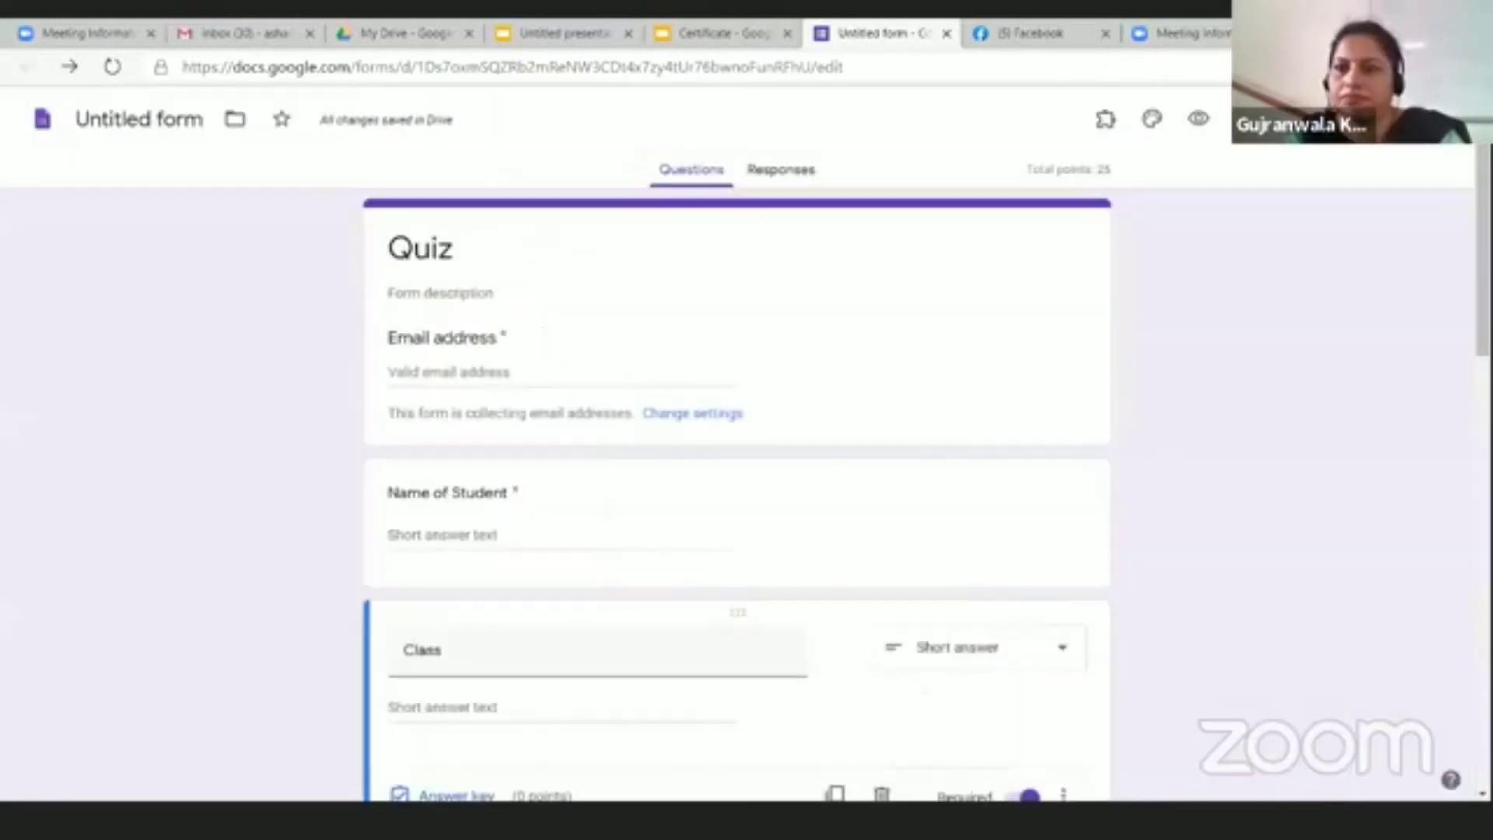
click(1390, 145)
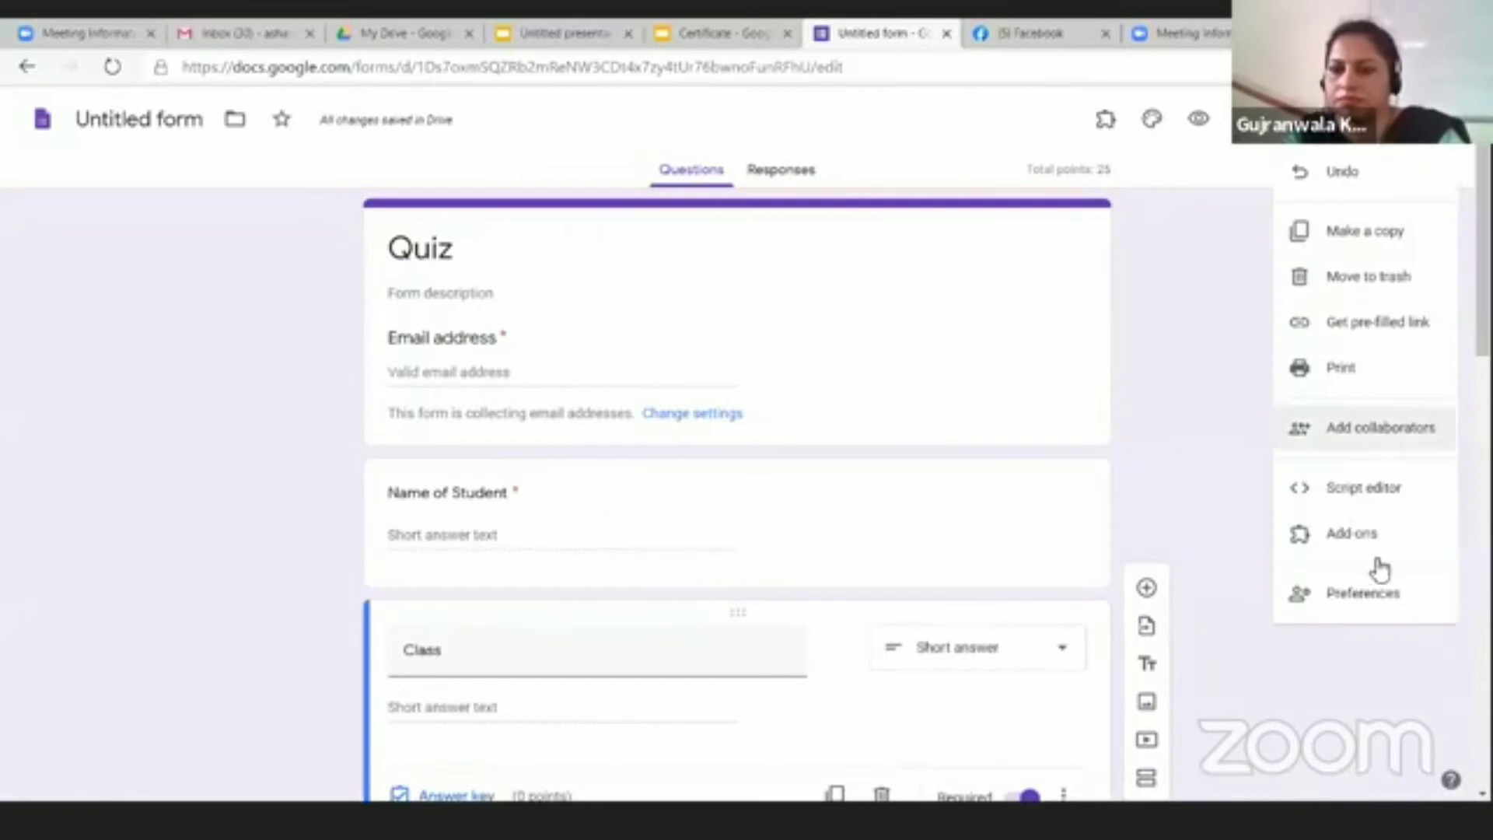
Step: Find Certify'em in the add-ons Marketplace by searching 'cert'
click(1358, 537)
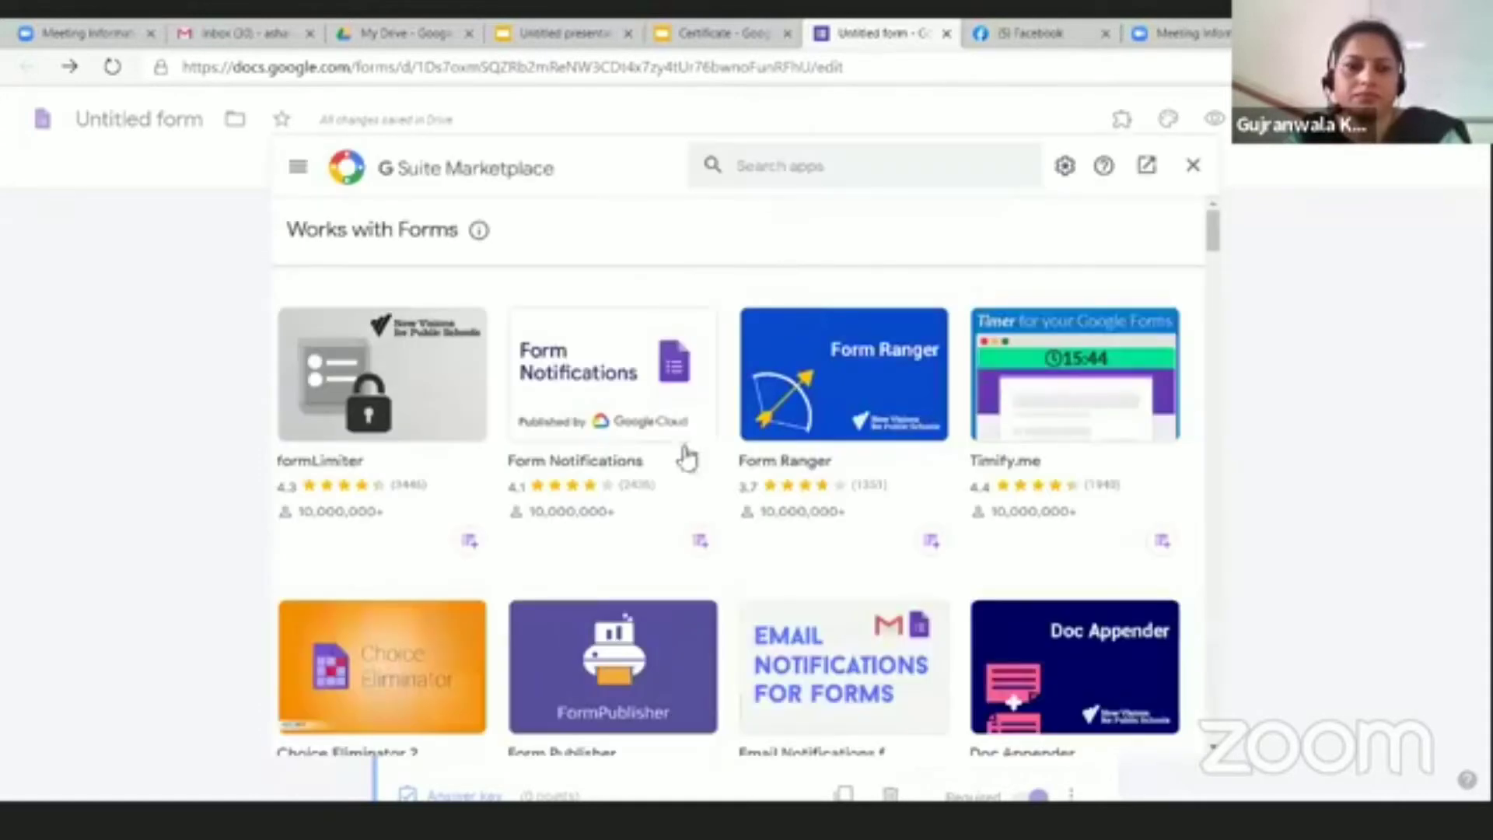
click(800, 164)
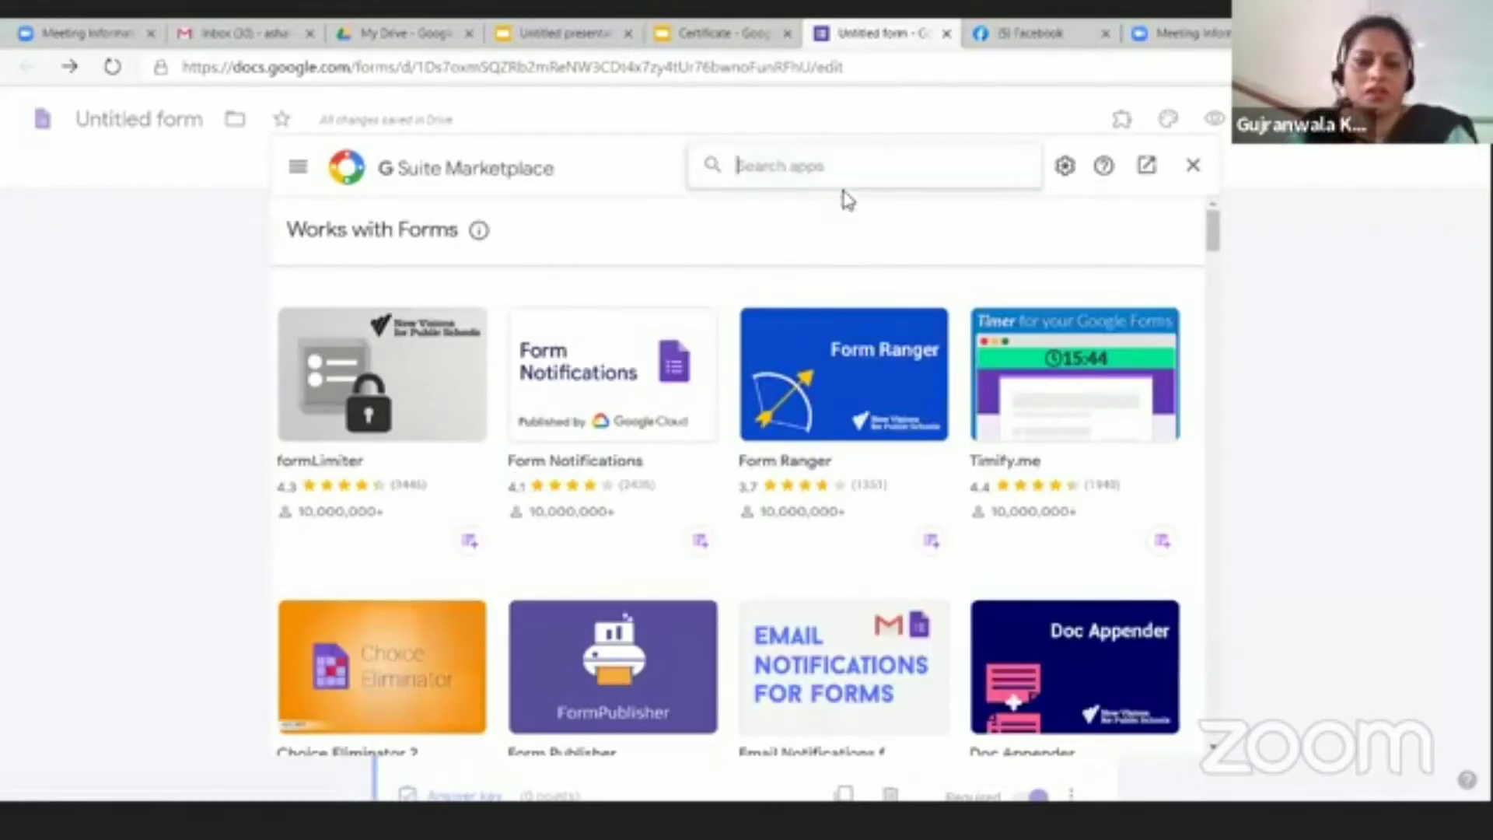
text(cert)
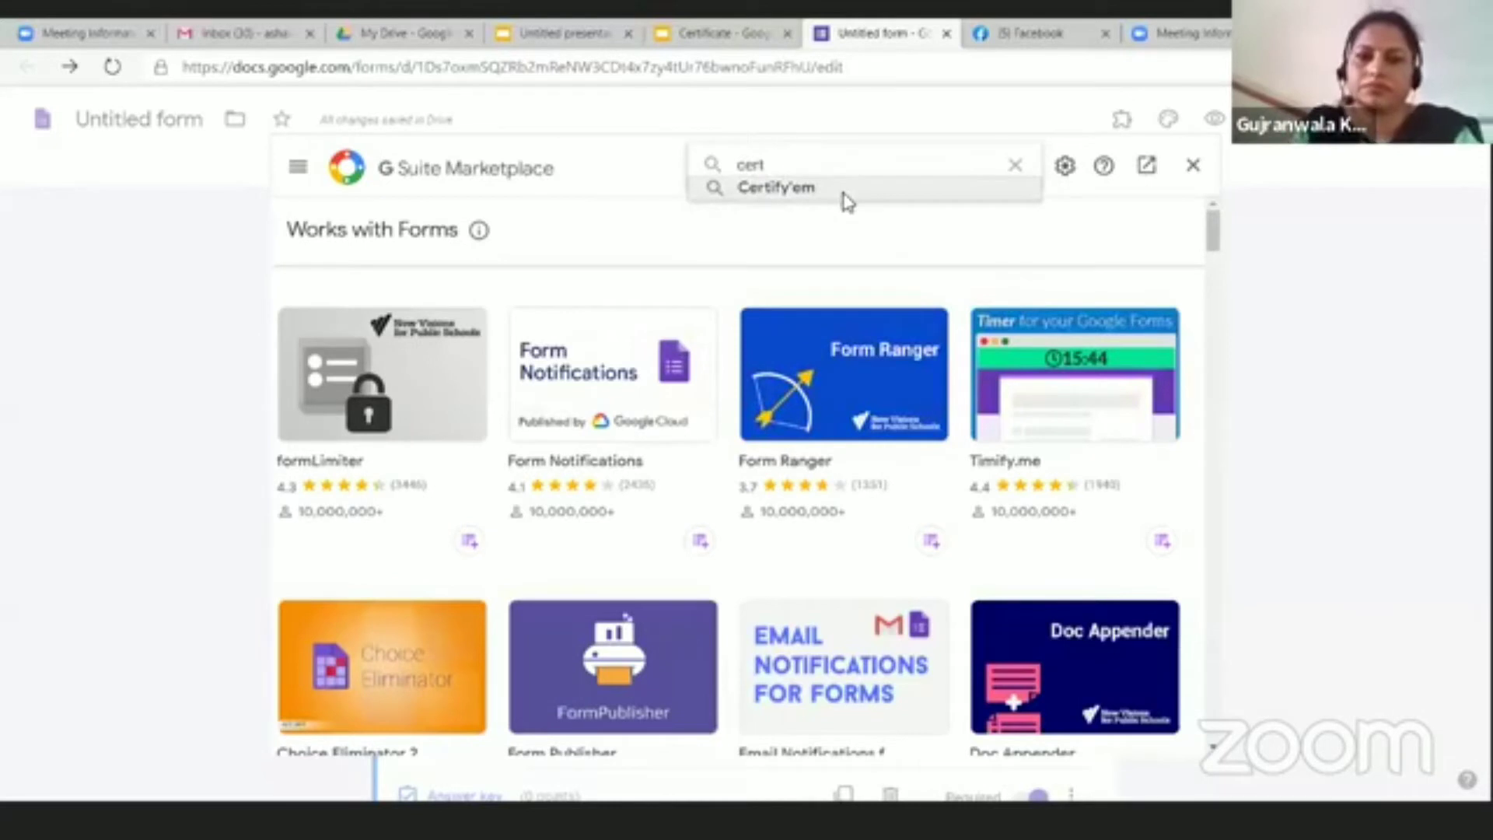
click(844, 190)
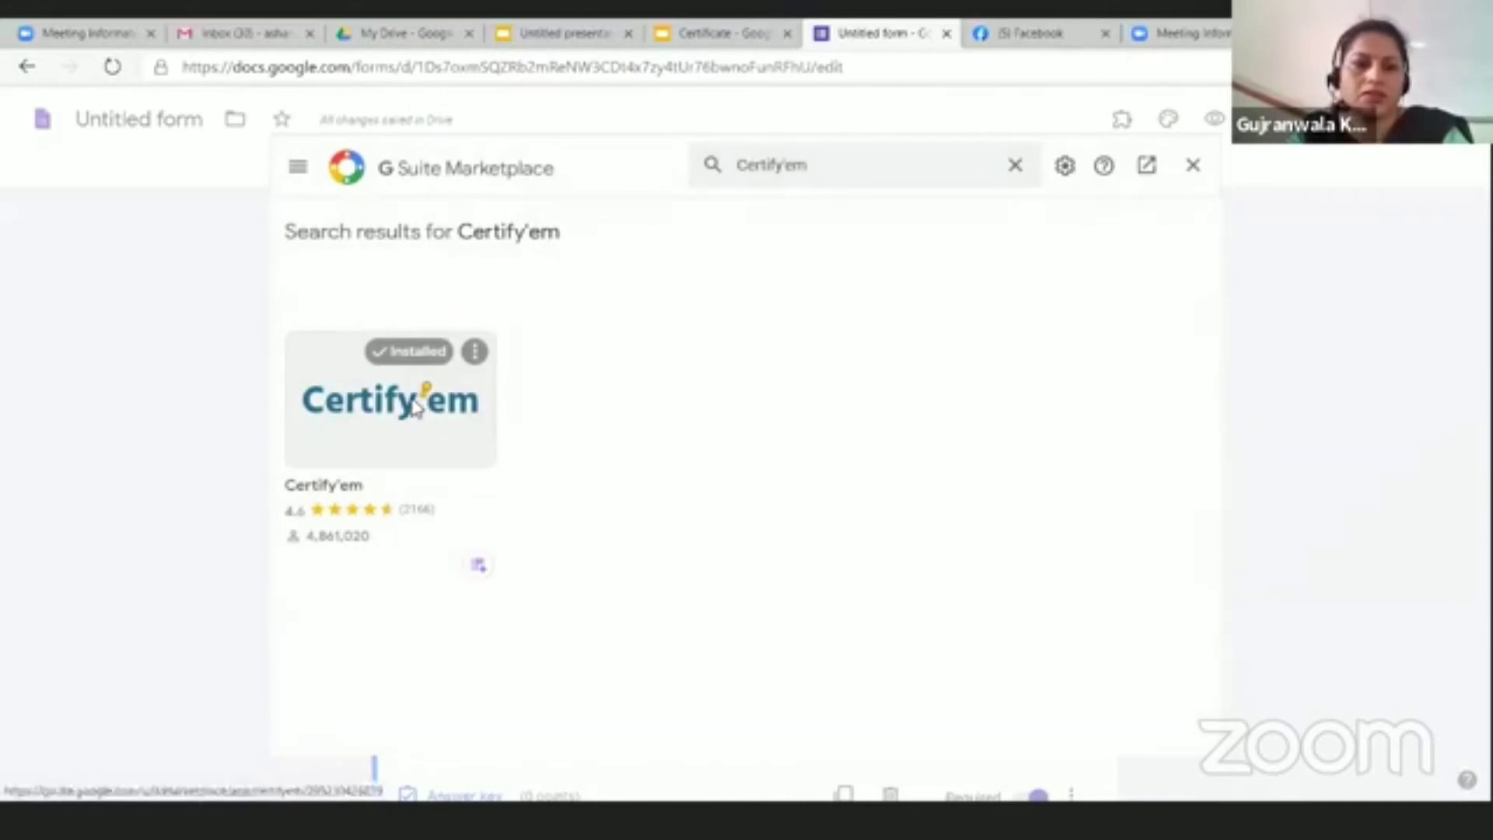
Step: Uninstall Certify'em, confirm the removal, and close the Marketplace
click(475, 354)
click(498, 377)
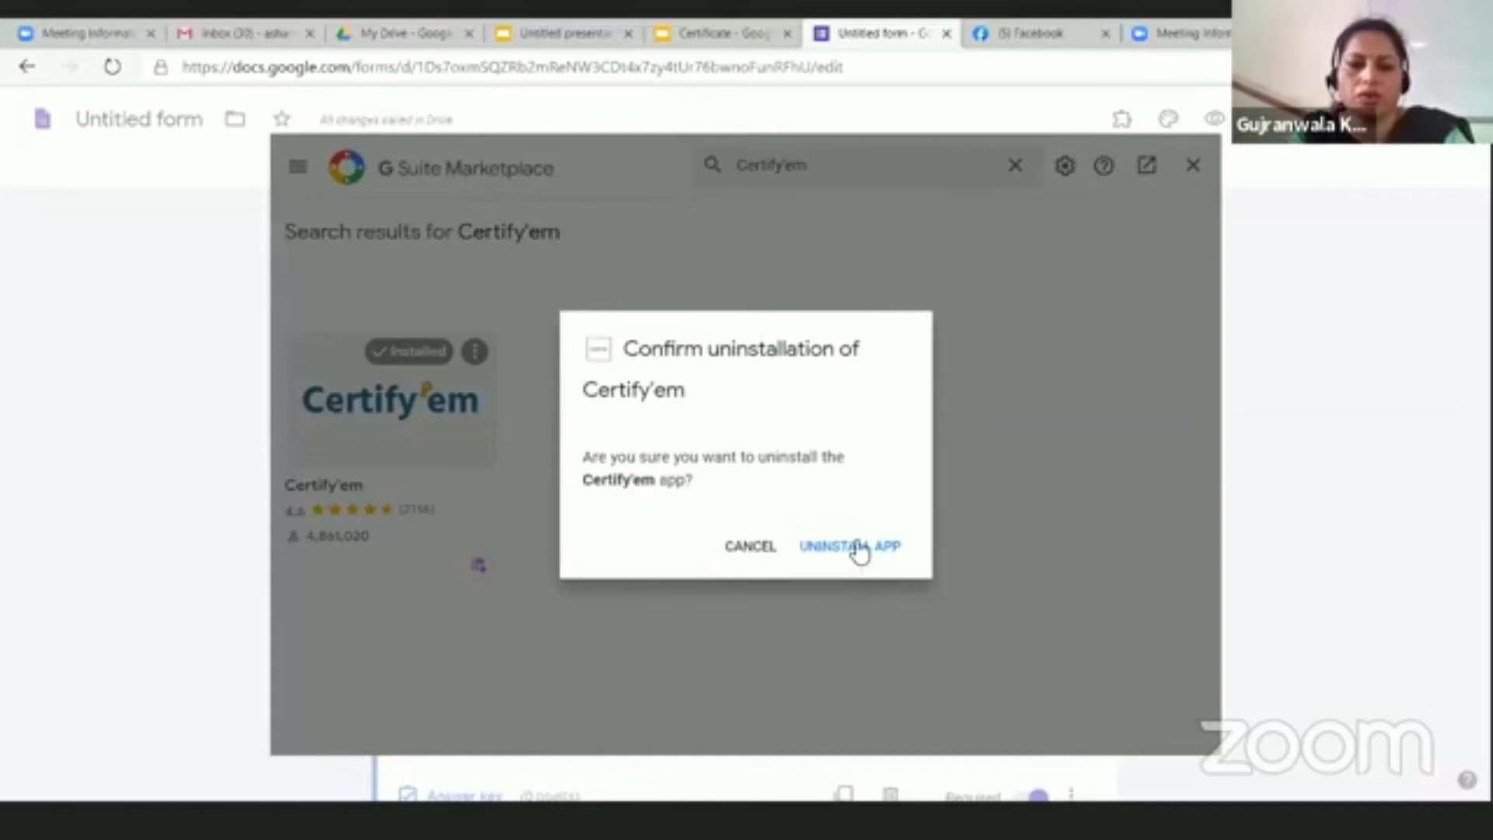
click(857, 553)
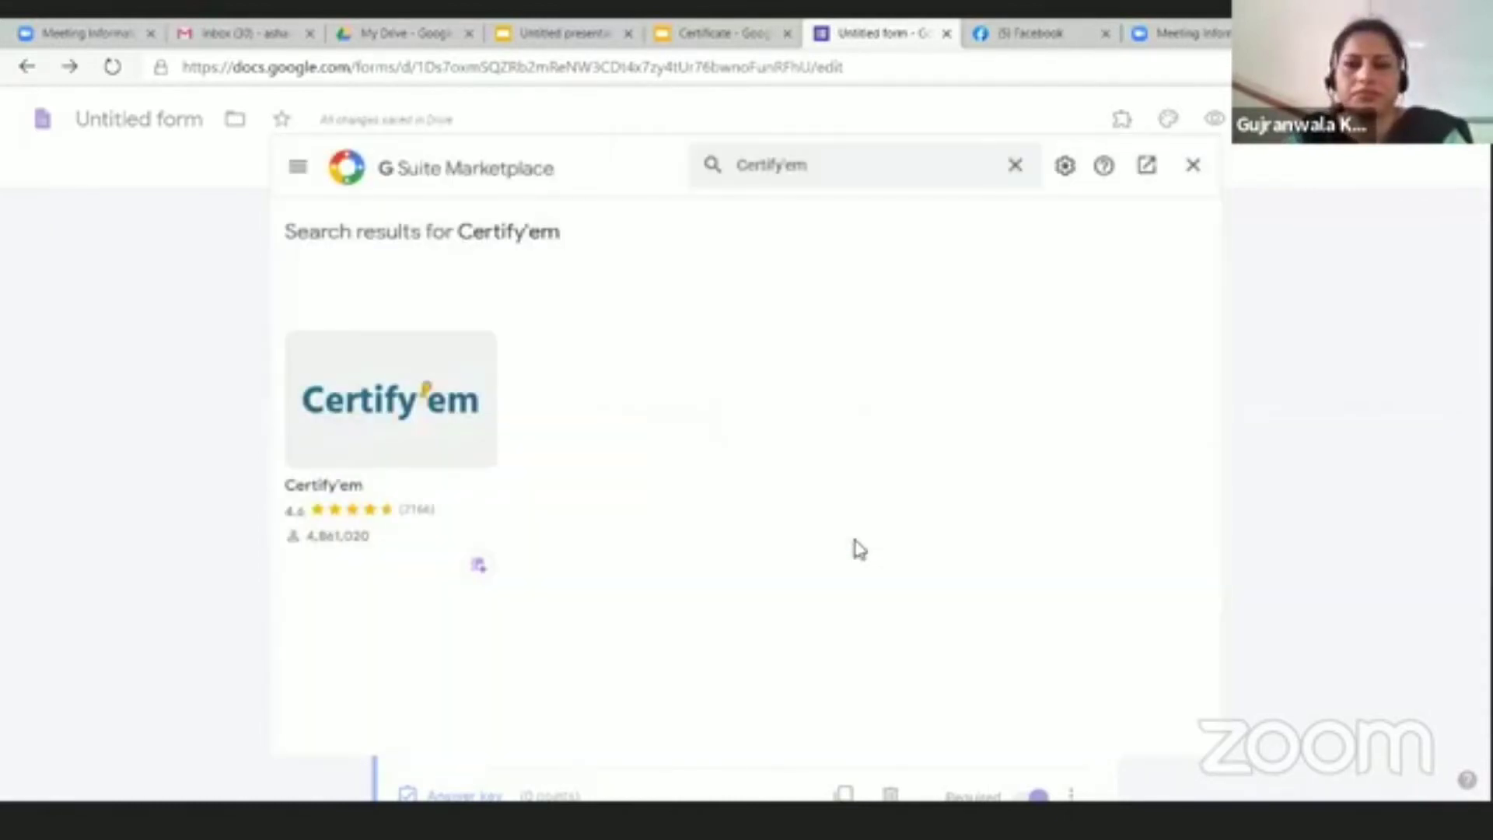
click(1015, 165)
click(1195, 167)
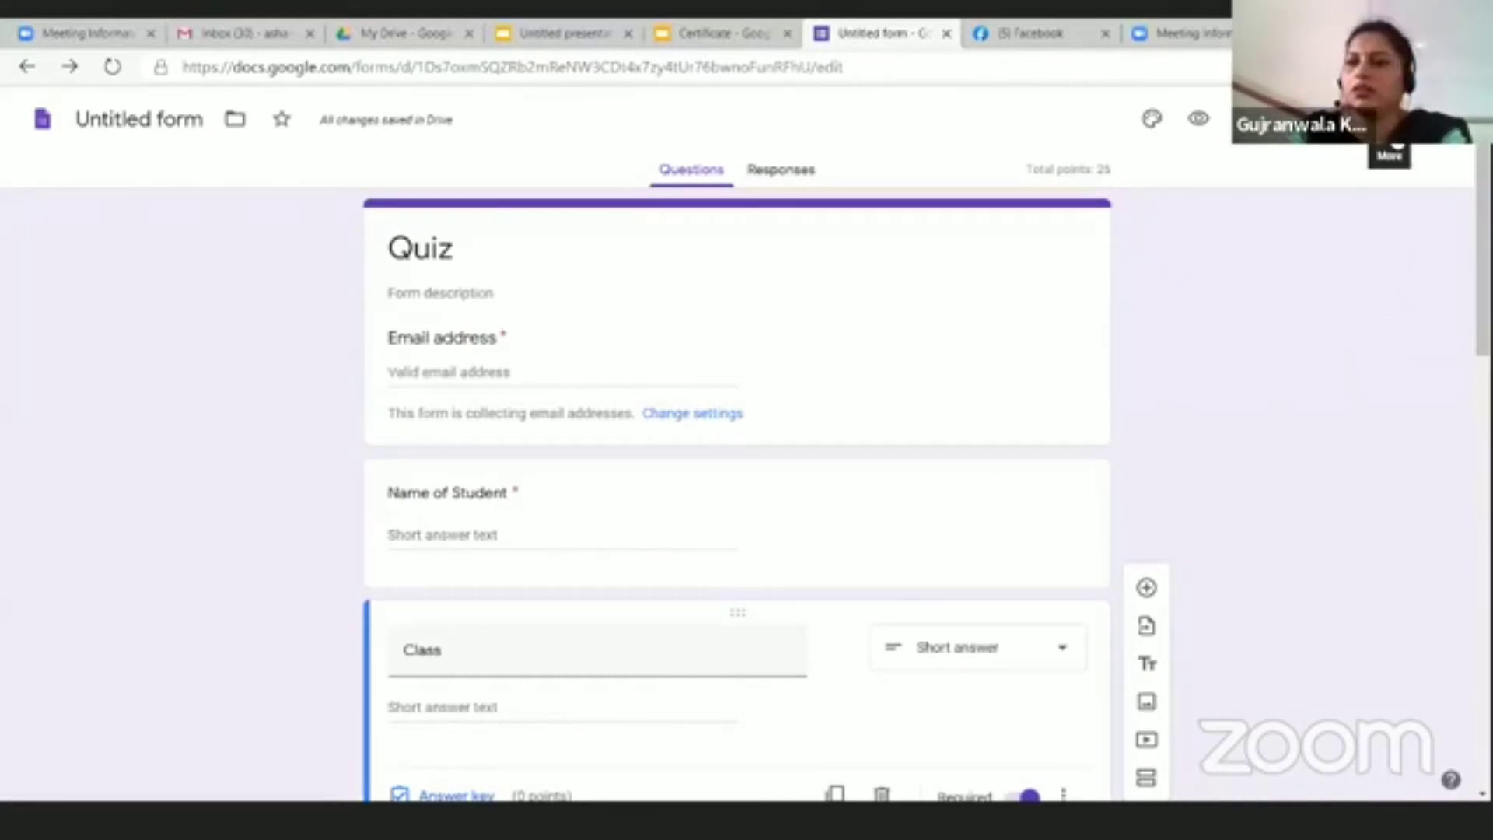
Step: Open the Certify'em details page in the add-ons Marketplace via a 'cert' search
click(1398, 143)
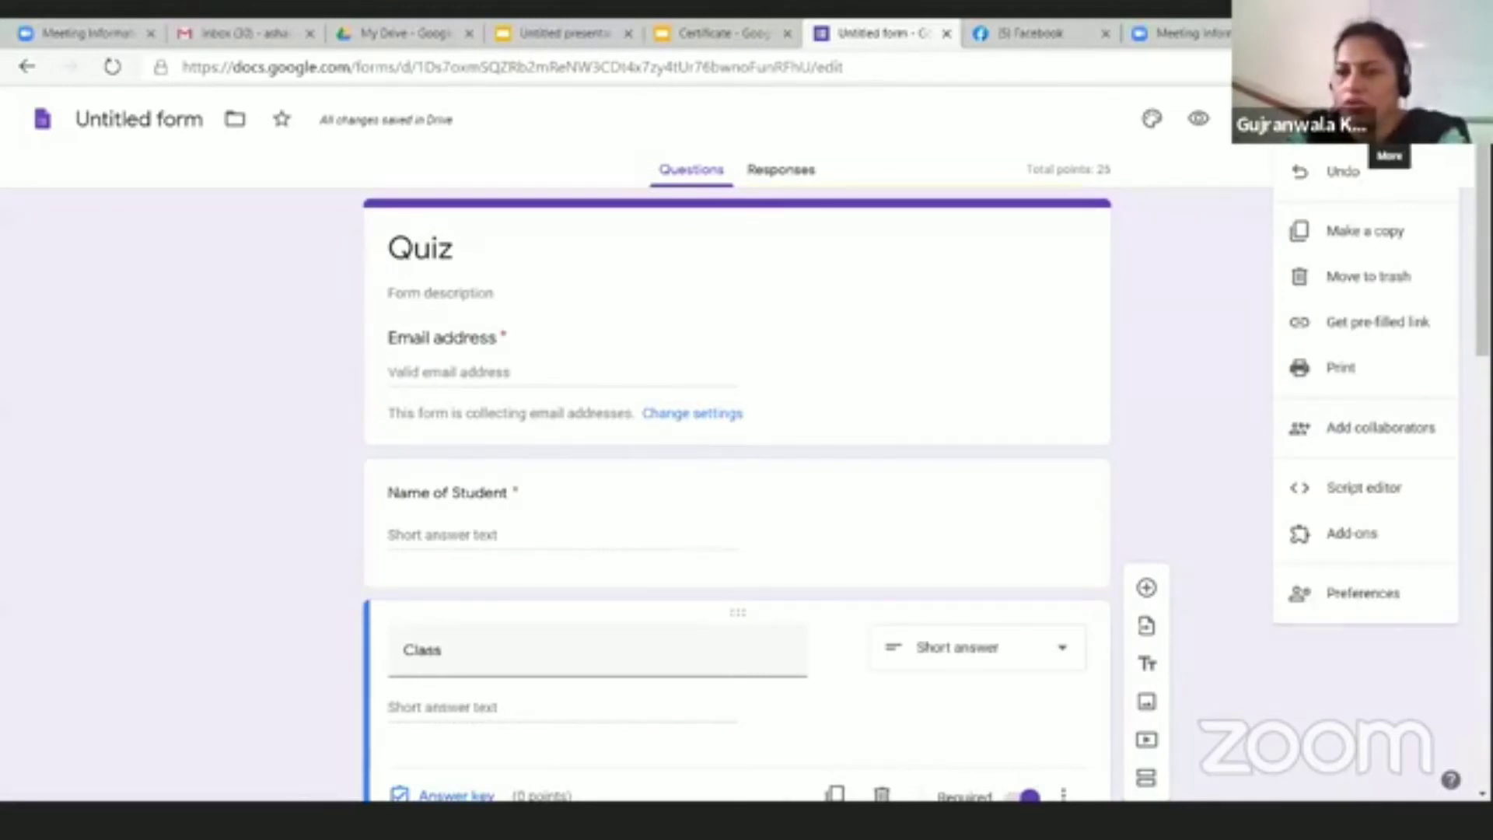
click(1354, 551)
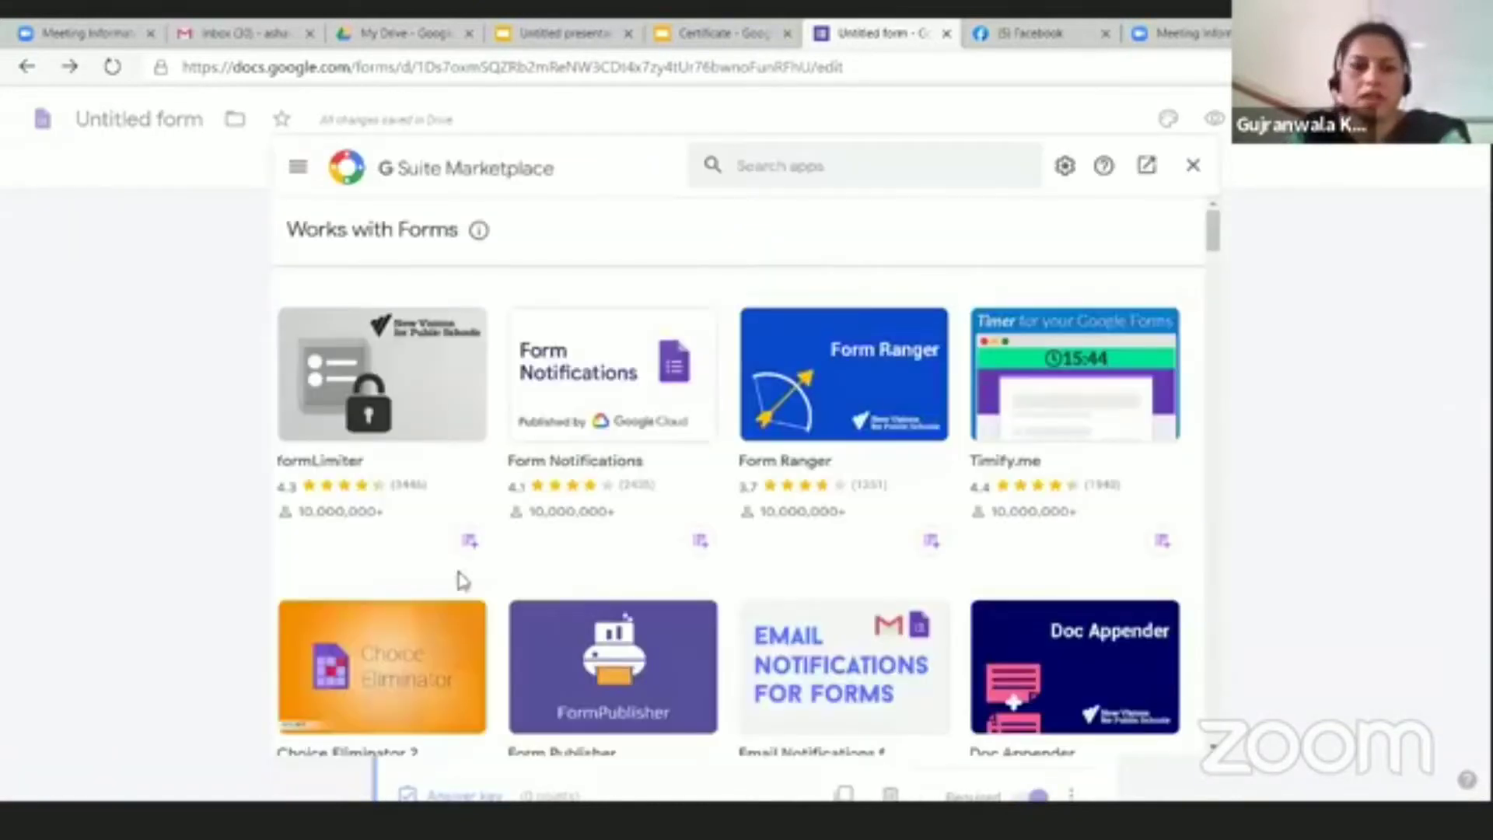
click(747, 171)
text(cert)
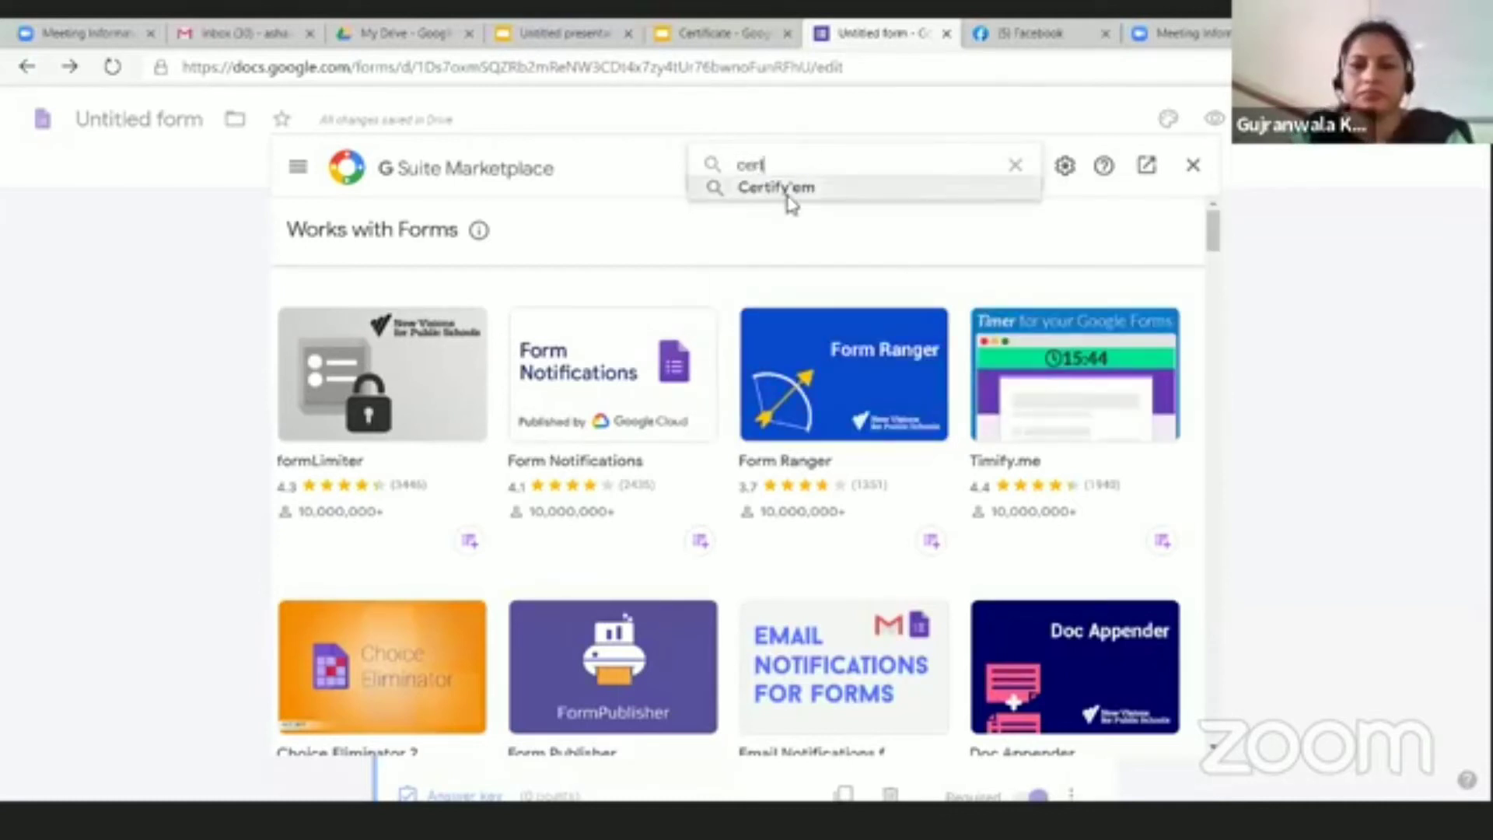
click(785, 193)
click(455, 373)
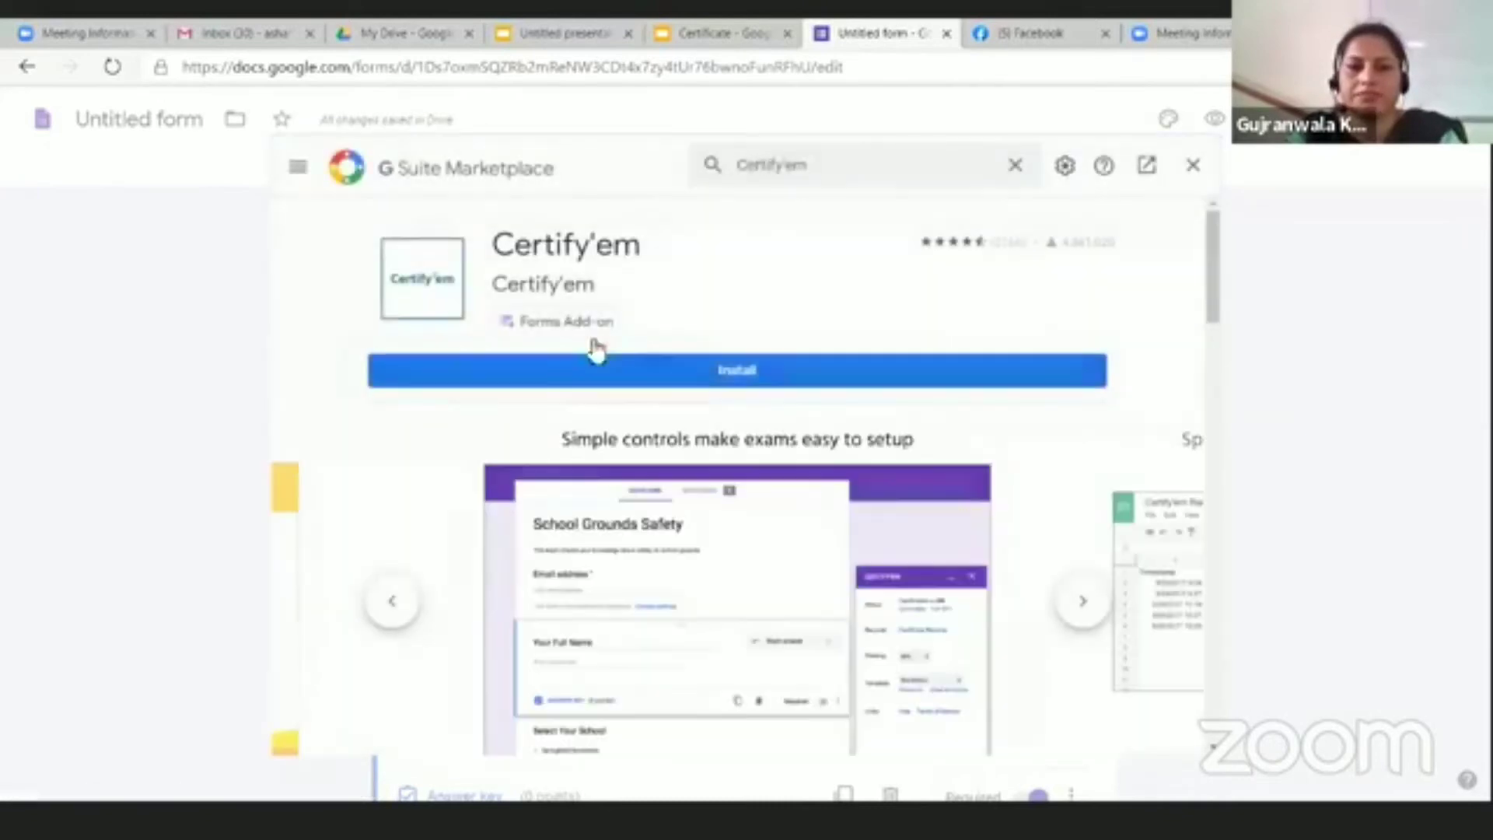
Step: Install Certify'em, granting the requested permissions, then close the Marketplace
click(826, 381)
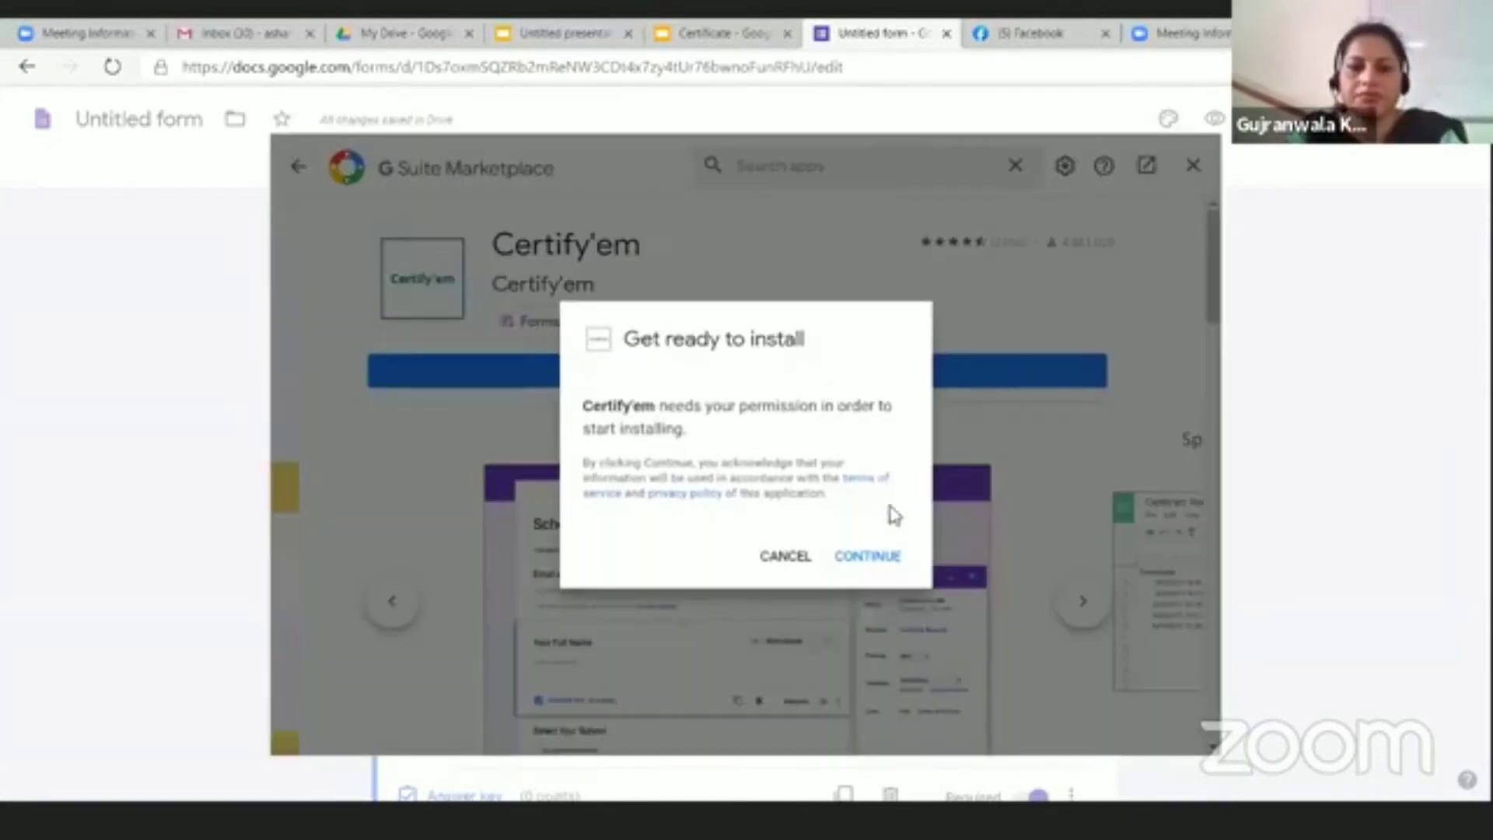
click(868, 556)
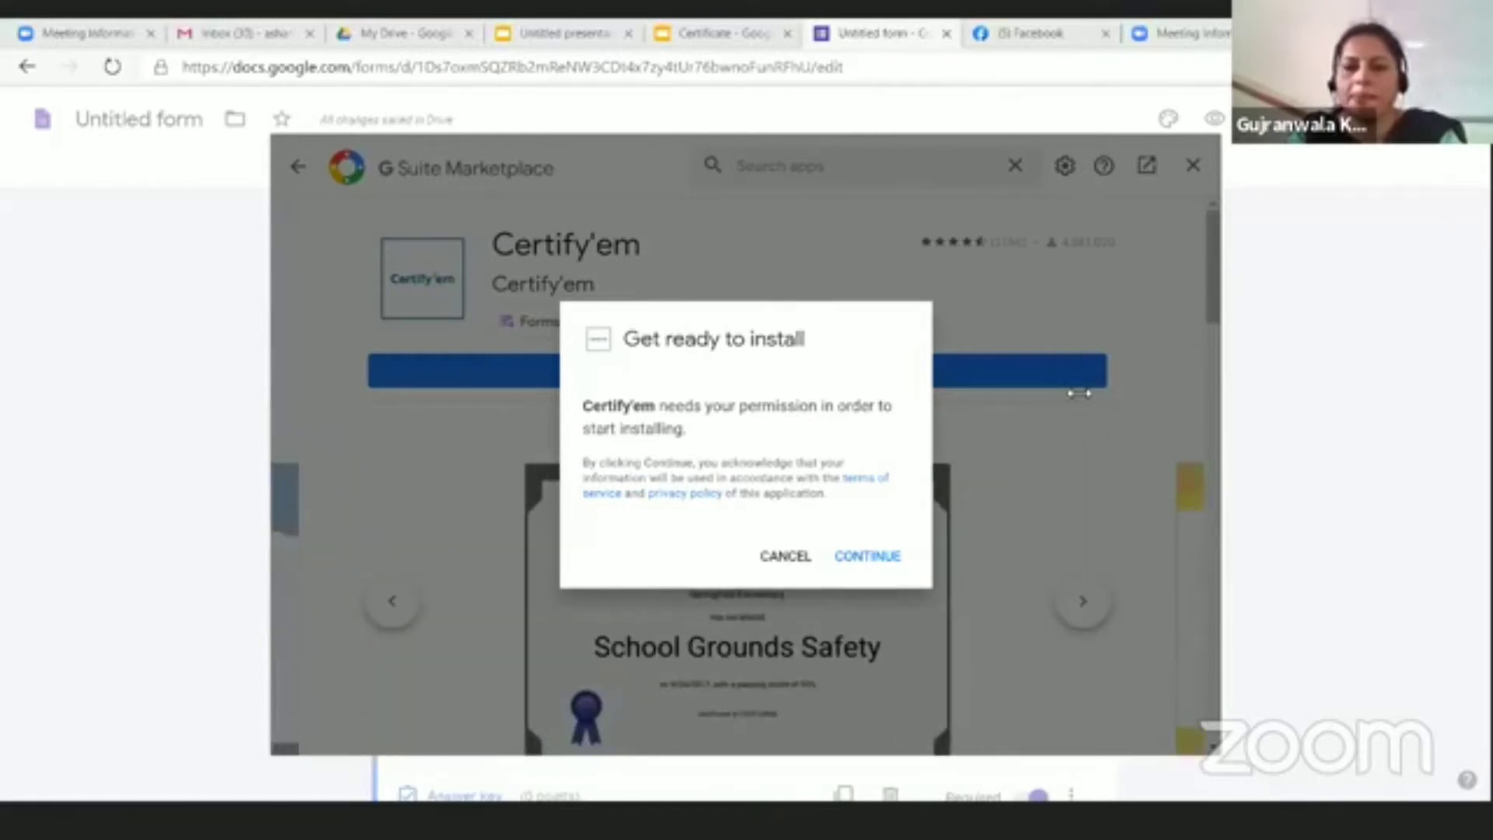
click(821, 553)
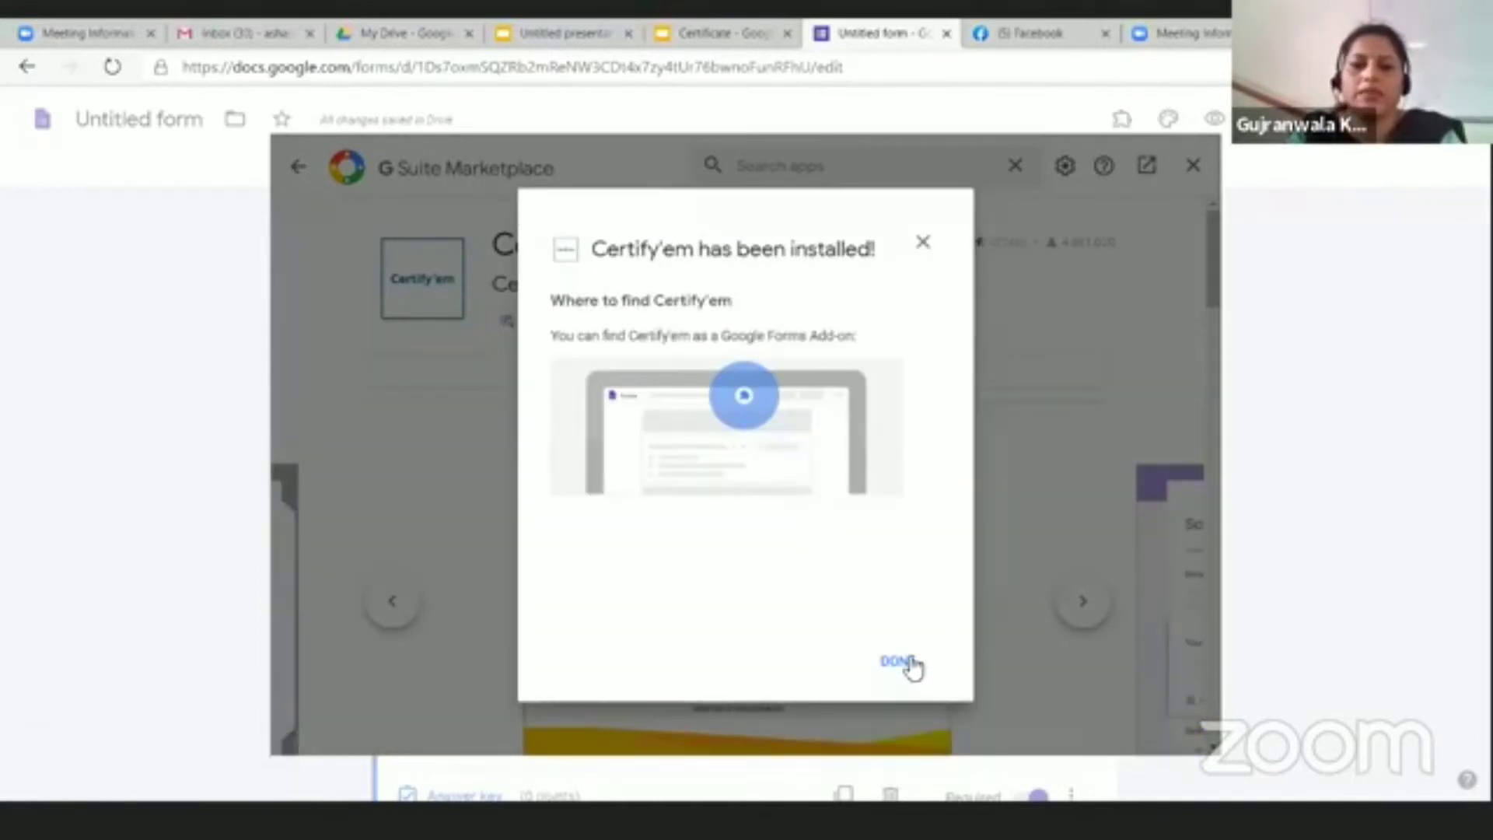
click(902, 663)
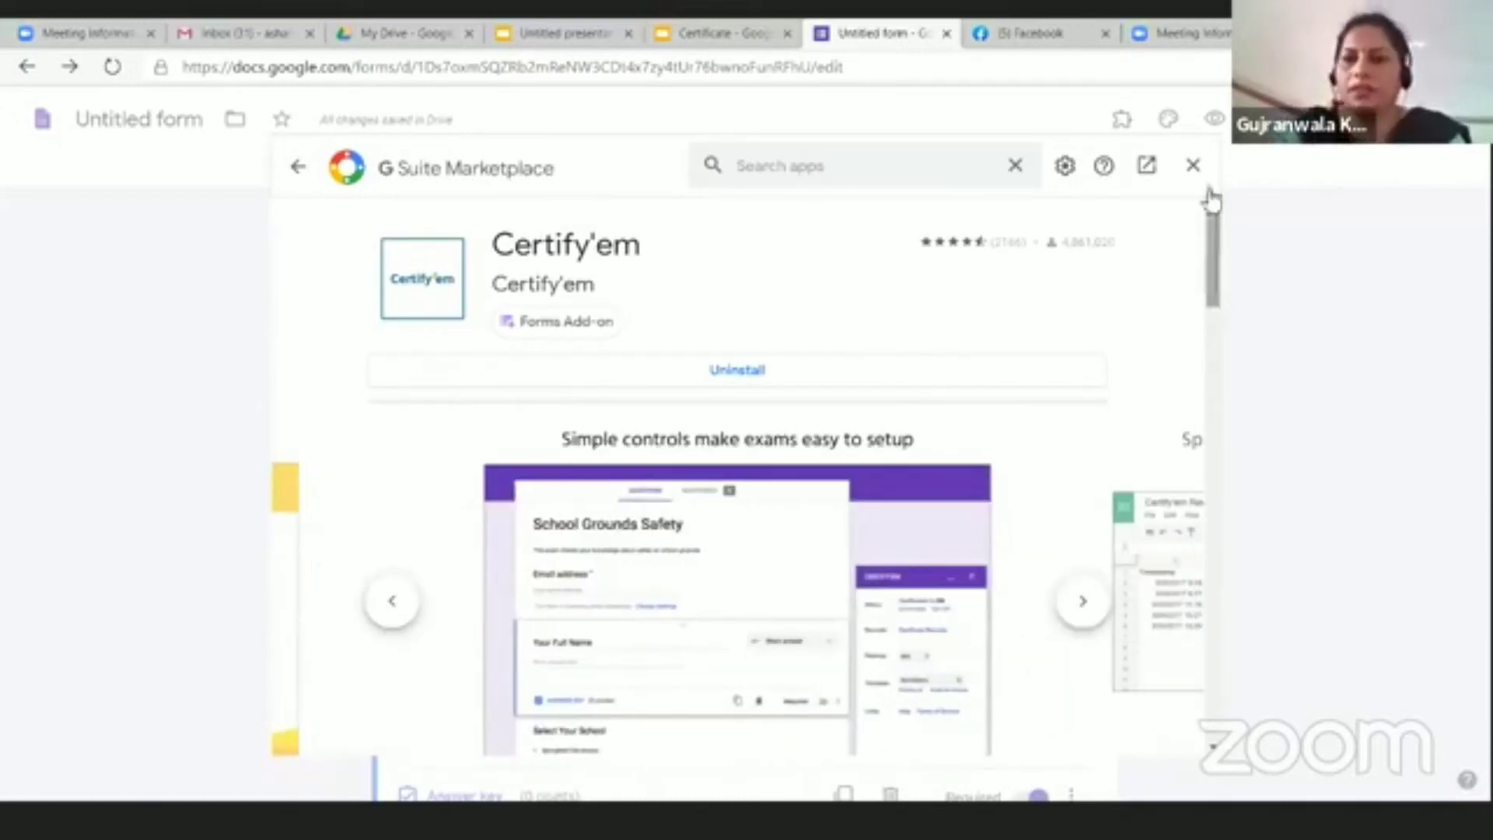
click(1193, 165)
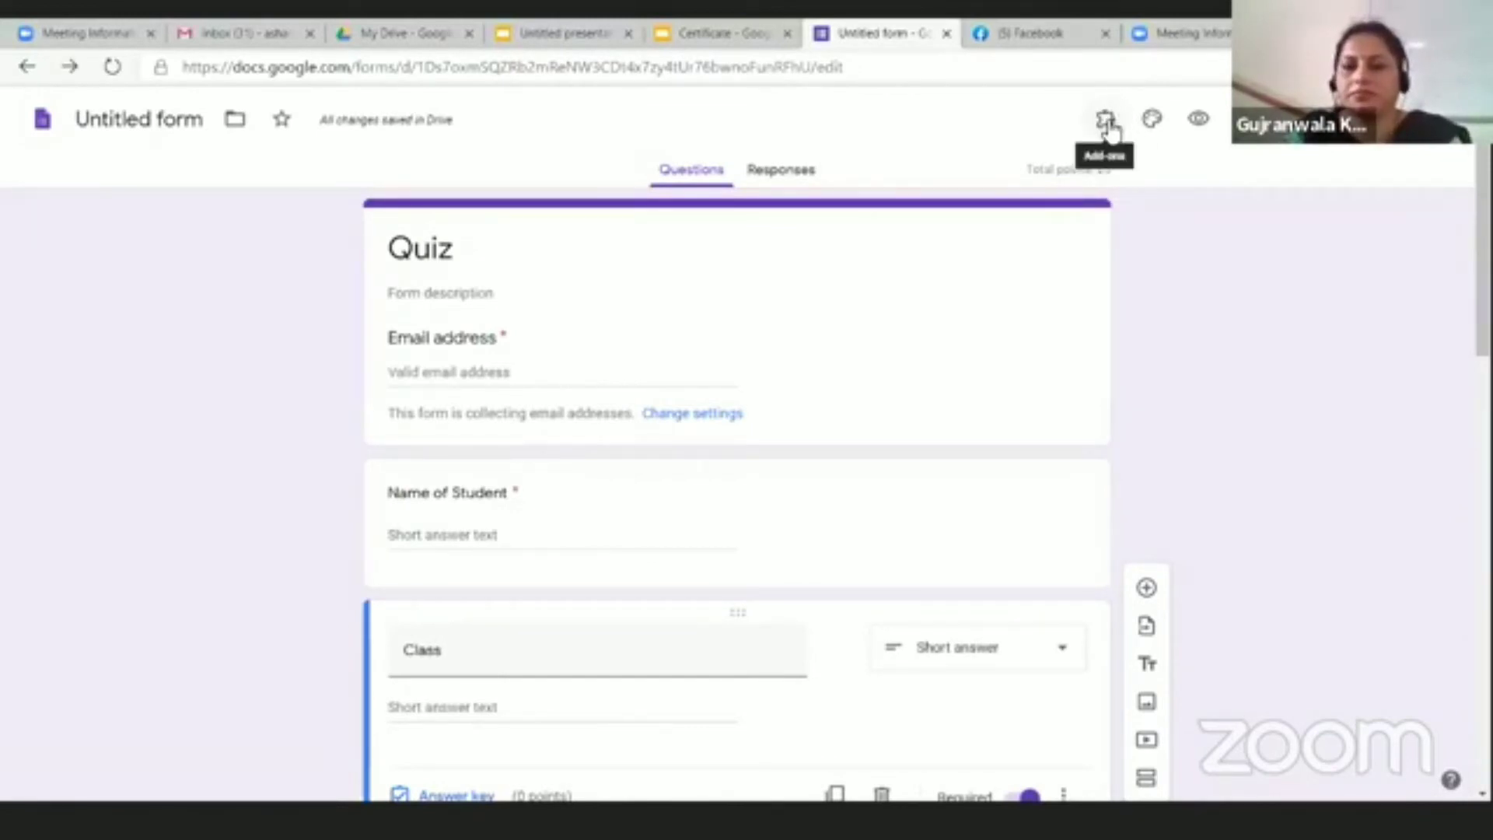
Step: Show the Certify'em controls from the Add-ons menu and turn certification ON for the quiz
click(1107, 125)
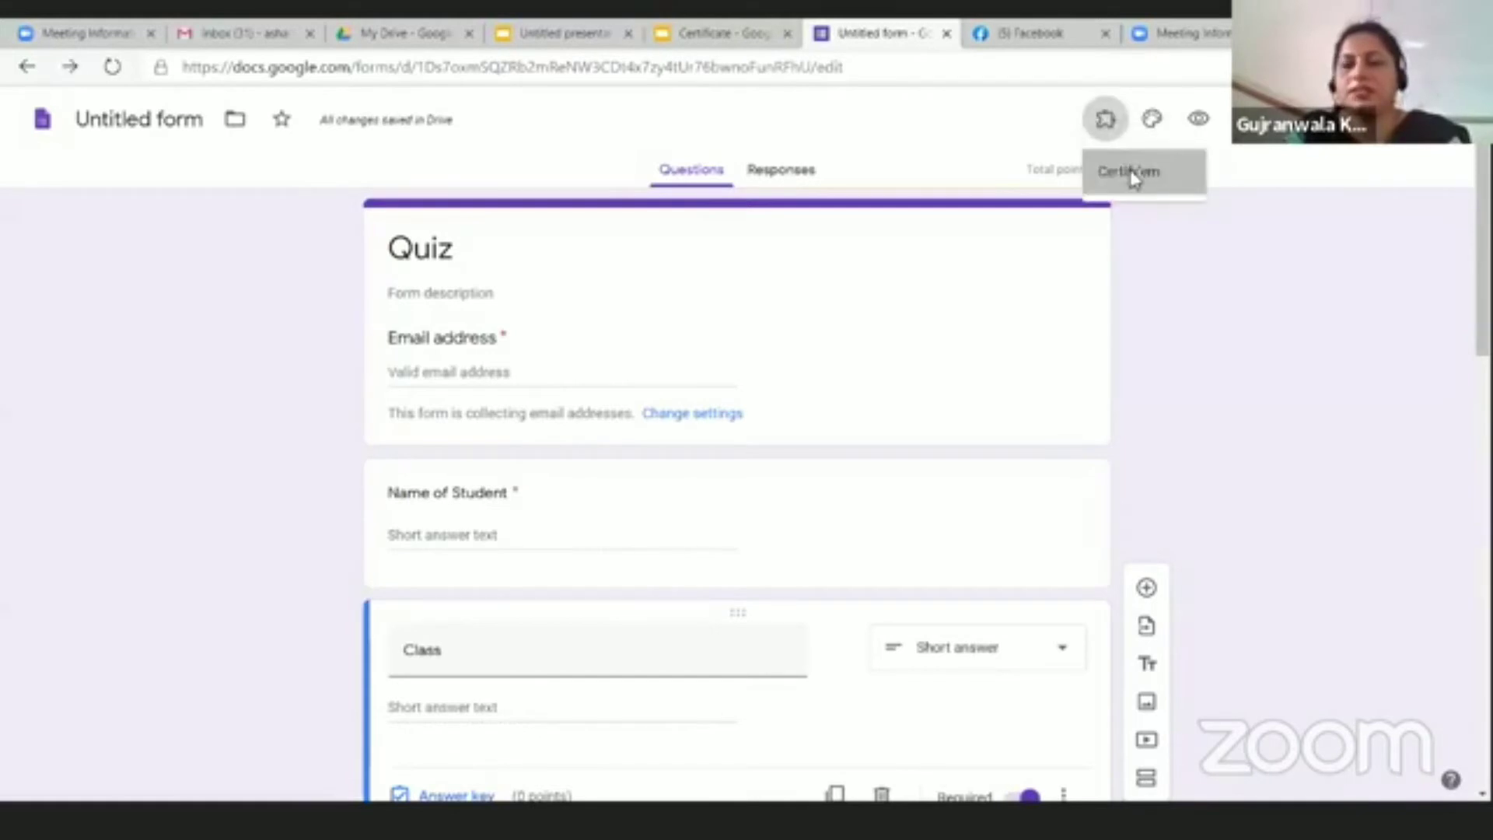
click(1133, 174)
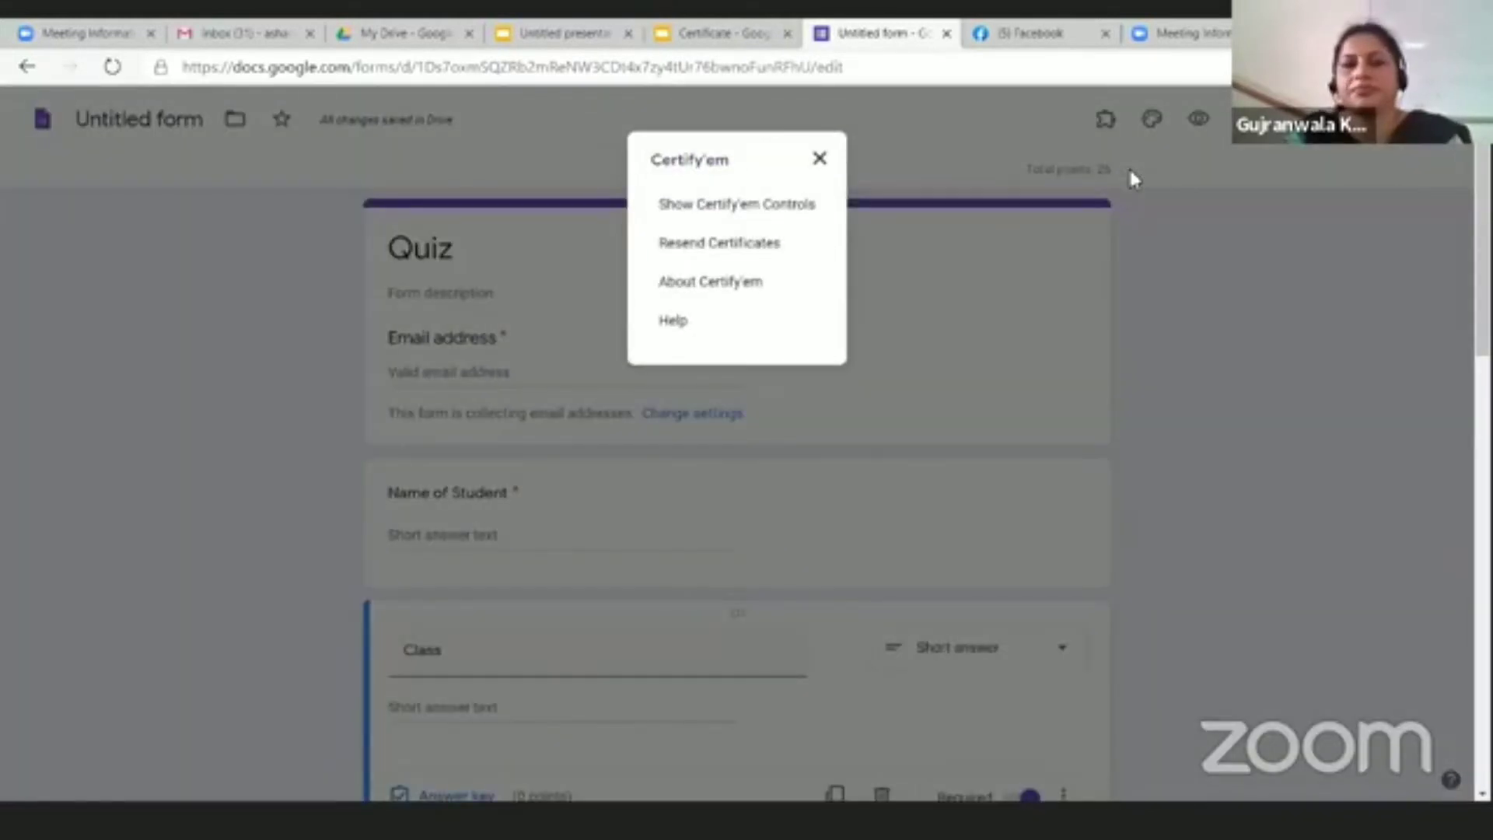
click(767, 210)
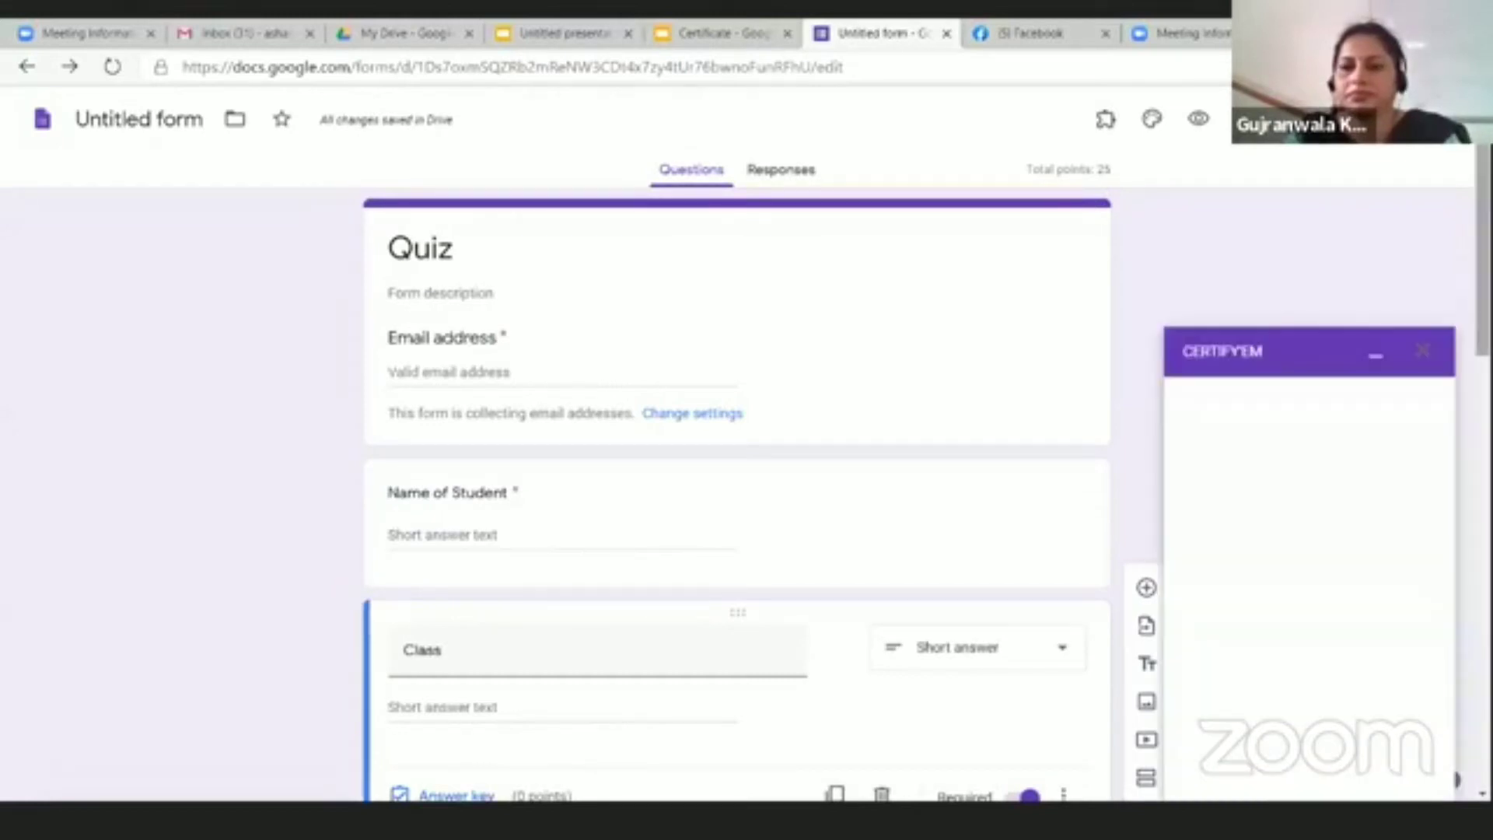
scroll(737, 497, down, 3)
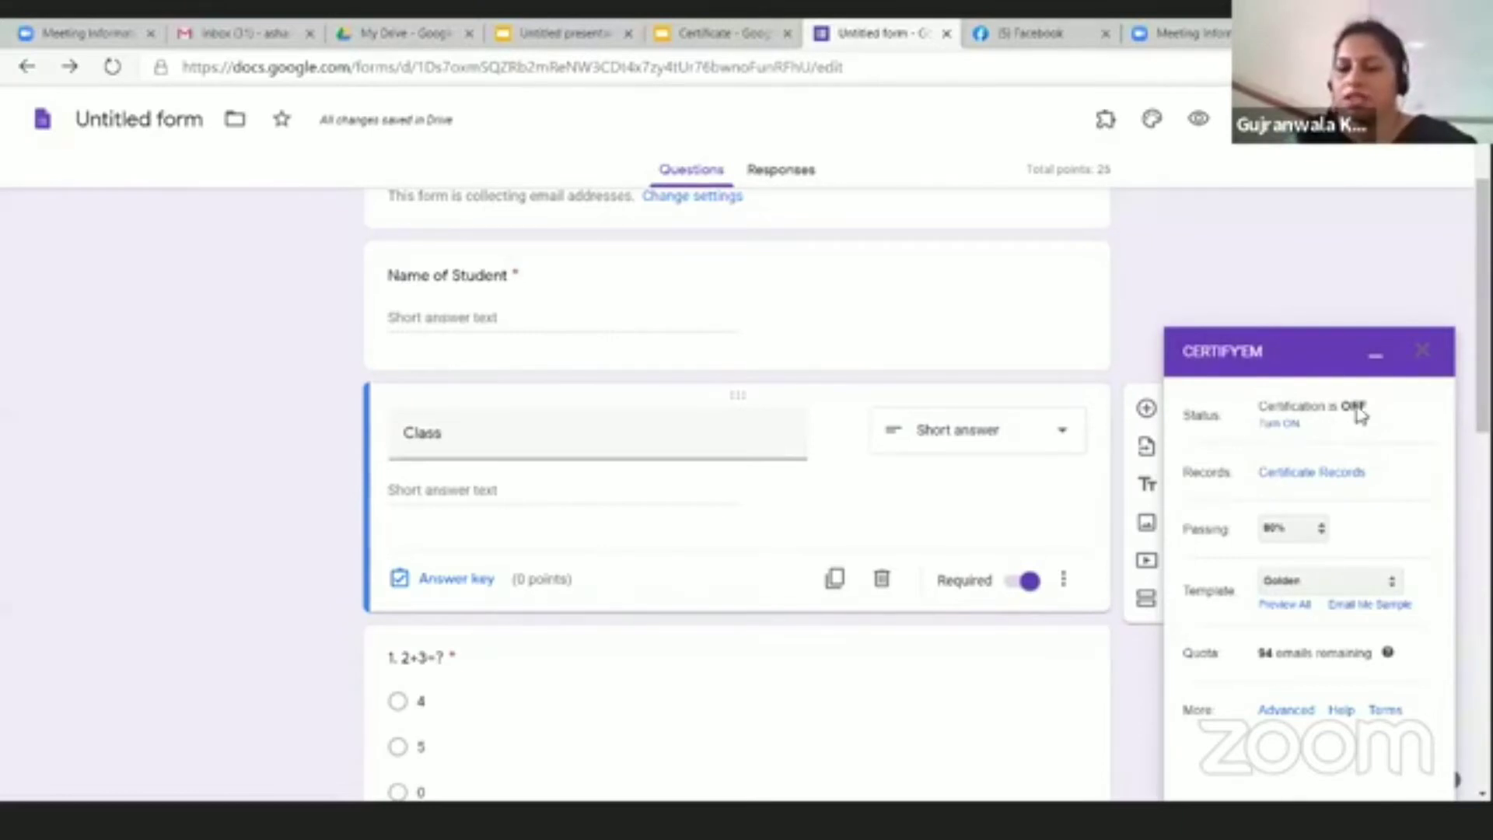
click(1280, 425)
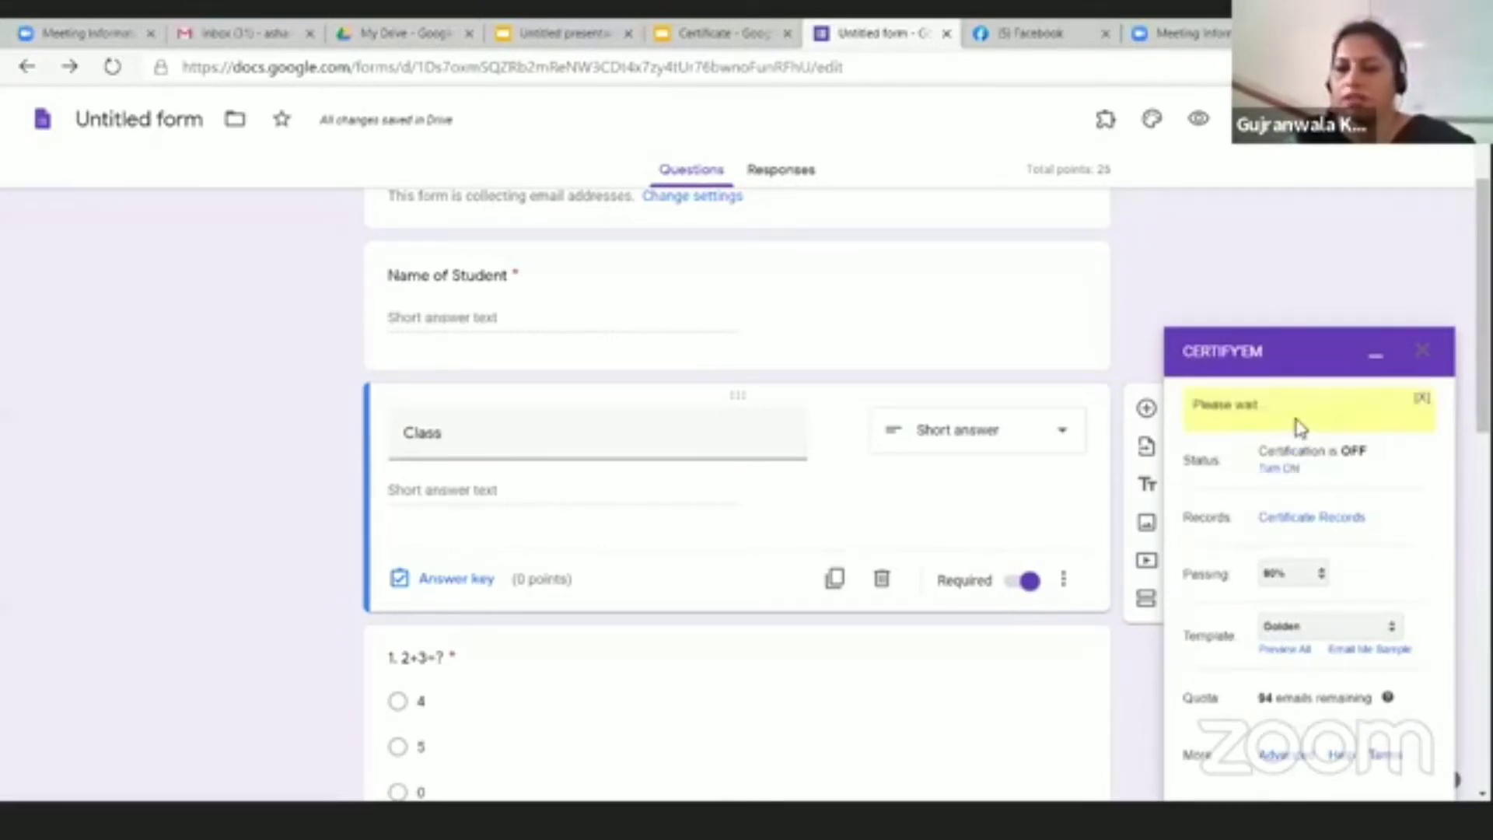
scroll(1285, 605, down, 3)
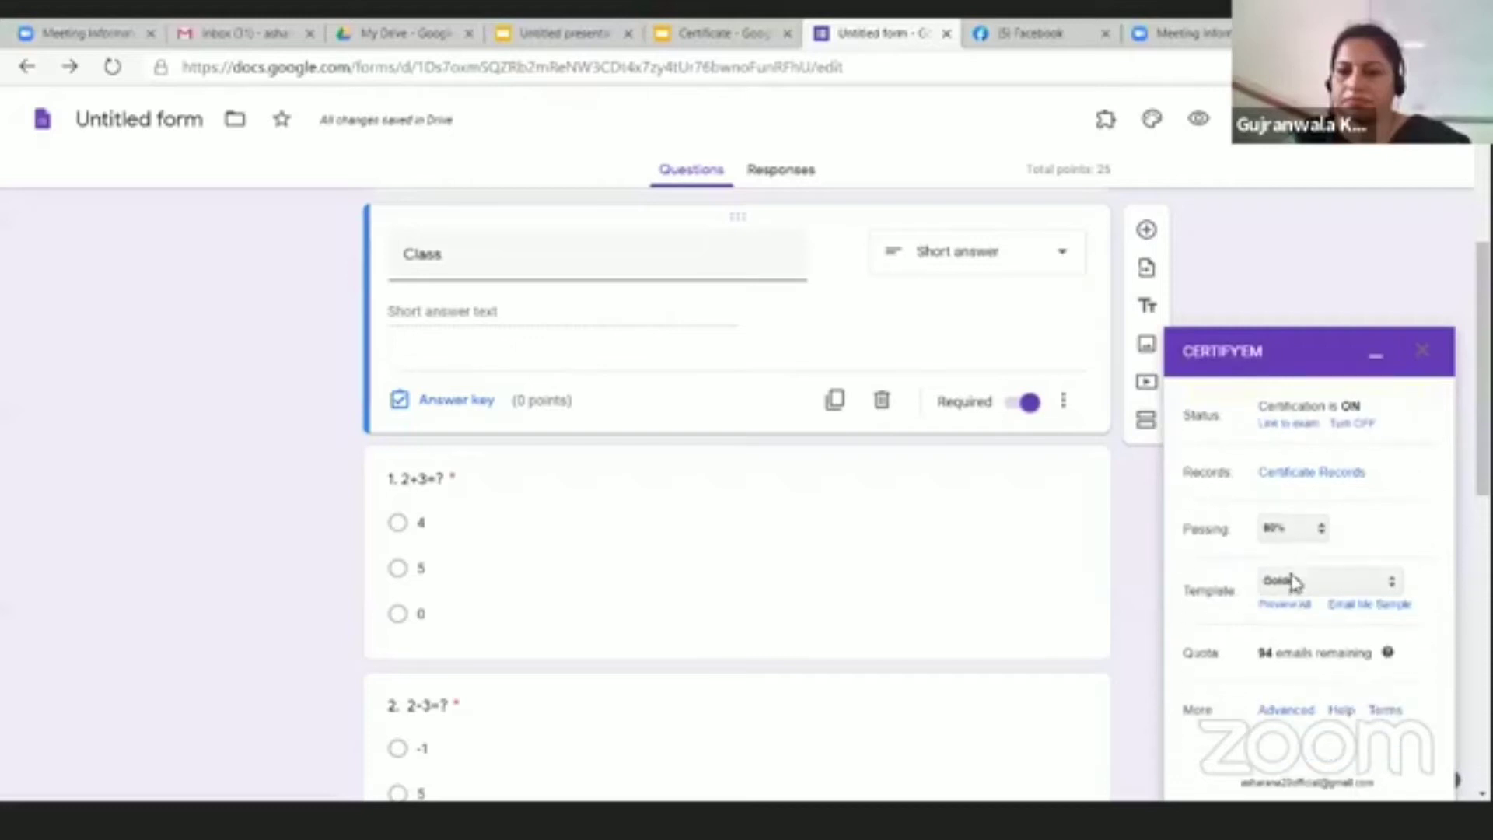
Step: Set the passing score to 50% and open the Preview All certificate template gallery
click(1282, 534)
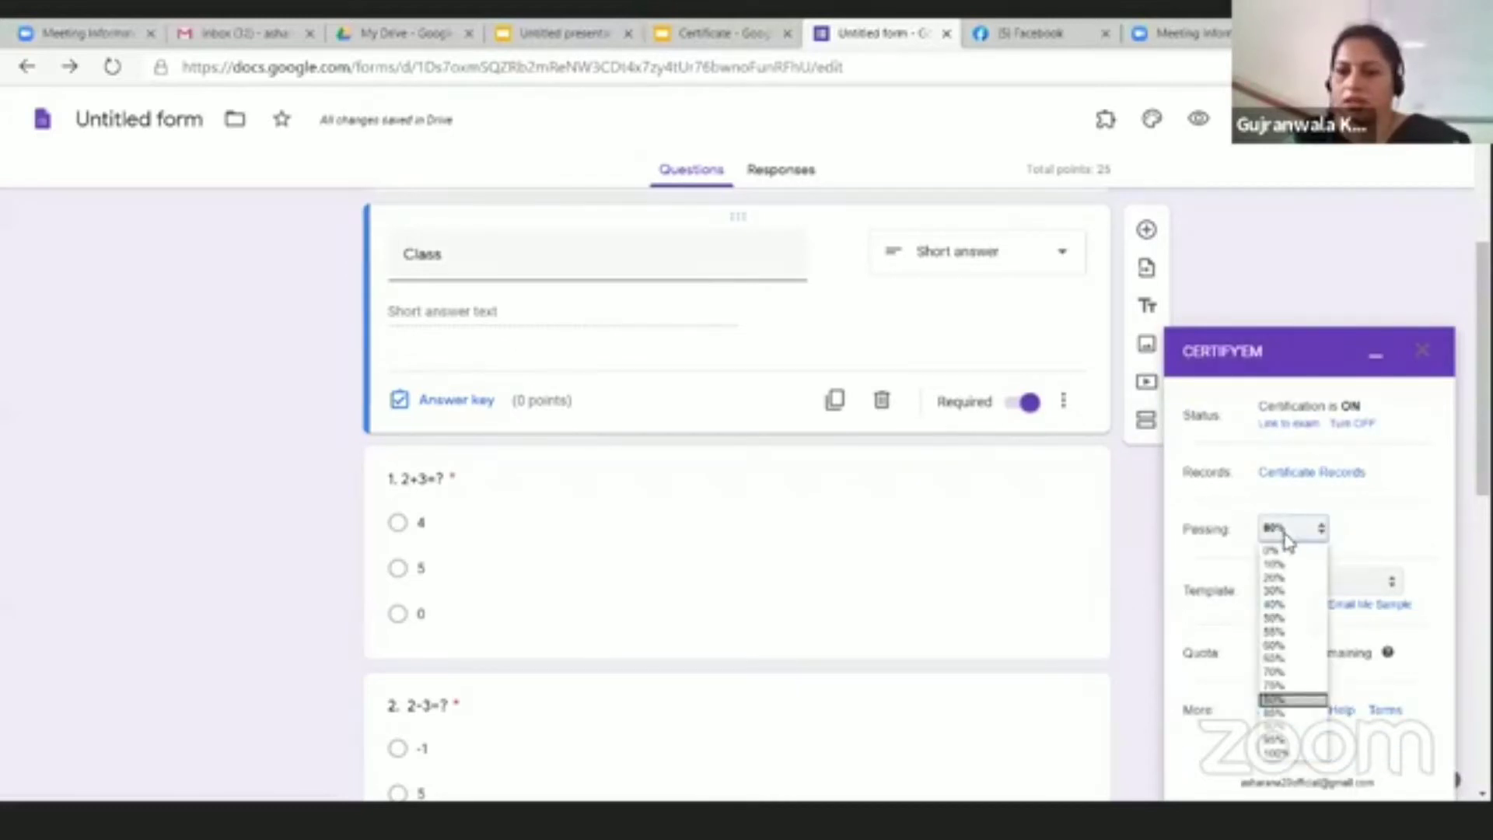
click(1281, 619)
scroll(1374, 655, down, 3)
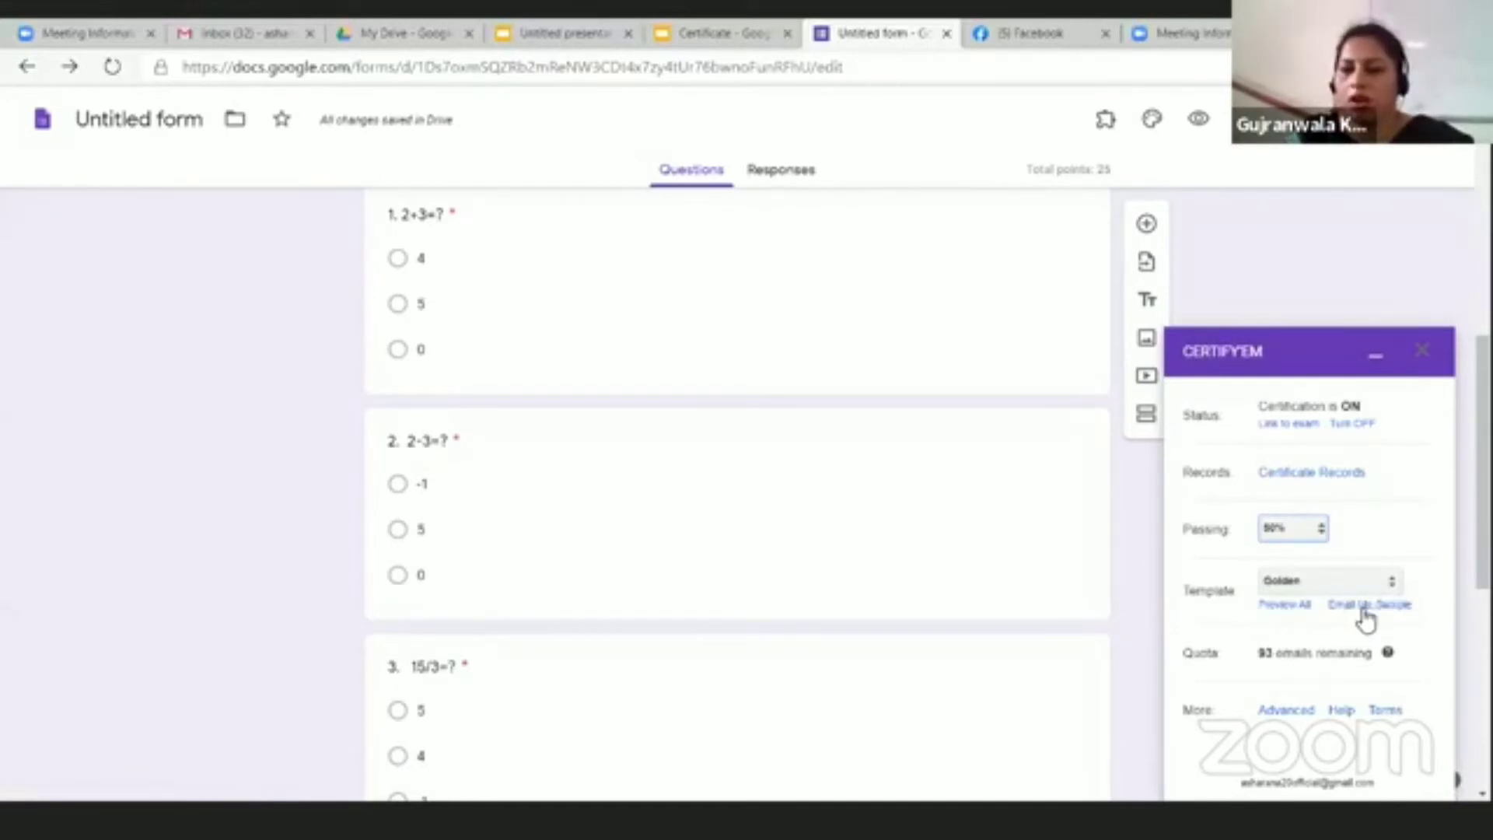
click(1291, 607)
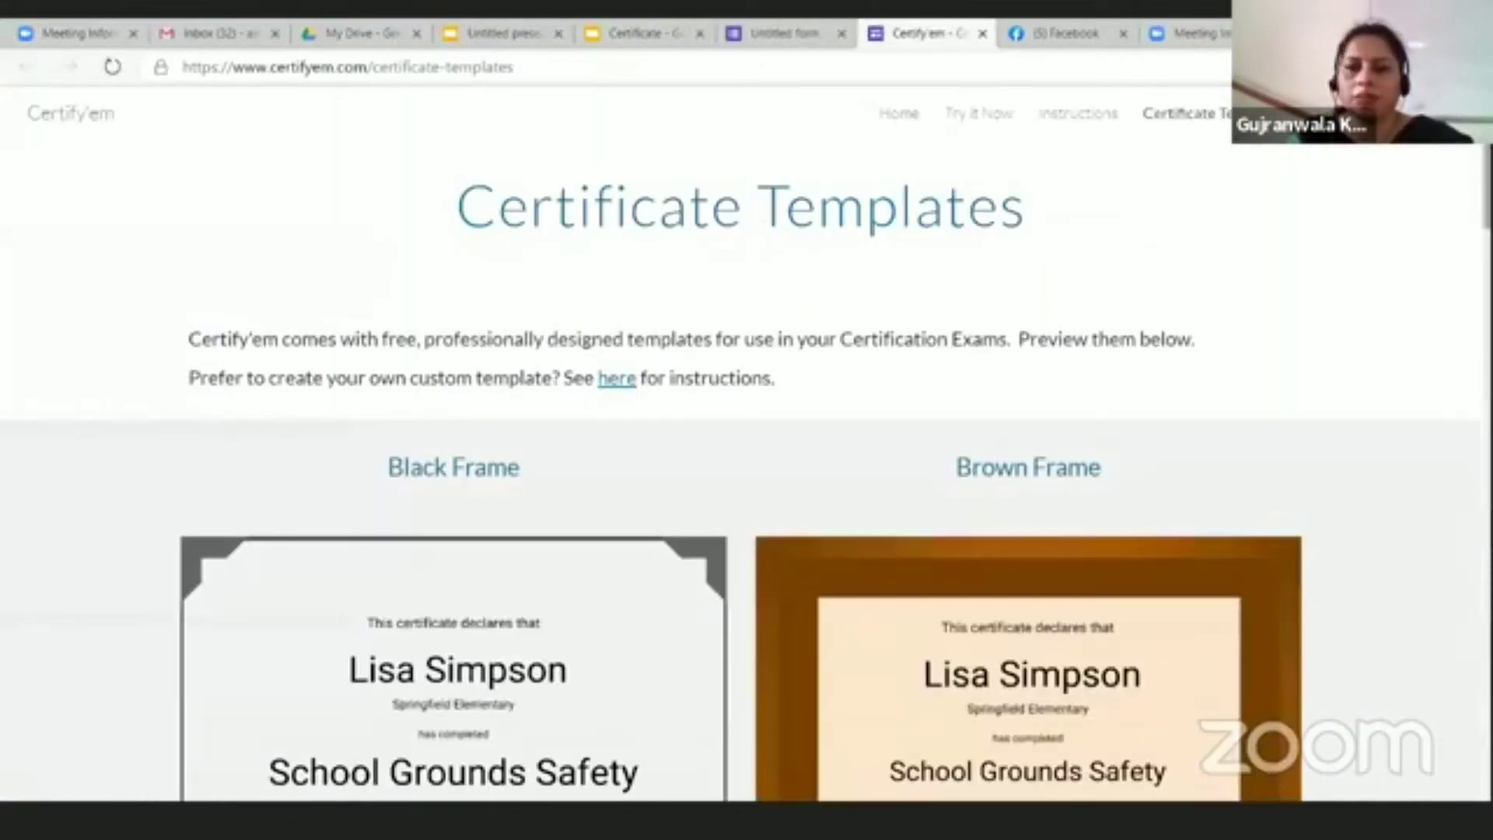
Step: Browse the certificate designs like Black Frame and Brown Frame, then close the gallery tab
scroll(746, 467, down, 10)
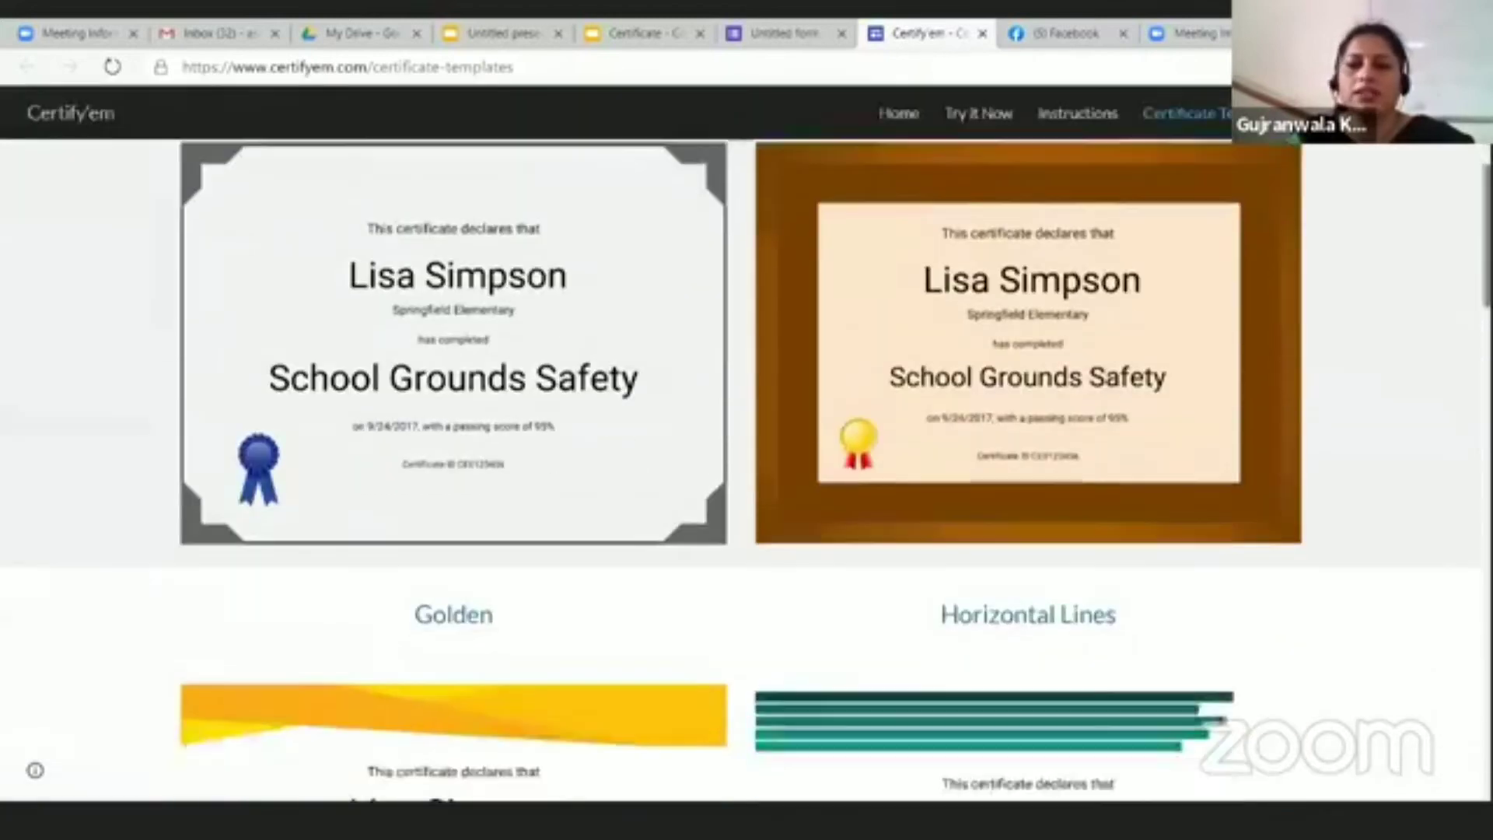
scroll(1441, 308, down, 7)
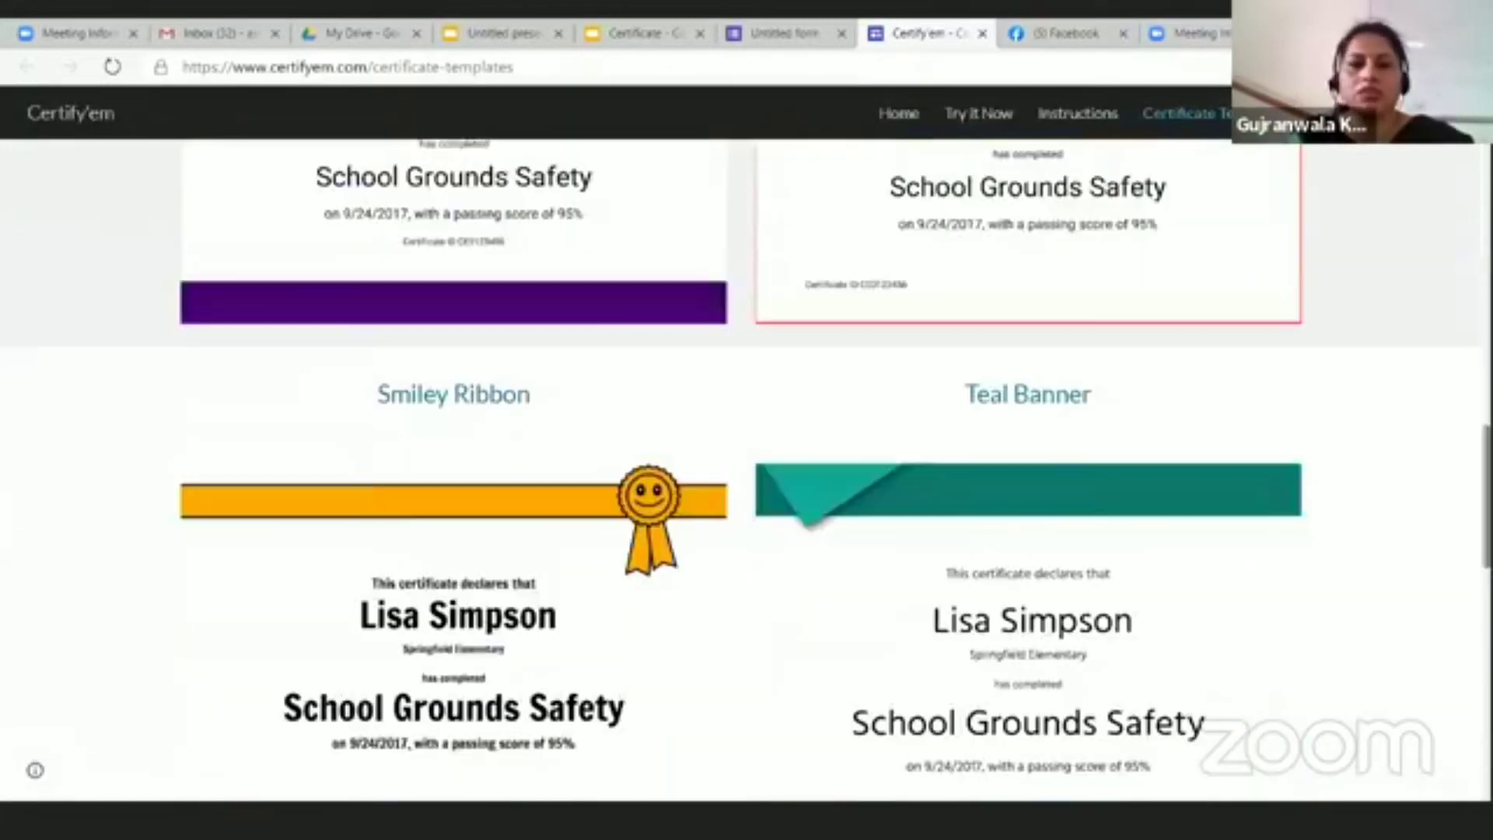
scroll(1441, 308, up, 15)
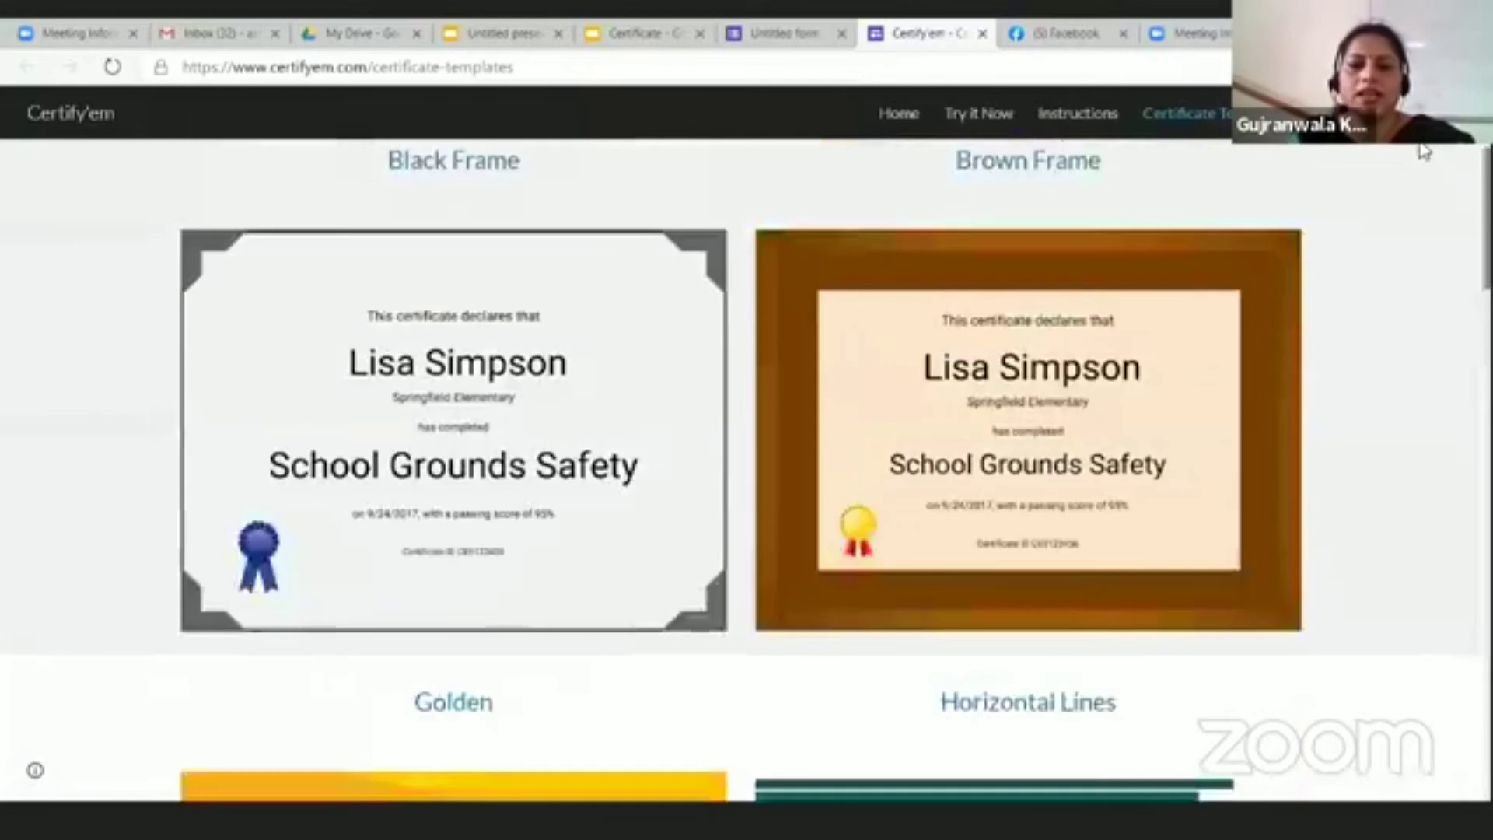
scroll(983, 121, down, 1)
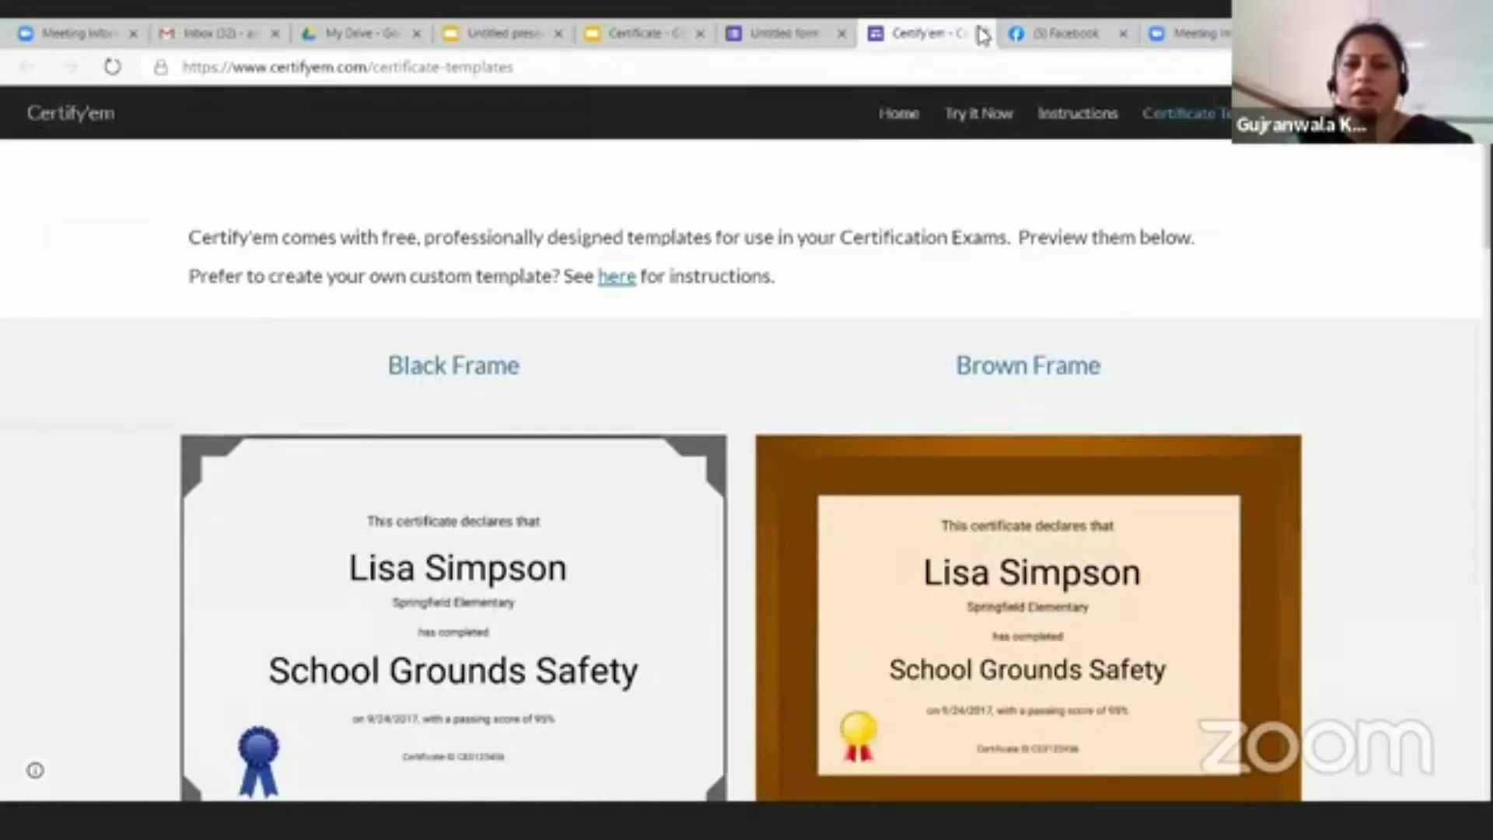
click(983, 34)
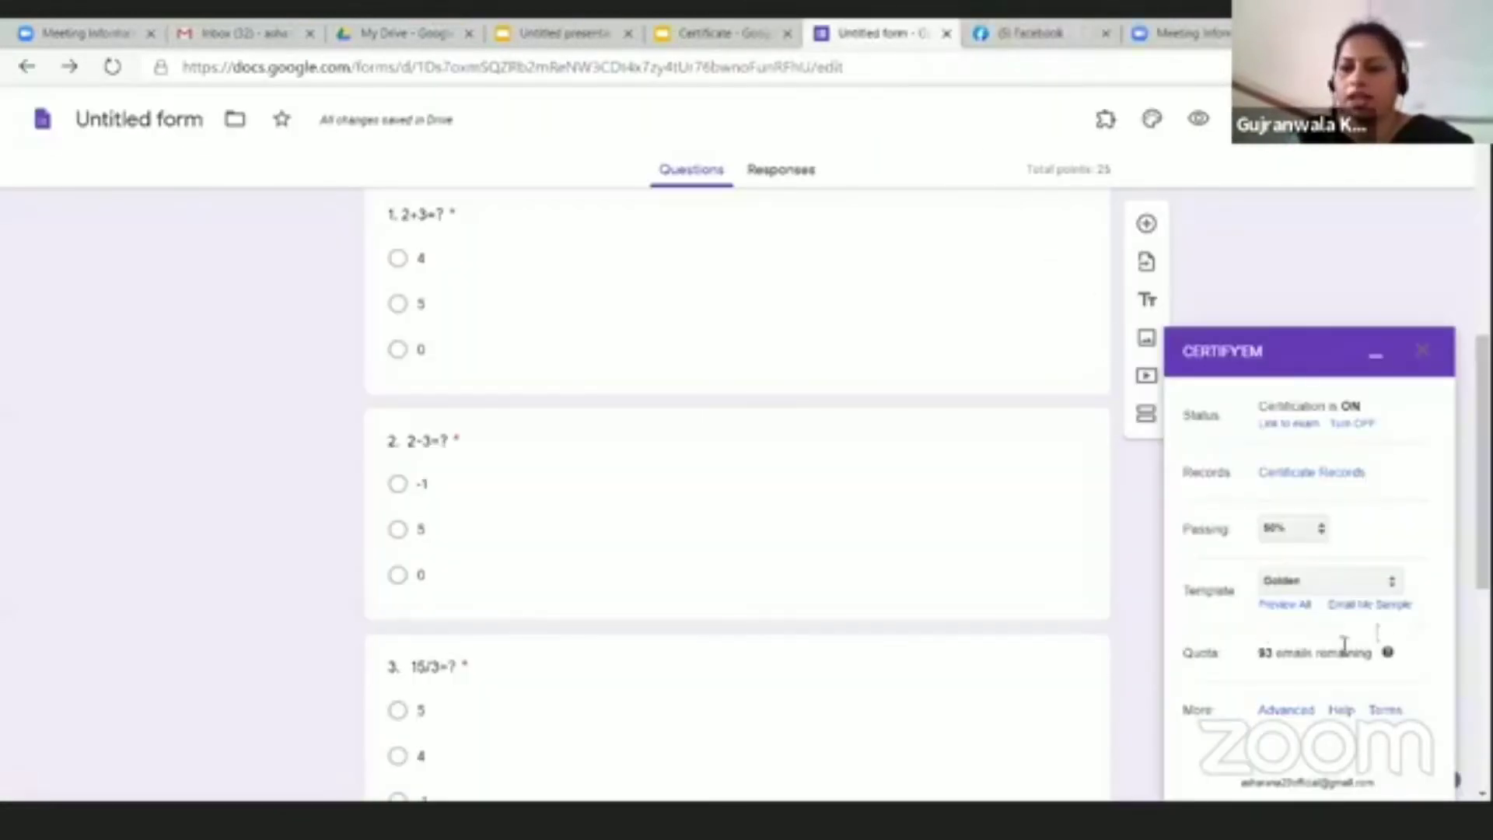
Step: Zoom the page in and choose Use a Custom Template from the Certify'em Template dropdown
click(1391, 584)
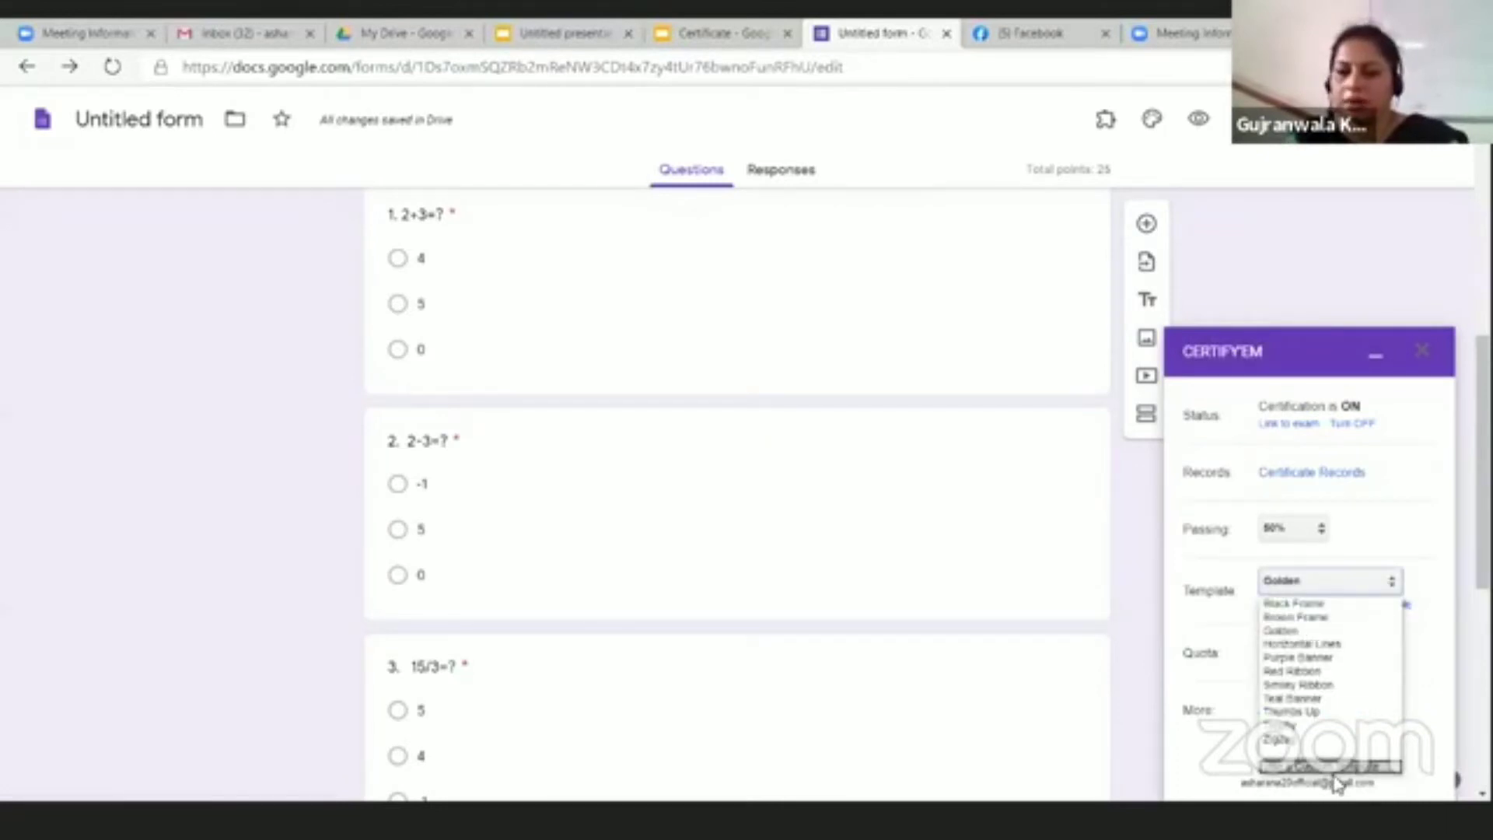
key(ctrl+plus)
key(ctrl+plus)
key(ctrl+plus)
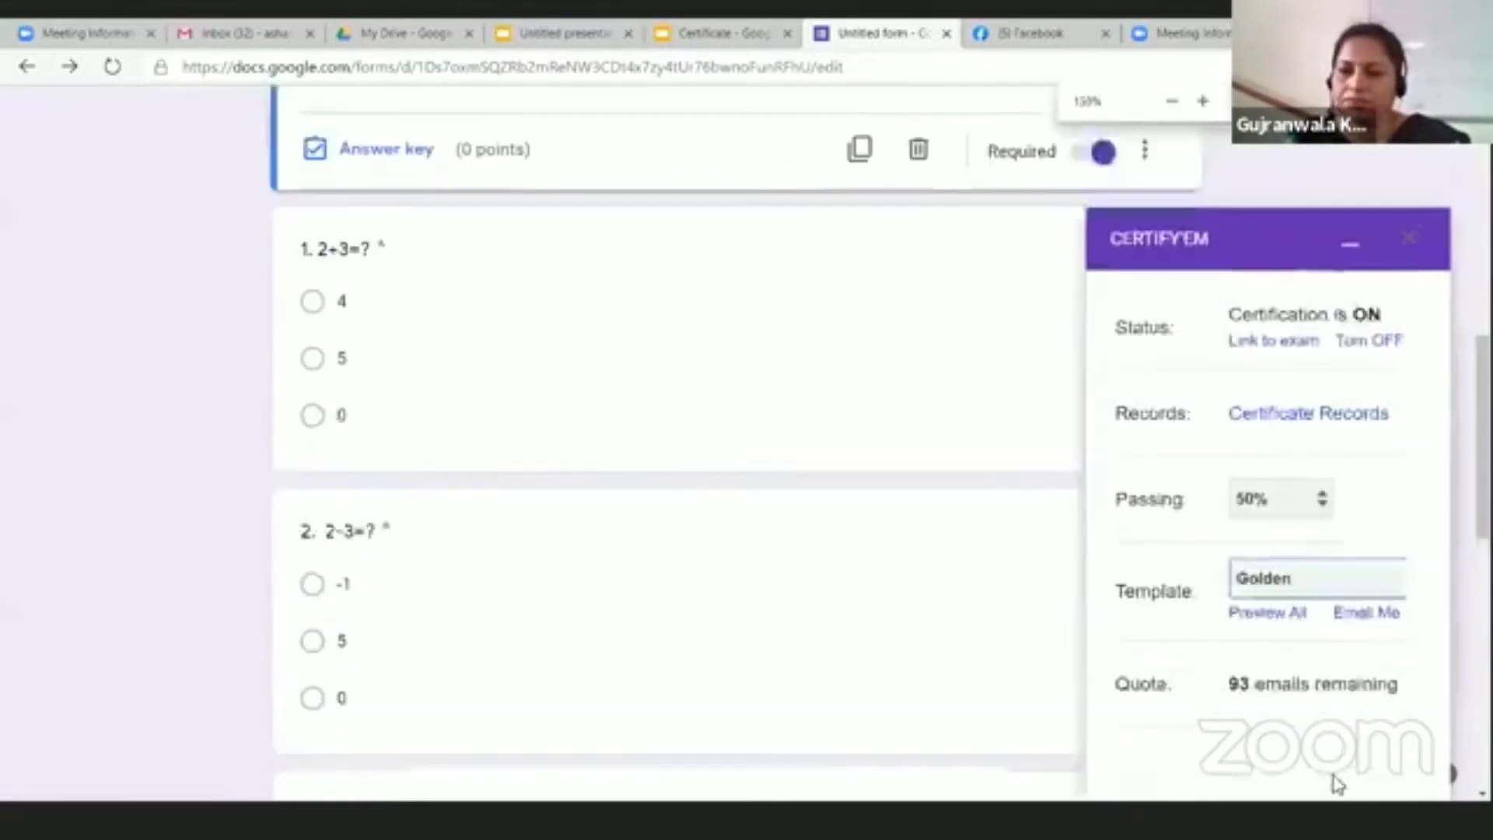
scroll(1326, 535, down, 2)
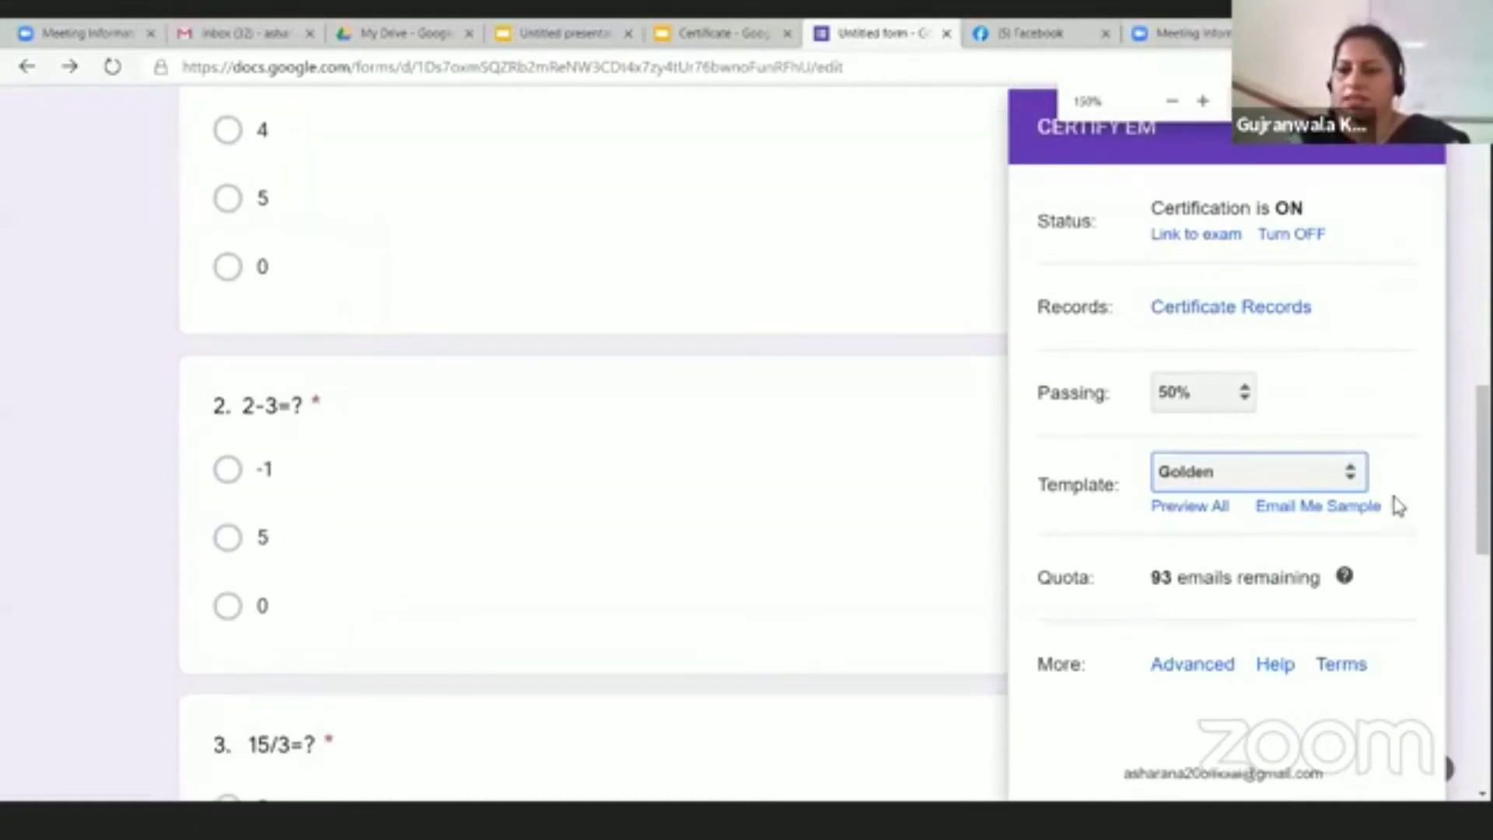
scroll(1423, 591, down, 1)
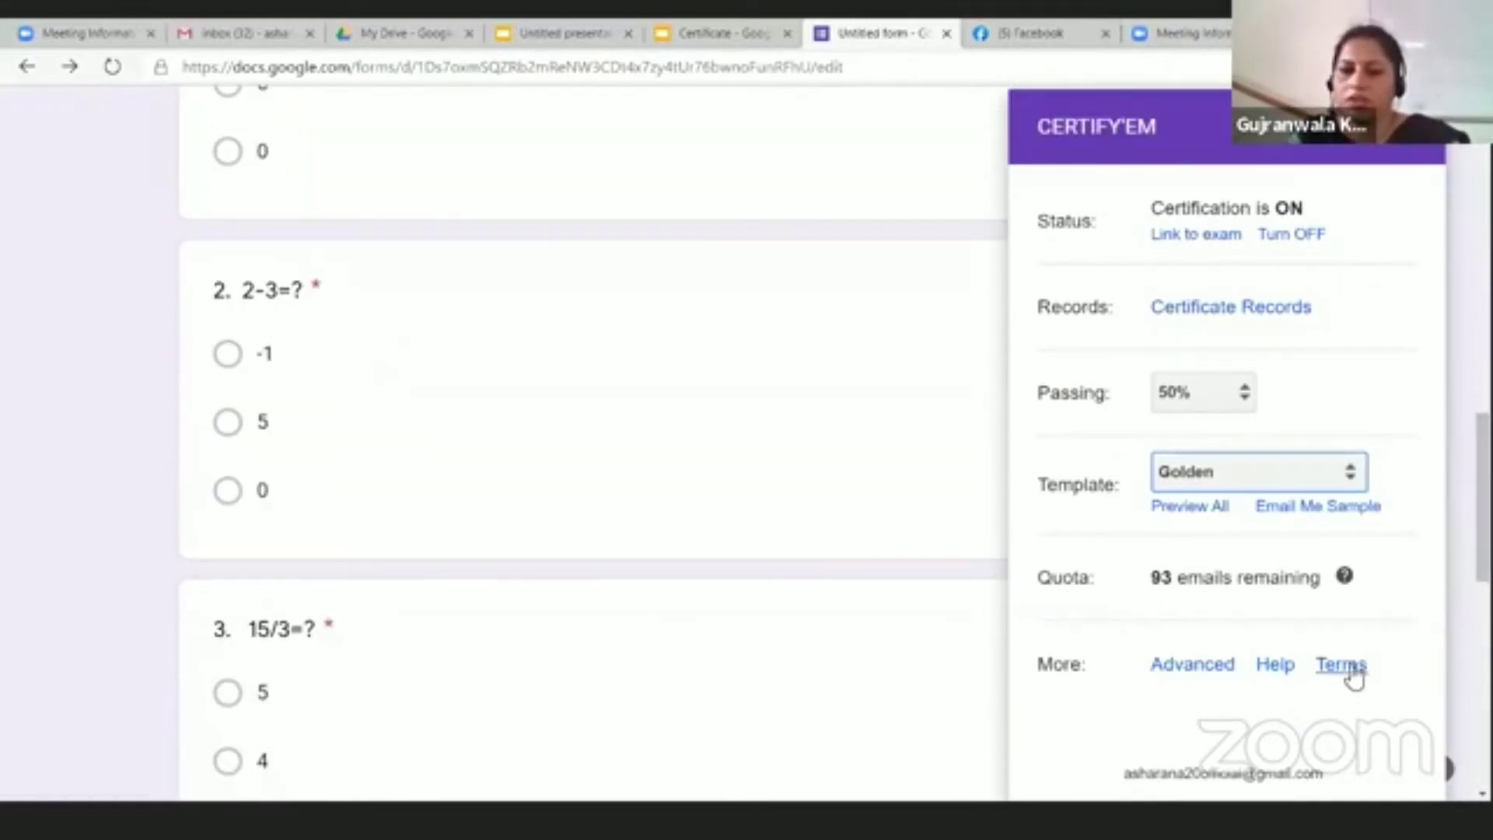
click(1350, 476)
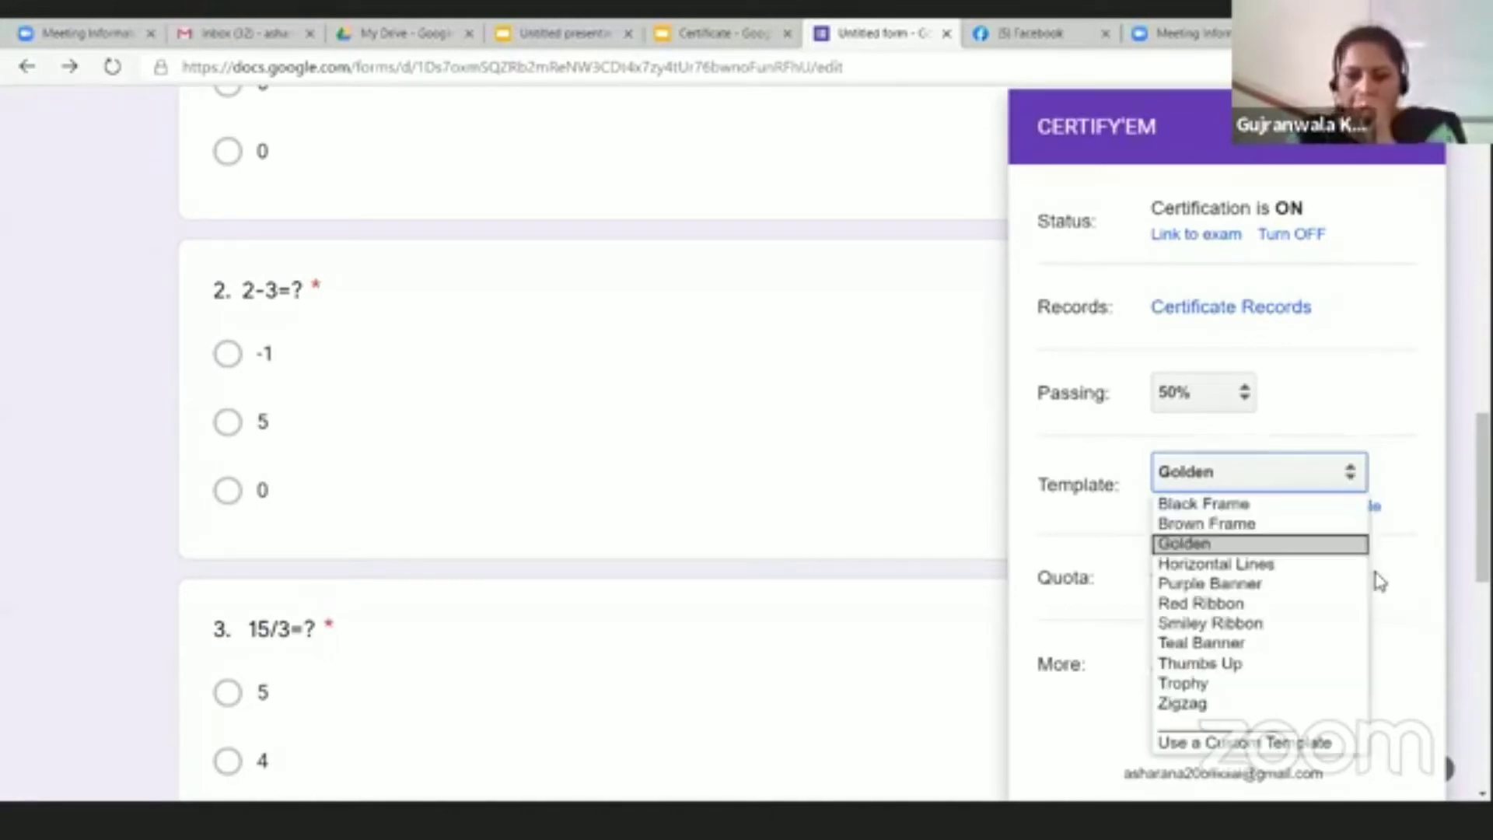
click(1320, 745)
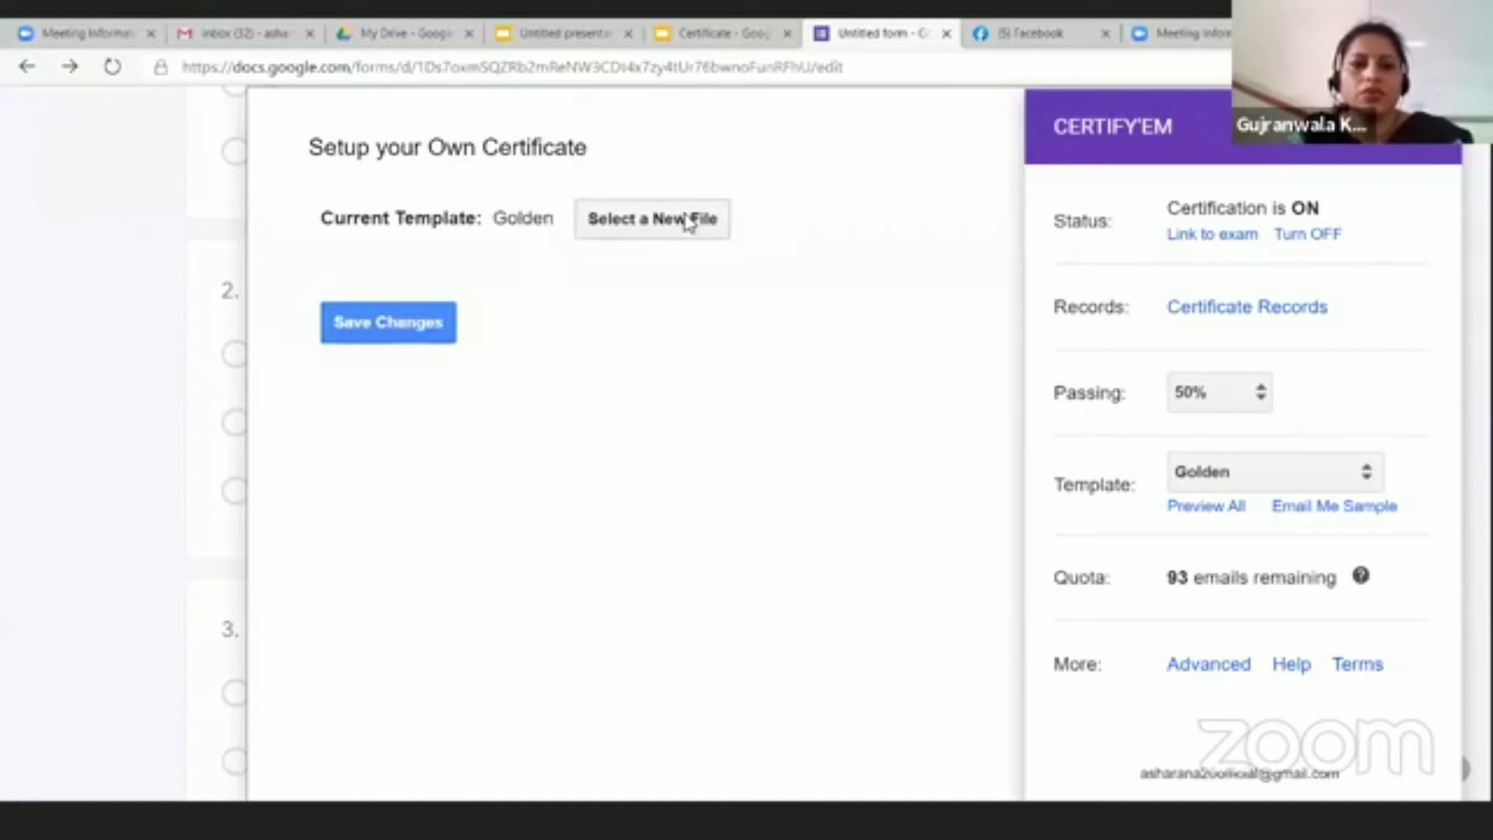
Step: Select the 'Certificate' Slides presentation as the custom template and save the change
click(686, 221)
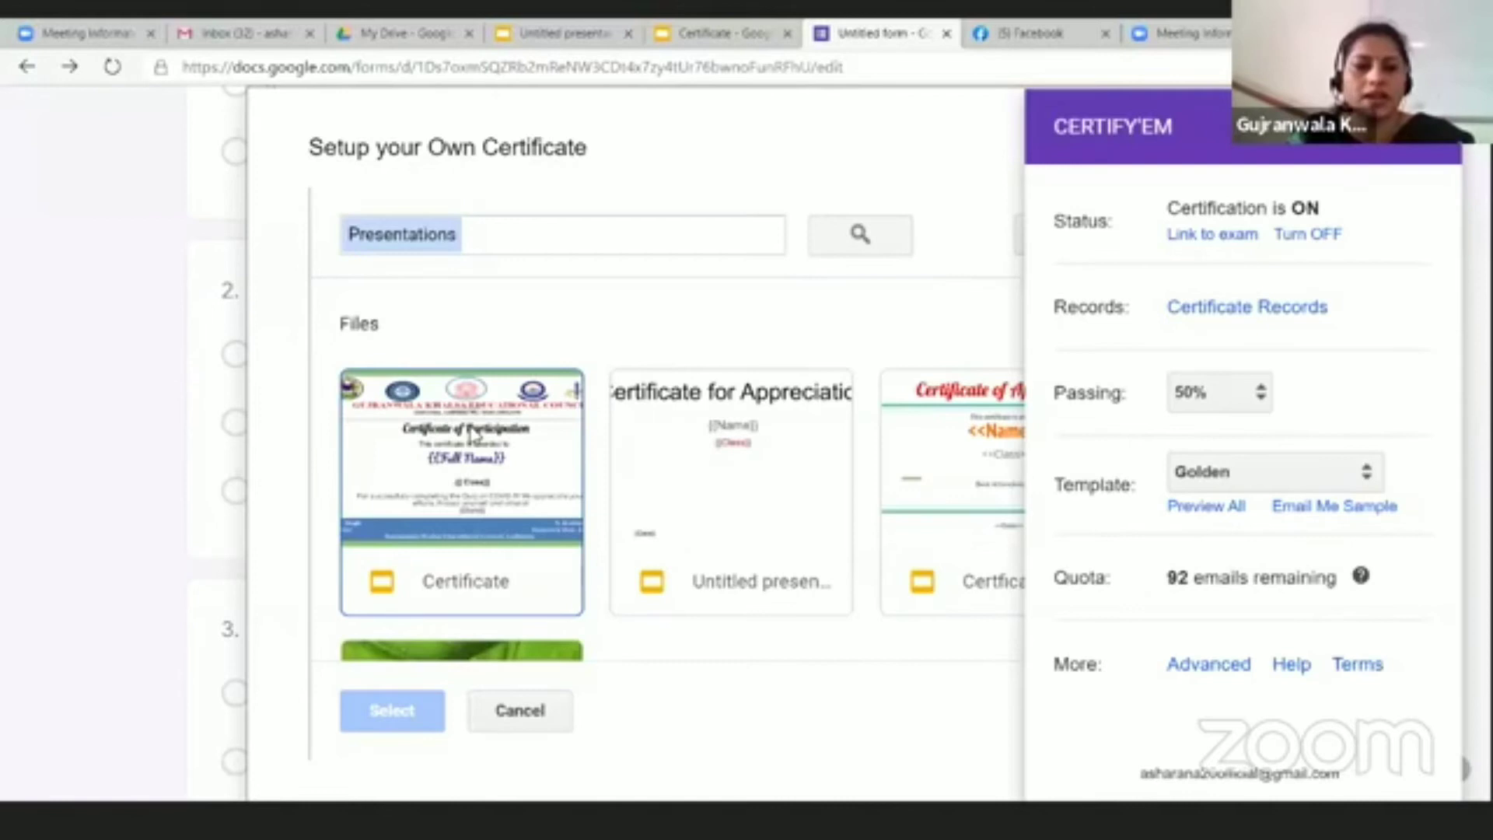
click(476, 438)
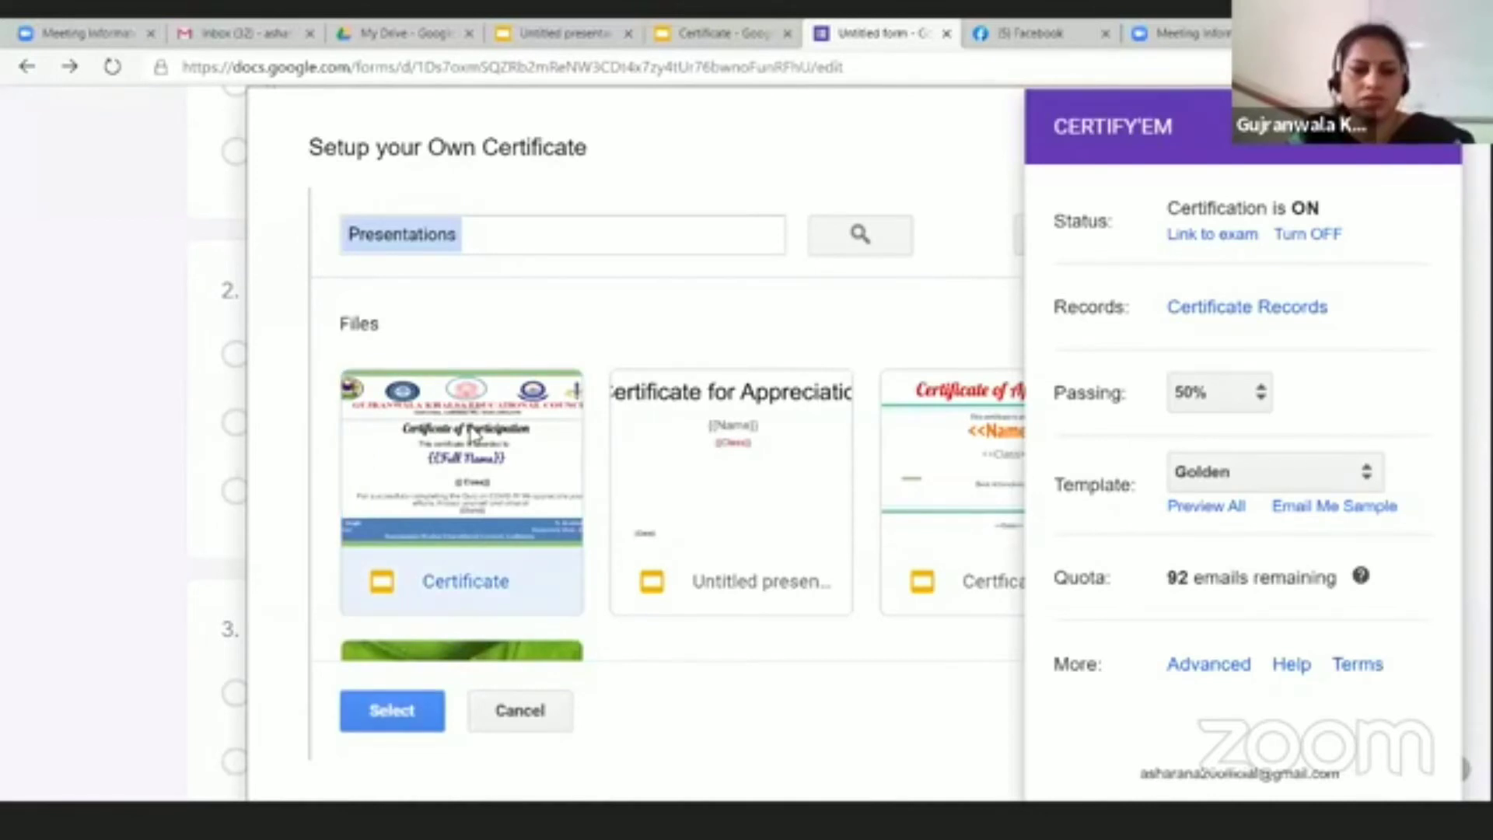
click(421, 709)
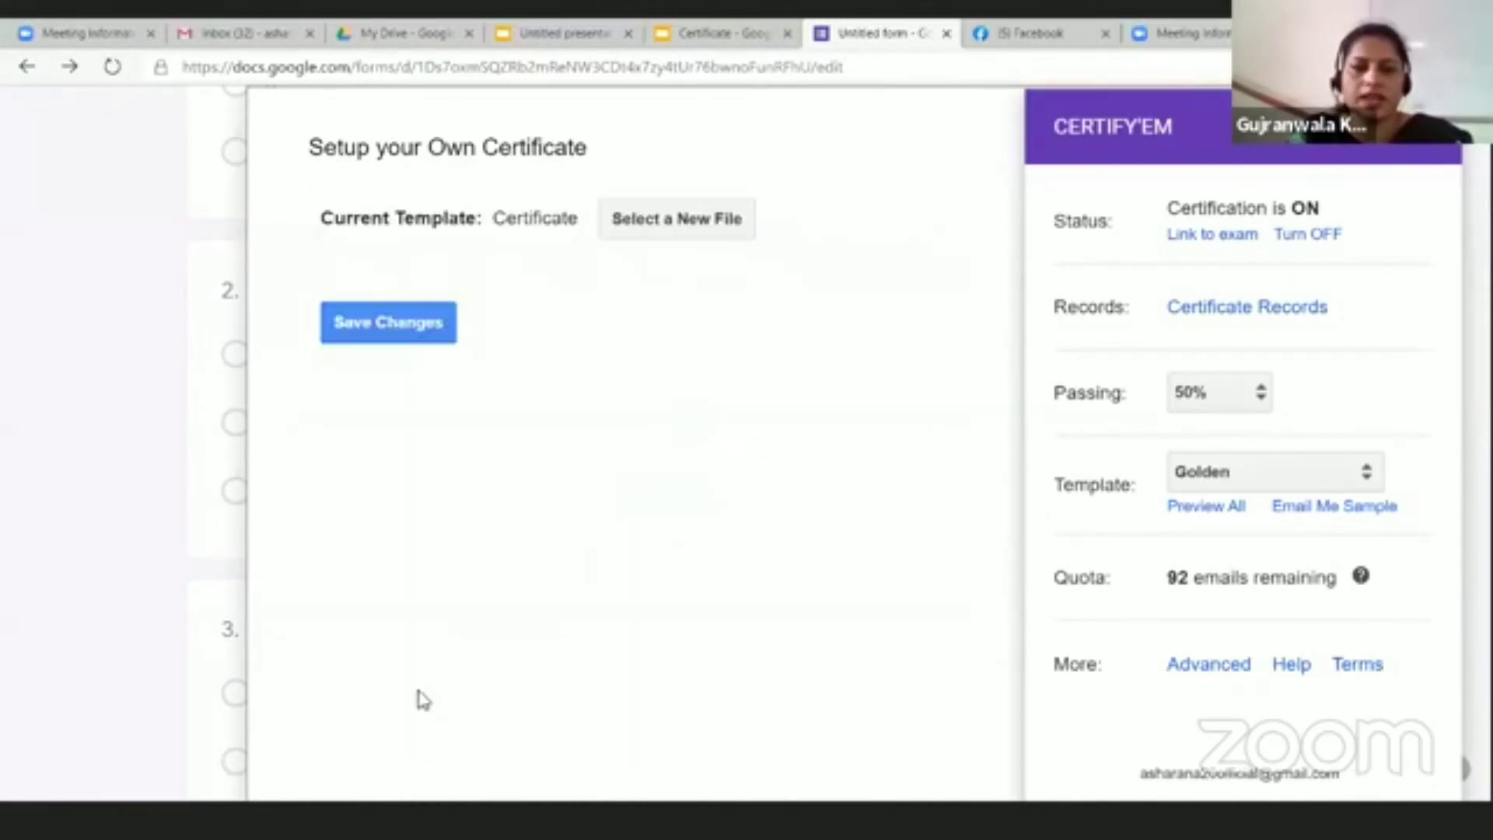
click(383, 327)
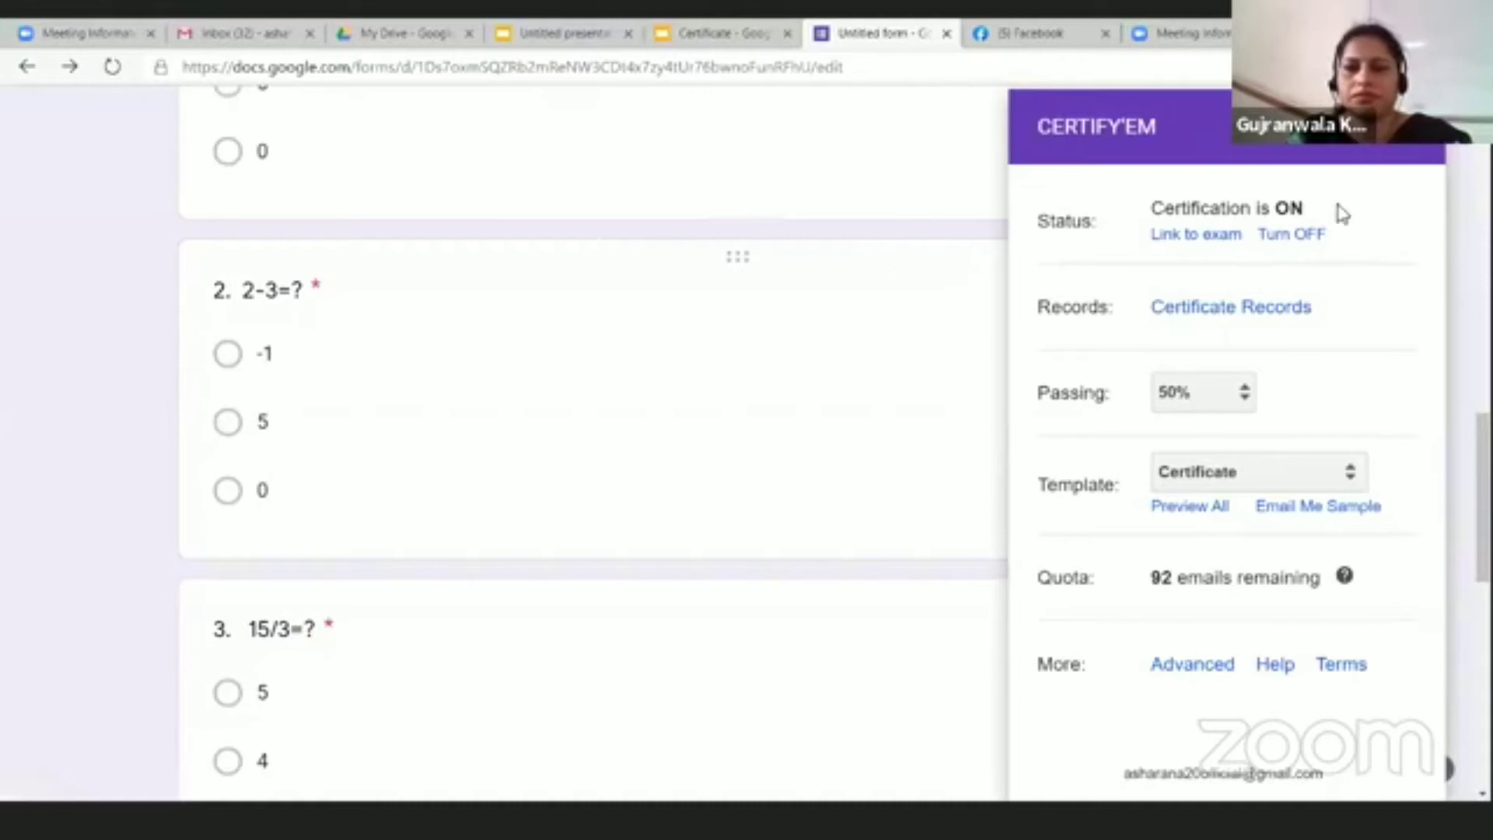
scroll(1376, 591, down, 4)
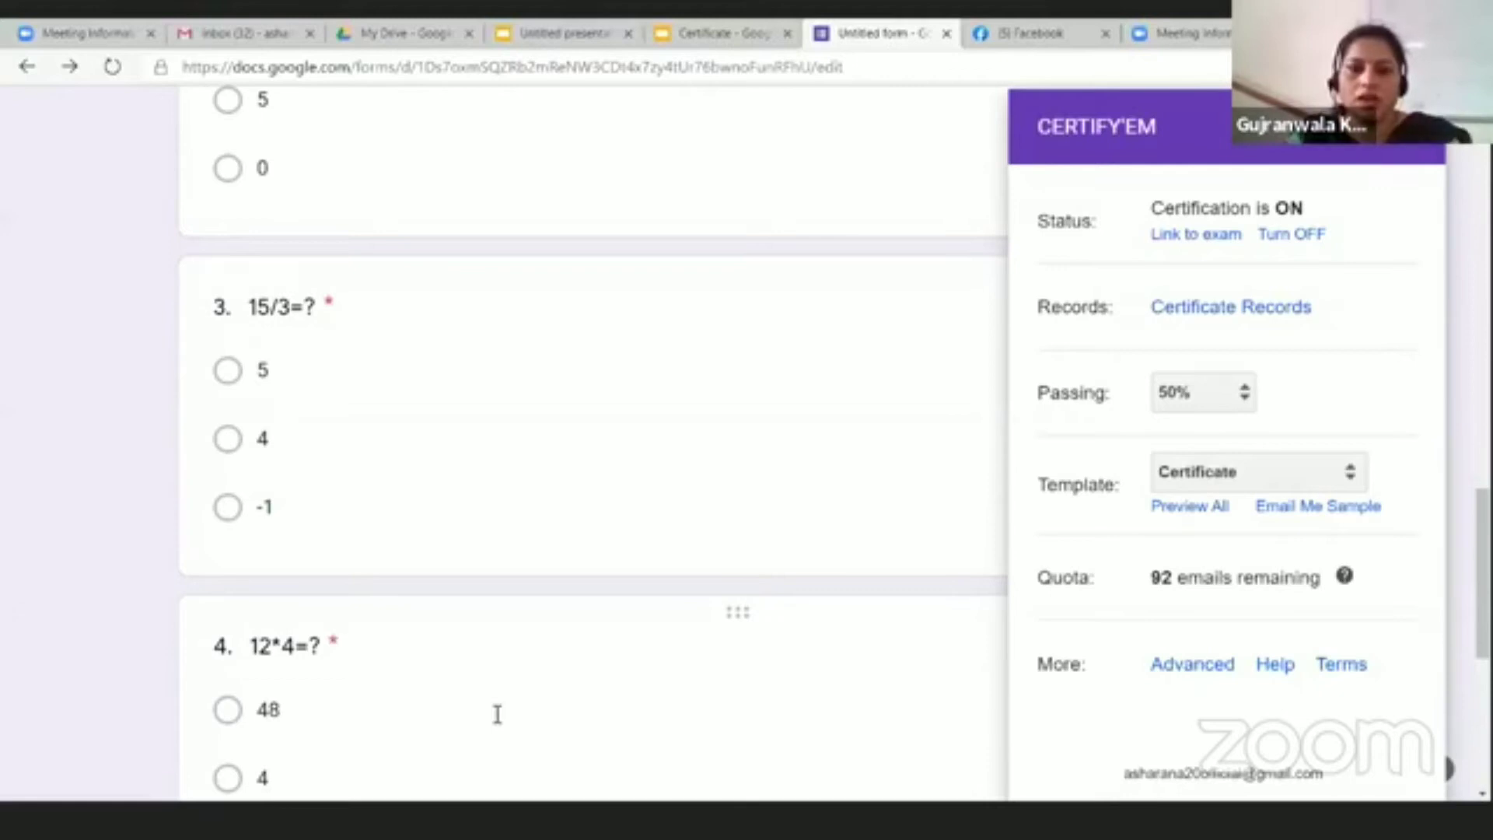
Step: Review the Certify'em advanced options, including submission message, sender name and PDF email delivery, and save them
click(1183, 668)
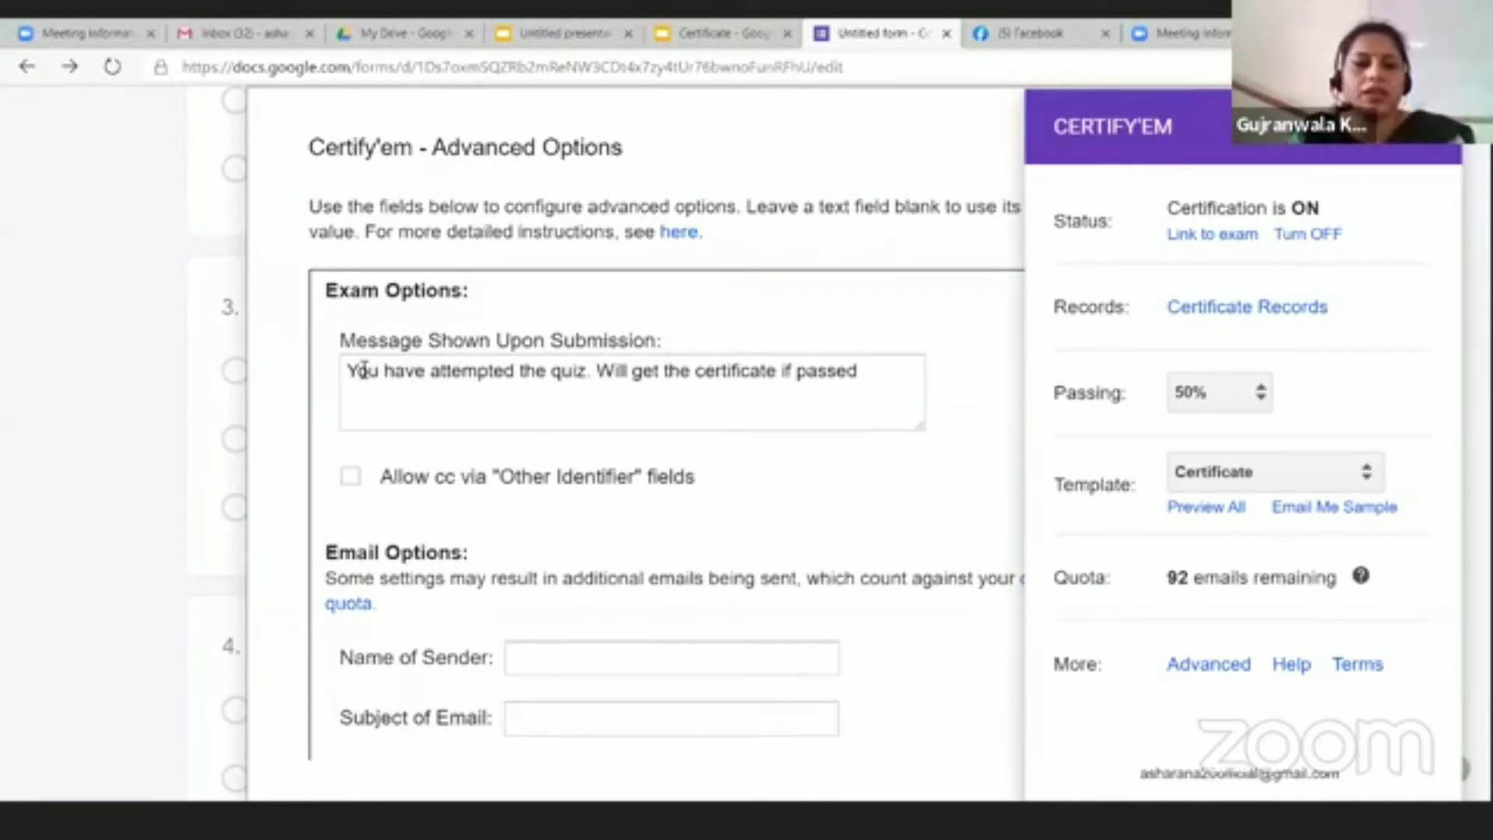
drag(363, 371, 581, 378)
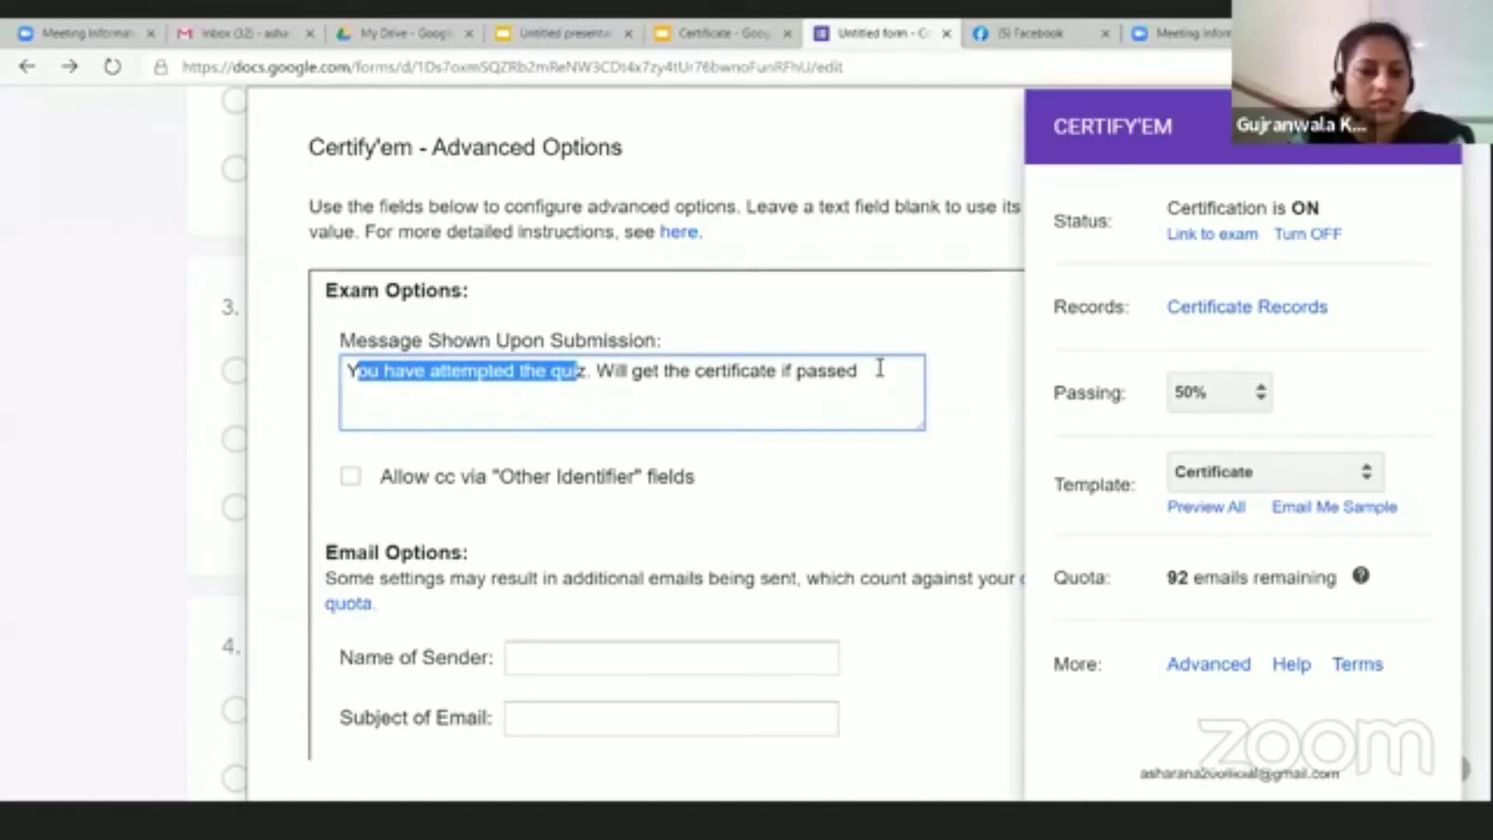
click(534, 660)
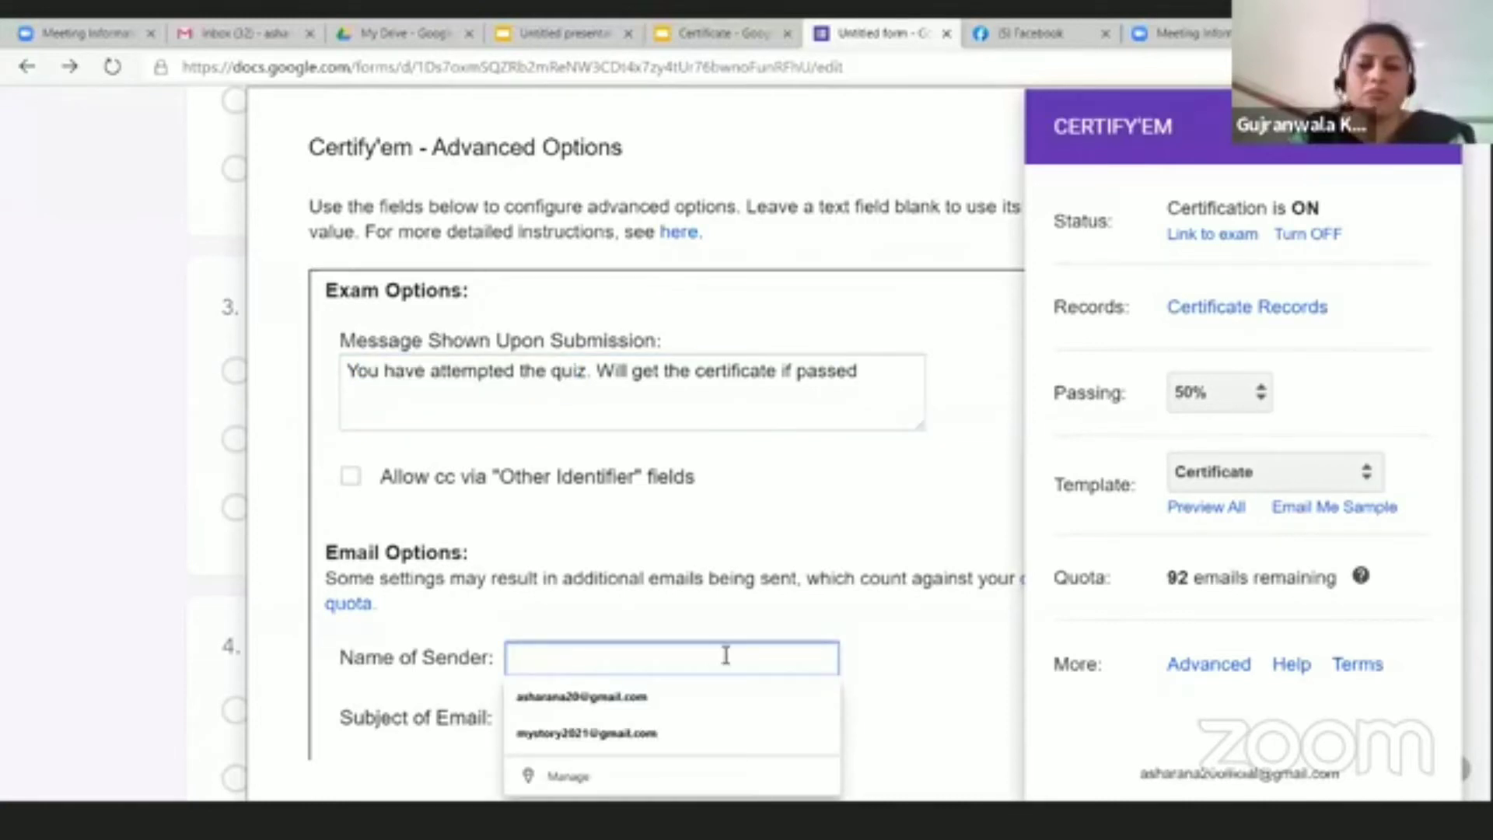
scroll(726, 655, down, 4)
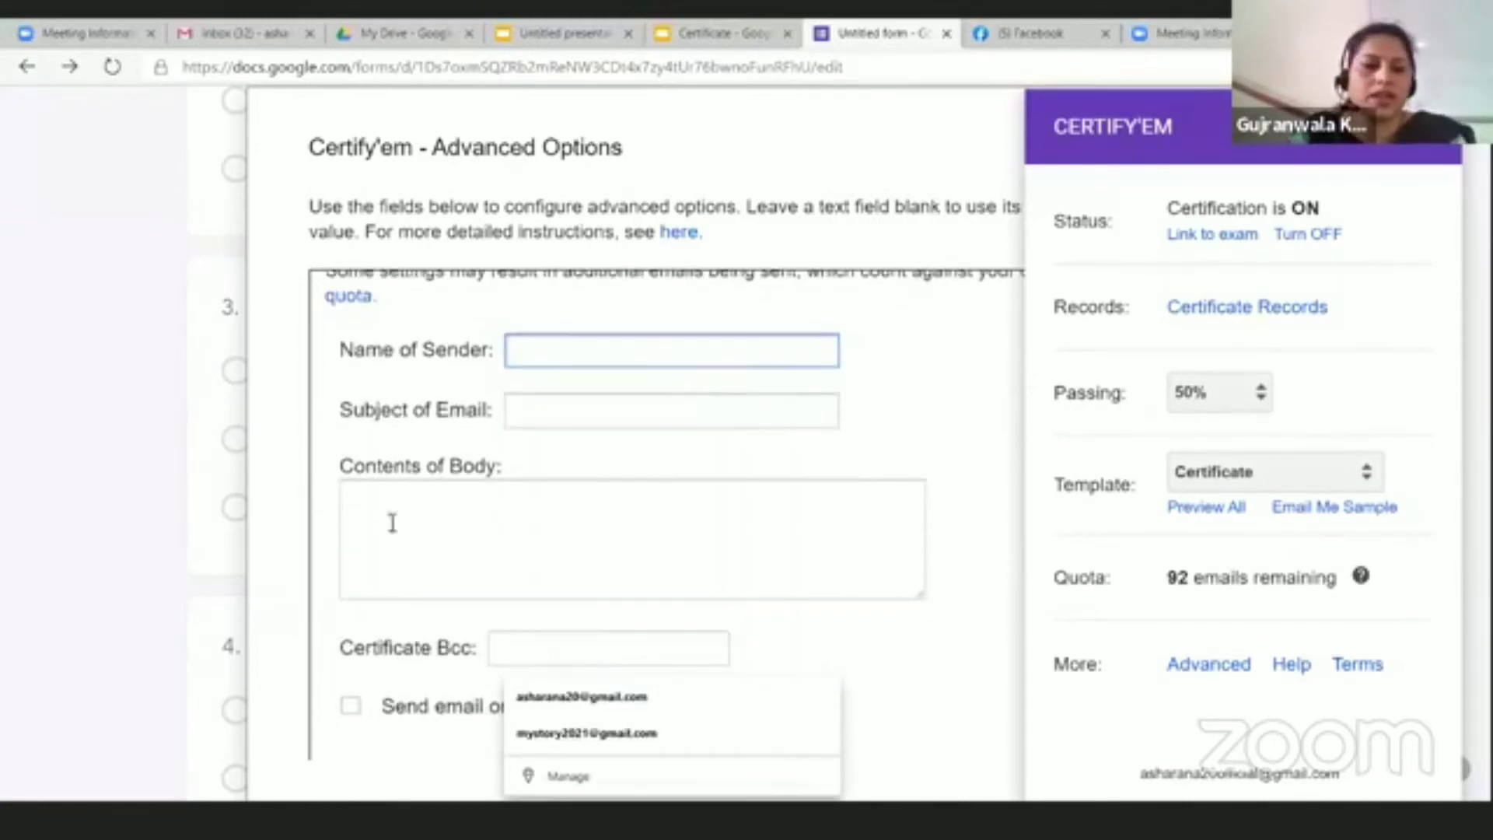
scroll(411, 532, down, 1)
scroll(410, 532, up, 3)
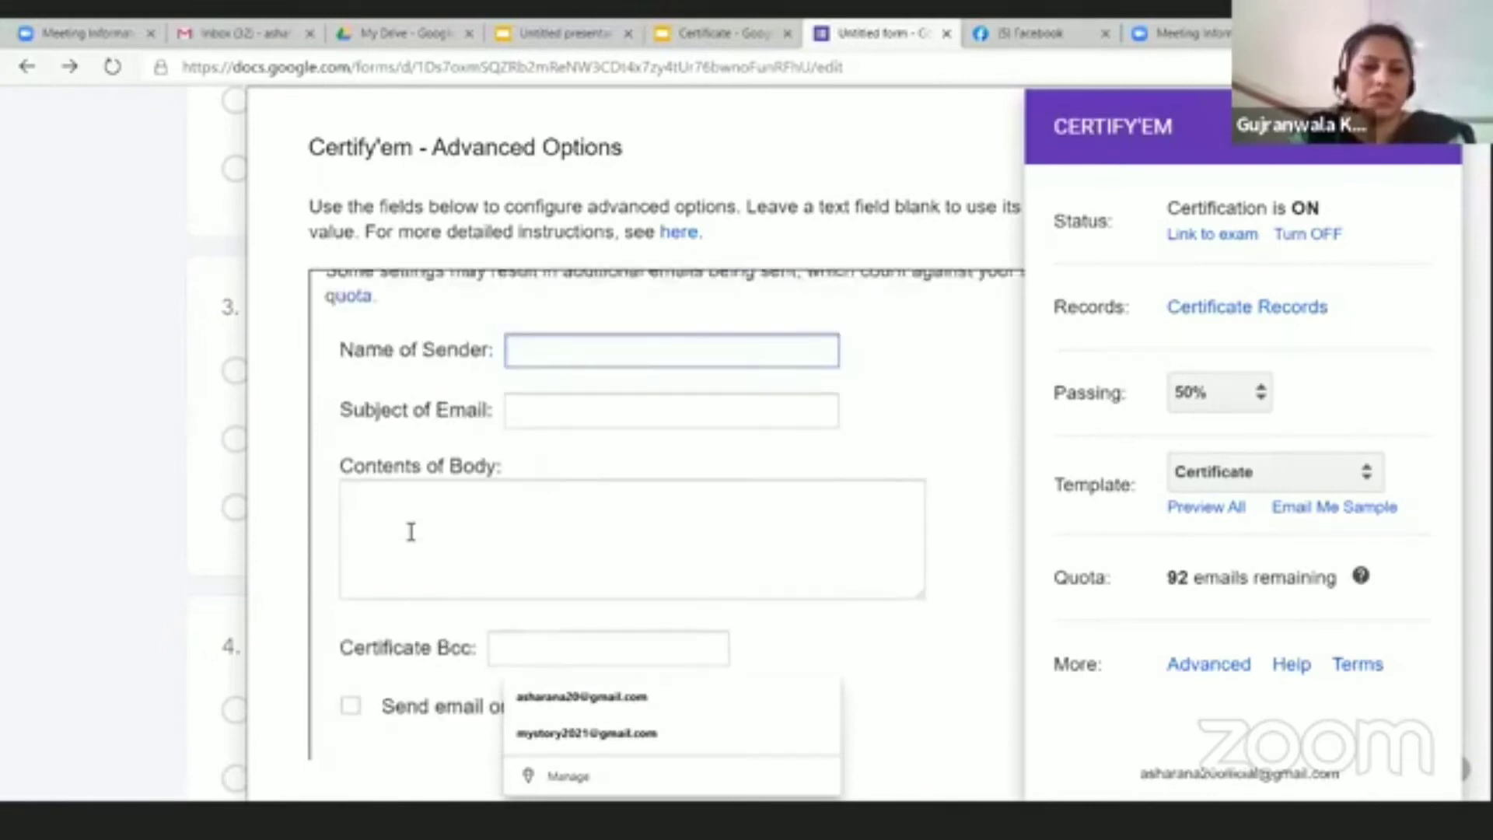
scroll(411, 532, down, 3)
scroll(451, 475, down, 2)
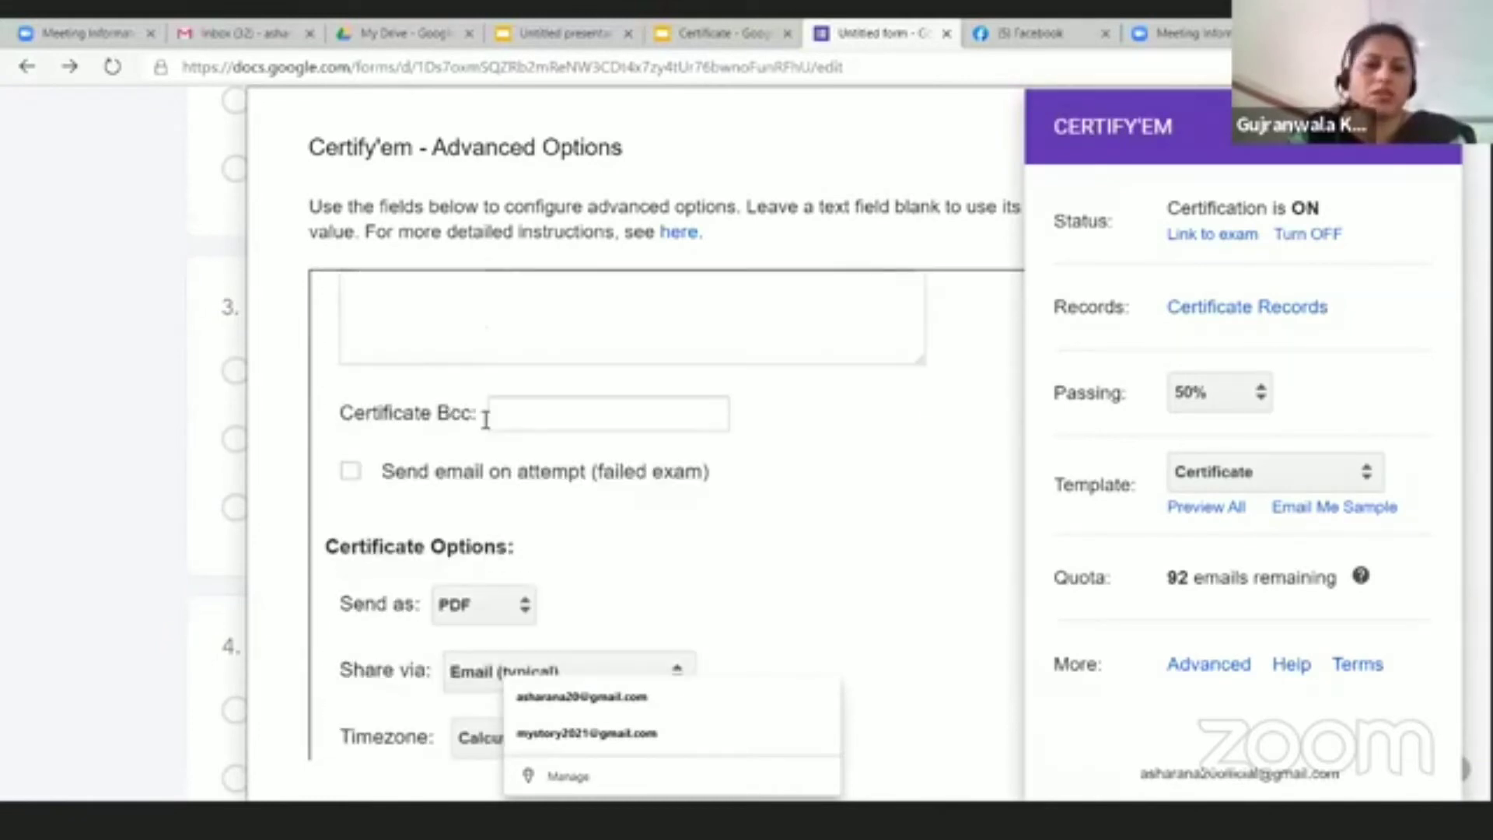
scroll(459, 611, down, 1)
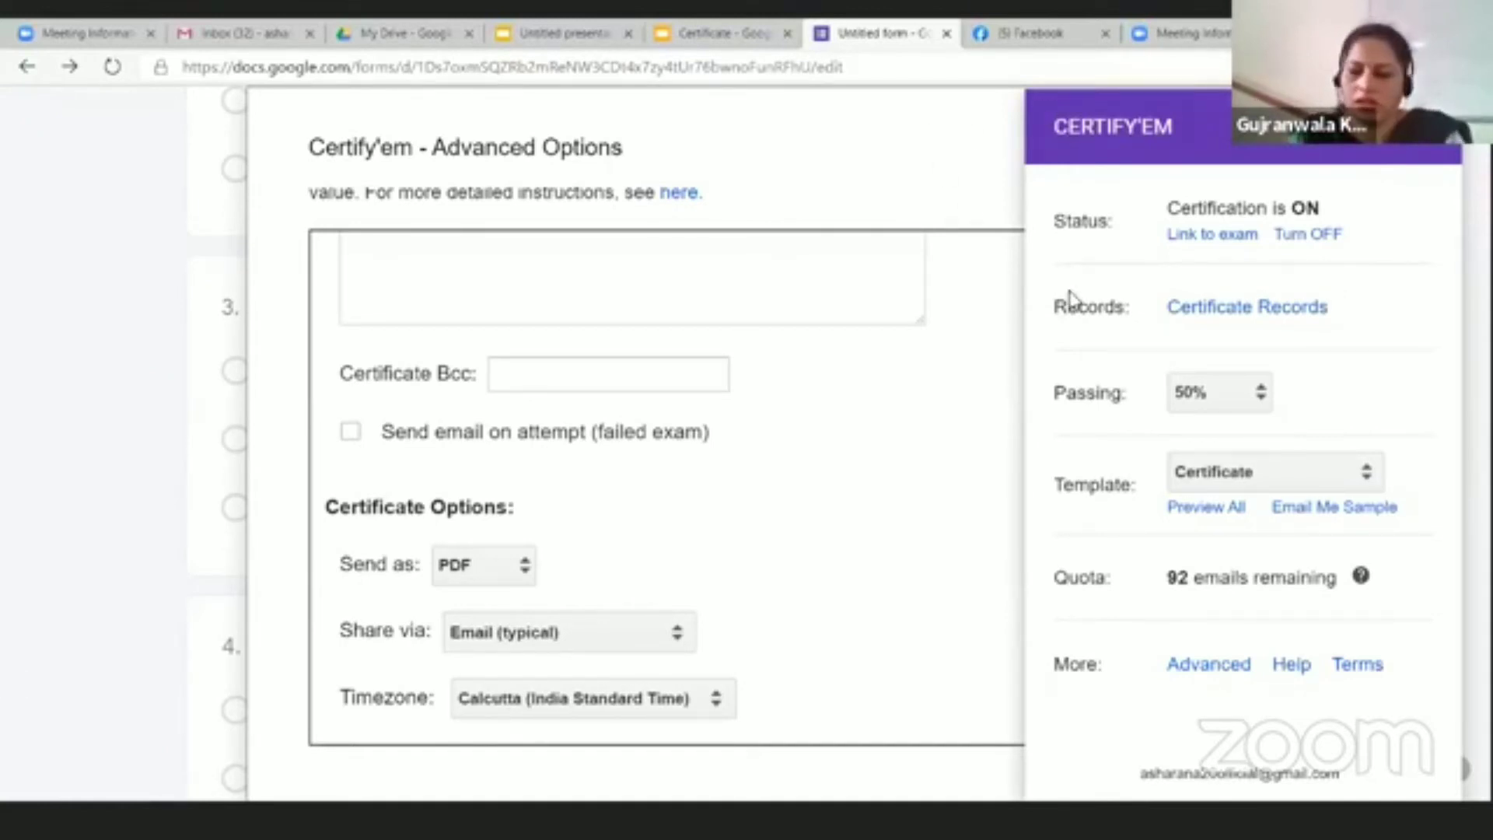
key(ctrl+minus)
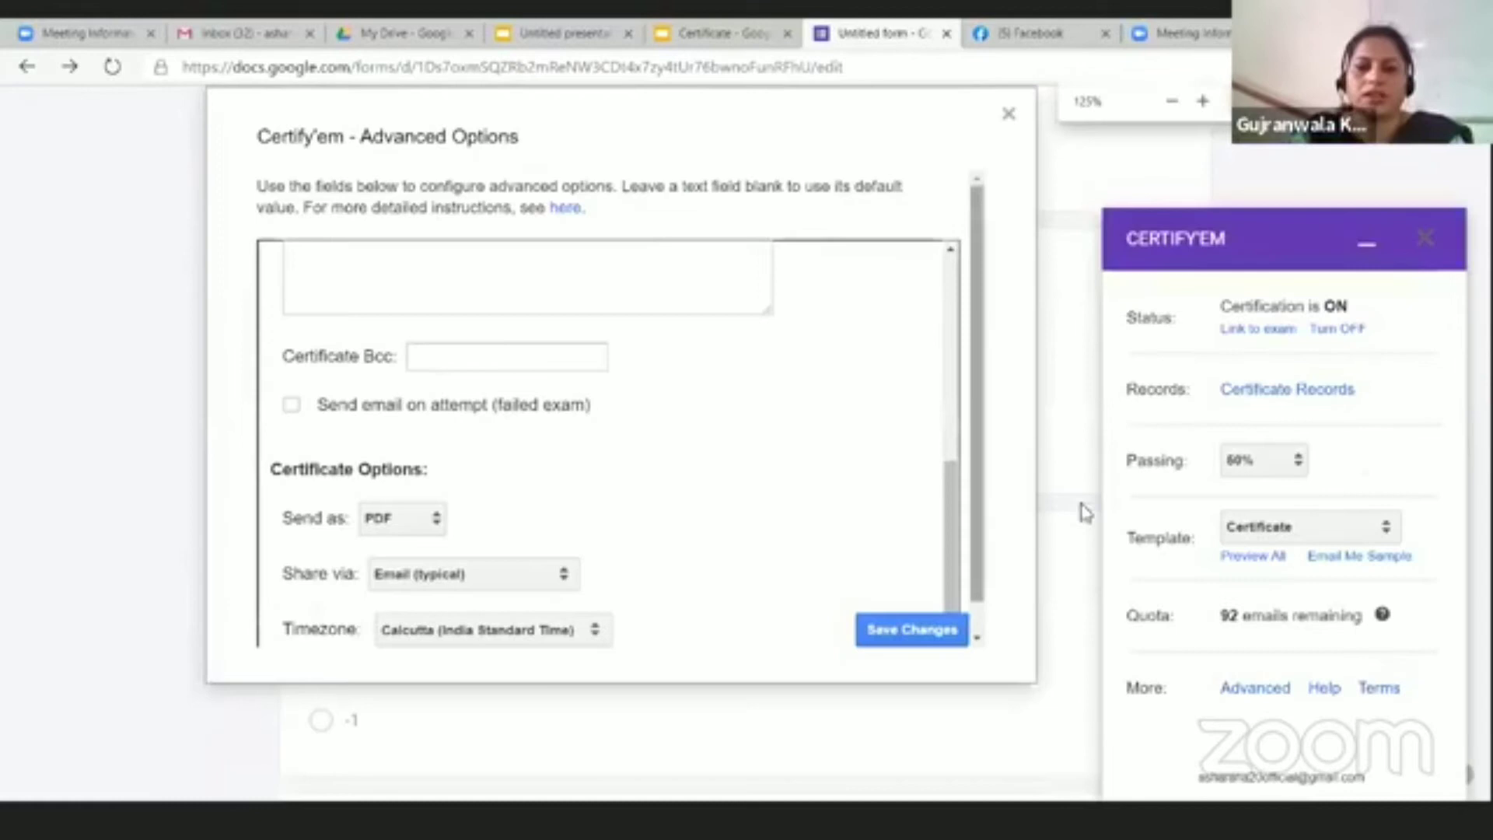
click(947, 630)
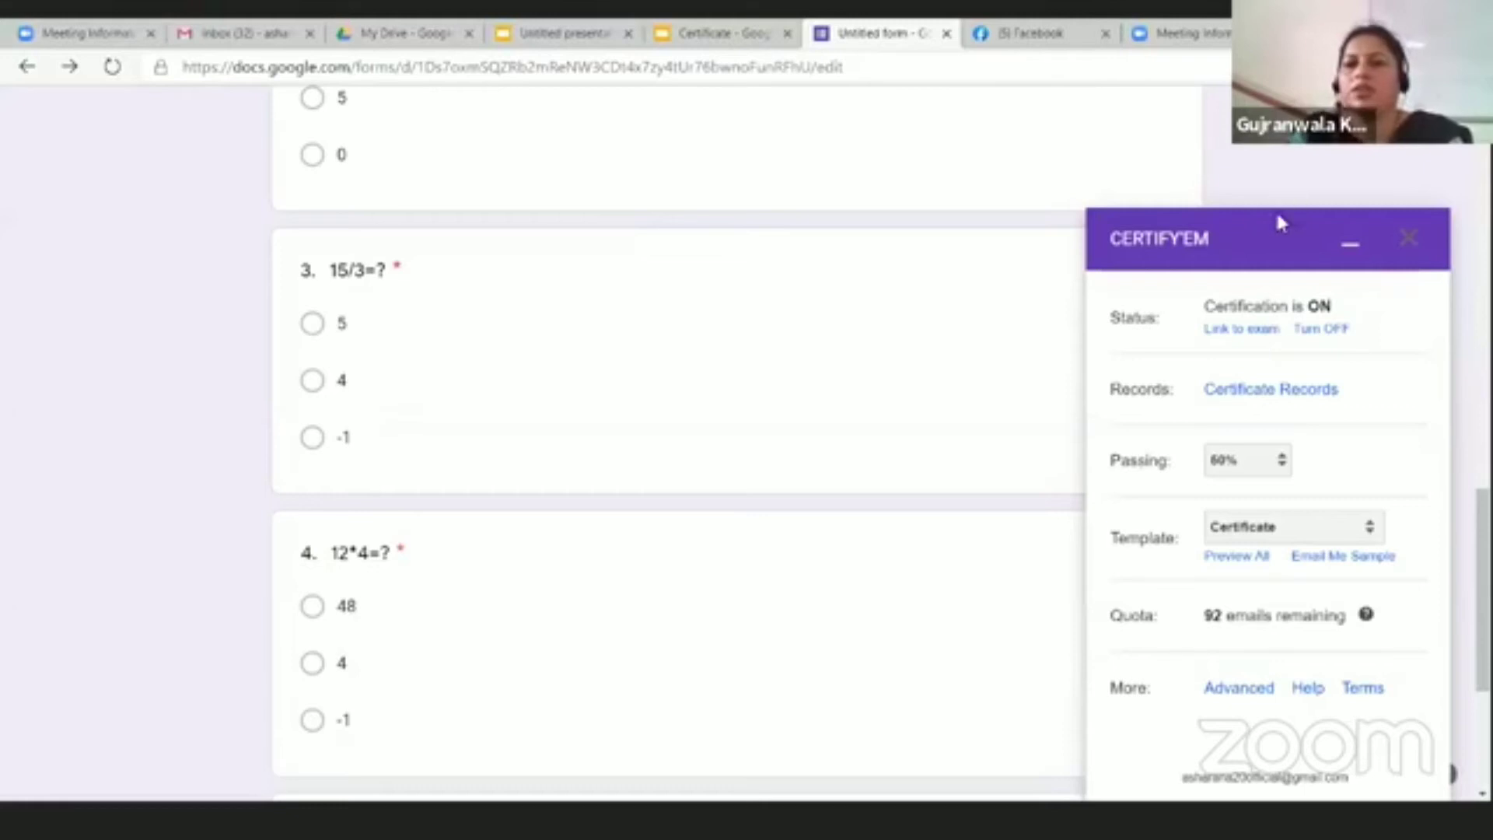
Step: Clear a stray selection, preview the quiz as respondents see it, then return to the editor tab
drag(1281, 223, 333, 154)
click(914, 127)
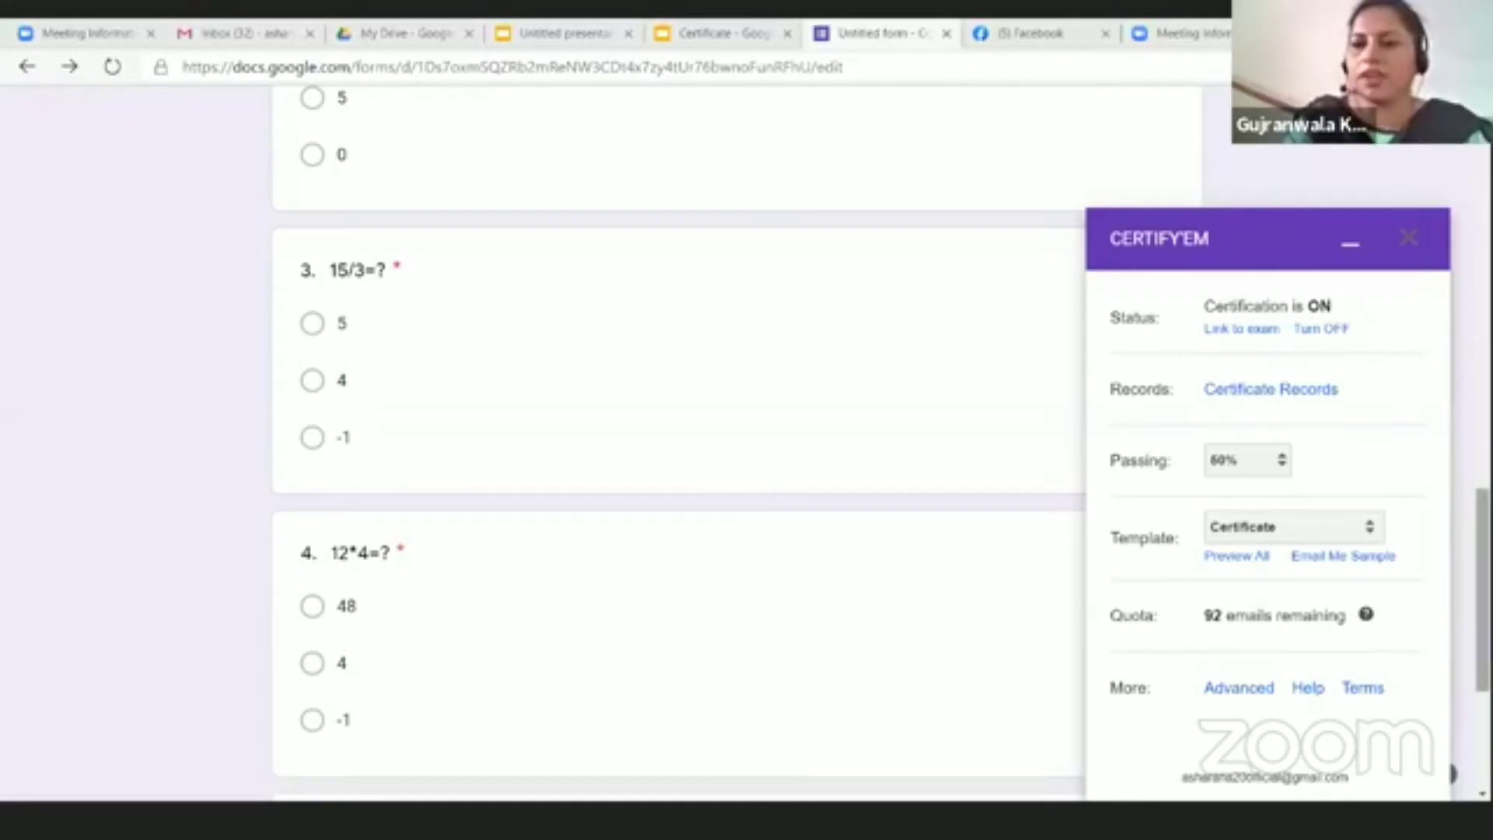
scroll(677, 435, up, 10)
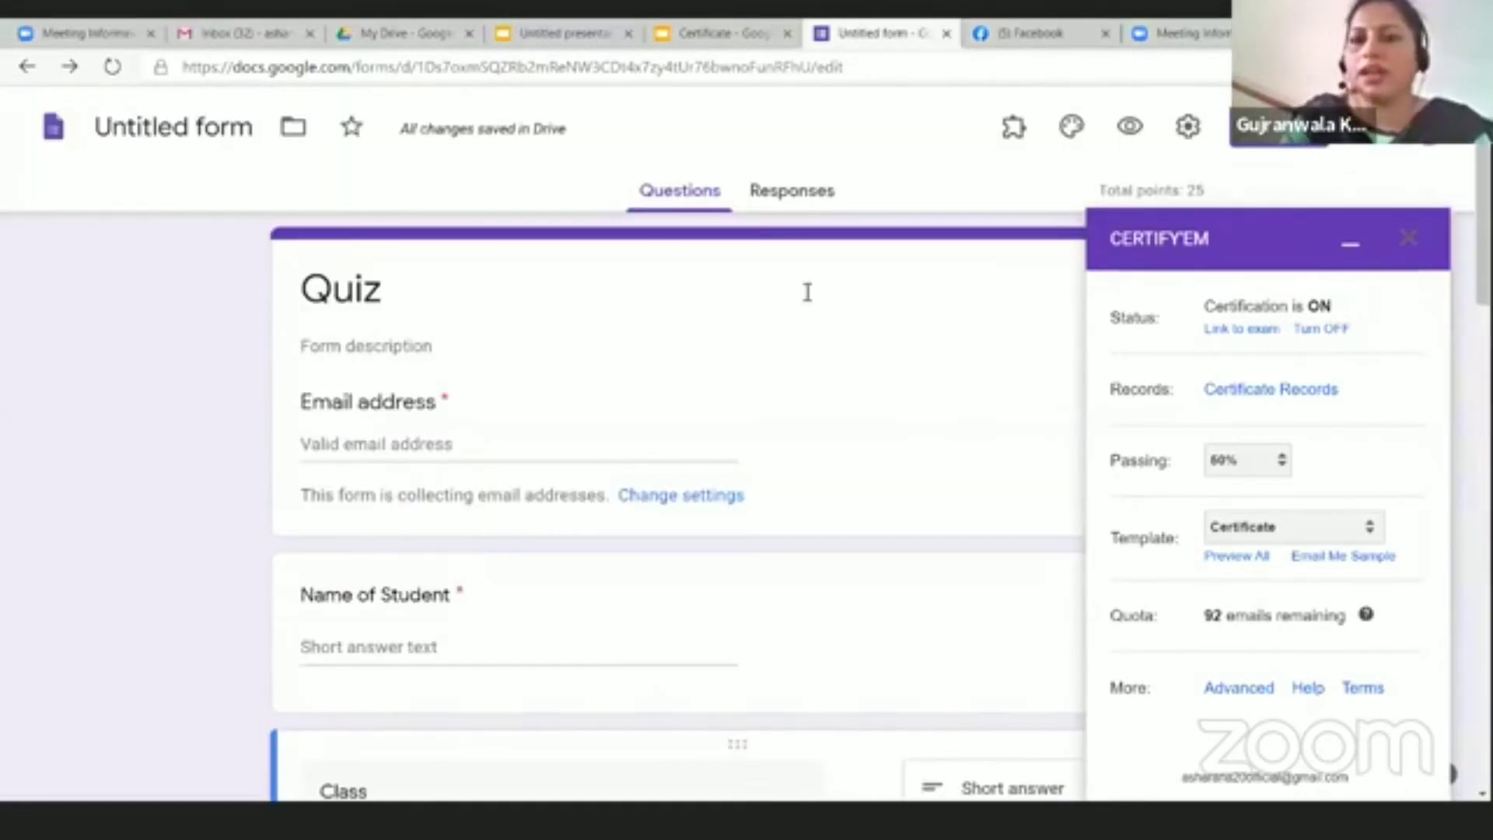
click(1130, 126)
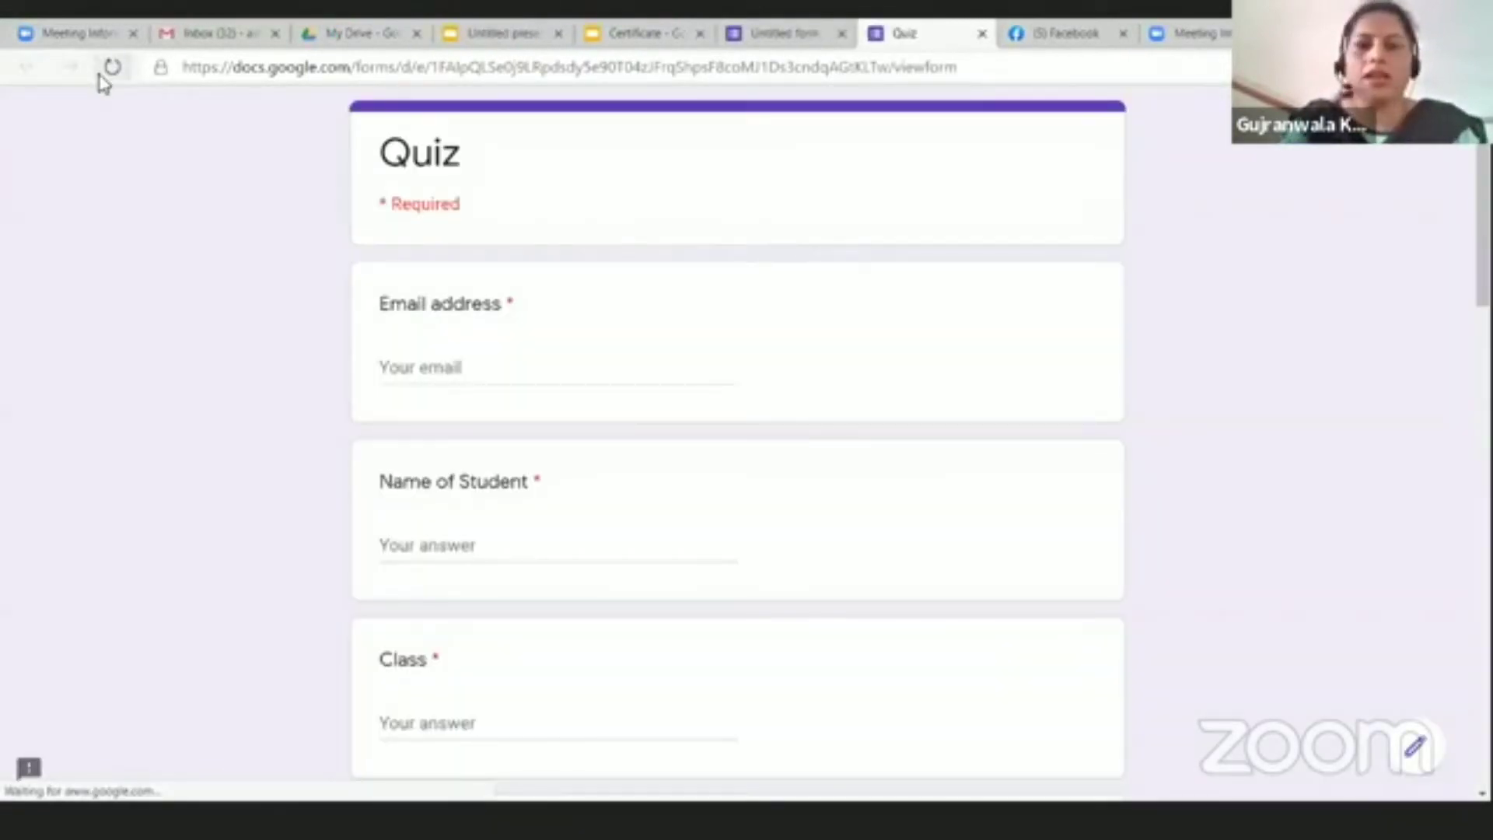
click(782, 34)
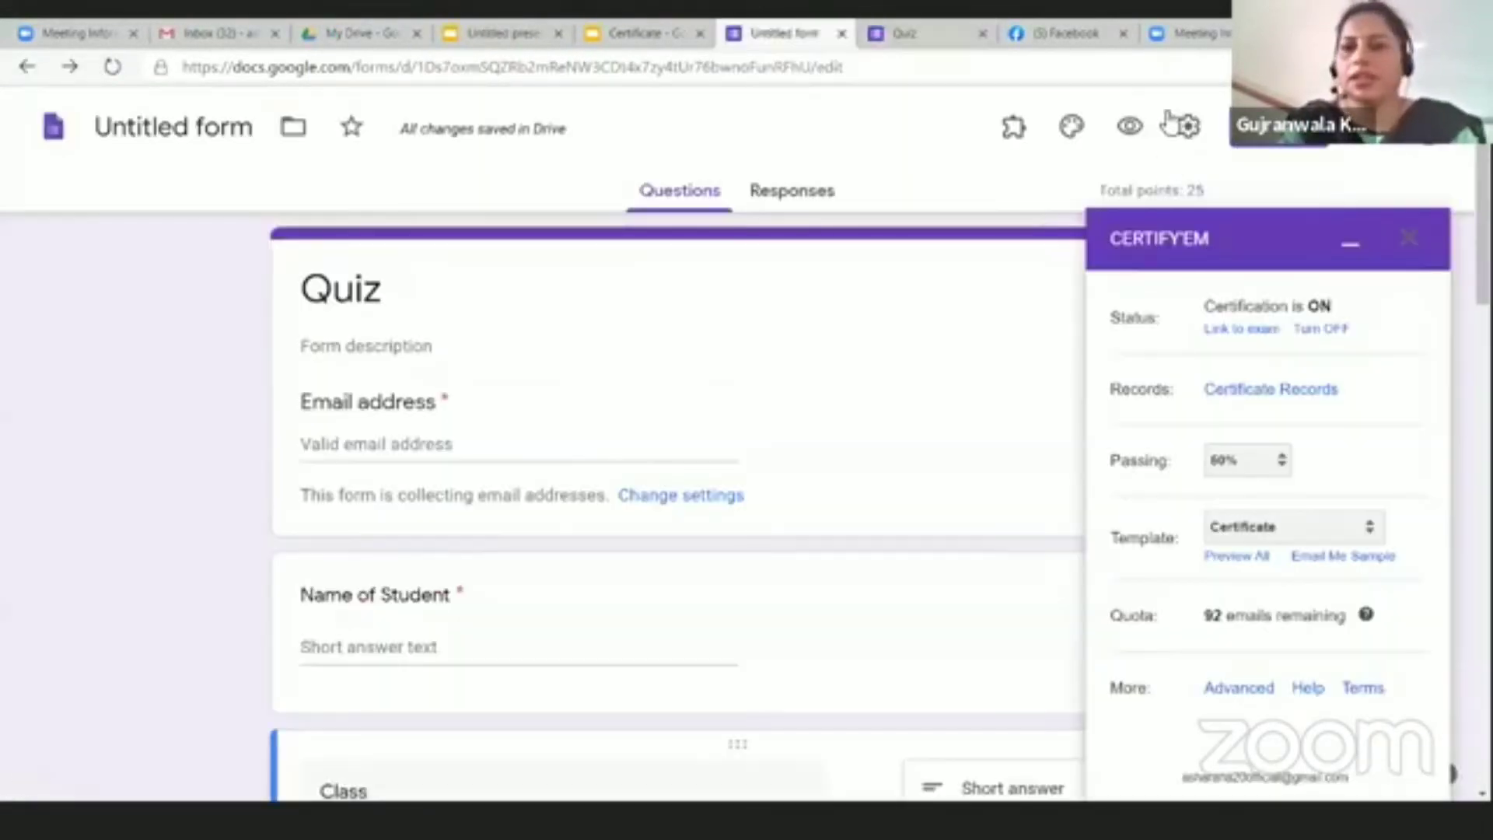
Step: Copy the Quiz's shortened forms.gle sharing link from the Send dialog's Link tab
click(1190, 129)
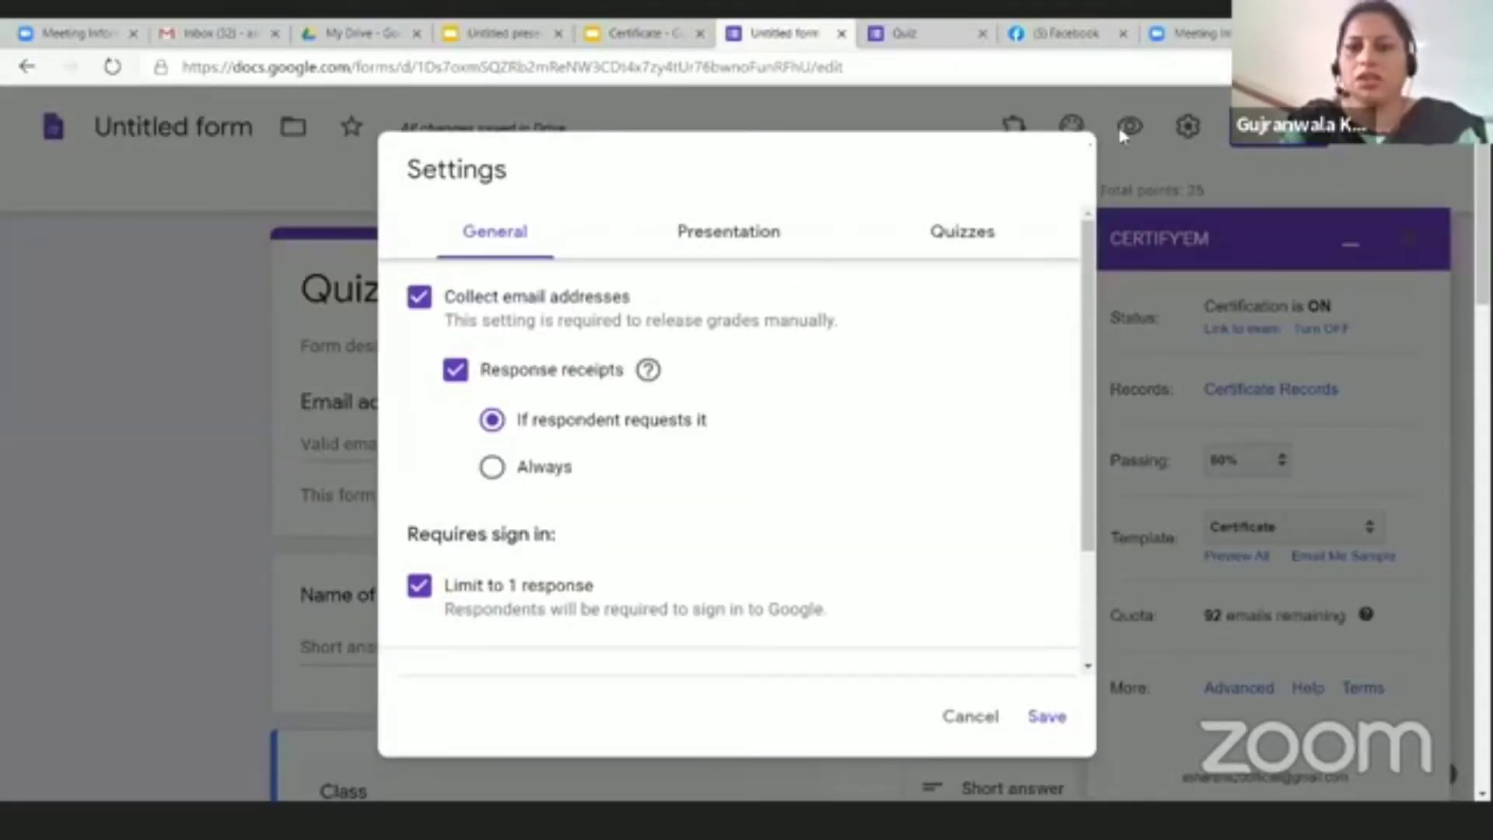
click(971, 716)
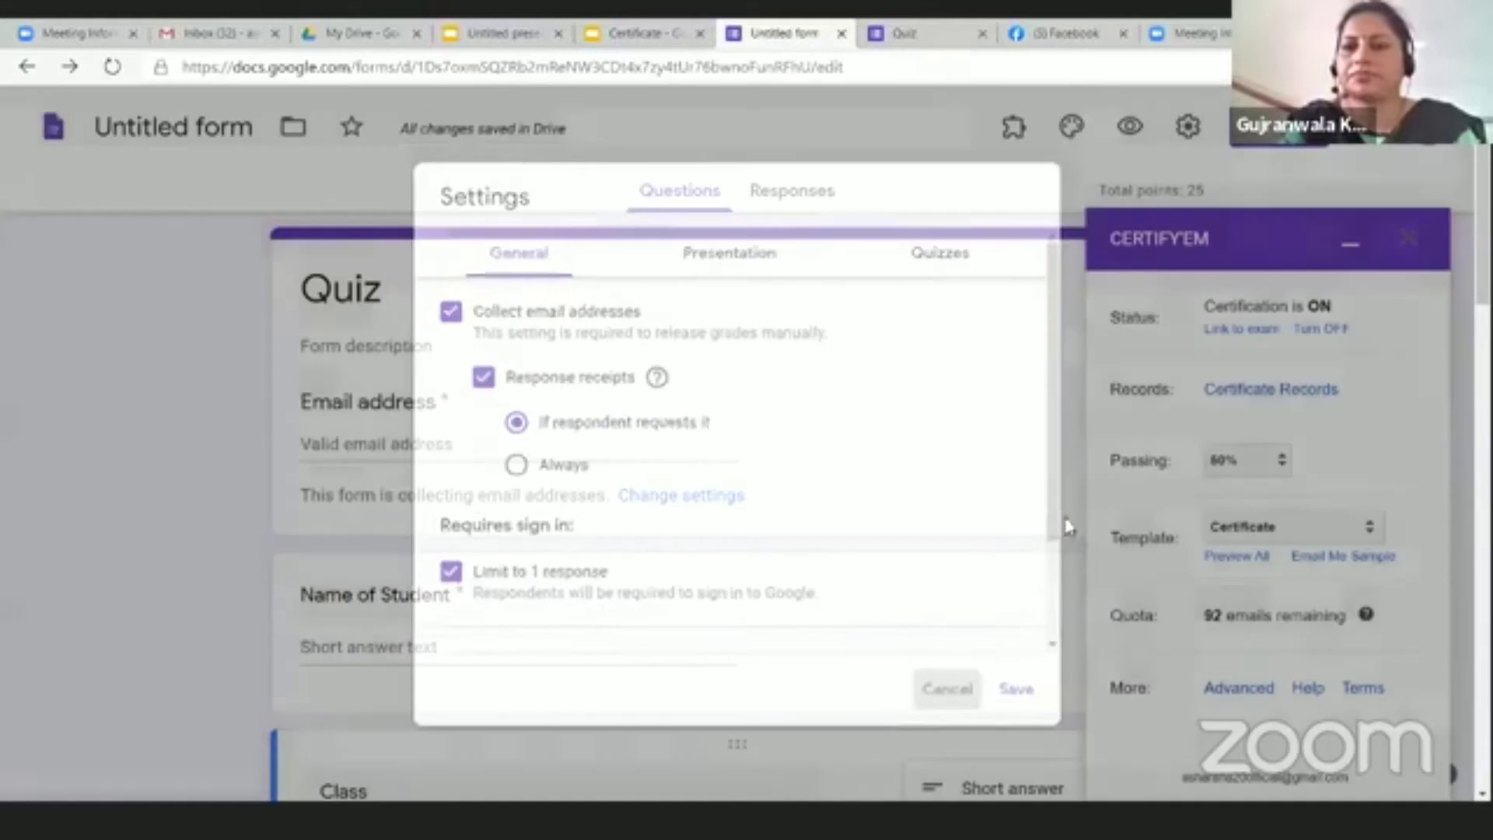
click(1276, 152)
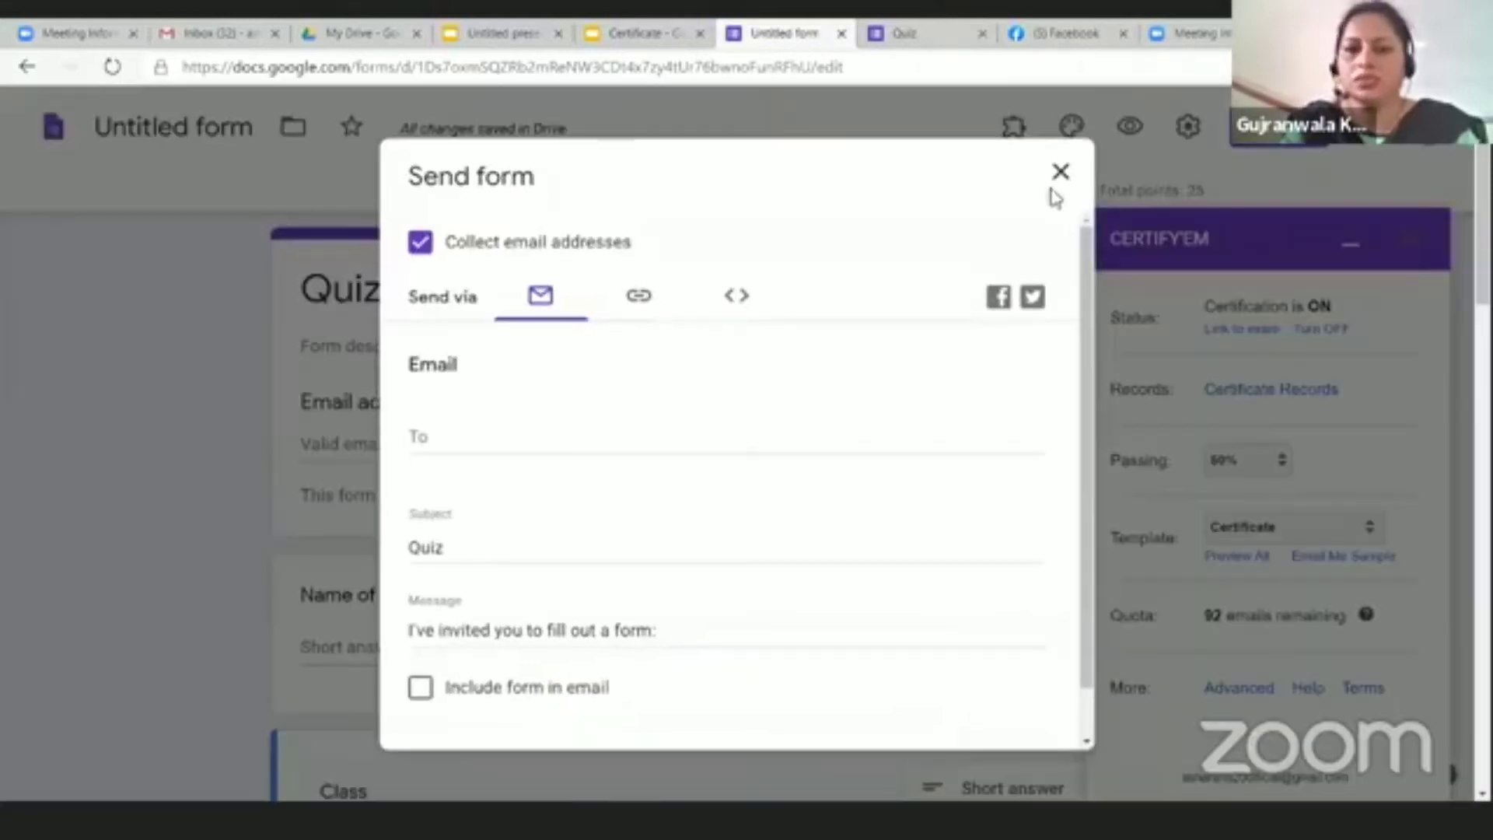
click(642, 300)
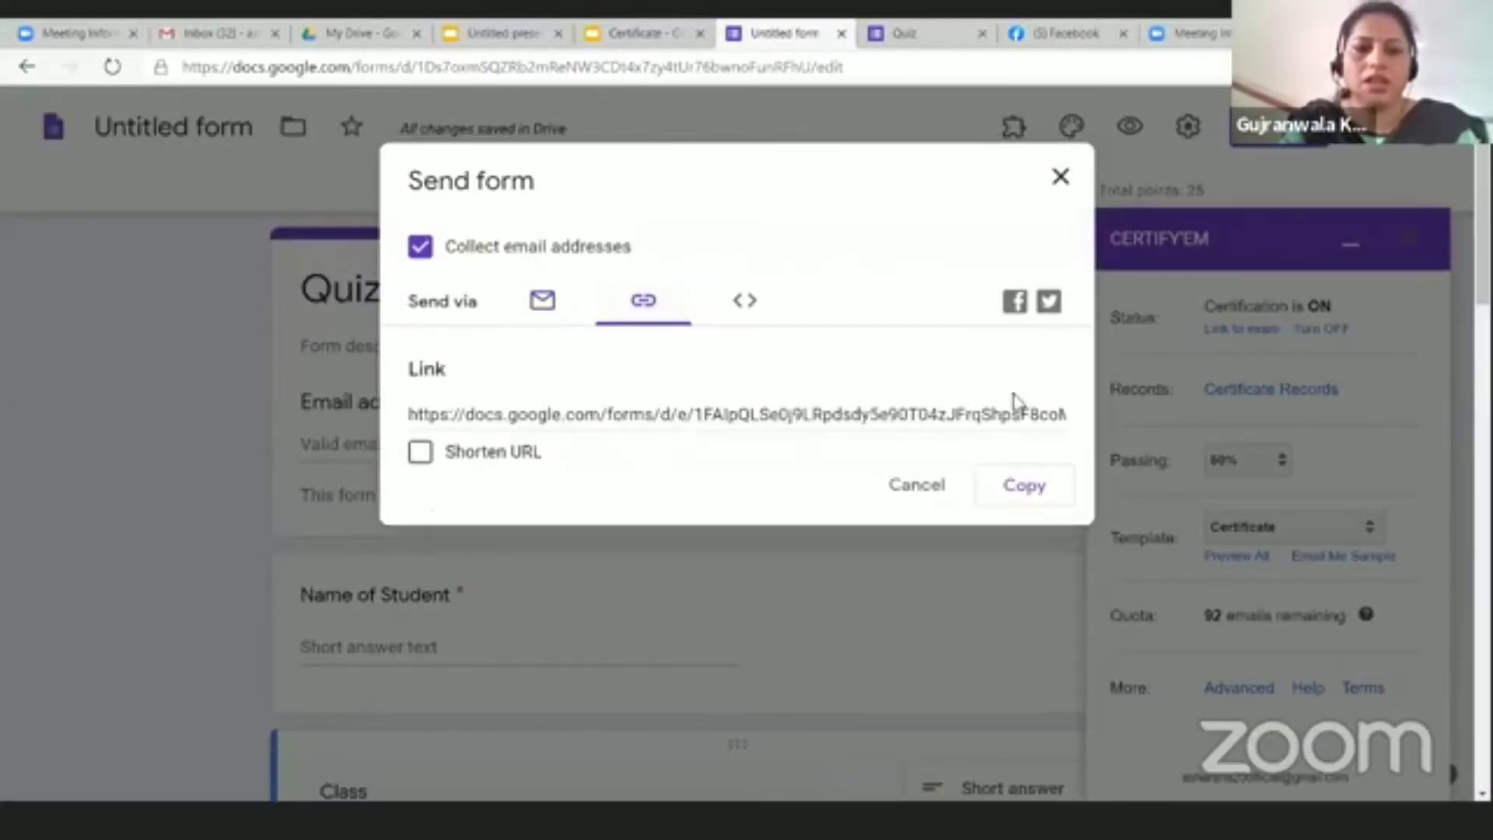
click(421, 453)
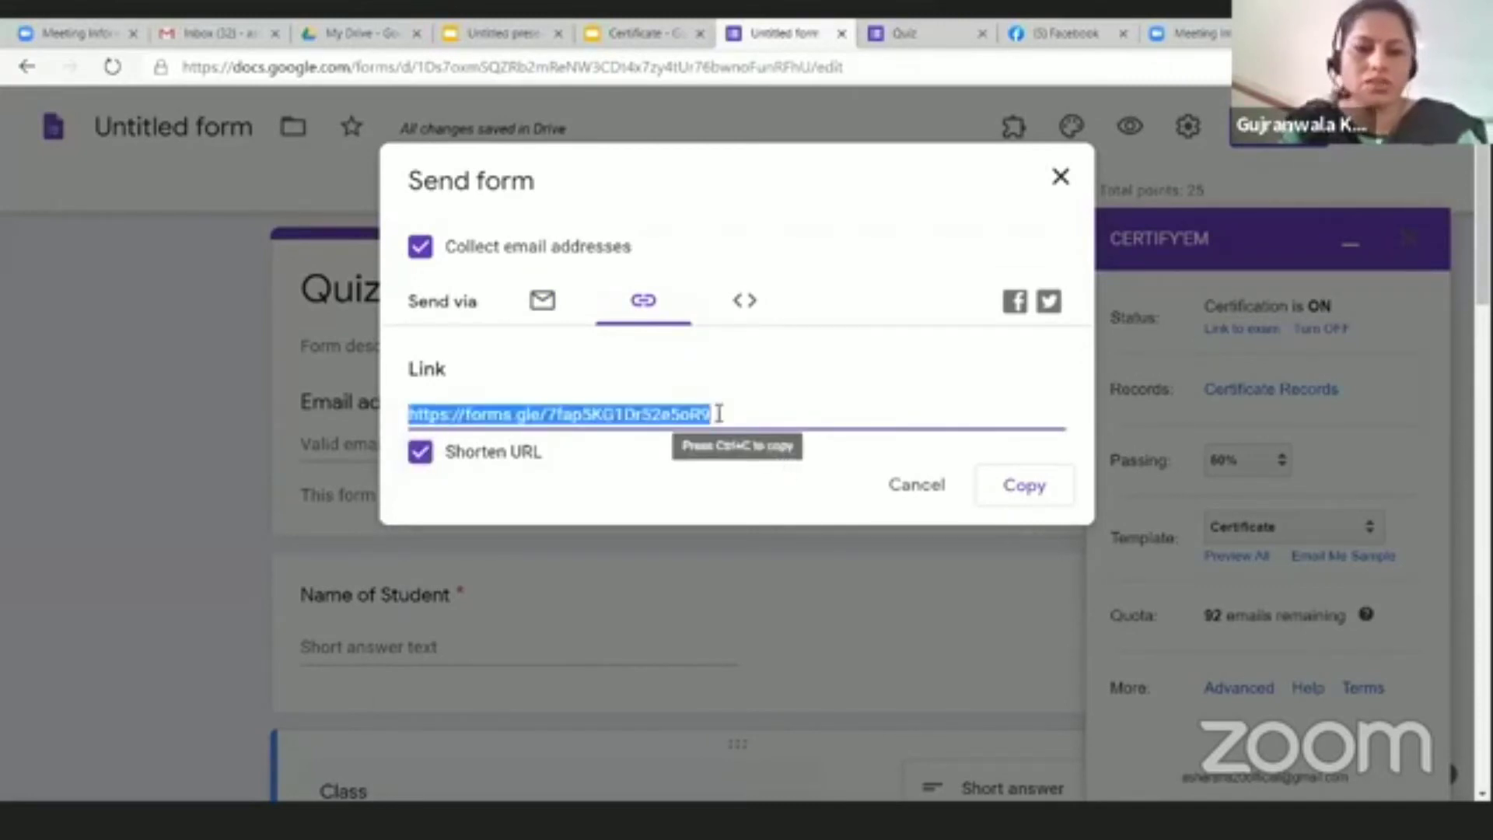
click(1034, 492)
click(917, 490)
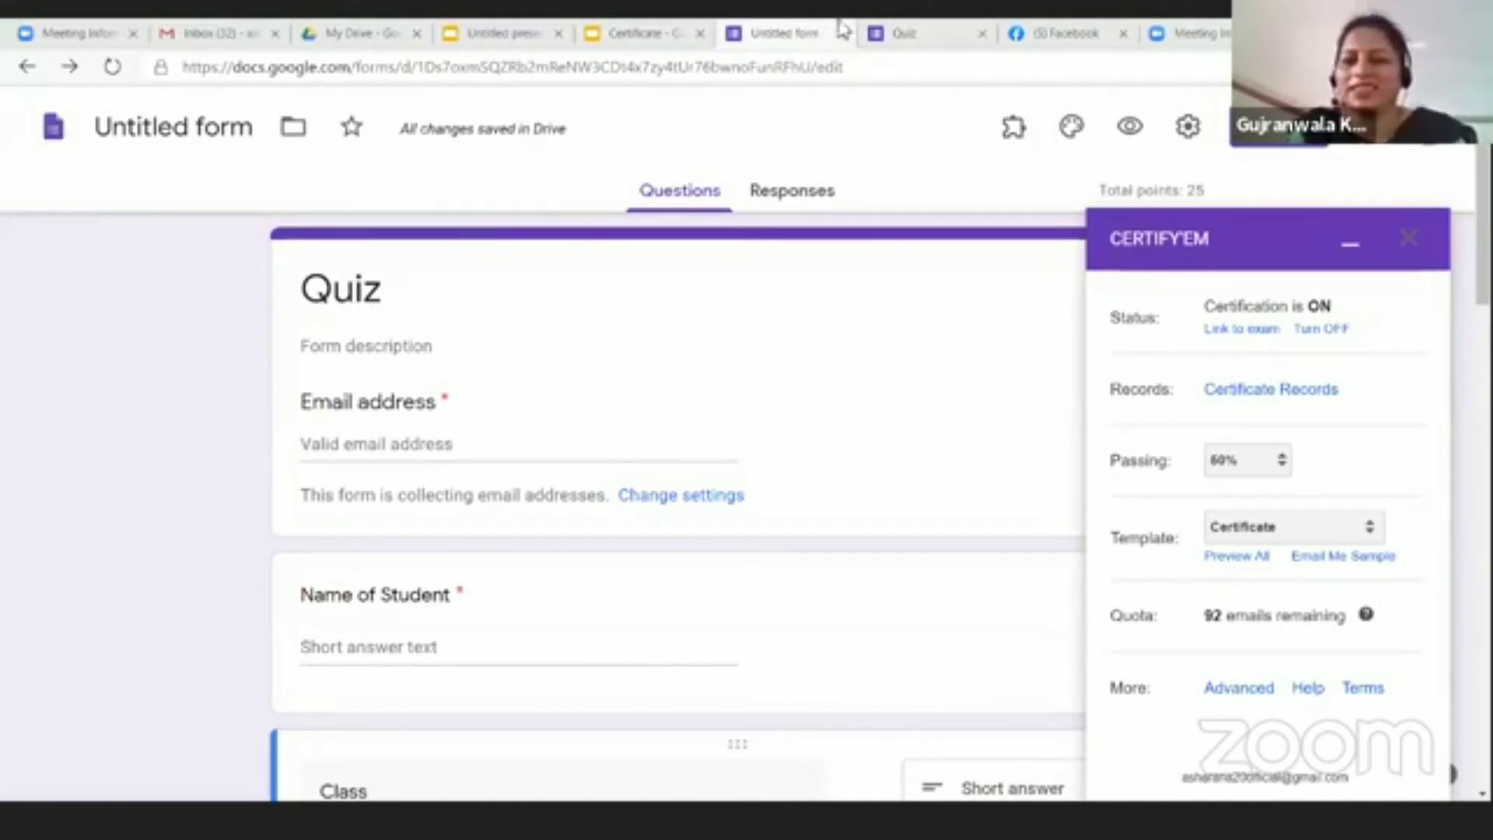
Step: On the live Quiz, enter the respondent's email address, name and class BCA
click(925, 34)
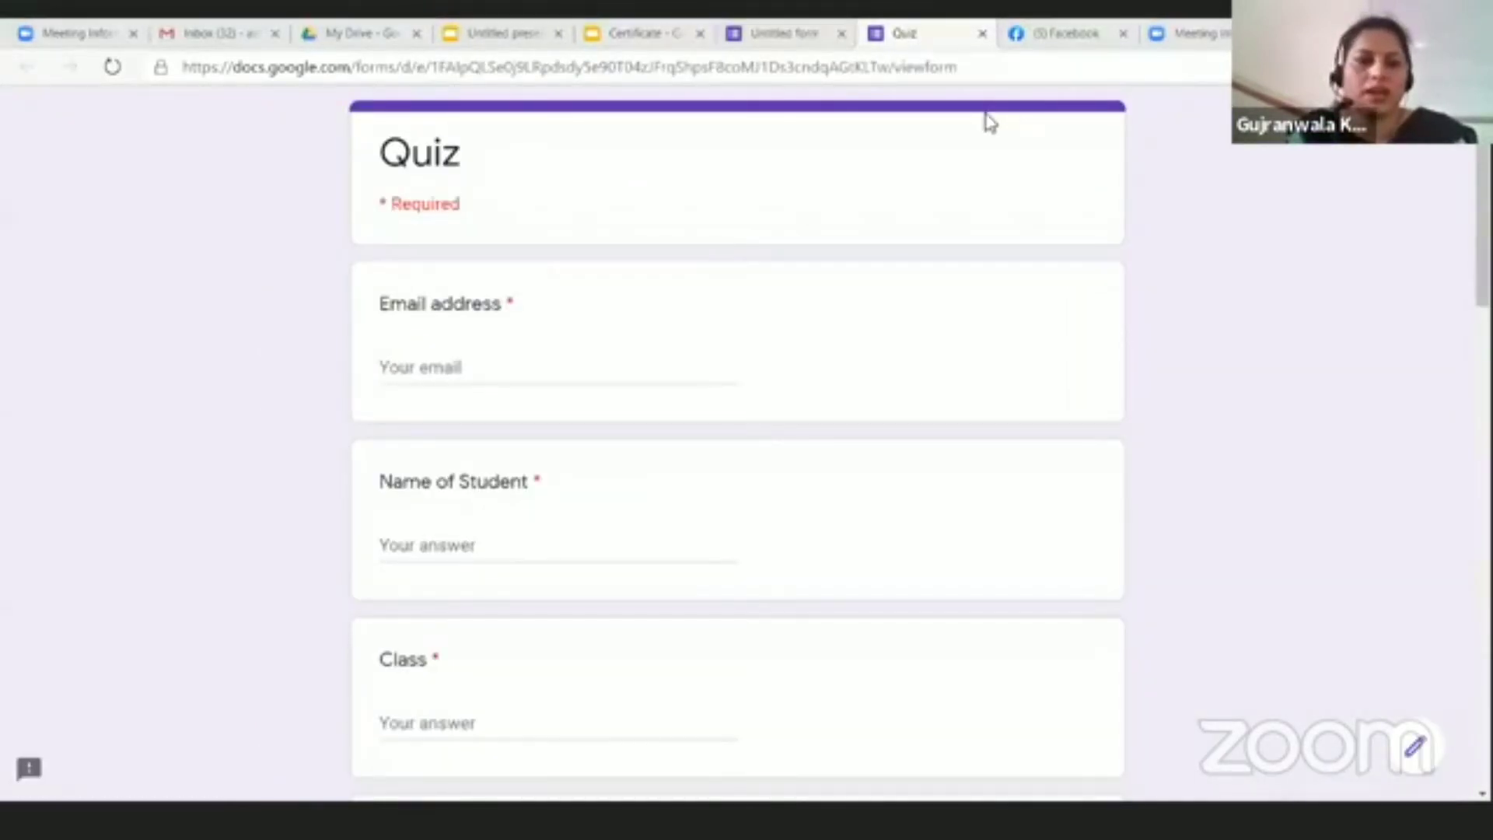
click(512, 360)
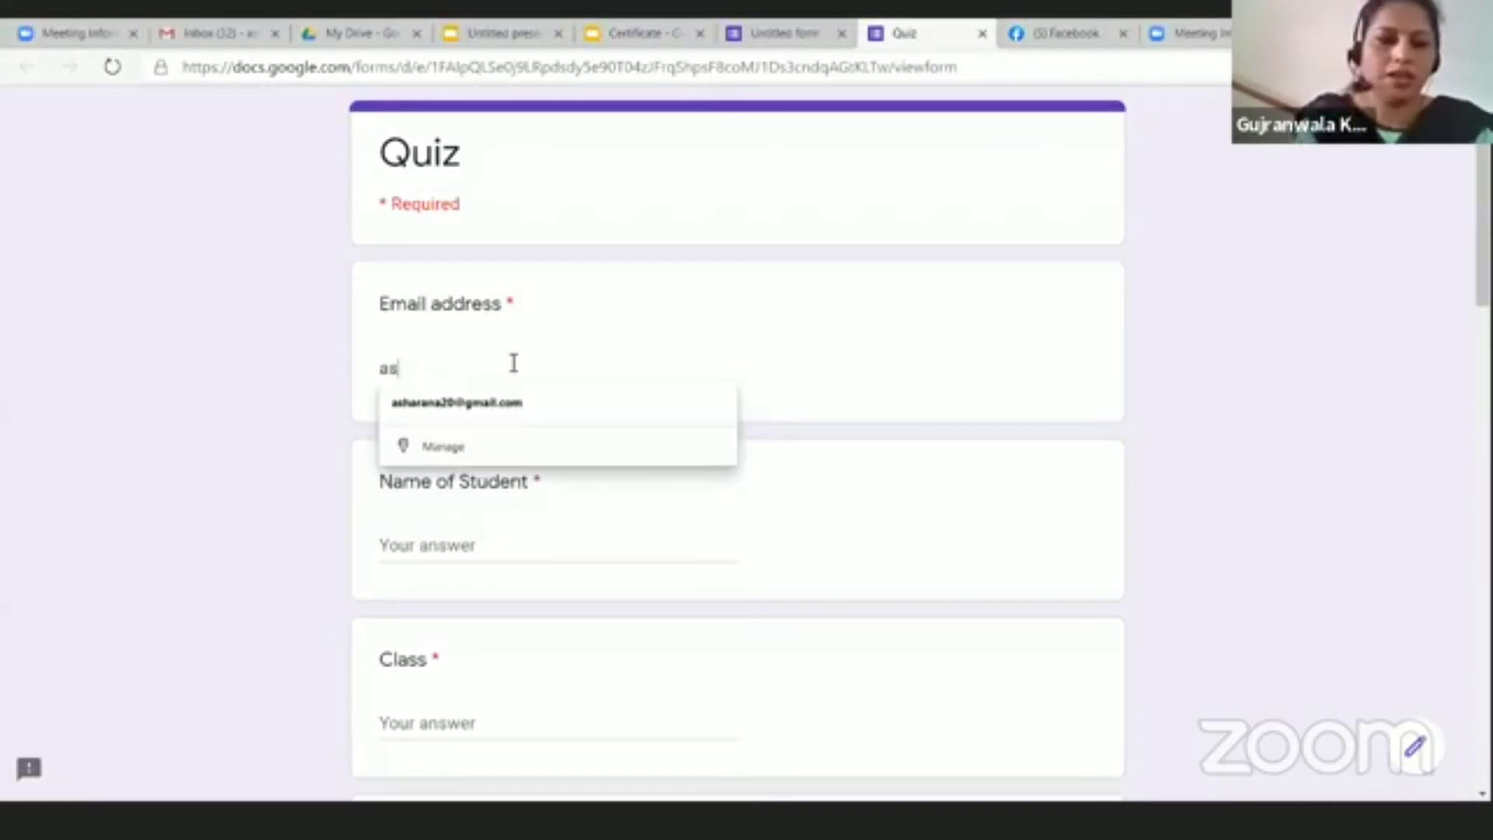
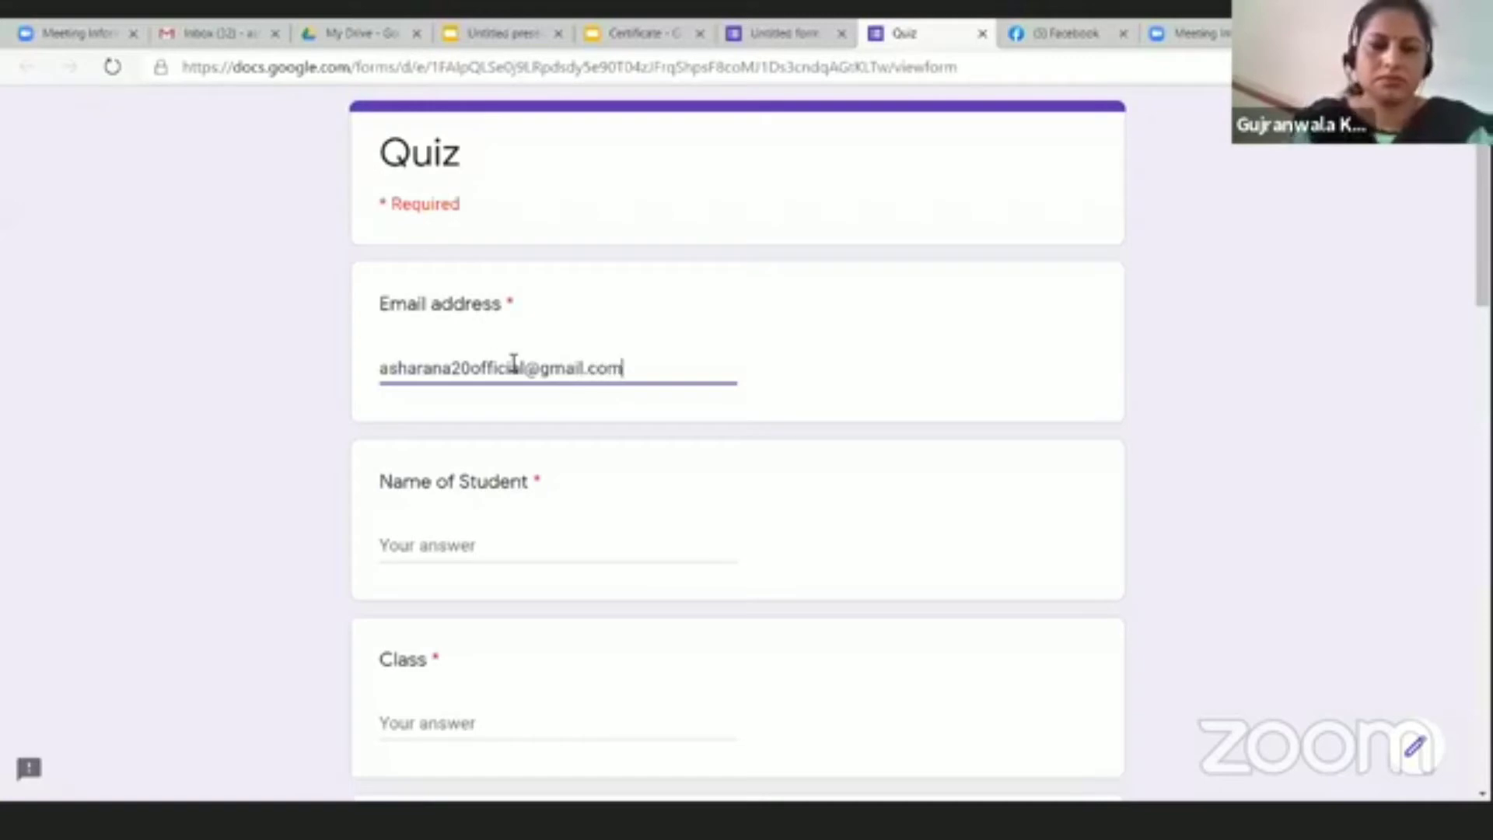
click(500, 551)
text(Asha)
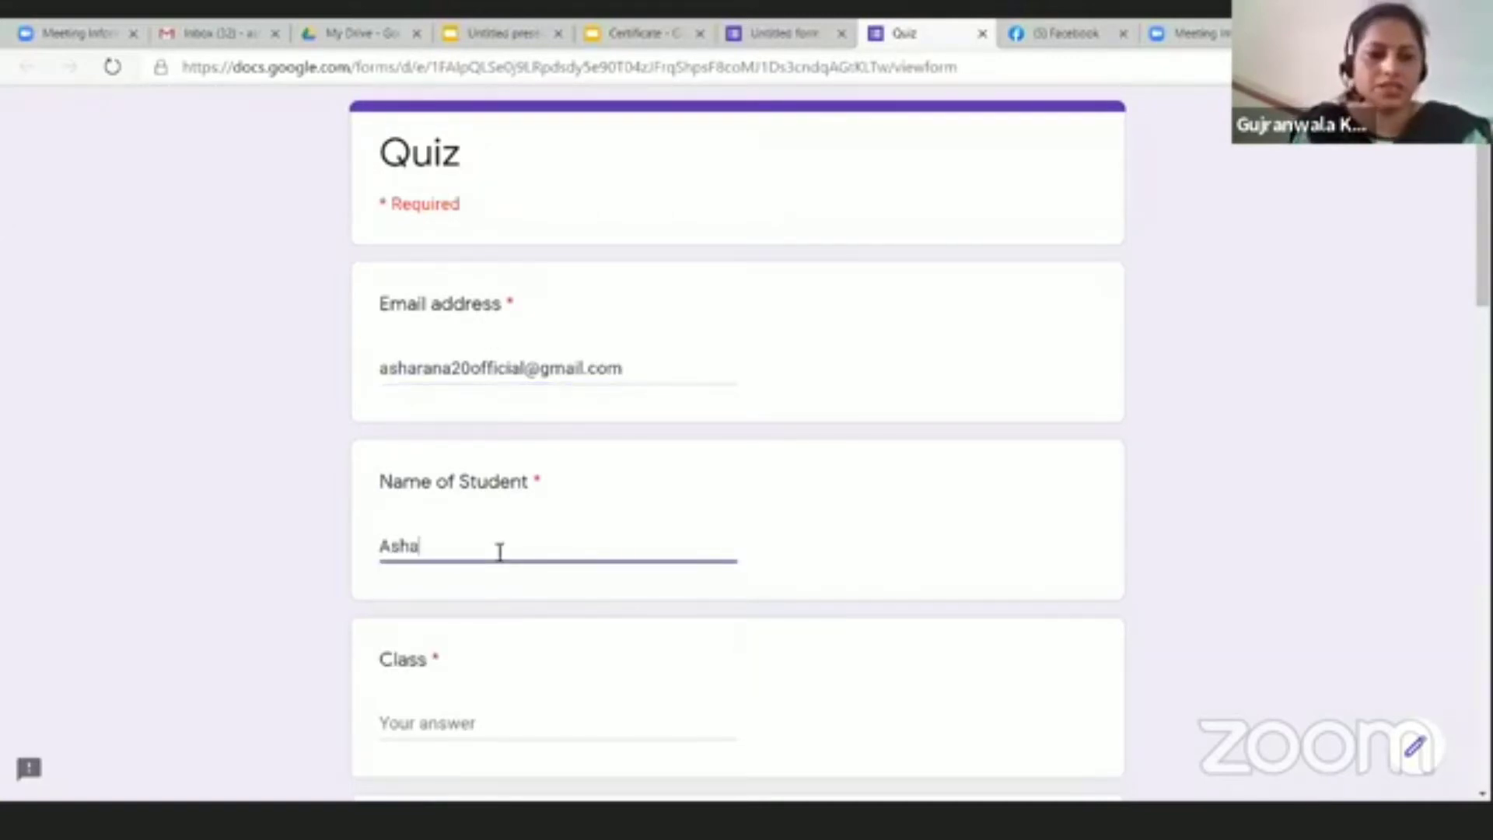
click(463, 731)
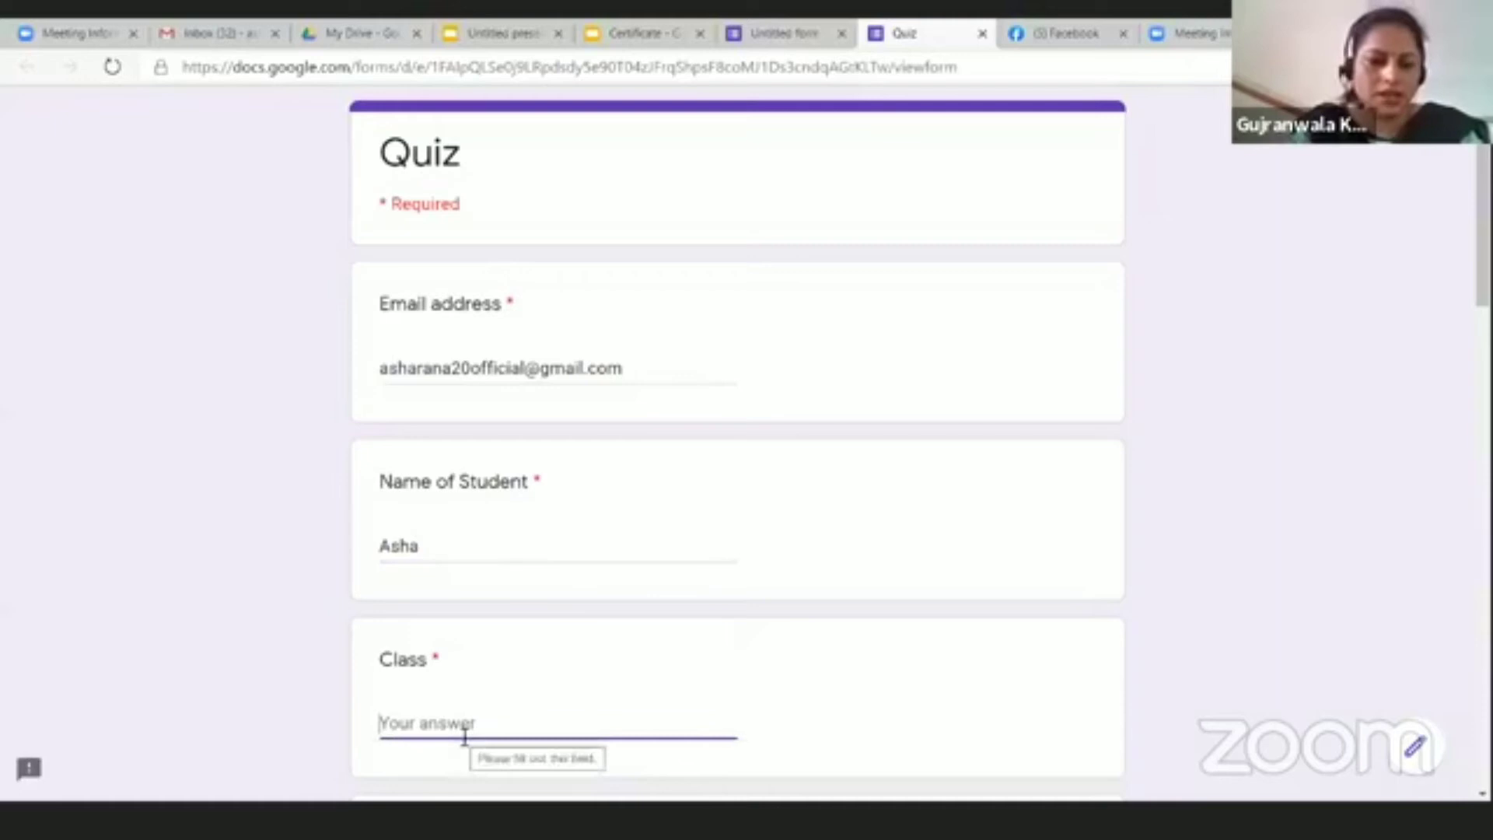
text(BCA)
Step: Answer the five questions with 5, -1, 5, 4 and 38, then submit the quiz
scroll(464, 736, down, 5)
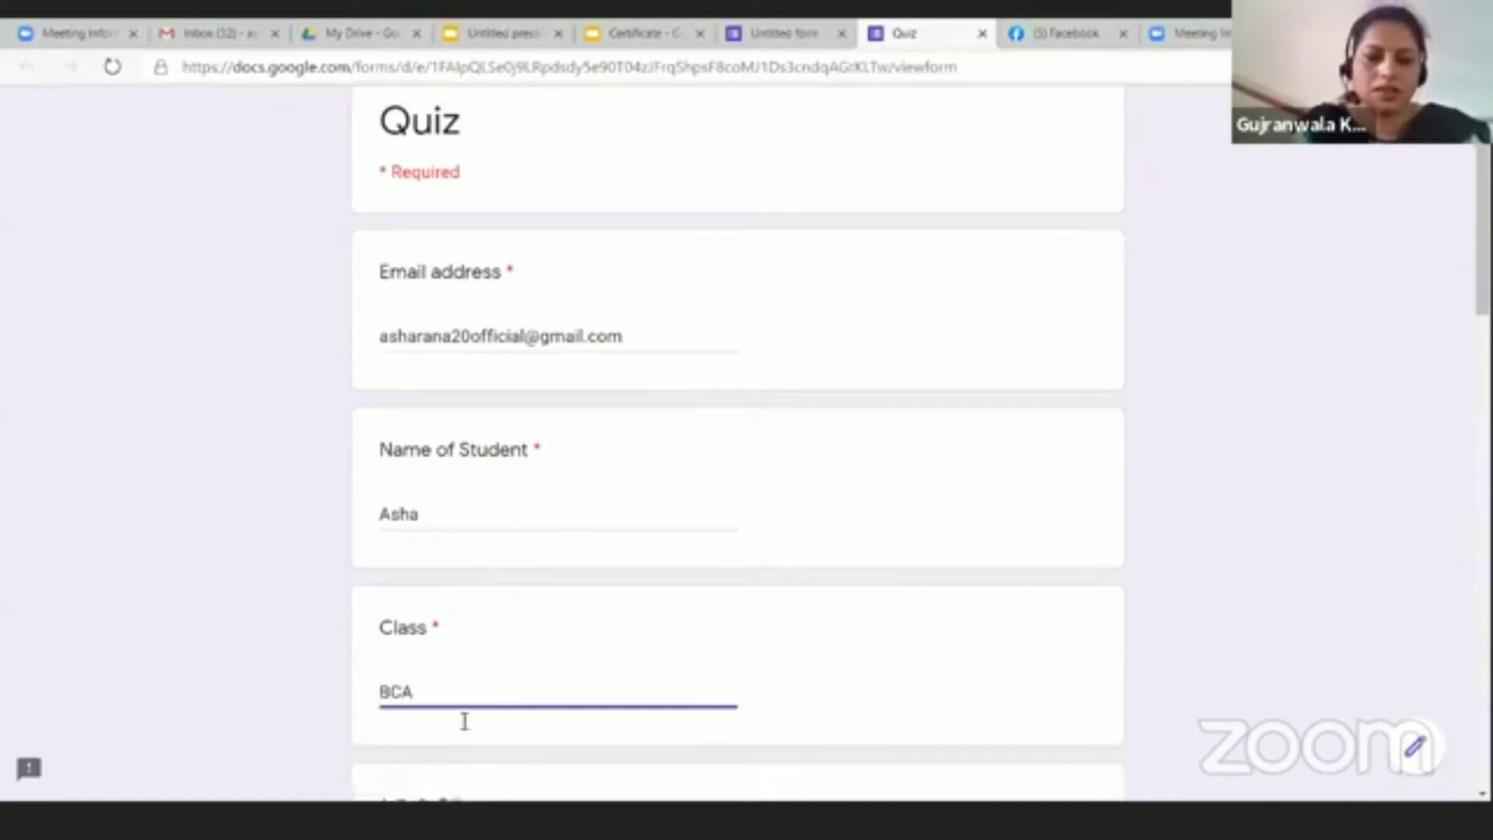
click(403, 515)
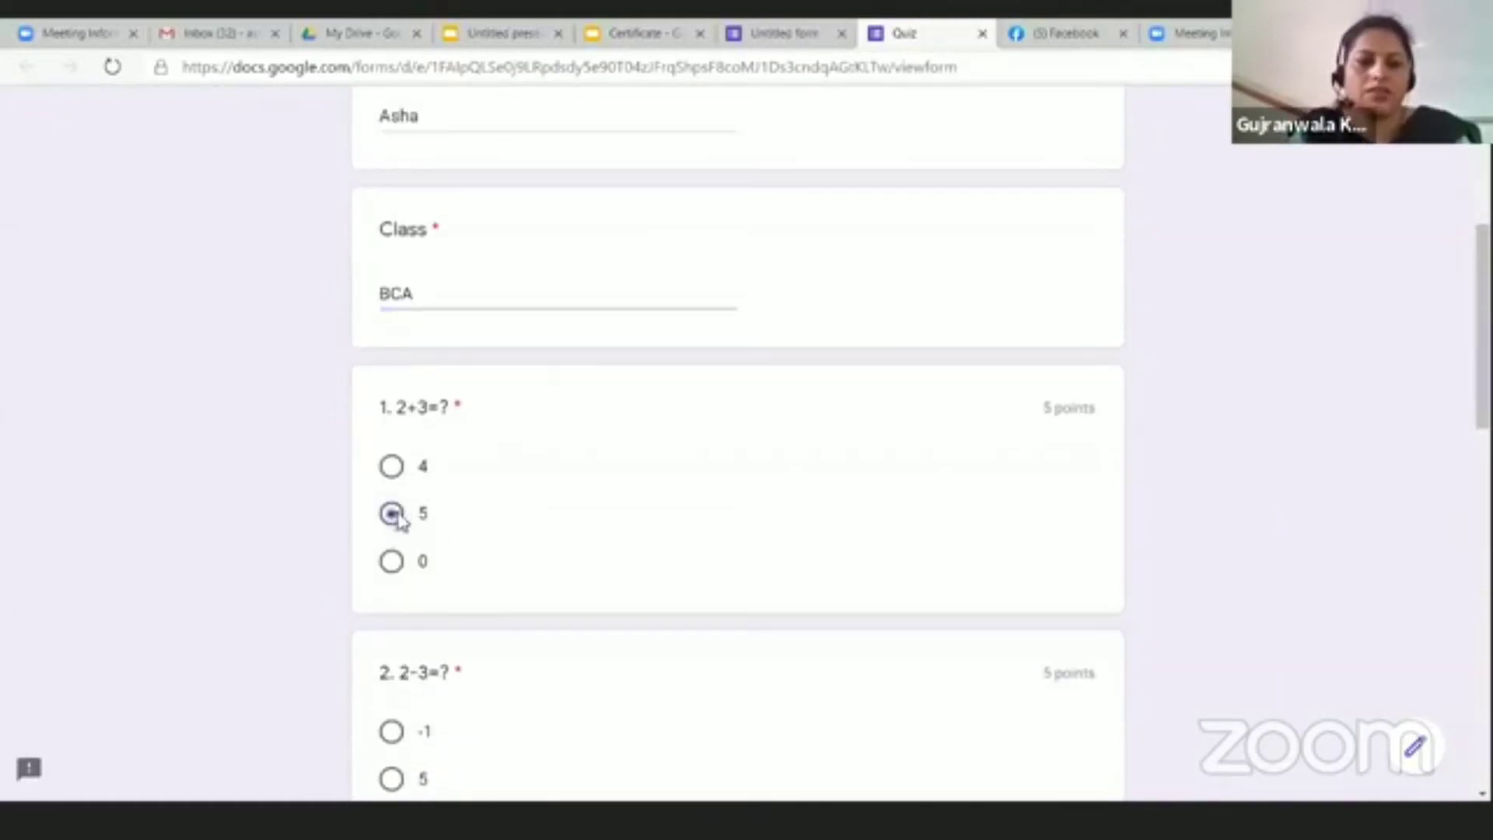
scroll(393, 521, down, 4)
click(391, 410)
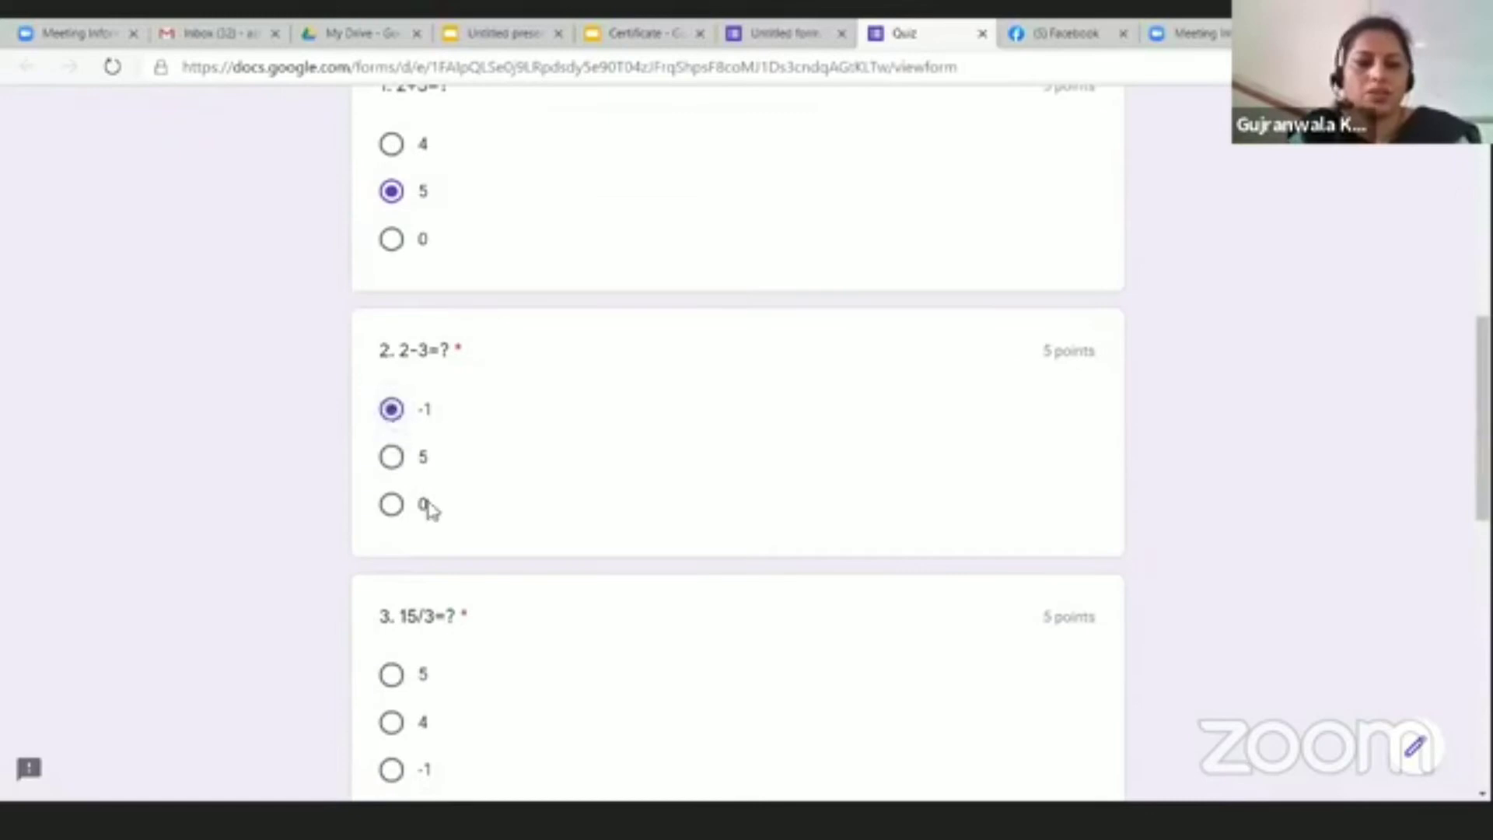
scroll(427, 510, down, 4)
click(392, 350)
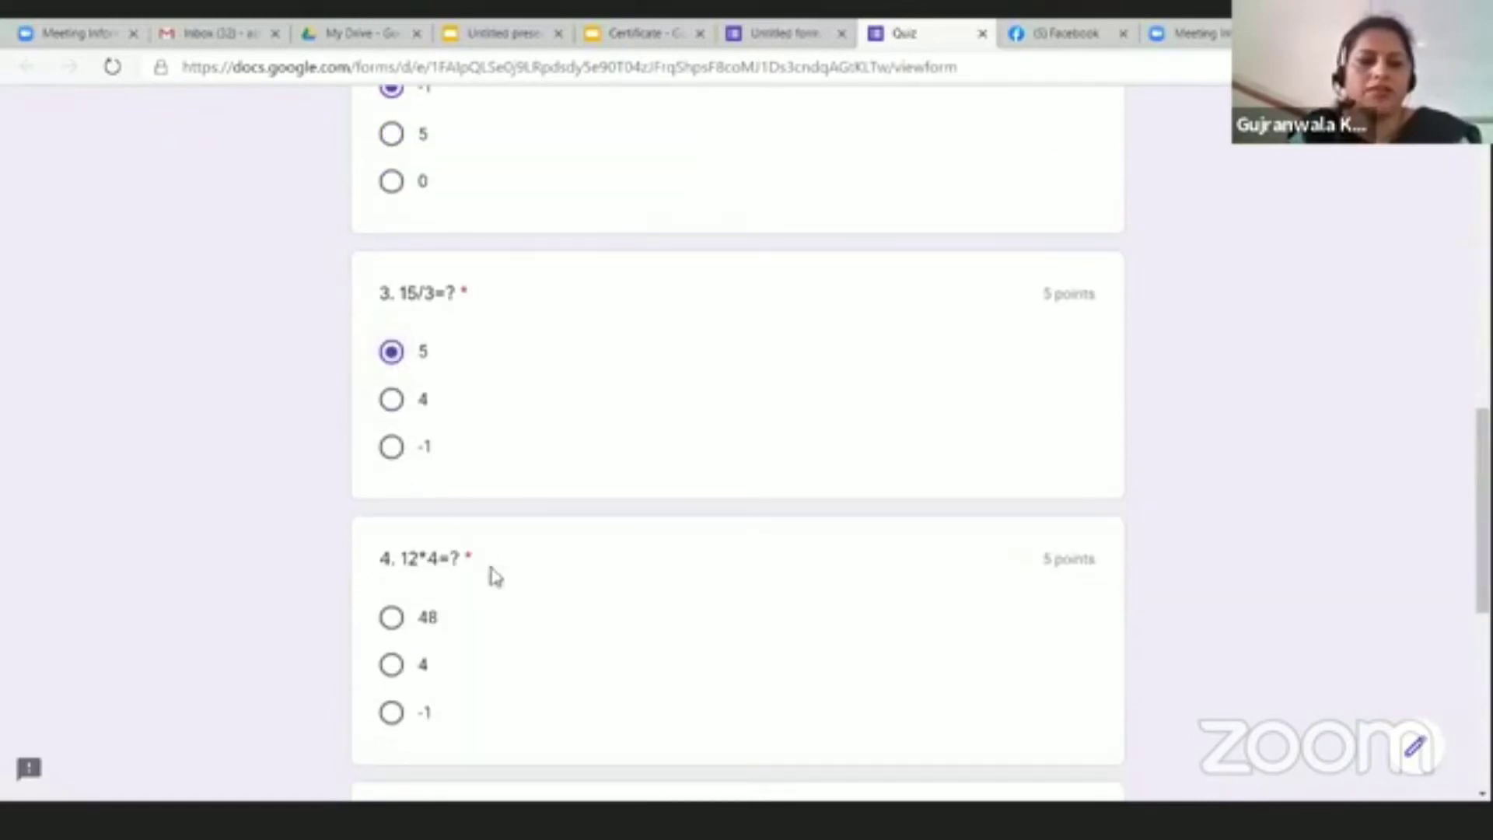
click(392, 666)
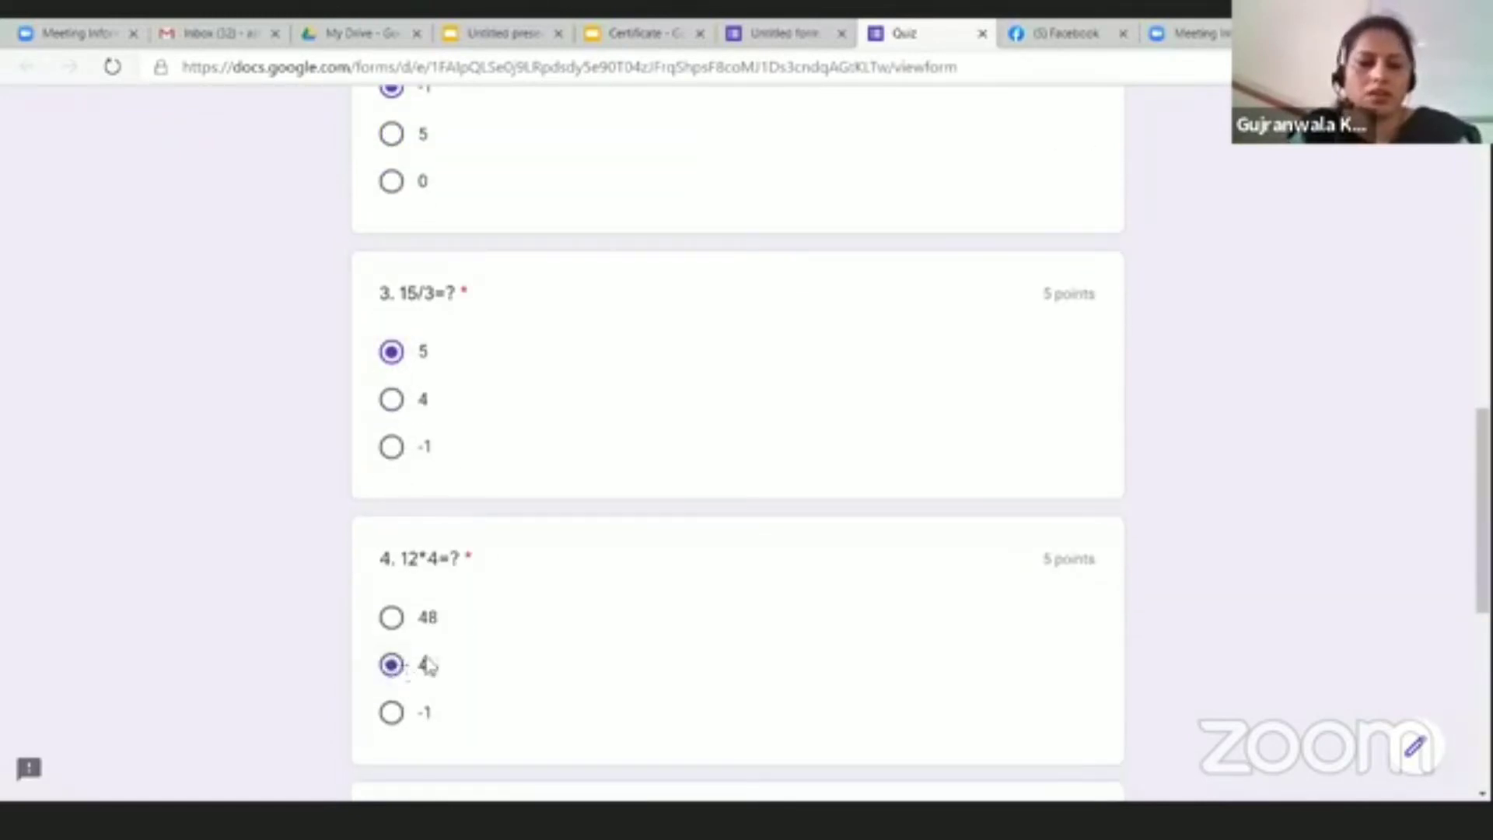
scroll(420, 622, down, 5)
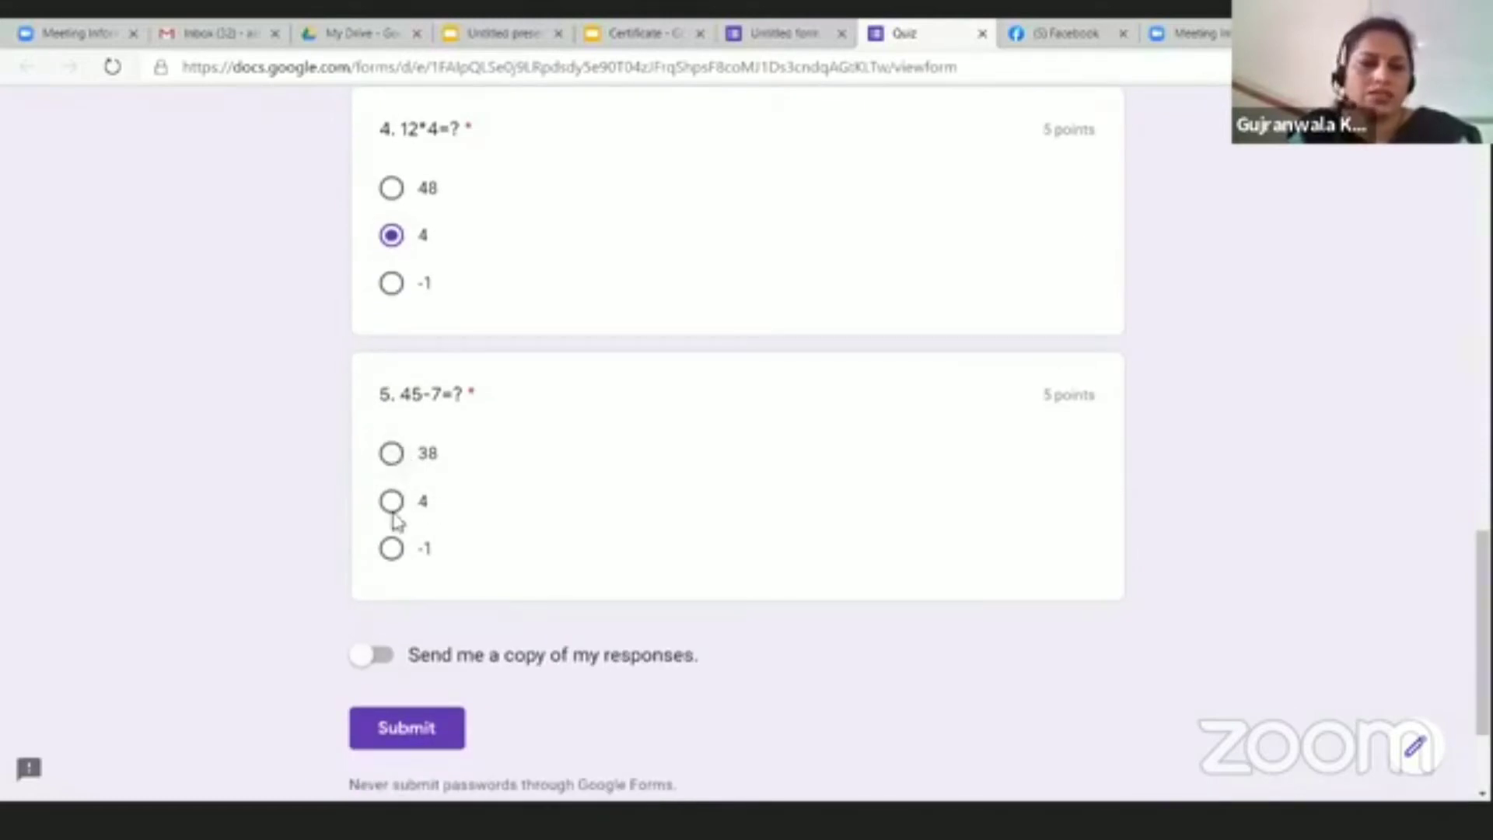
click(392, 455)
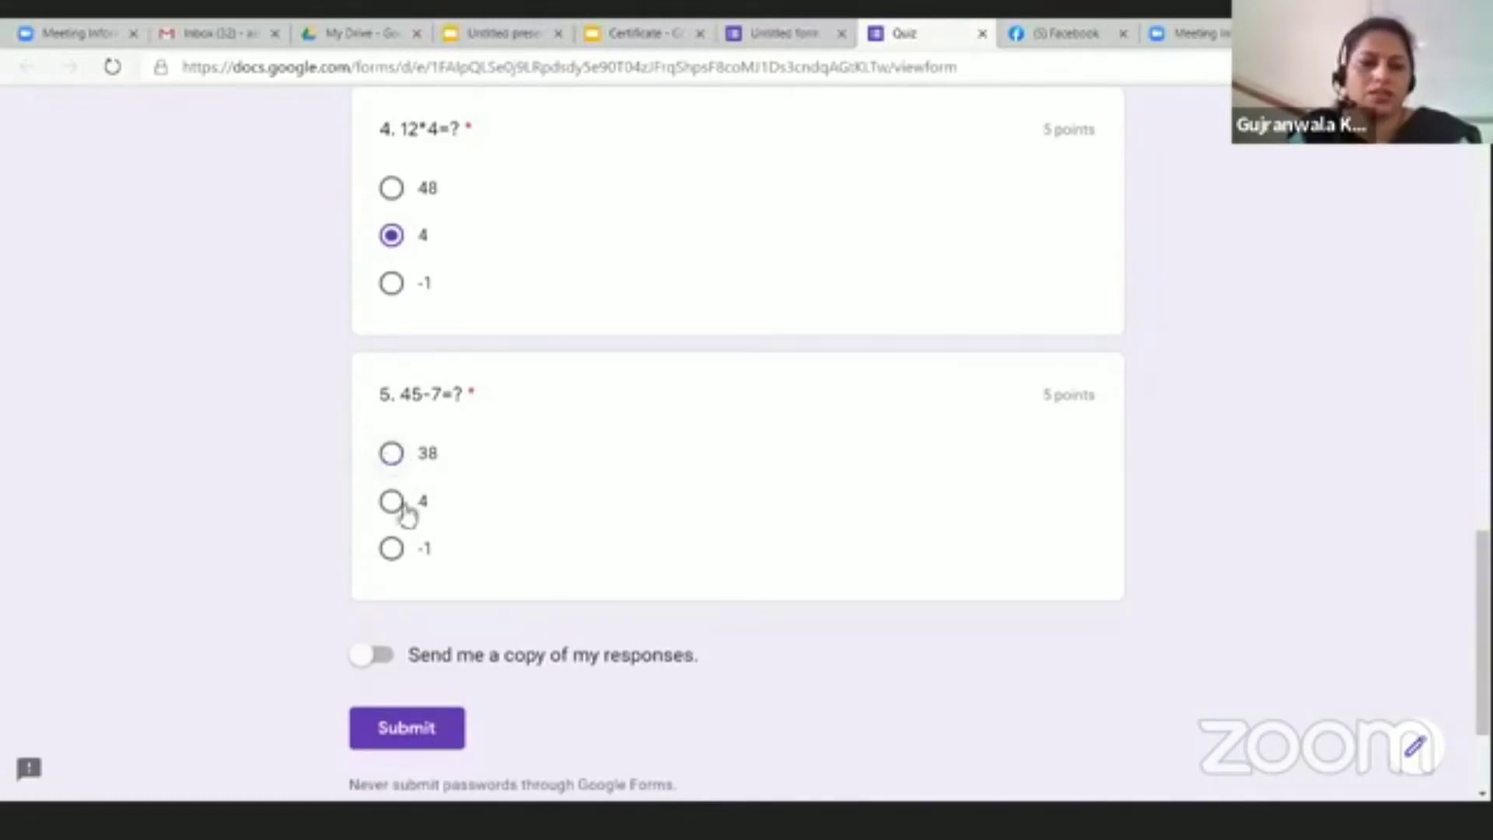
click(401, 736)
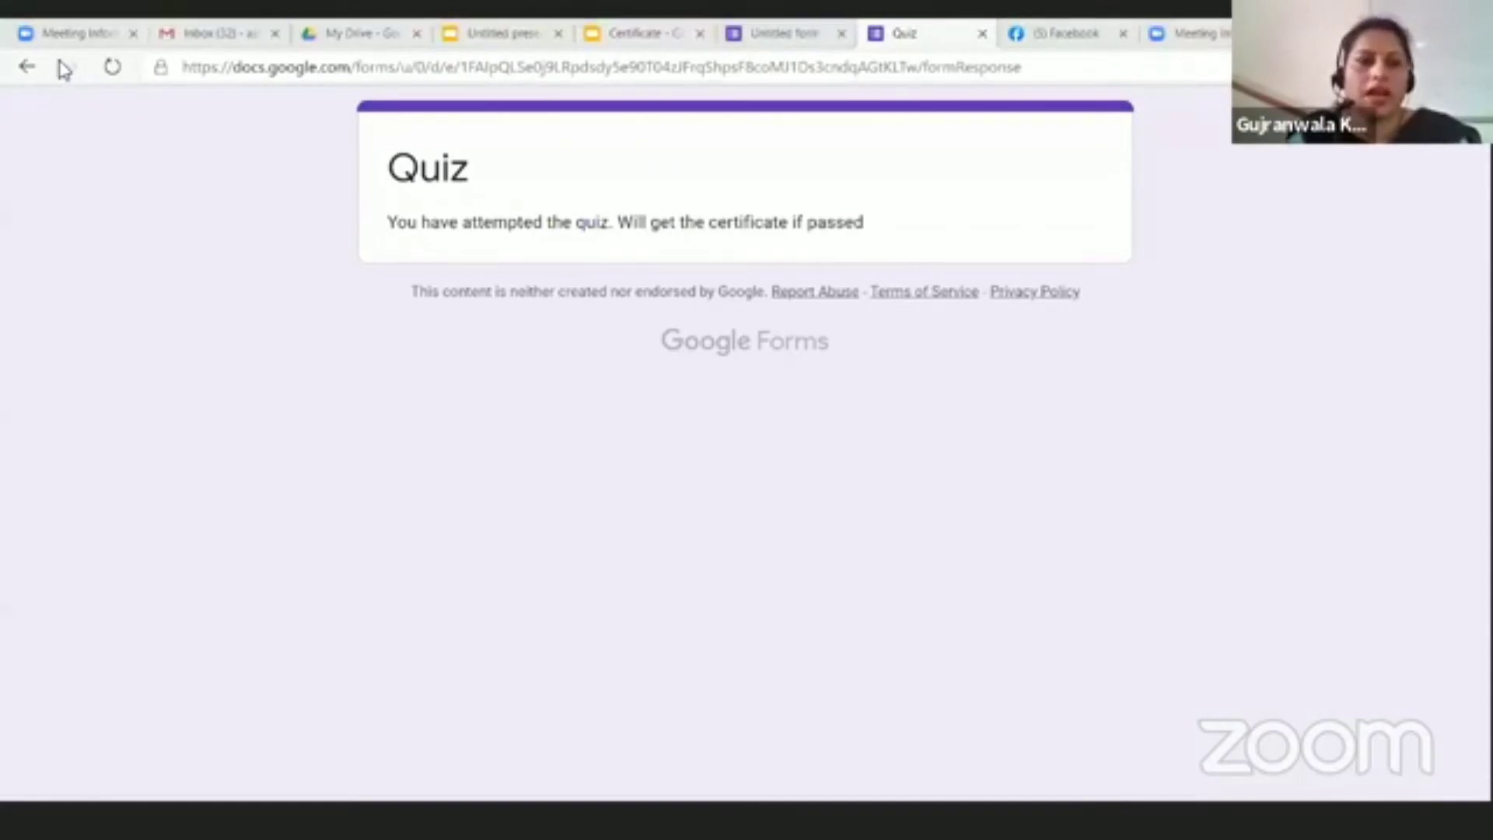
Step: Refresh the Gmail inbox until the Certify'em certificate email arrives, then open it
click(240, 45)
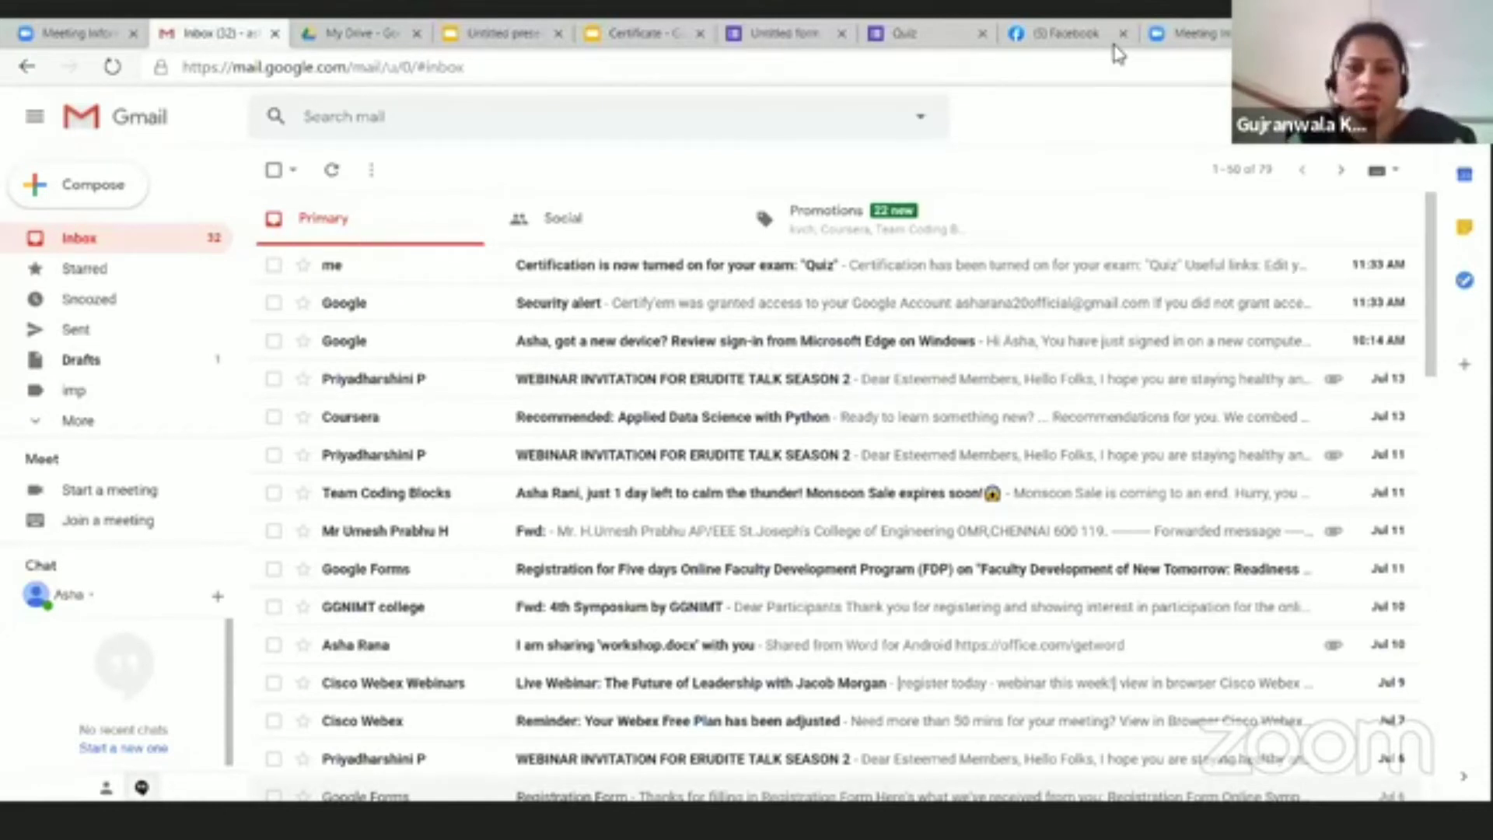
click(334, 172)
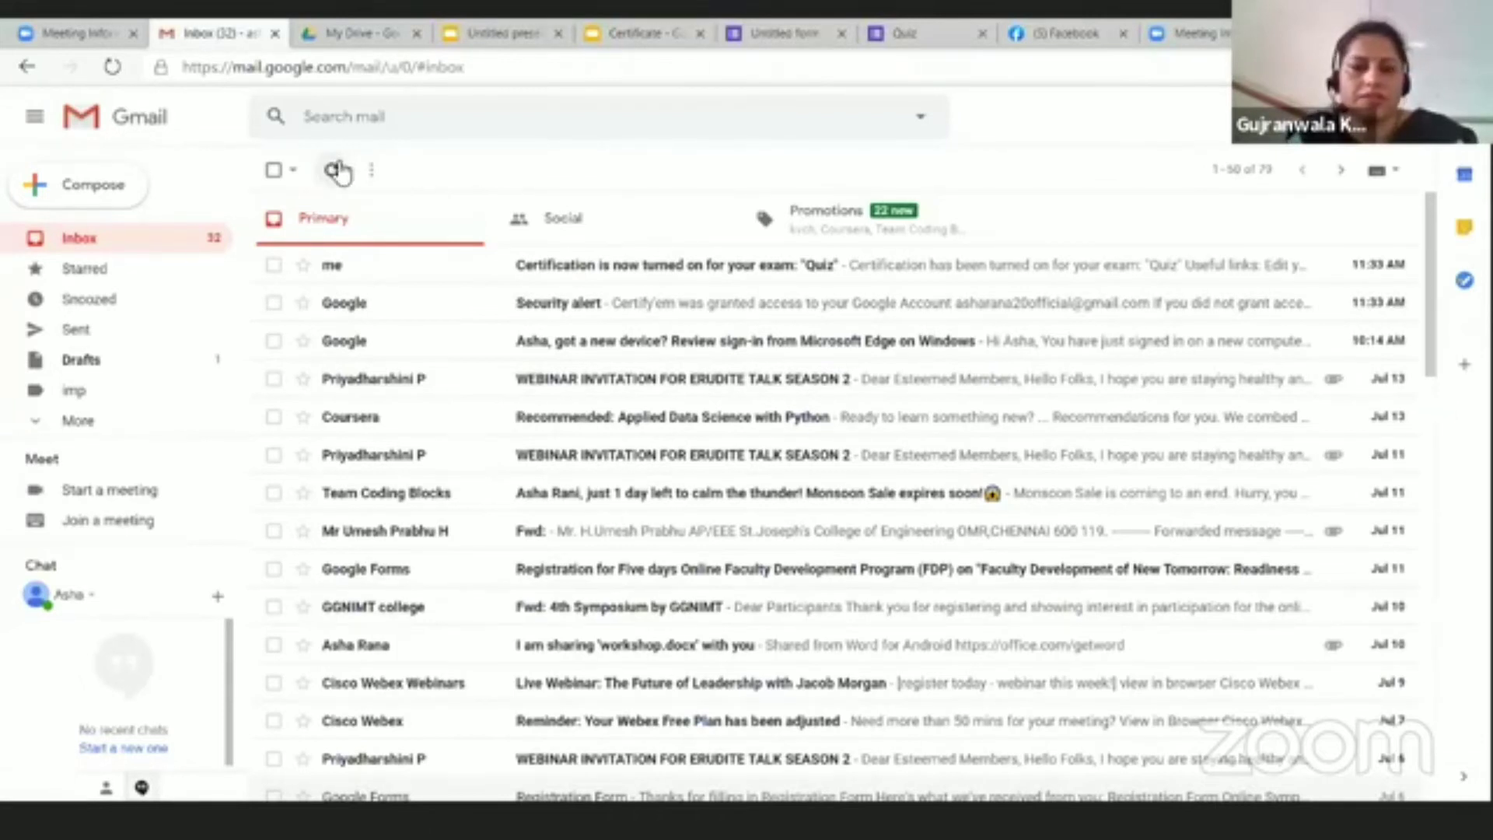
click(333, 175)
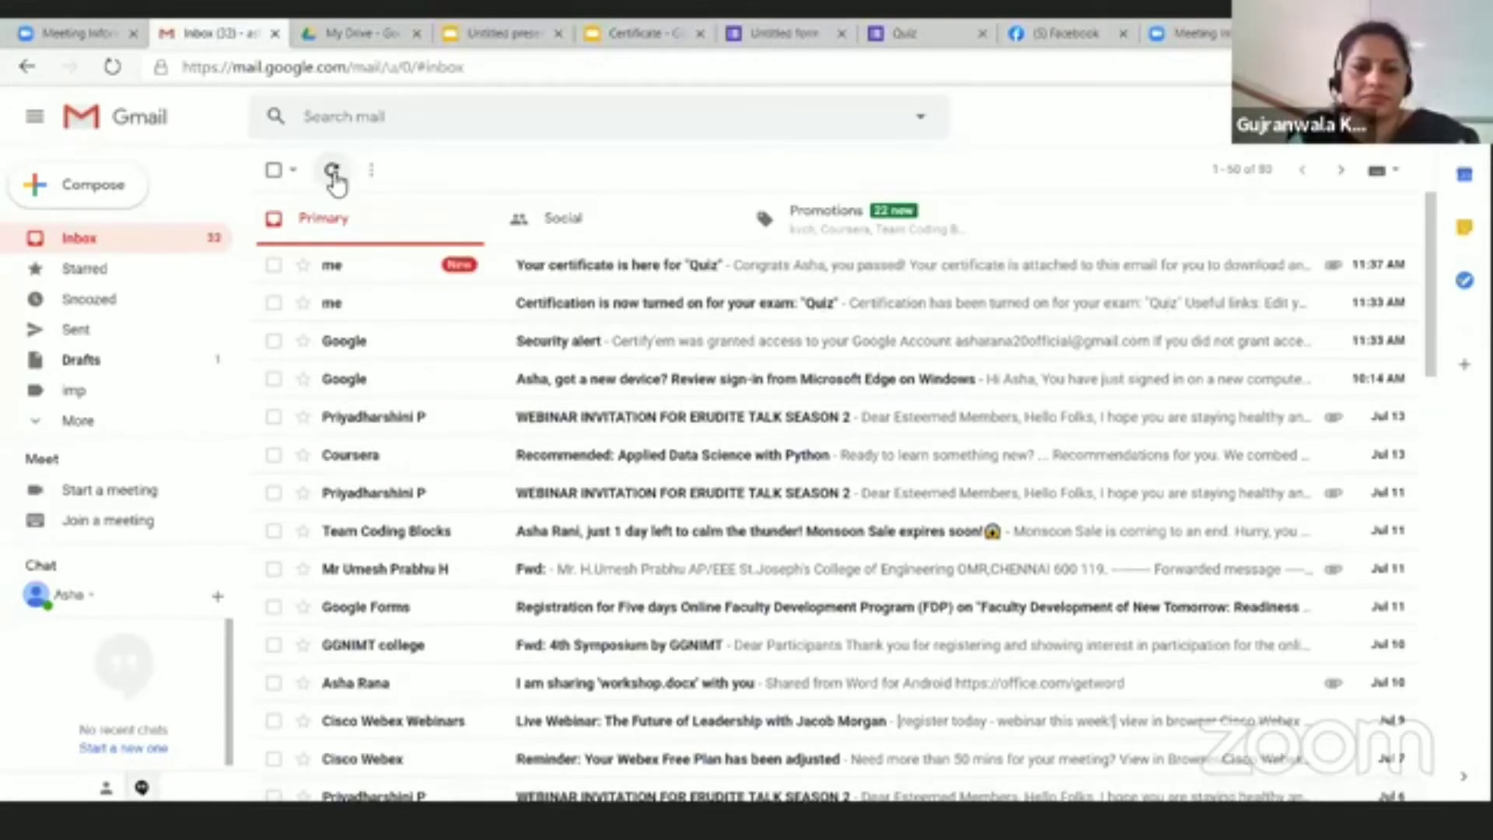
click(650, 274)
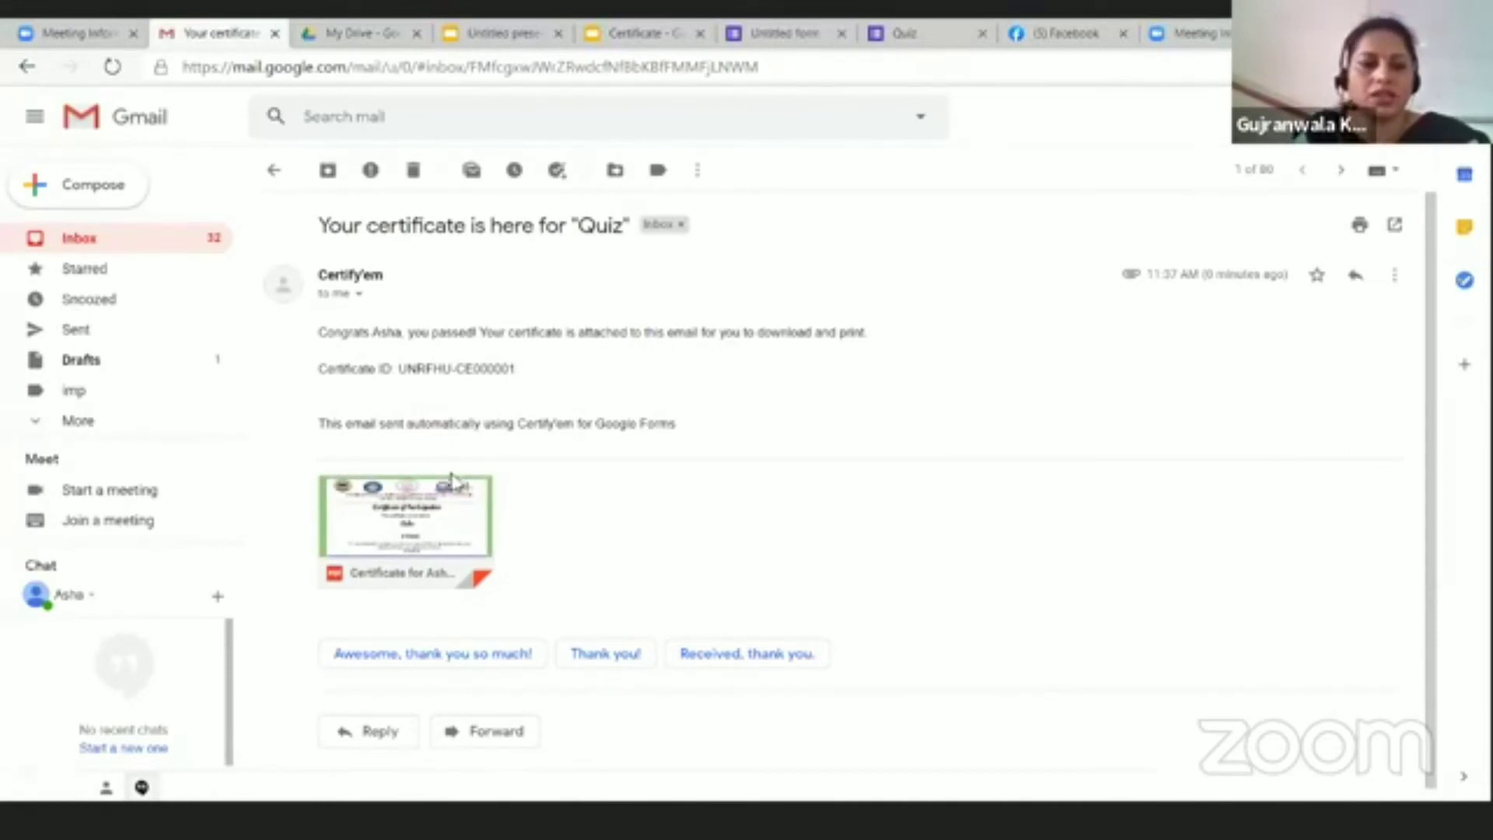
Step: Preview the certificate PDF, highlight its unfilled {{ Class}} placeholder, then return to the inbox
click(424, 517)
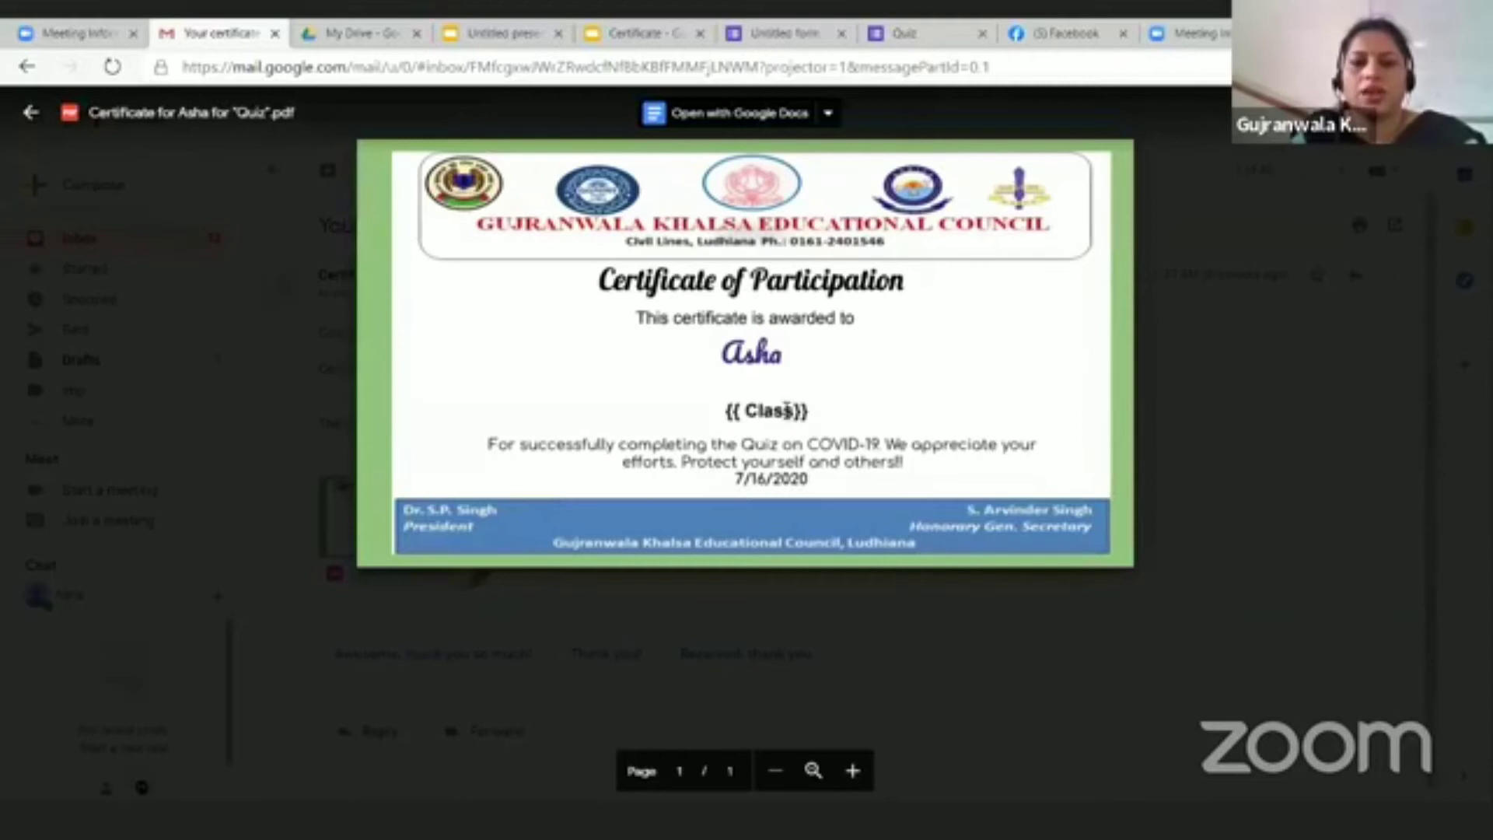
double_click(751, 413)
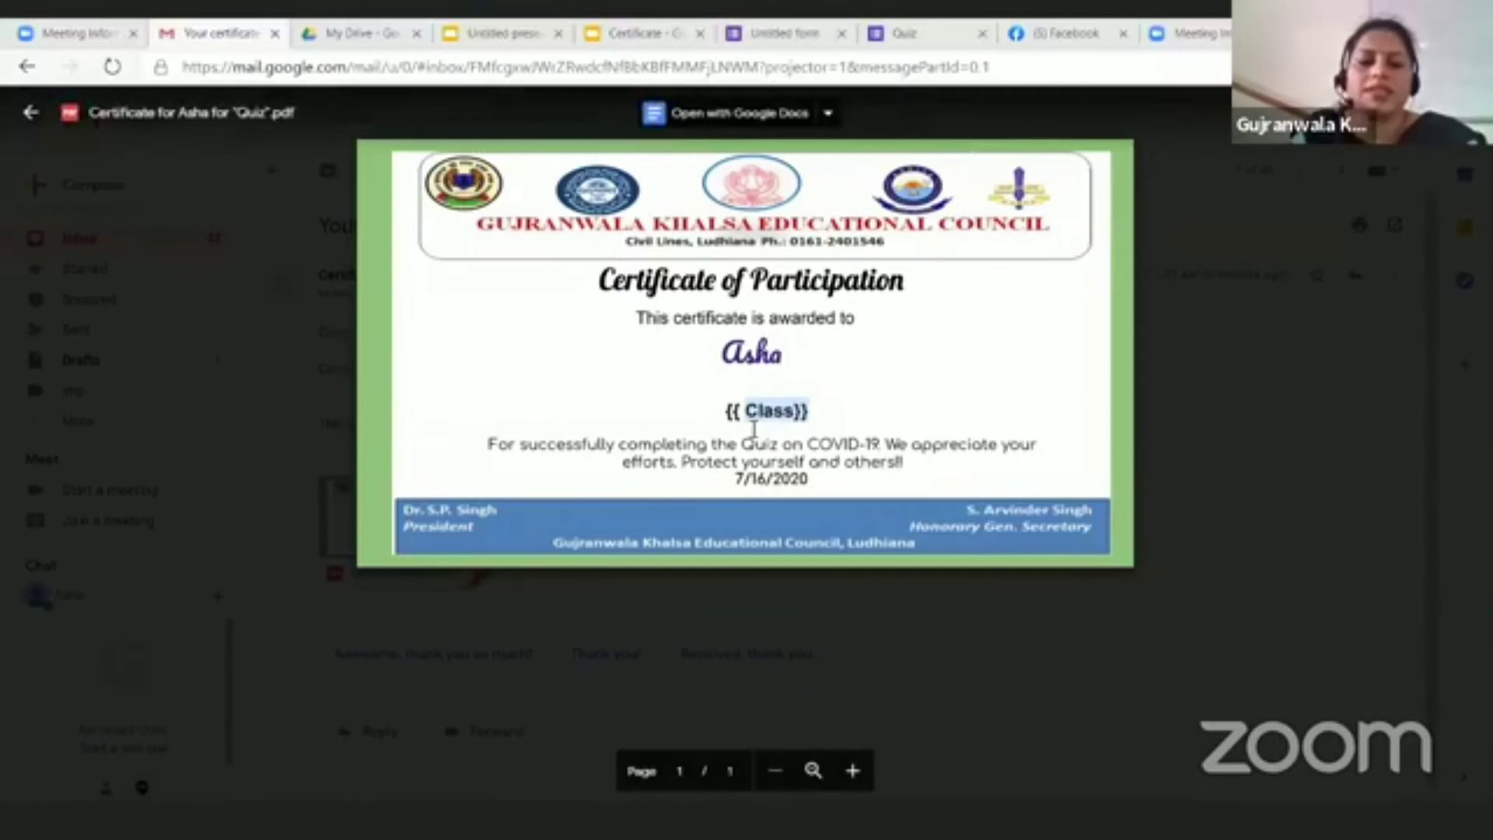
drag(809, 410, 728, 410)
click(739, 412)
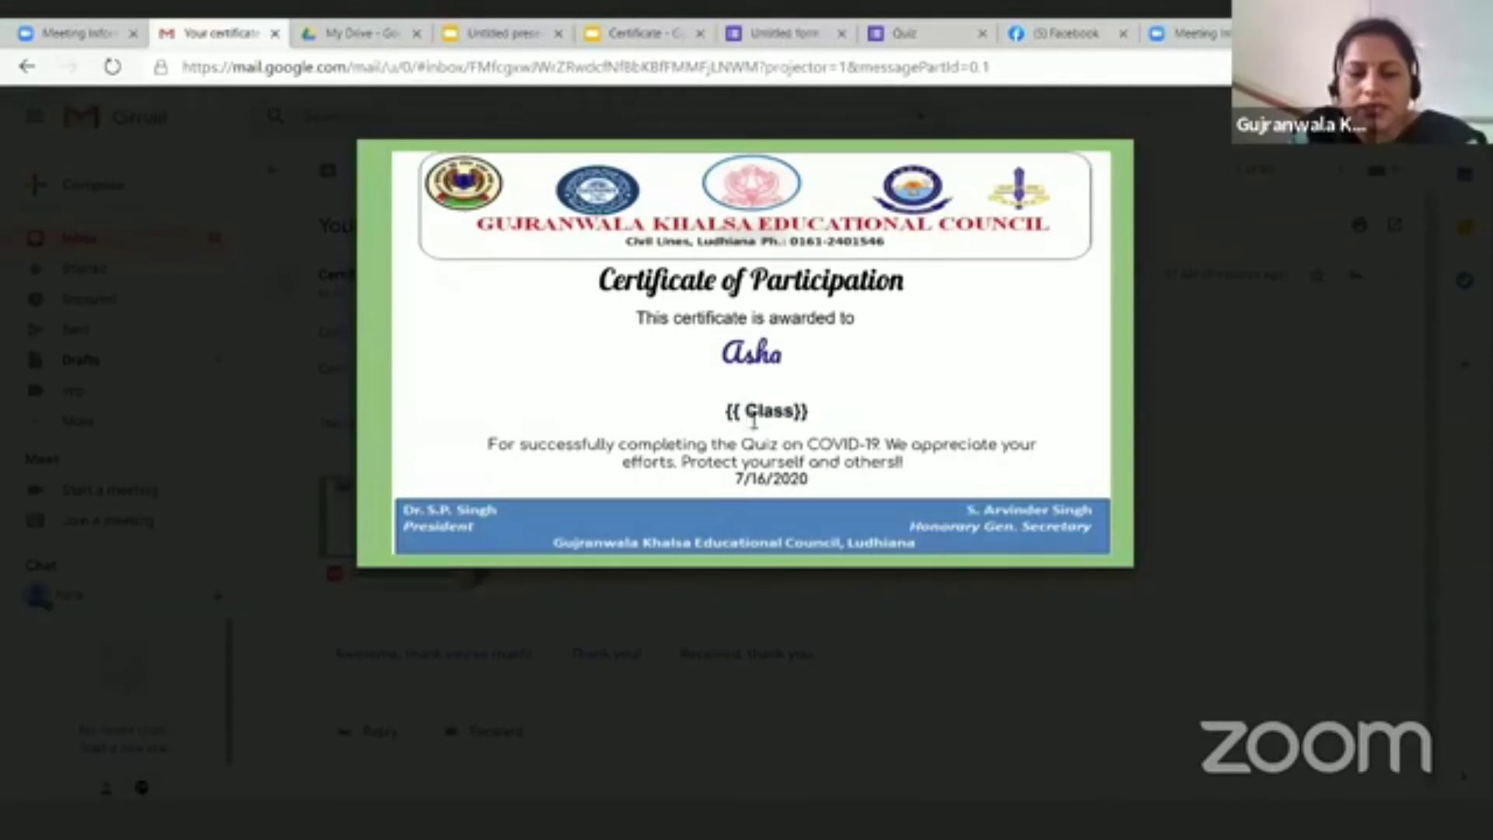
double_click(748, 415)
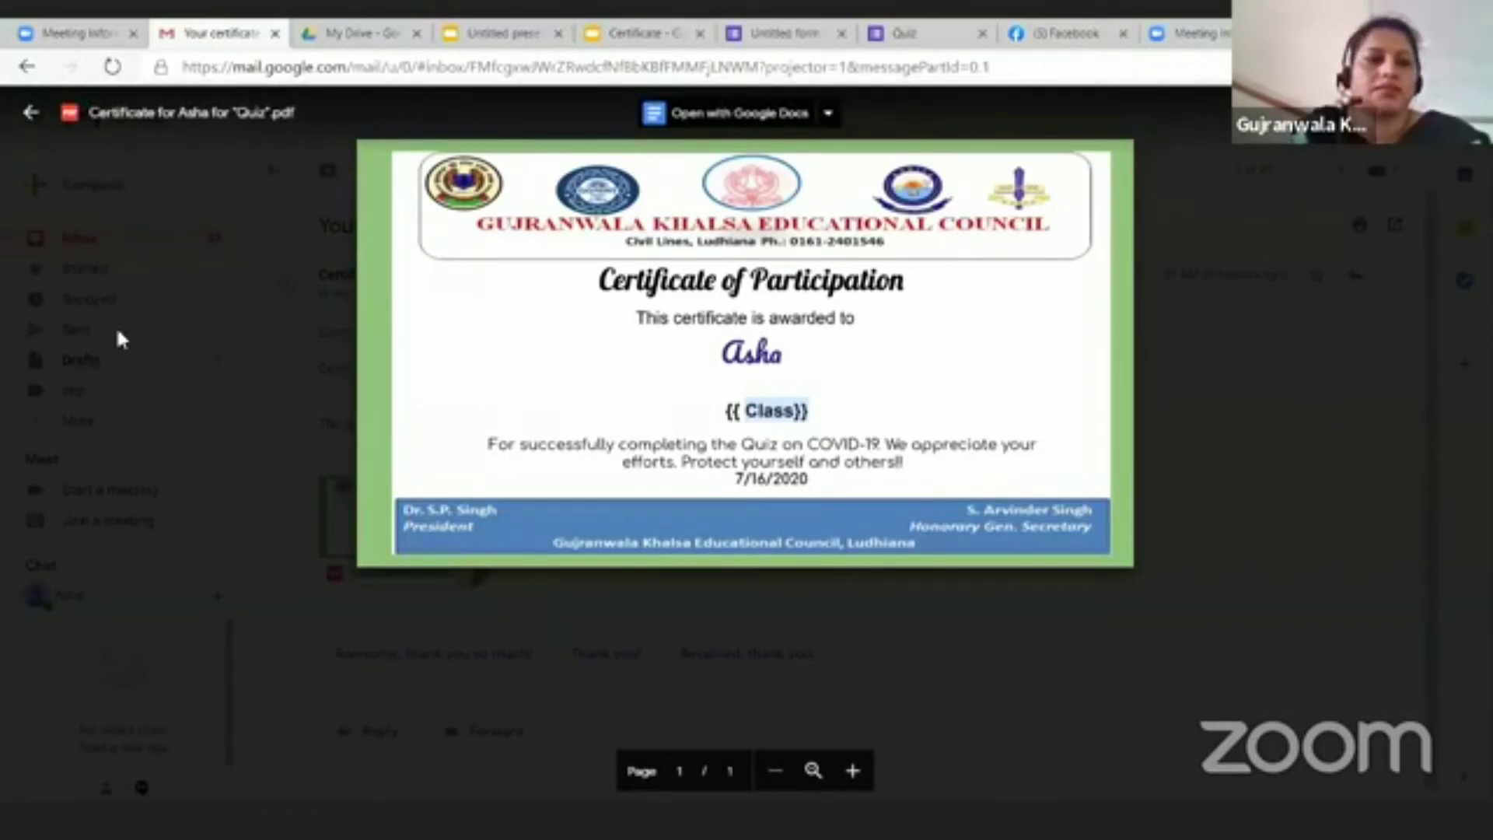
click(748, 416)
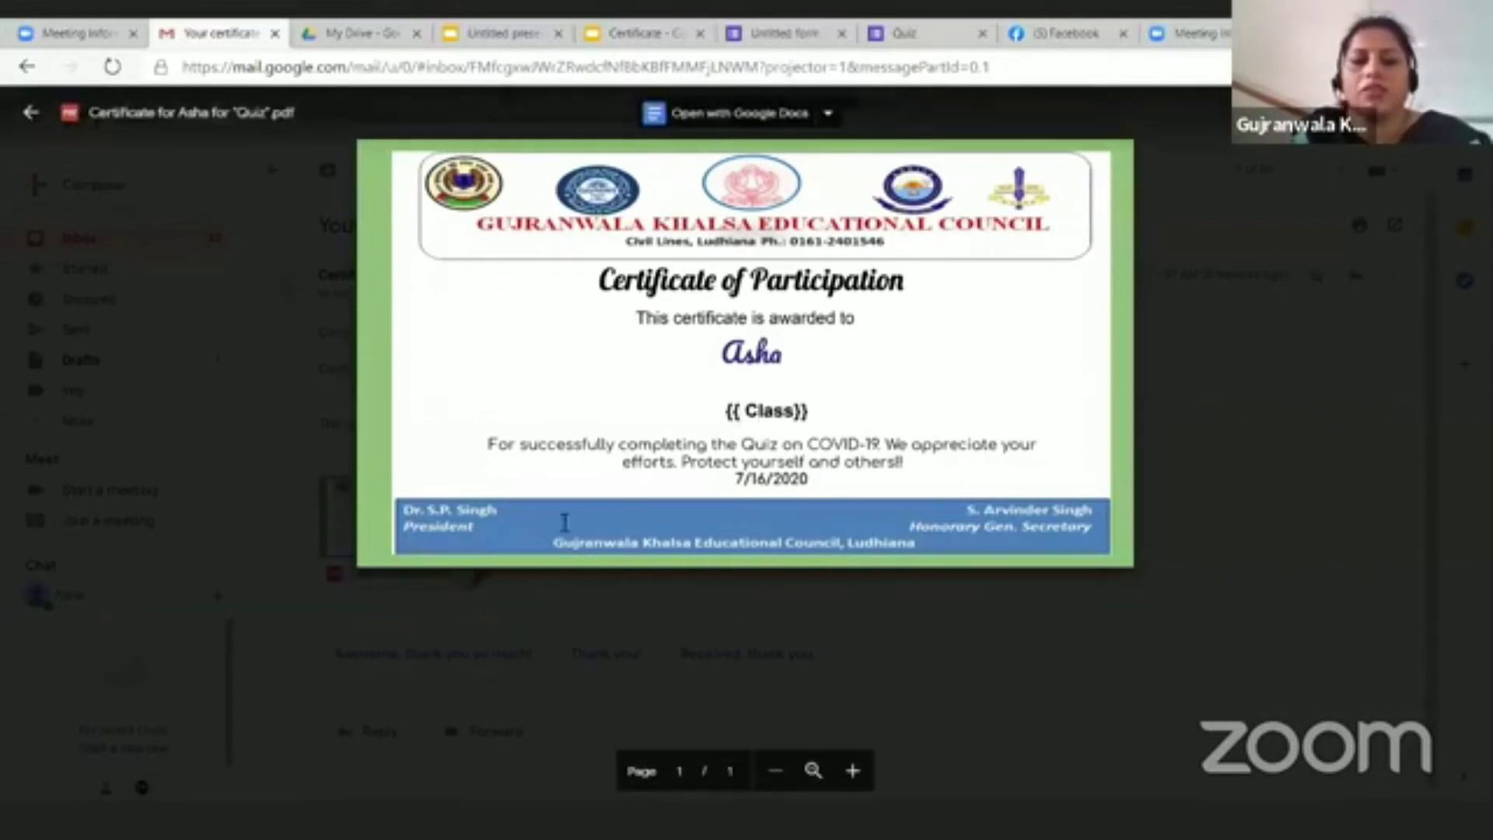
click(31, 116)
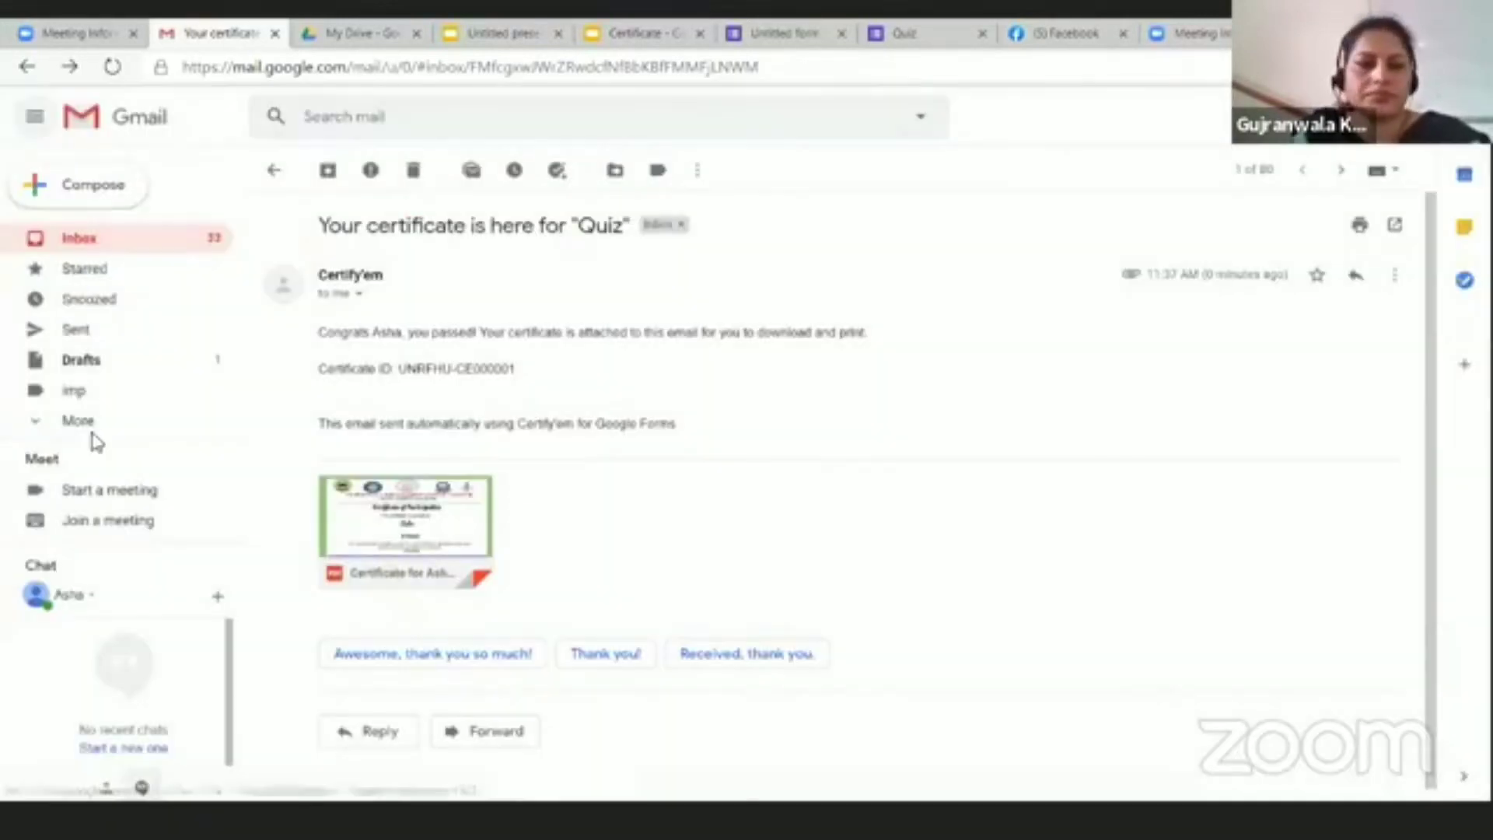
click(274, 171)
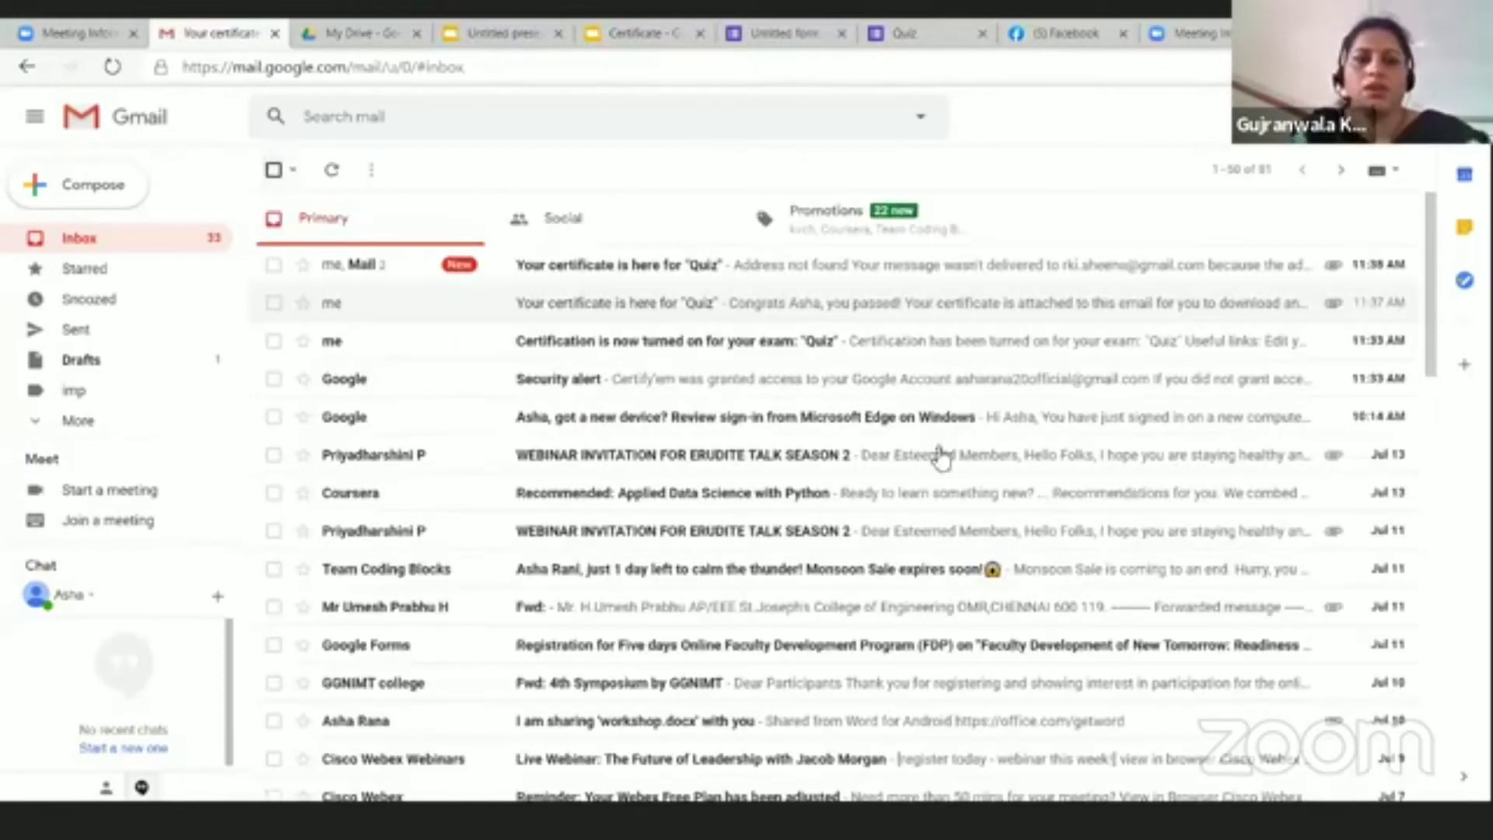
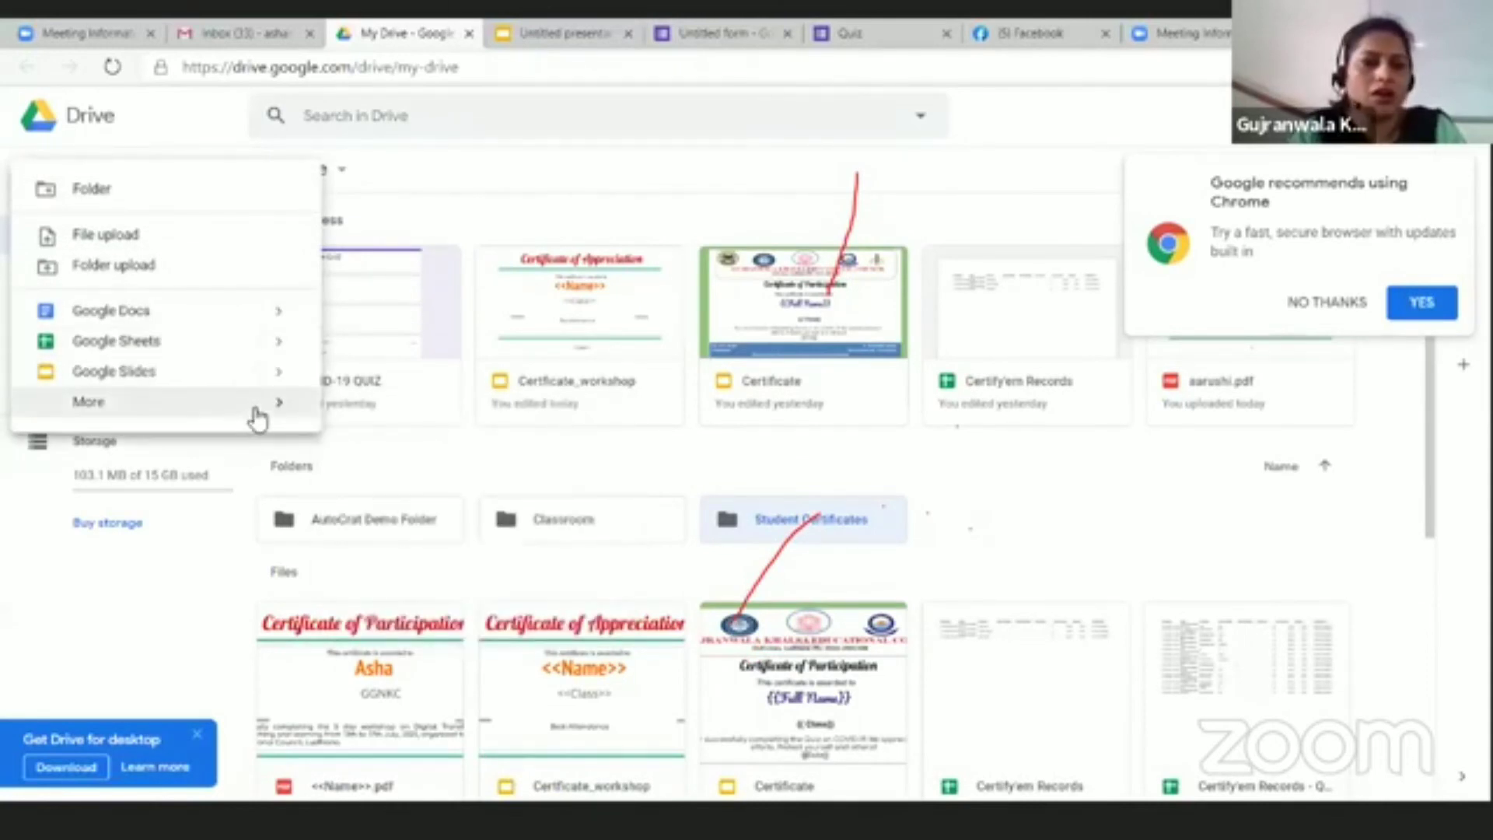
Step: Create a new blank Google Form from Drive and title it Demo Form
mouse_move(260, 402)
click(528, 426)
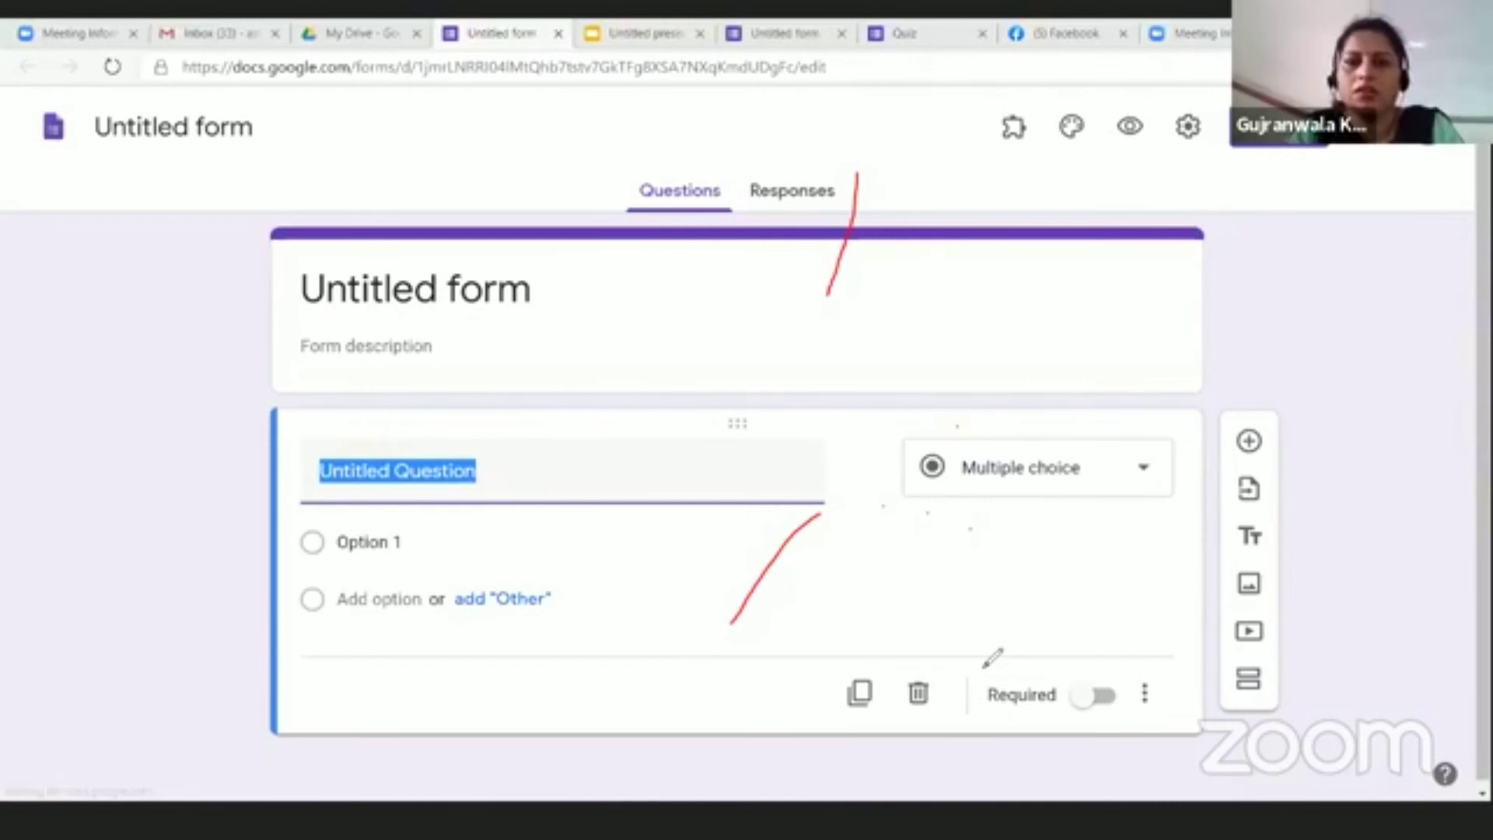
mouse_move(823, 210)
mouse_down()
mouse_move(854, 267)
mouse_move(841, 344)
mouse_up()
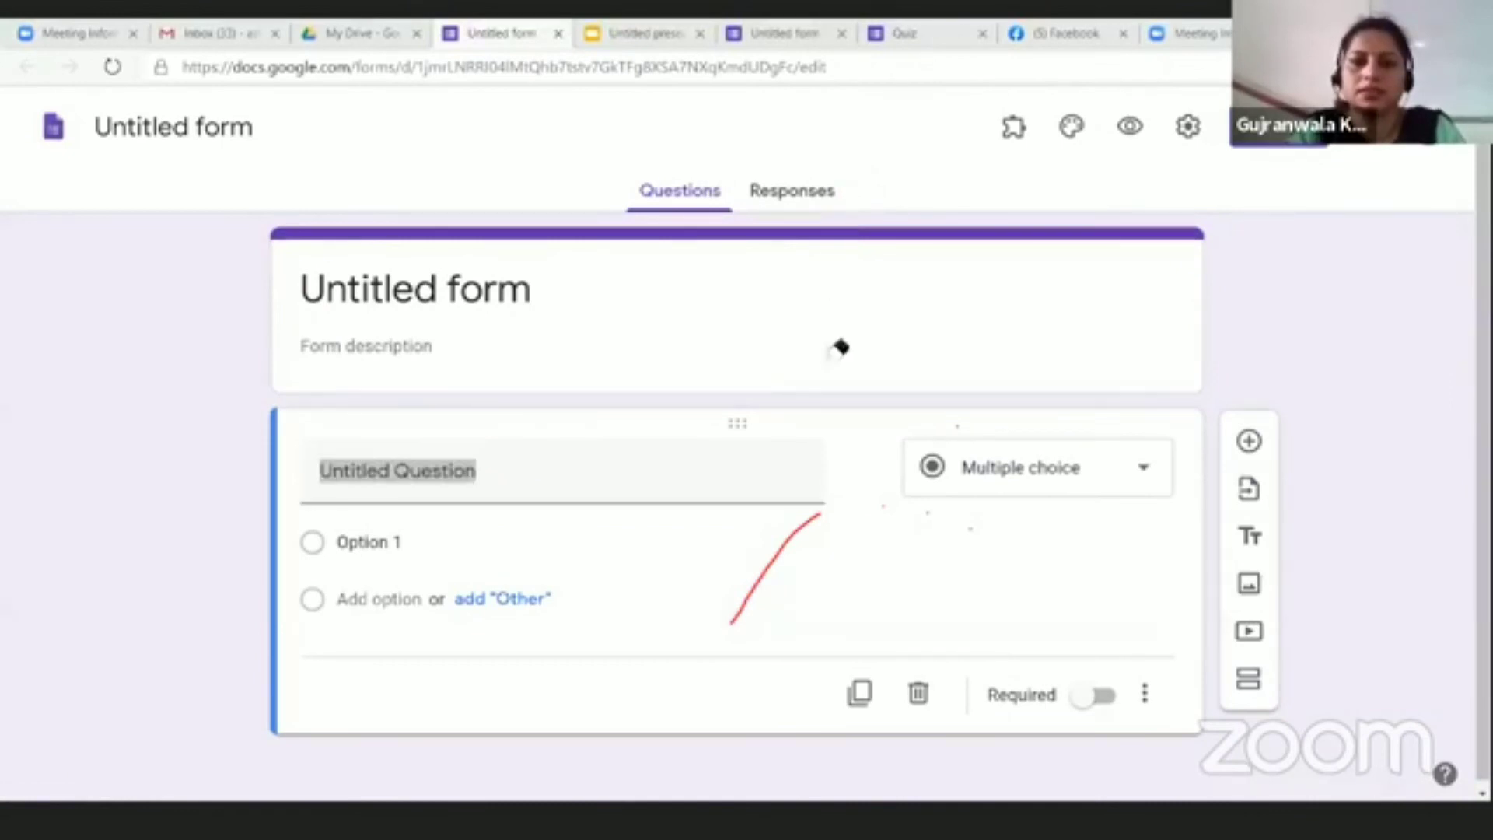
click(809, 529)
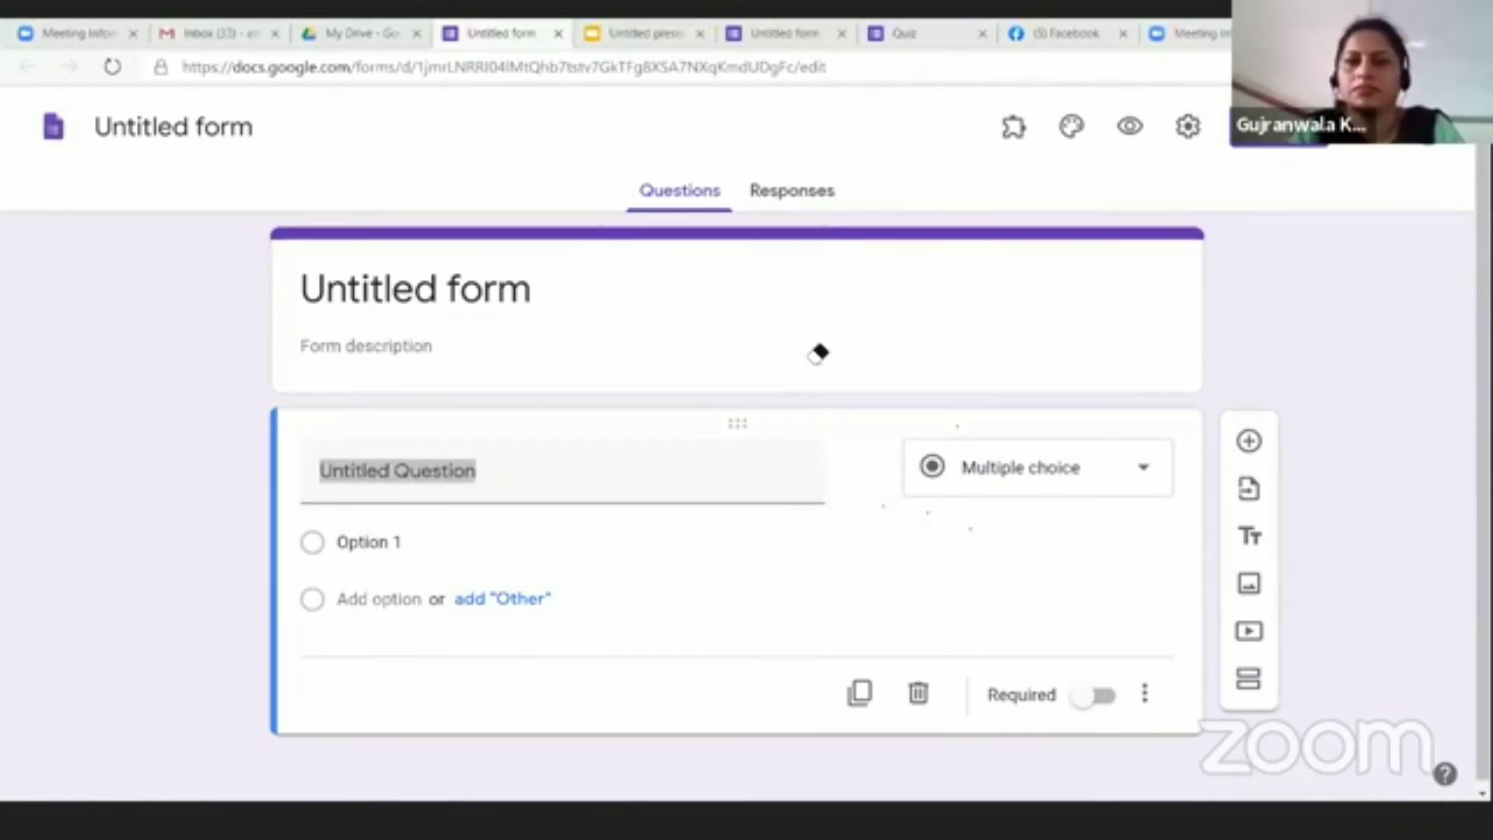
click(406, 310)
text(Demo Form)
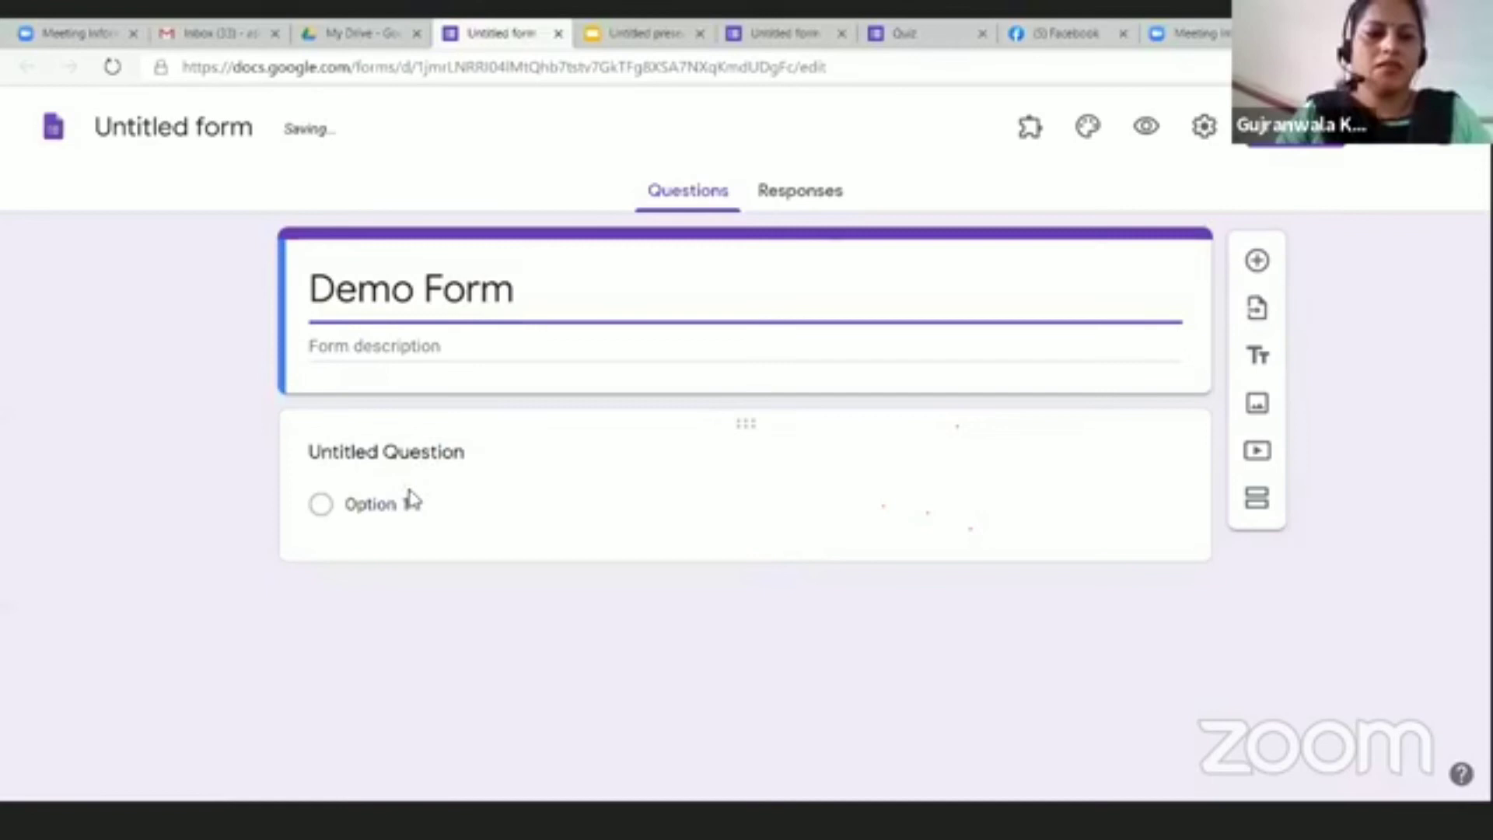
Step: Name the first question Name and make it a Short answer question
click(411, 500)
text(N)
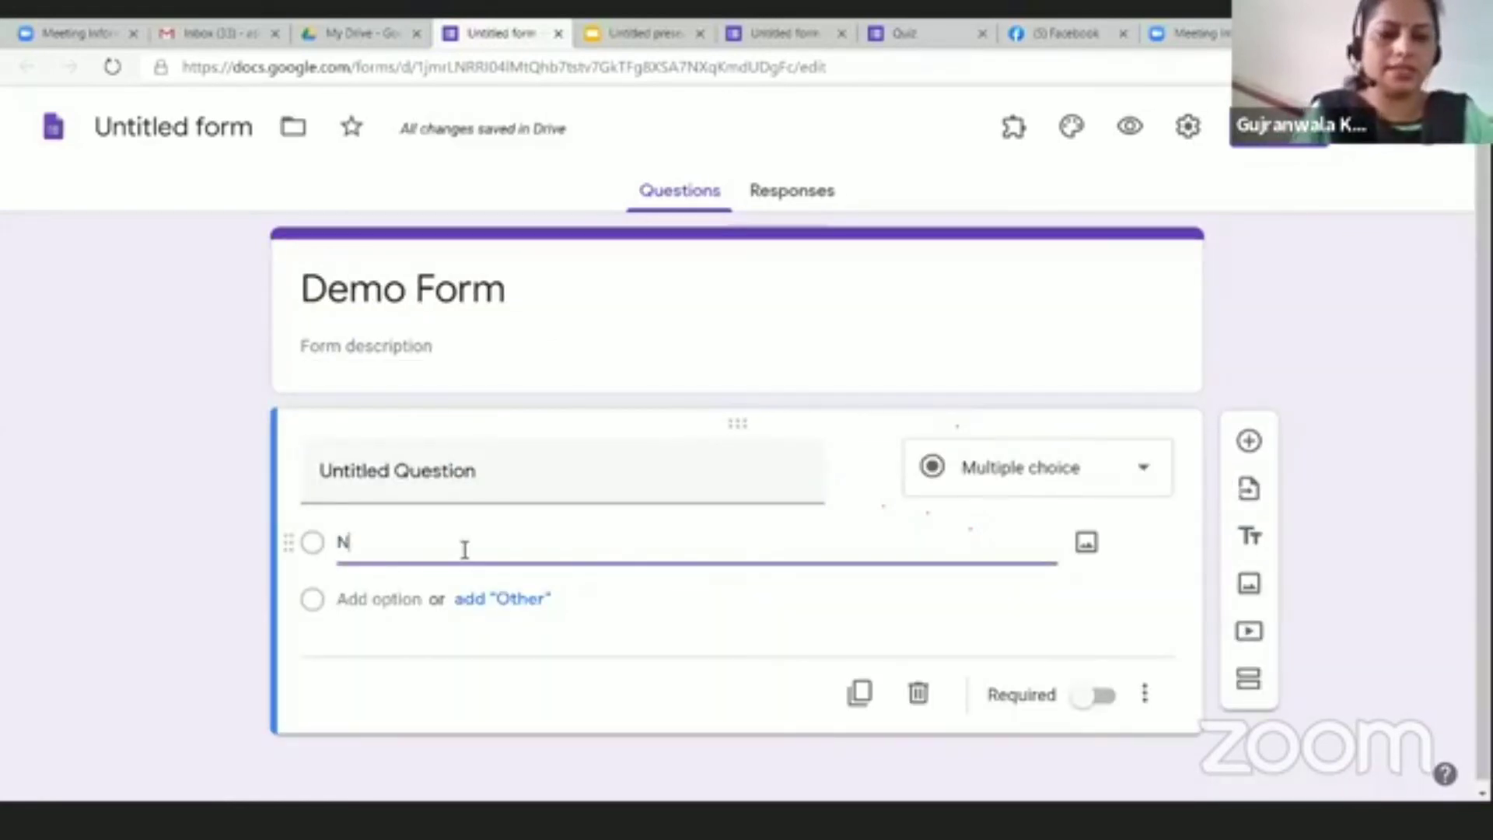
click(562, 472)
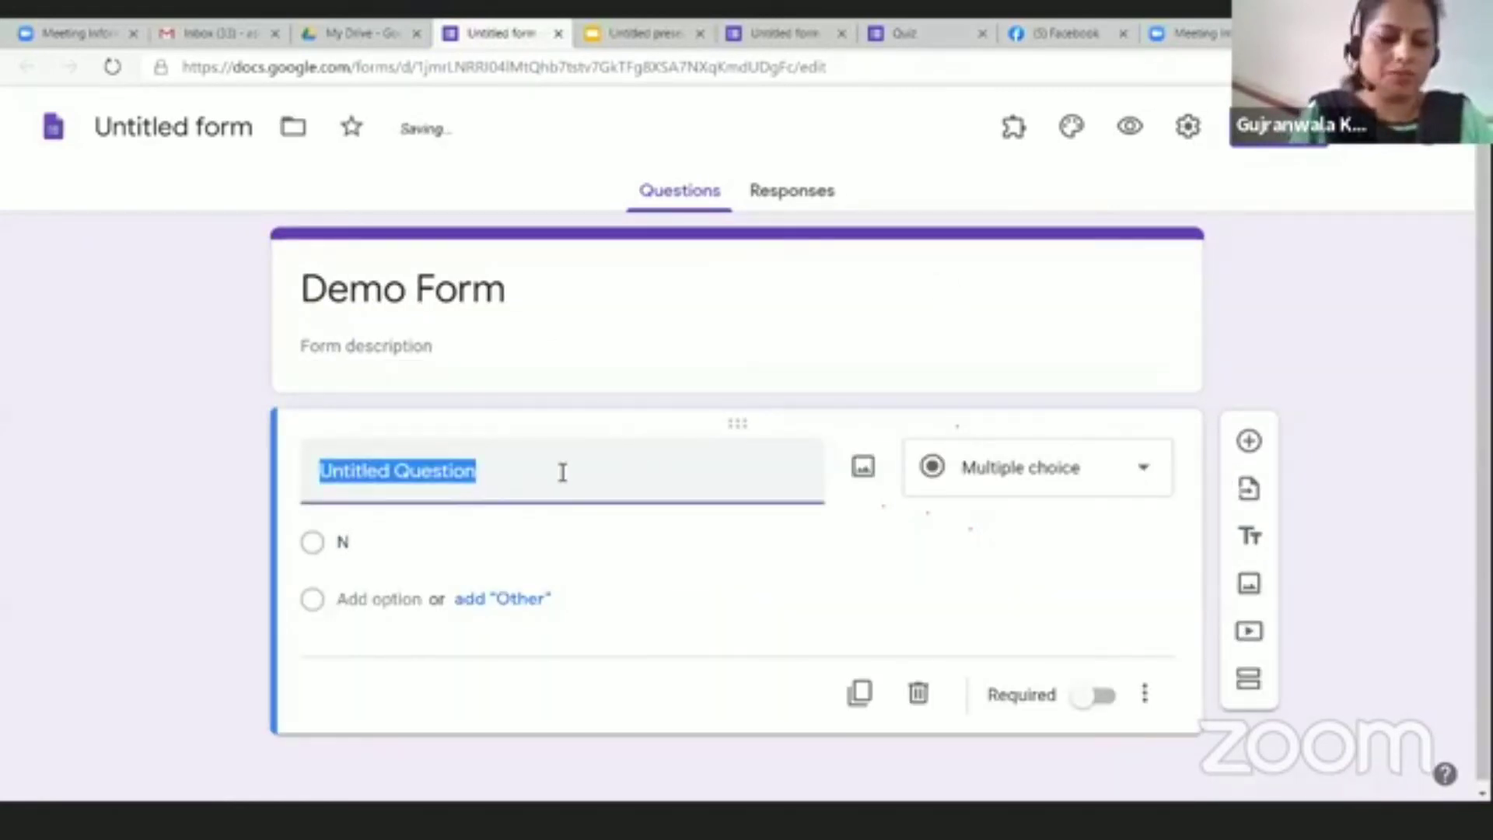
text(Name)
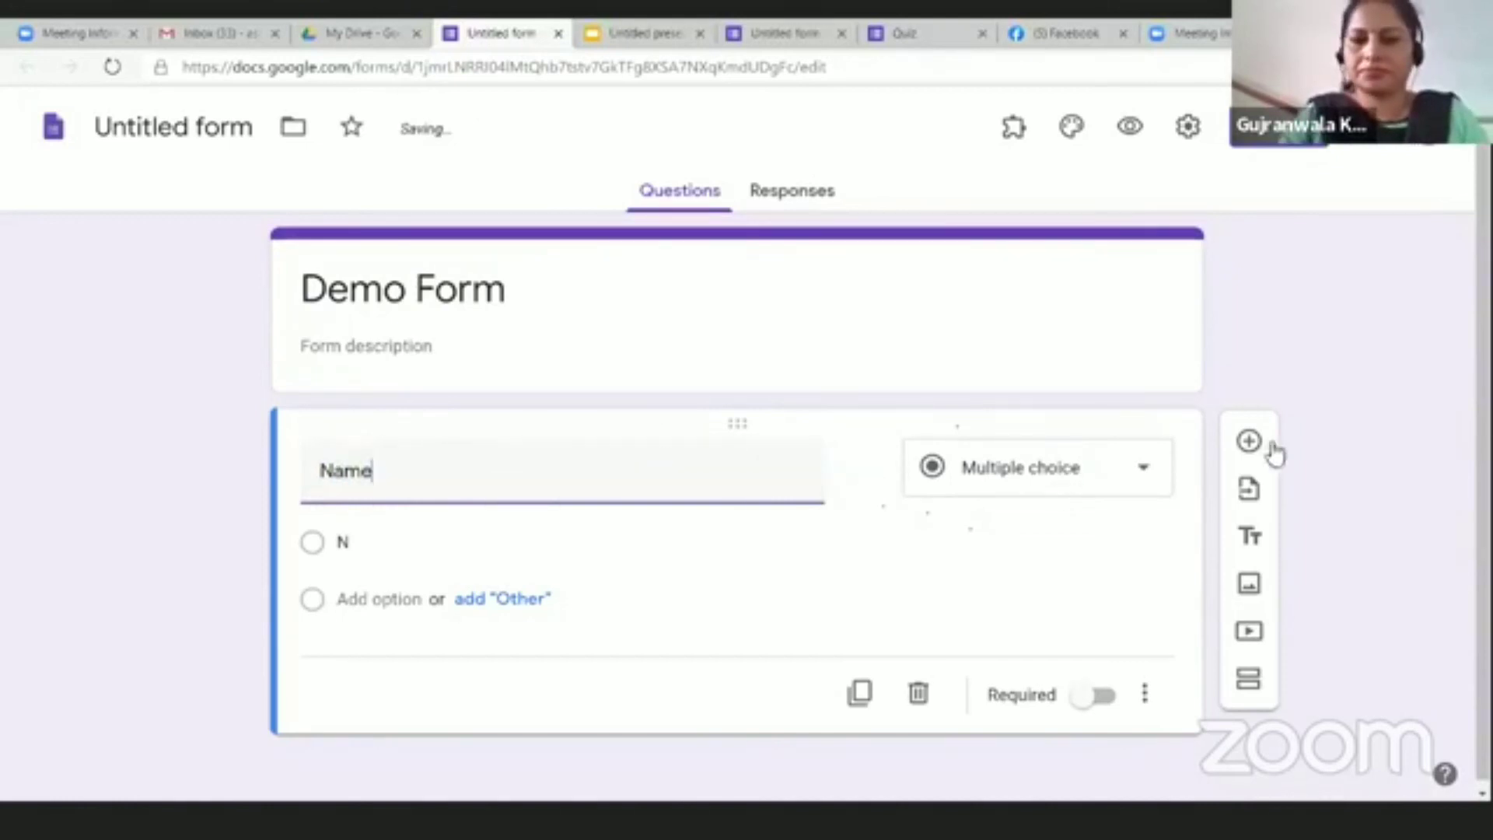
click(1110, 471)
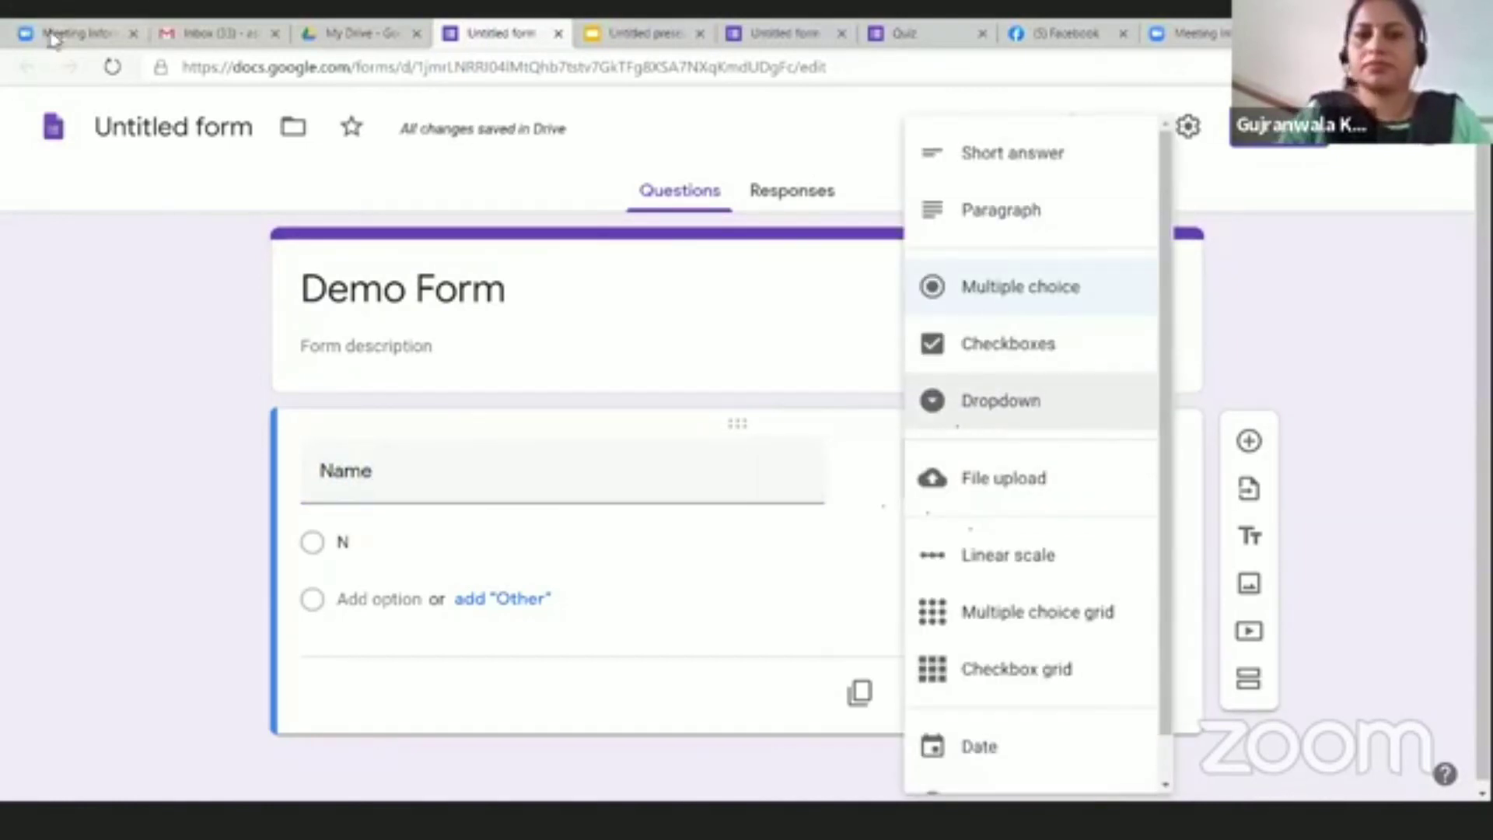
click(932, 154)
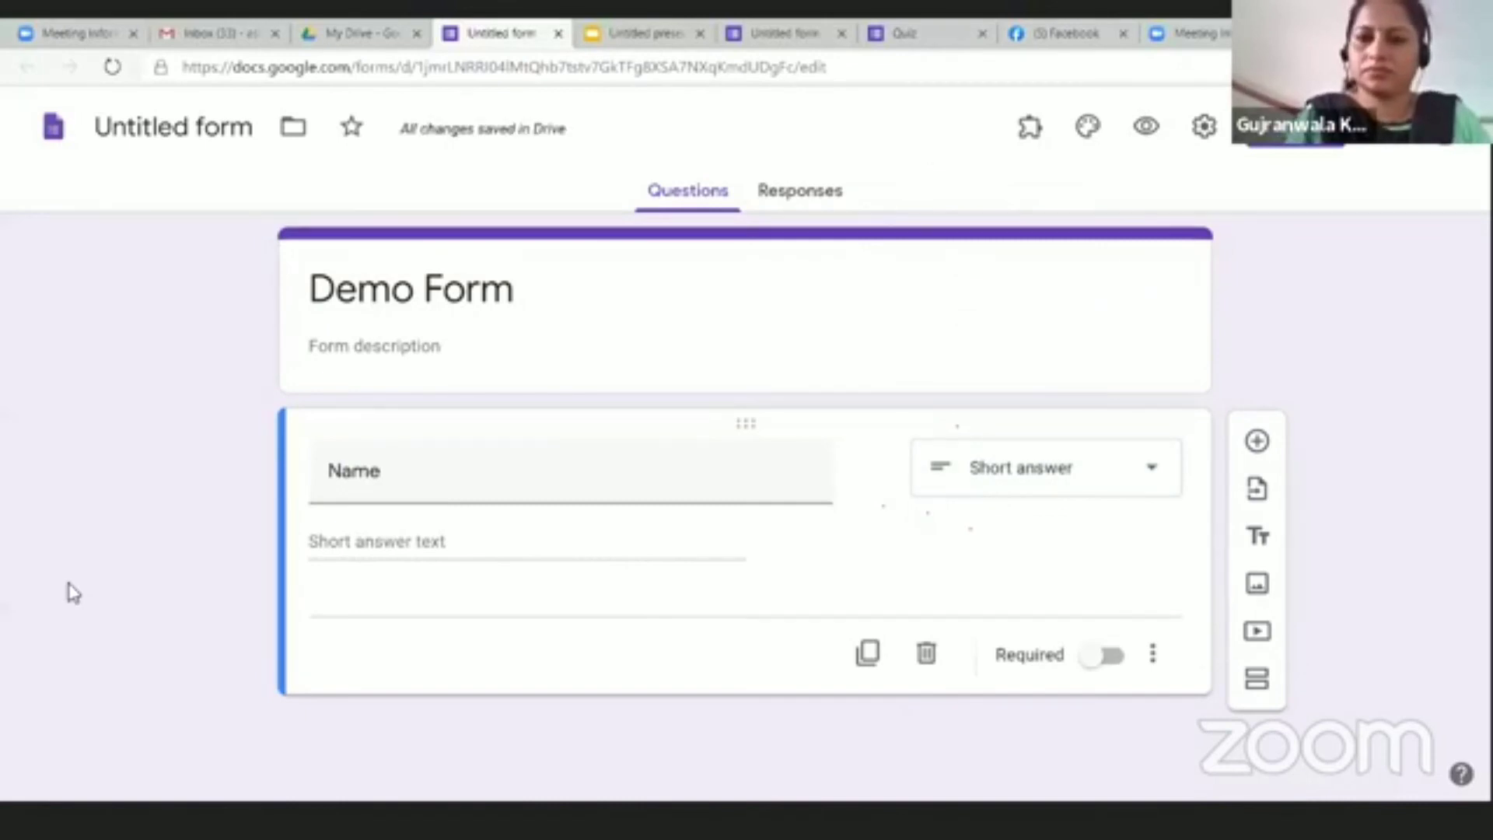
Step: Make Name required and add a College Name question below it
key(ctrl+minus)
key(ctrl+minus)
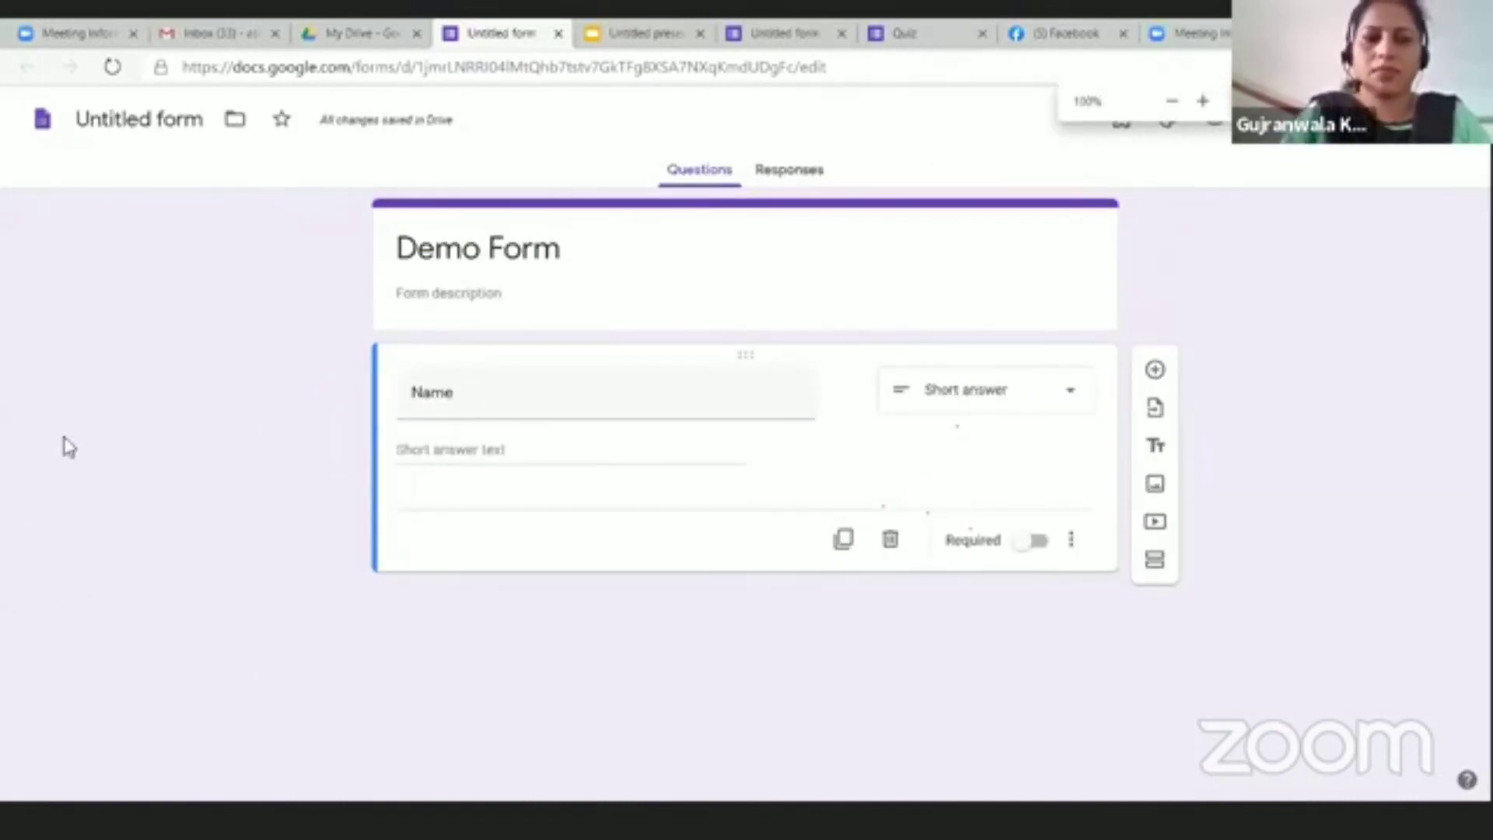
click(1038, 540)
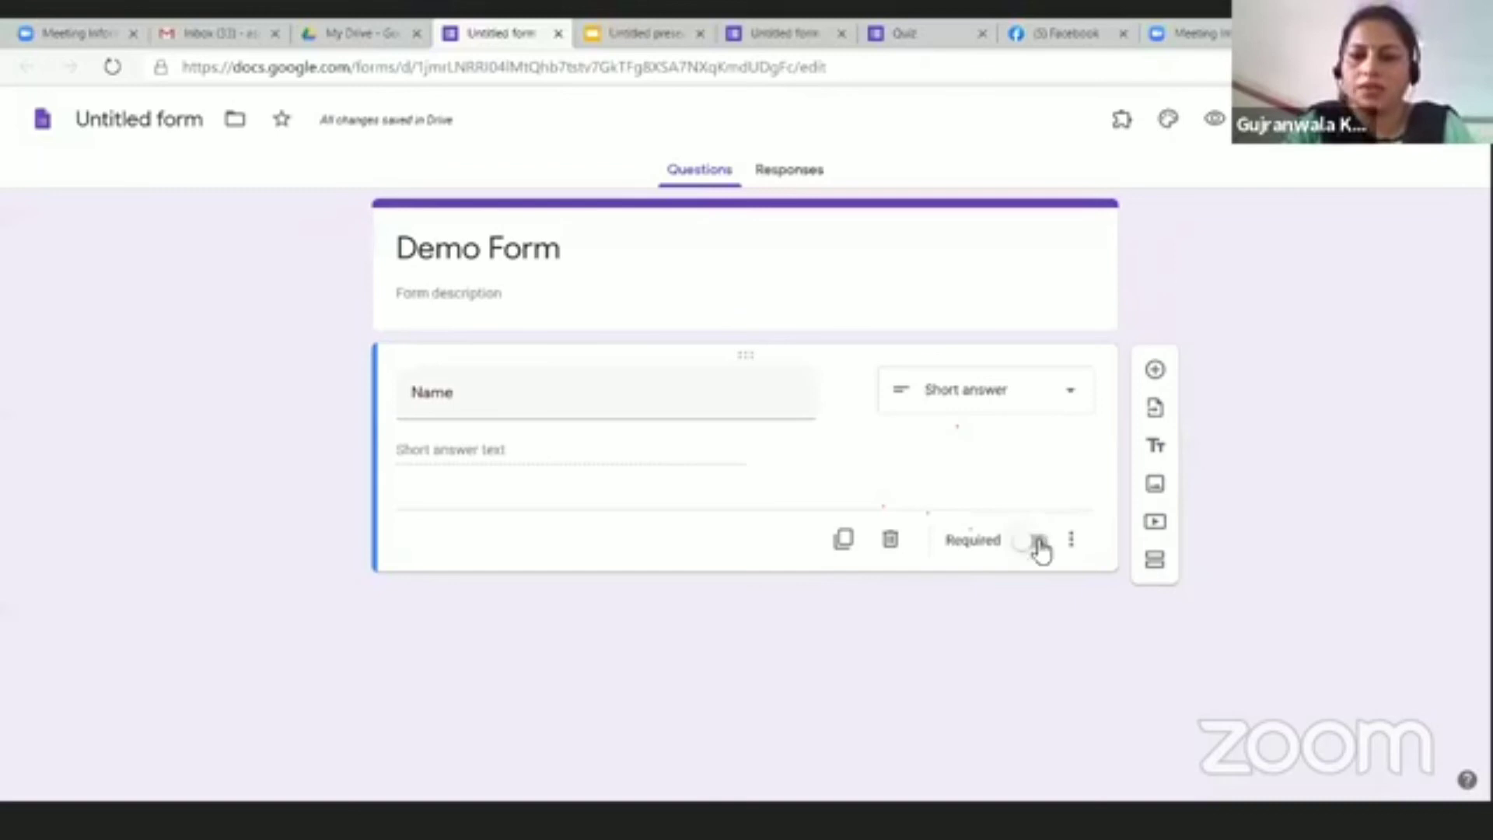
click(1156, 371)
text(College Name)
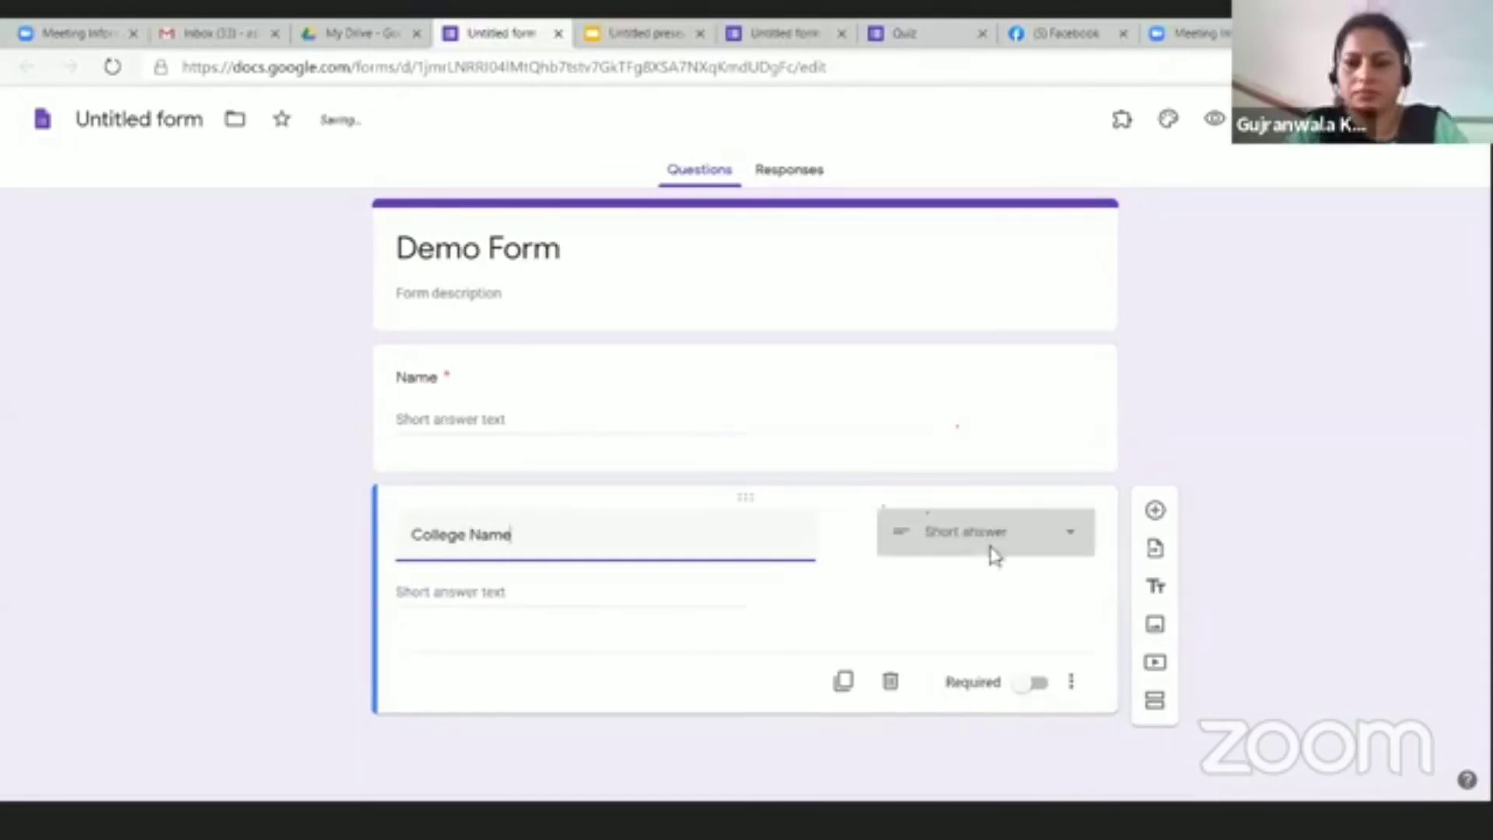
Step: Add a required Short answer question named Date
click(1156, 512)
text(Date)
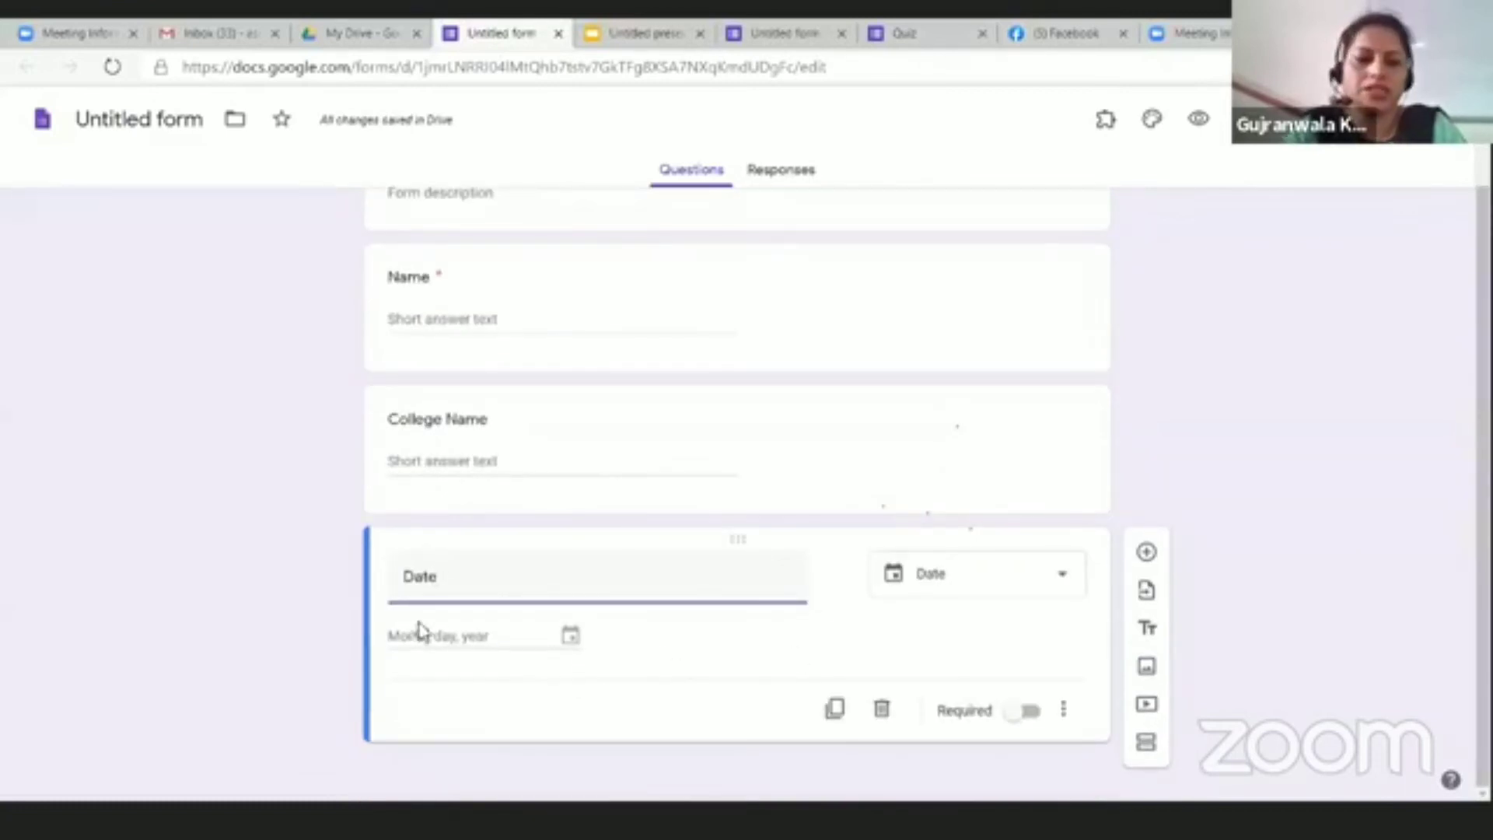
click(1055, 589)
click(929, 143)
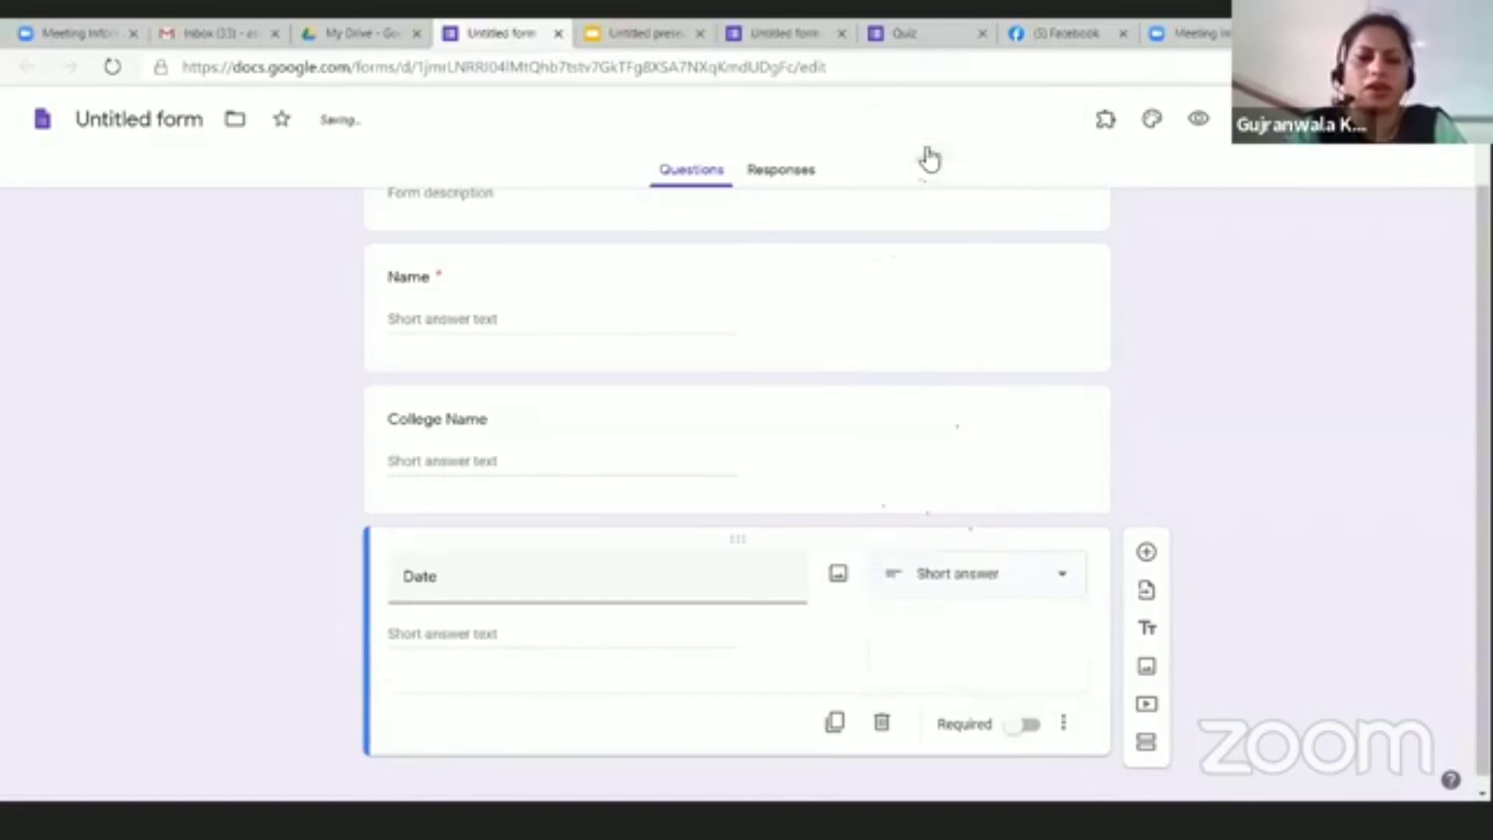
click(1027, 711)
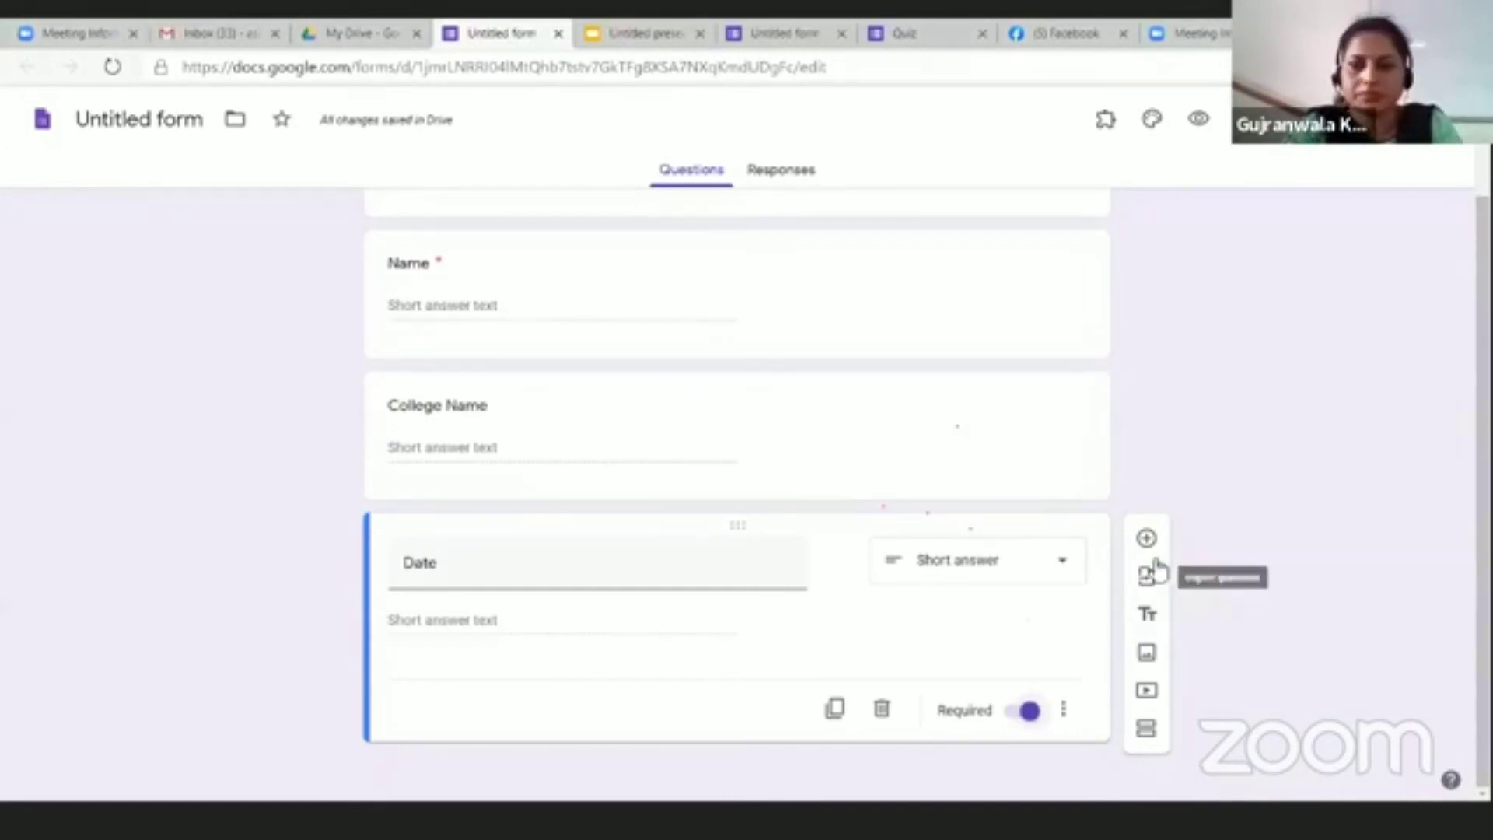
Step: Add a required paragraph question named Feedback below Date
click(1146, 538)
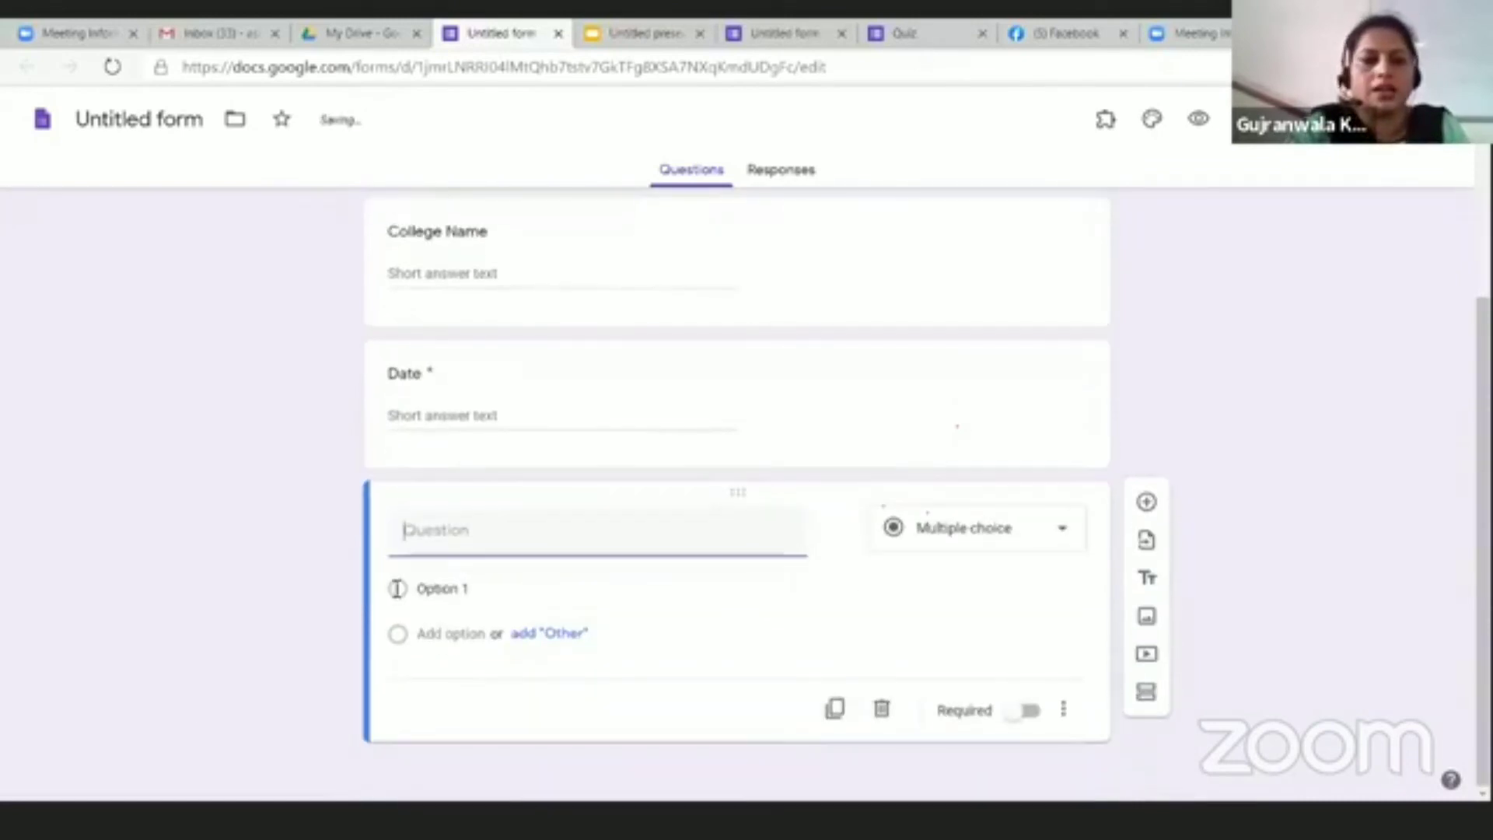
text(Feedback)
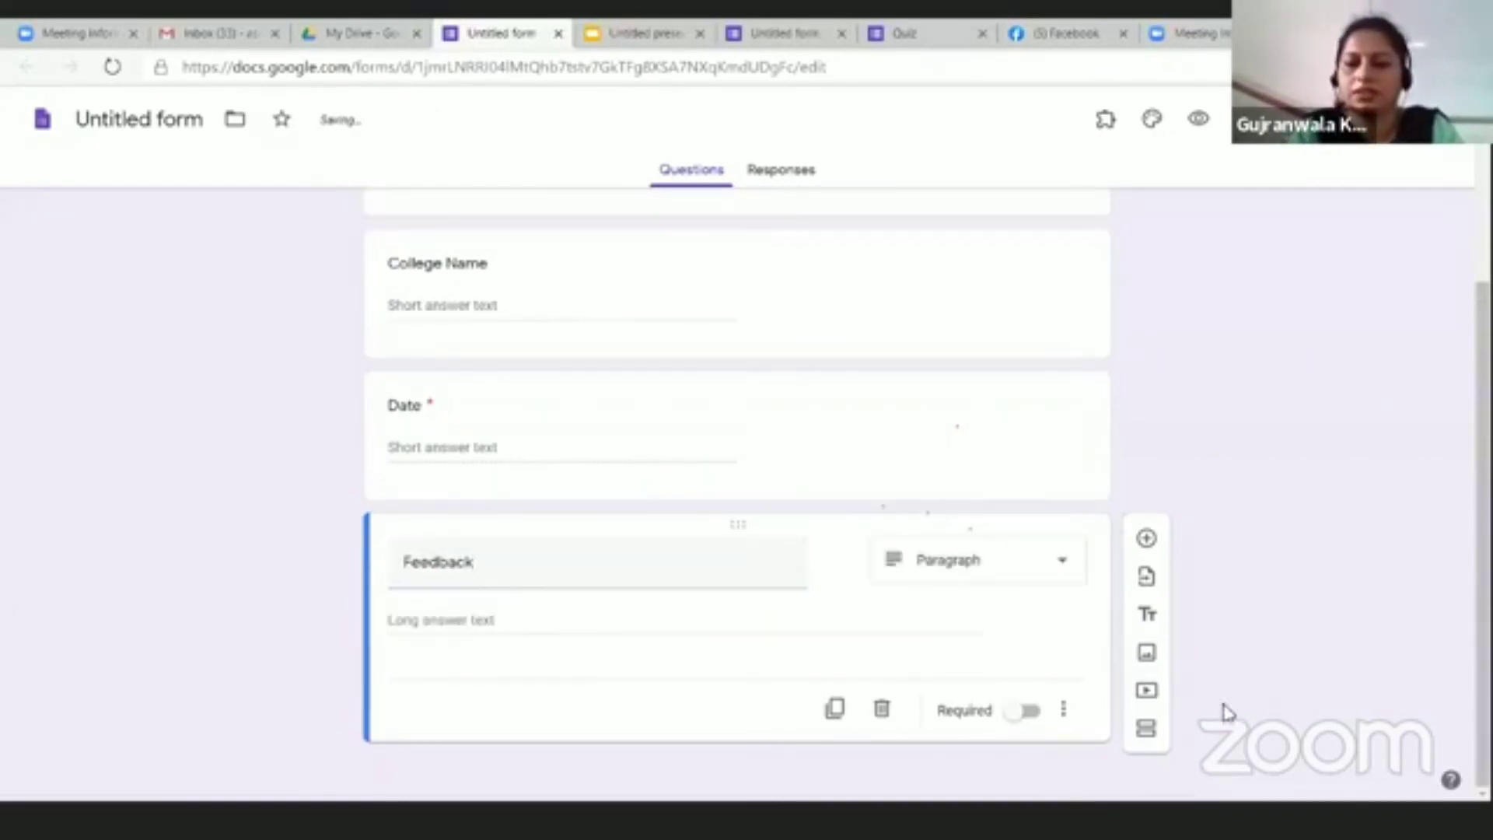
click(1035, 712)
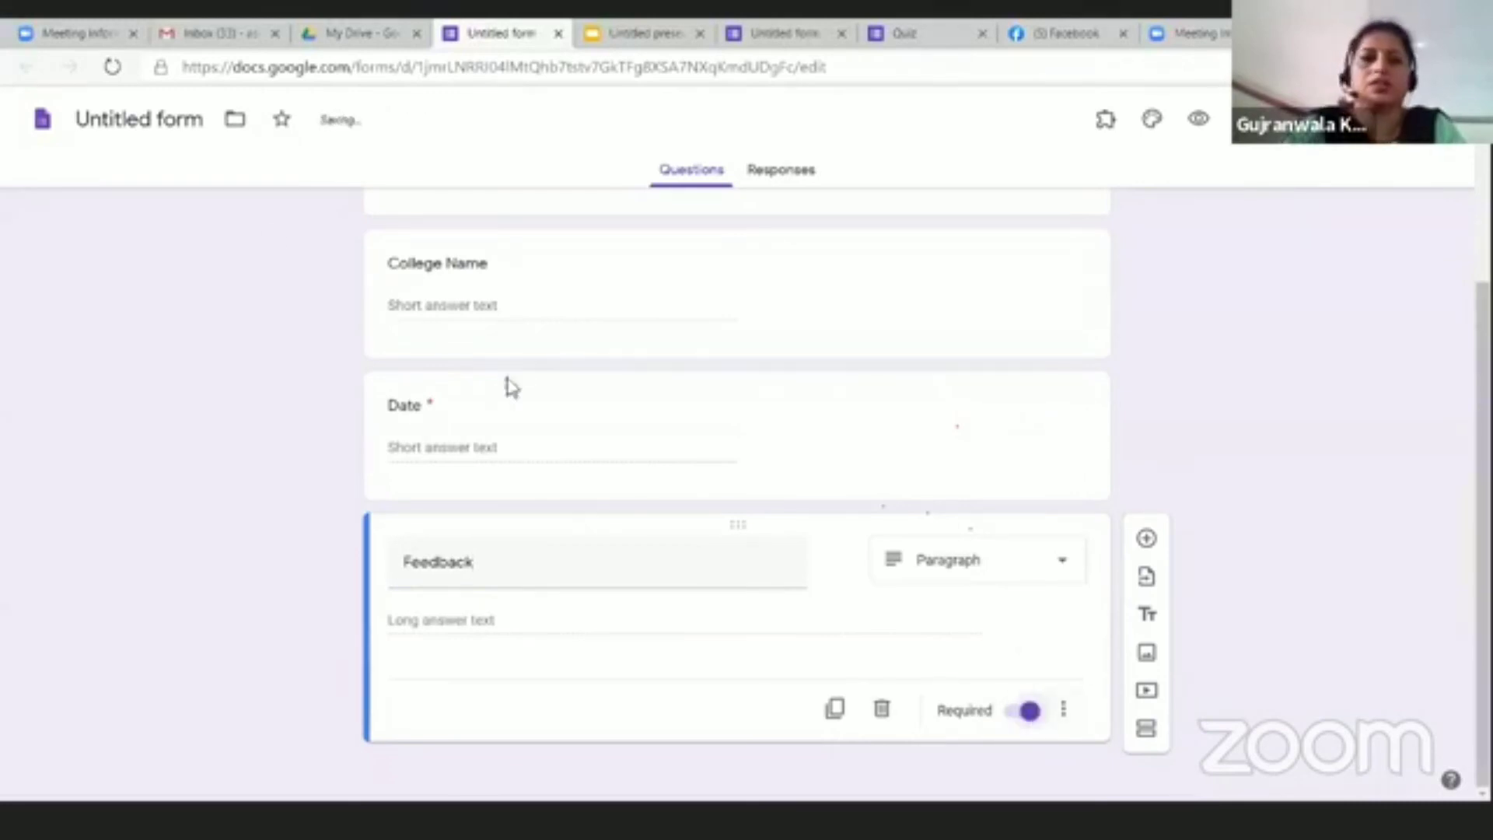
scroll(656, 442, up, 3)
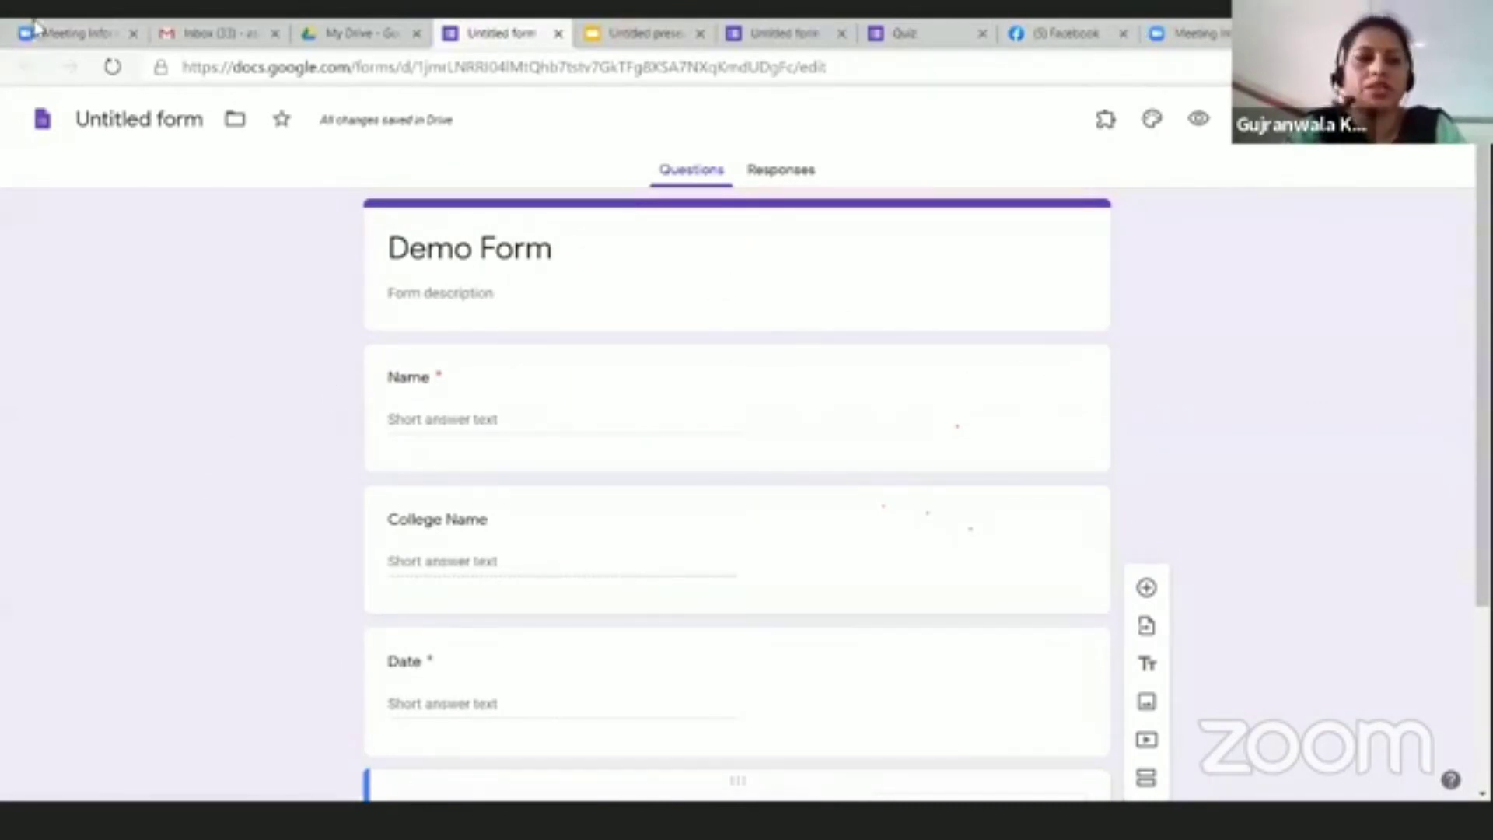
Step: Enable Collect email addresses and Limit to 1 response, save, and view Responses
click(1244, 120)
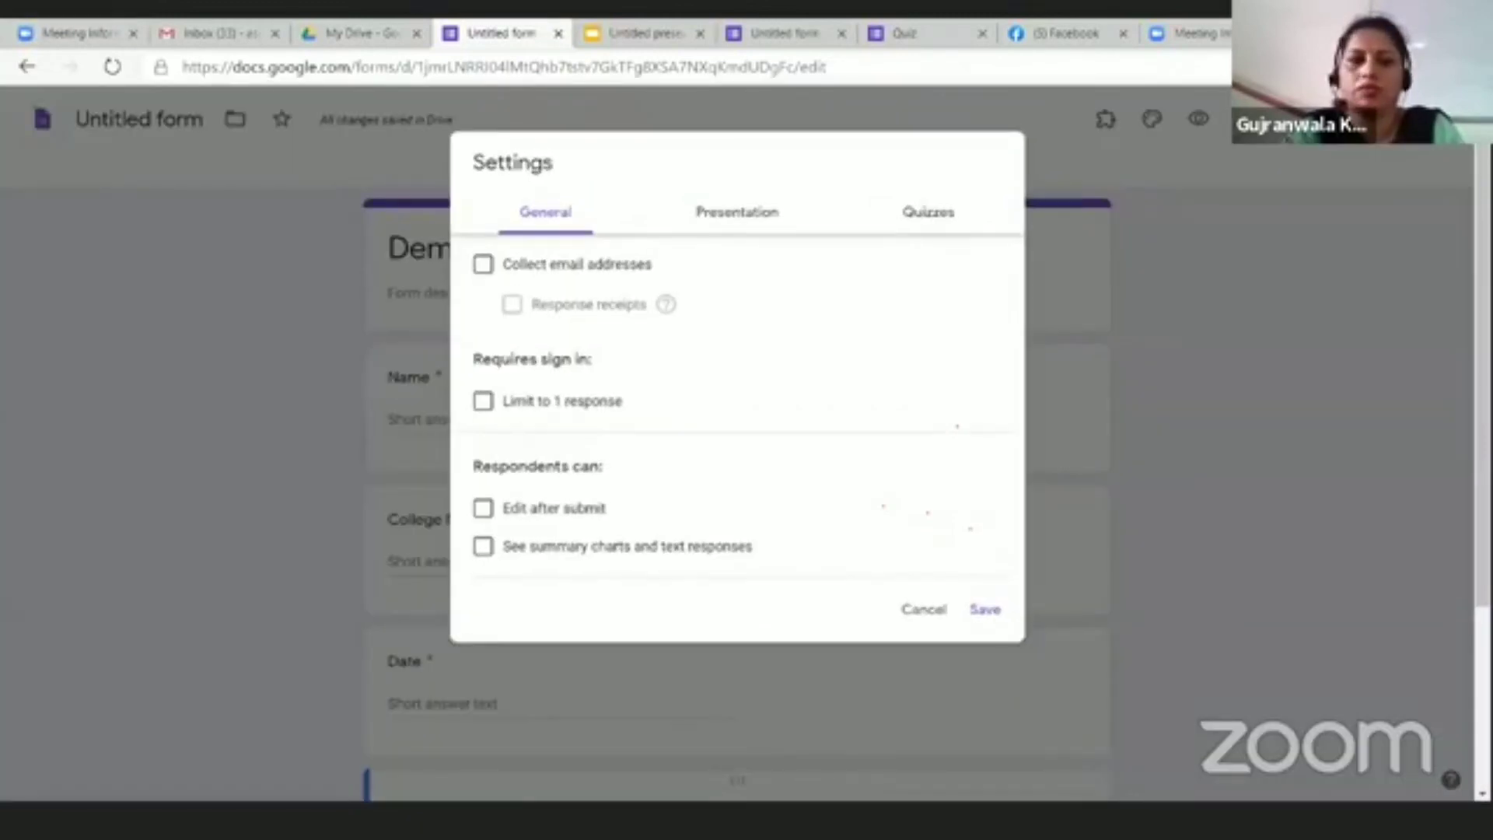
click(483, 265)
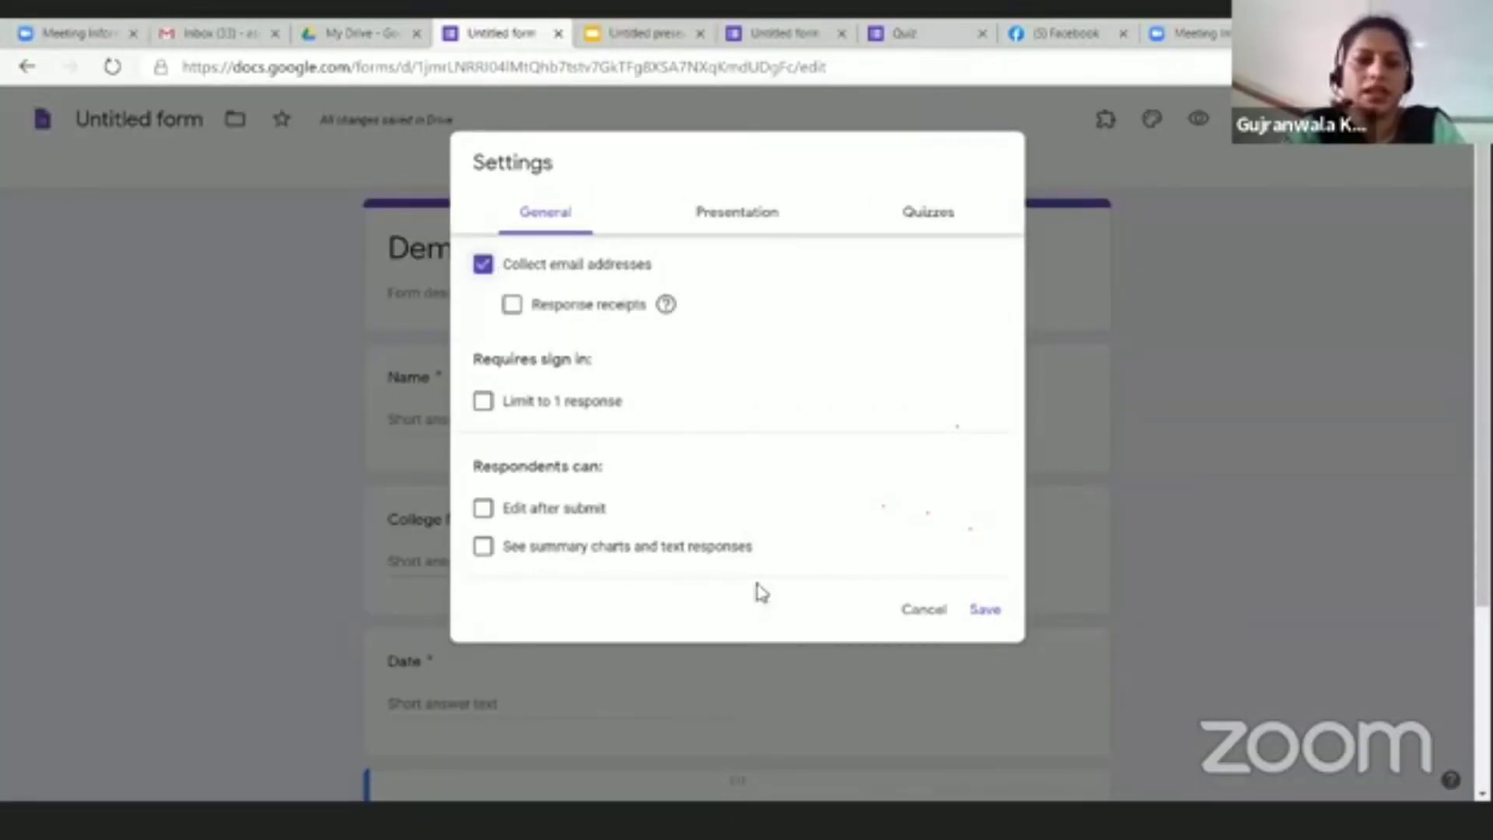
click(483, 401)
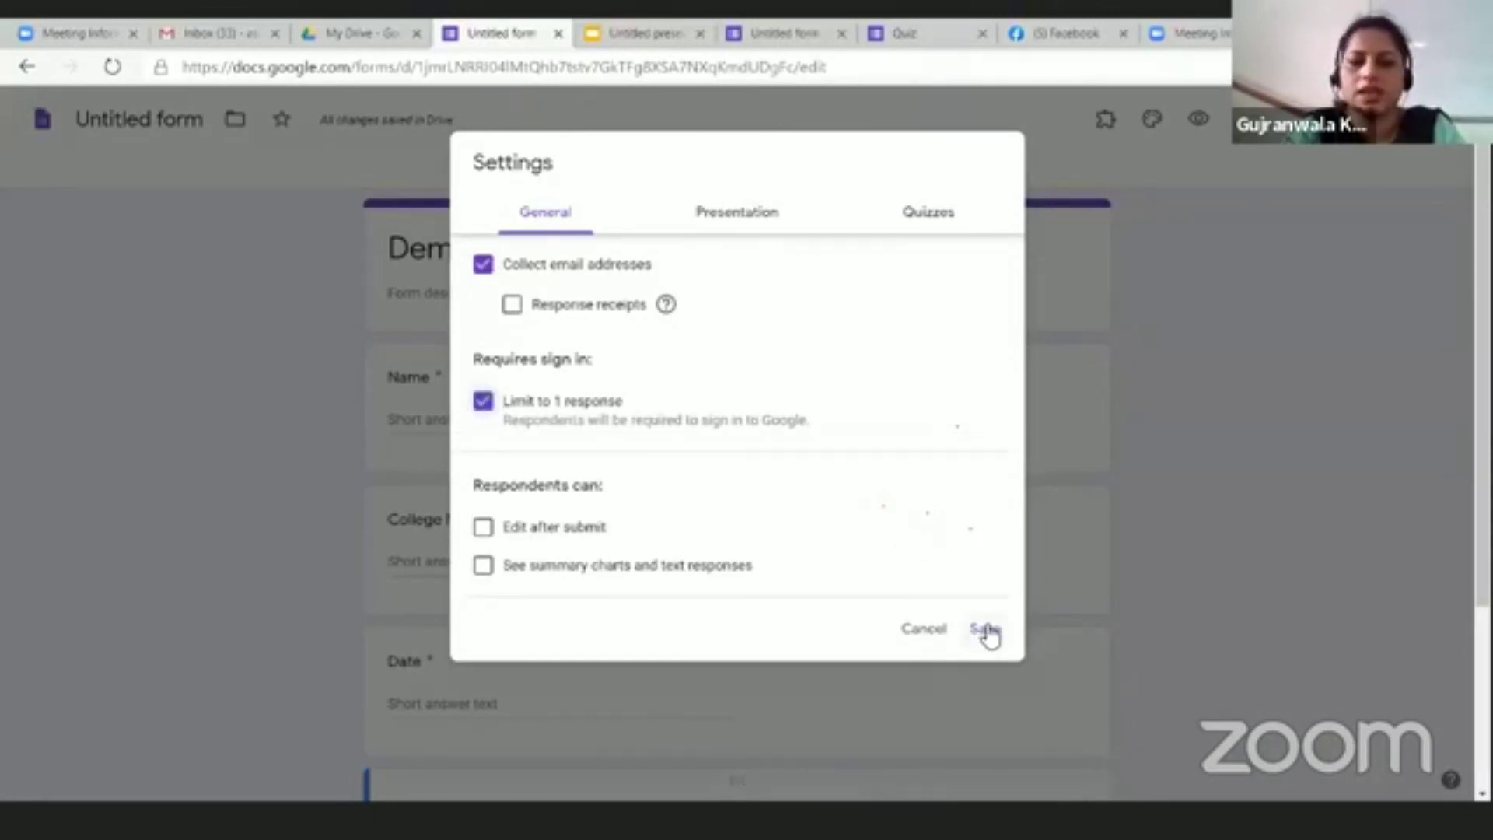
click(986, 630)
scroll(751, 449, down, 5)
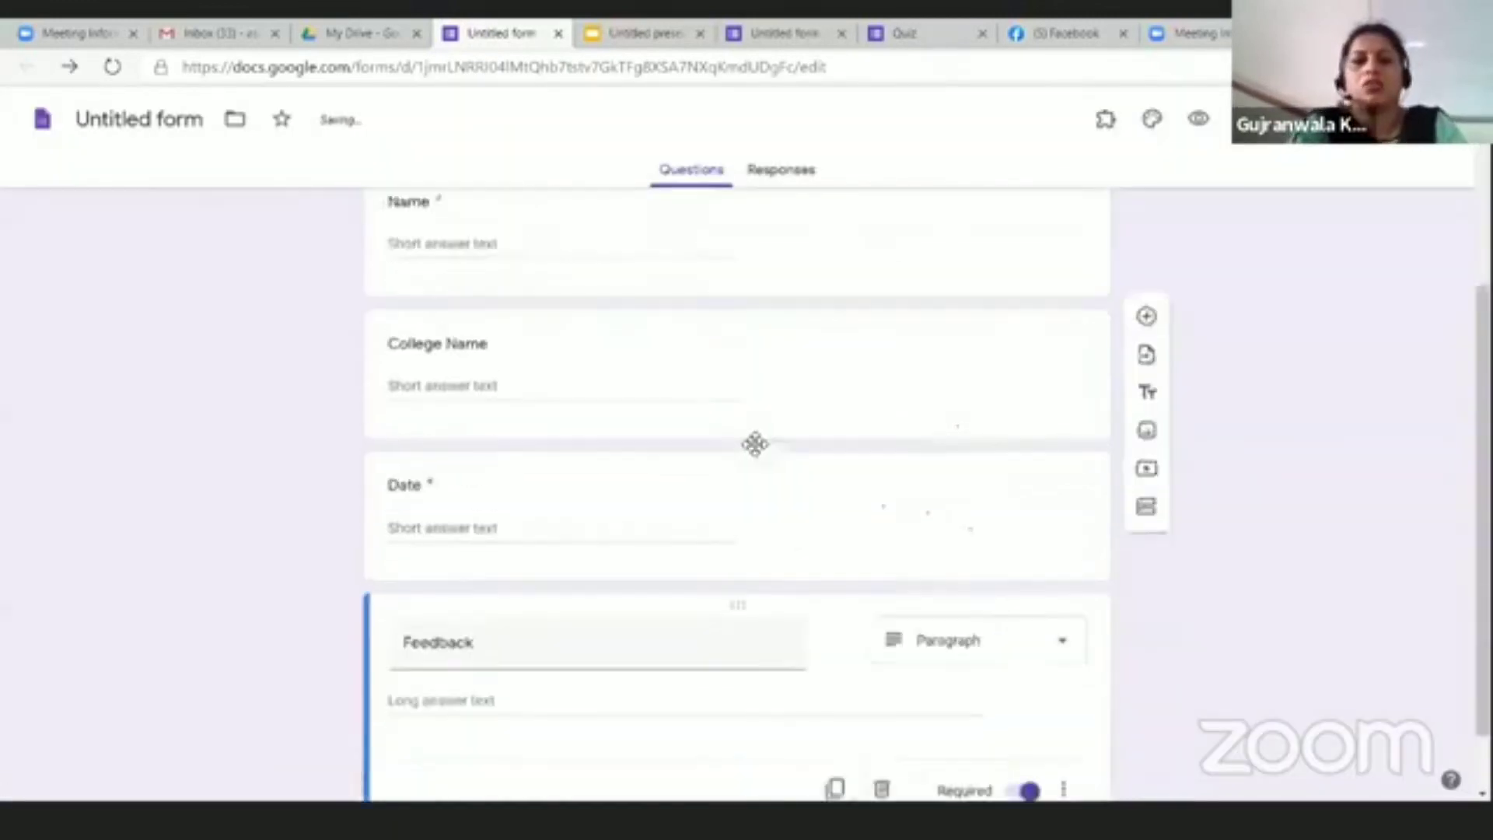
scroll(765, 454, up, 5)
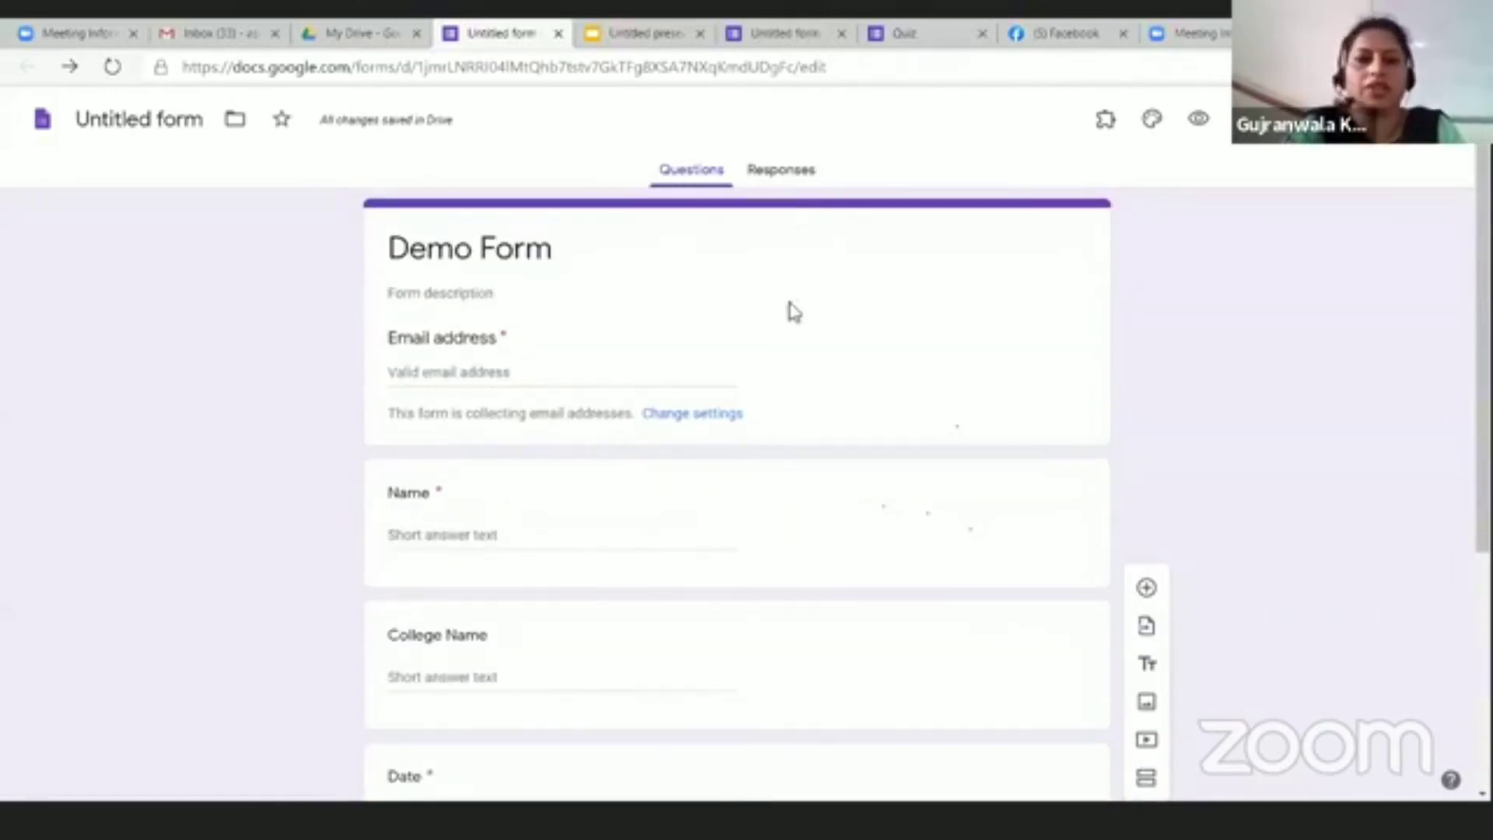
click(774, 179)
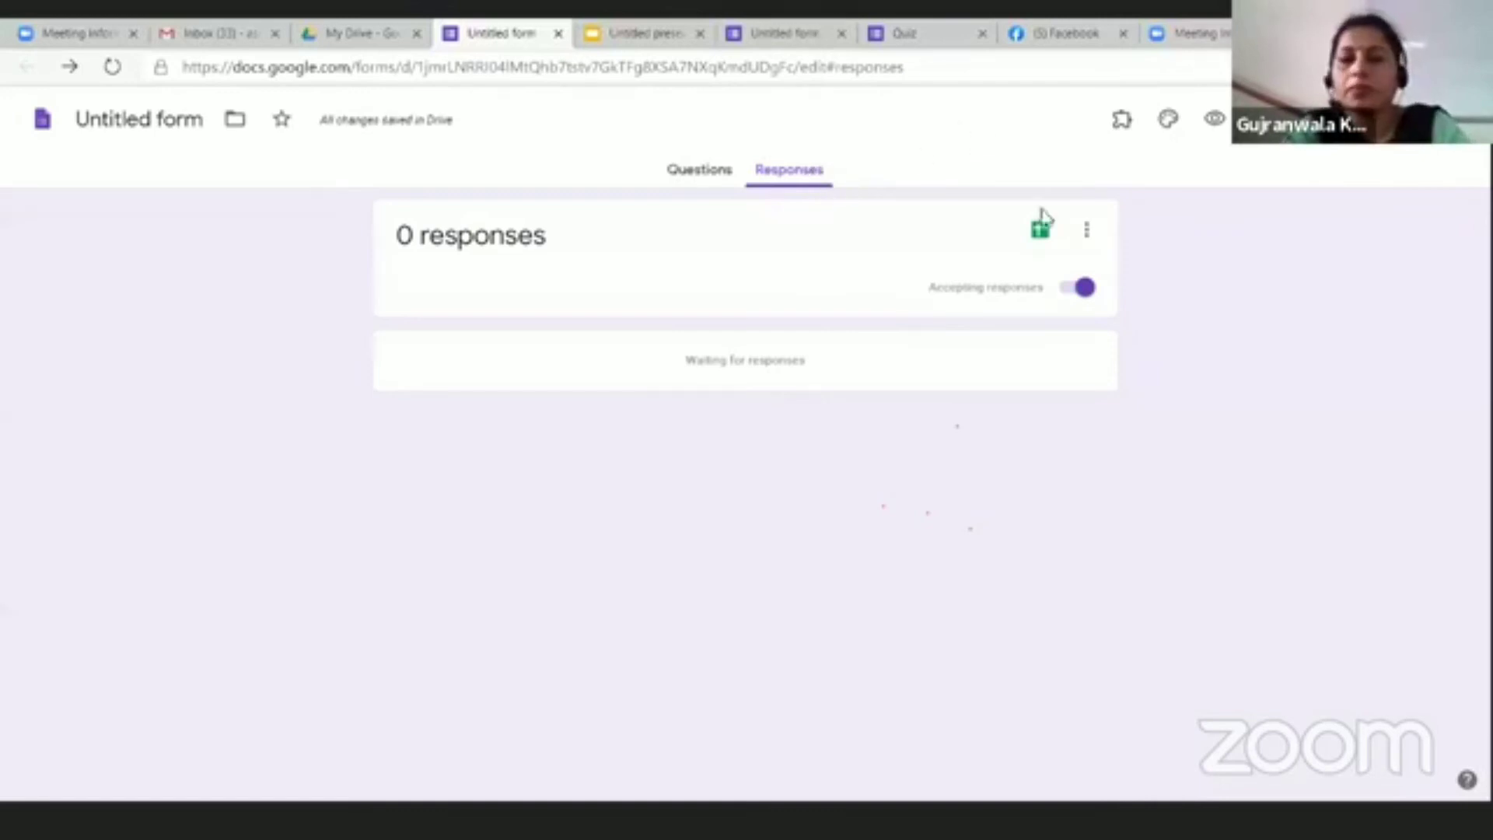
Step: Link responses to a new spreadsheet, Untitled form (Responses)
click(1040, 233)
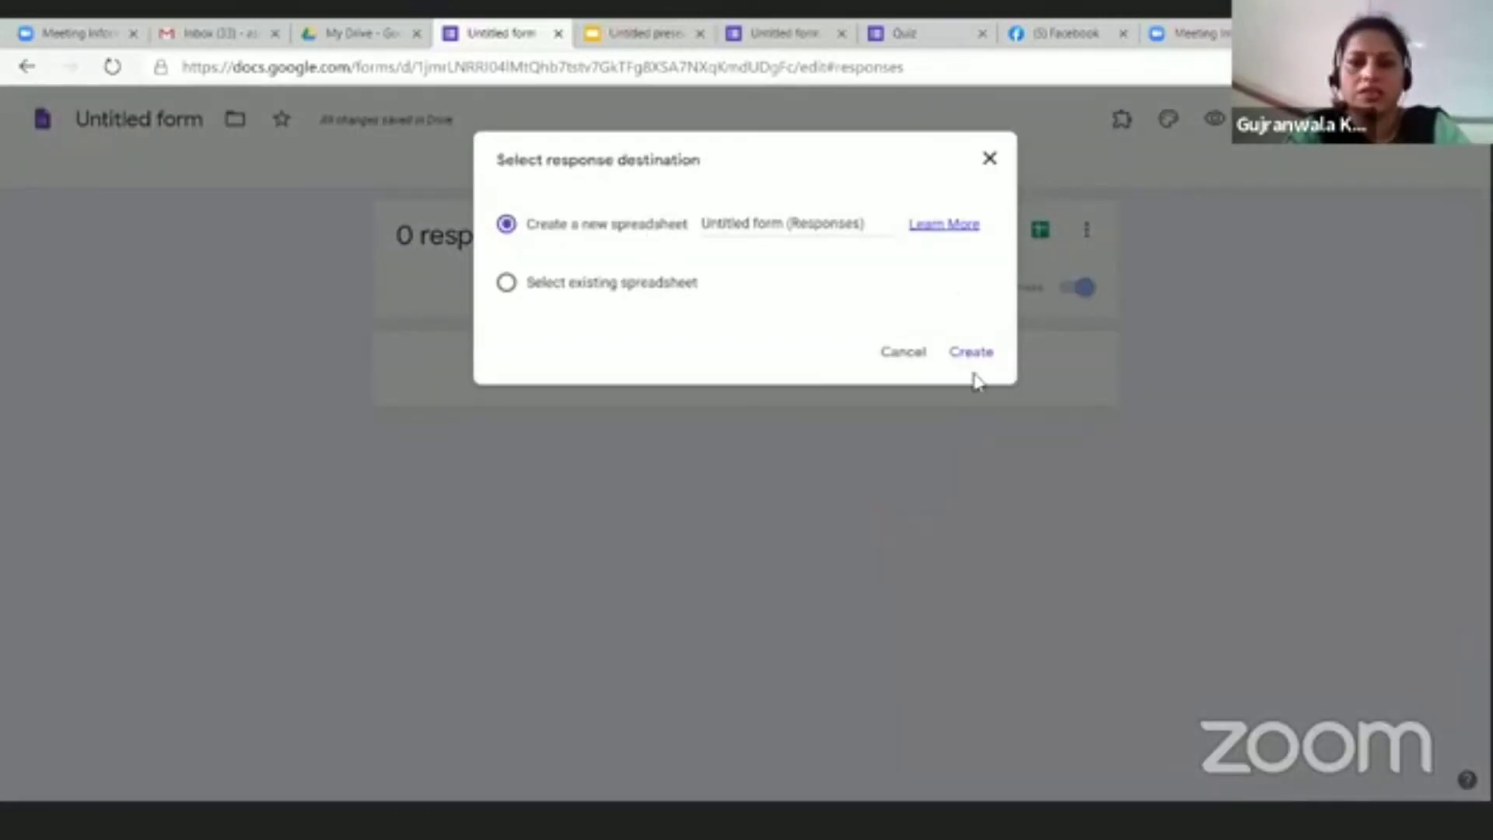
click(970, 358)
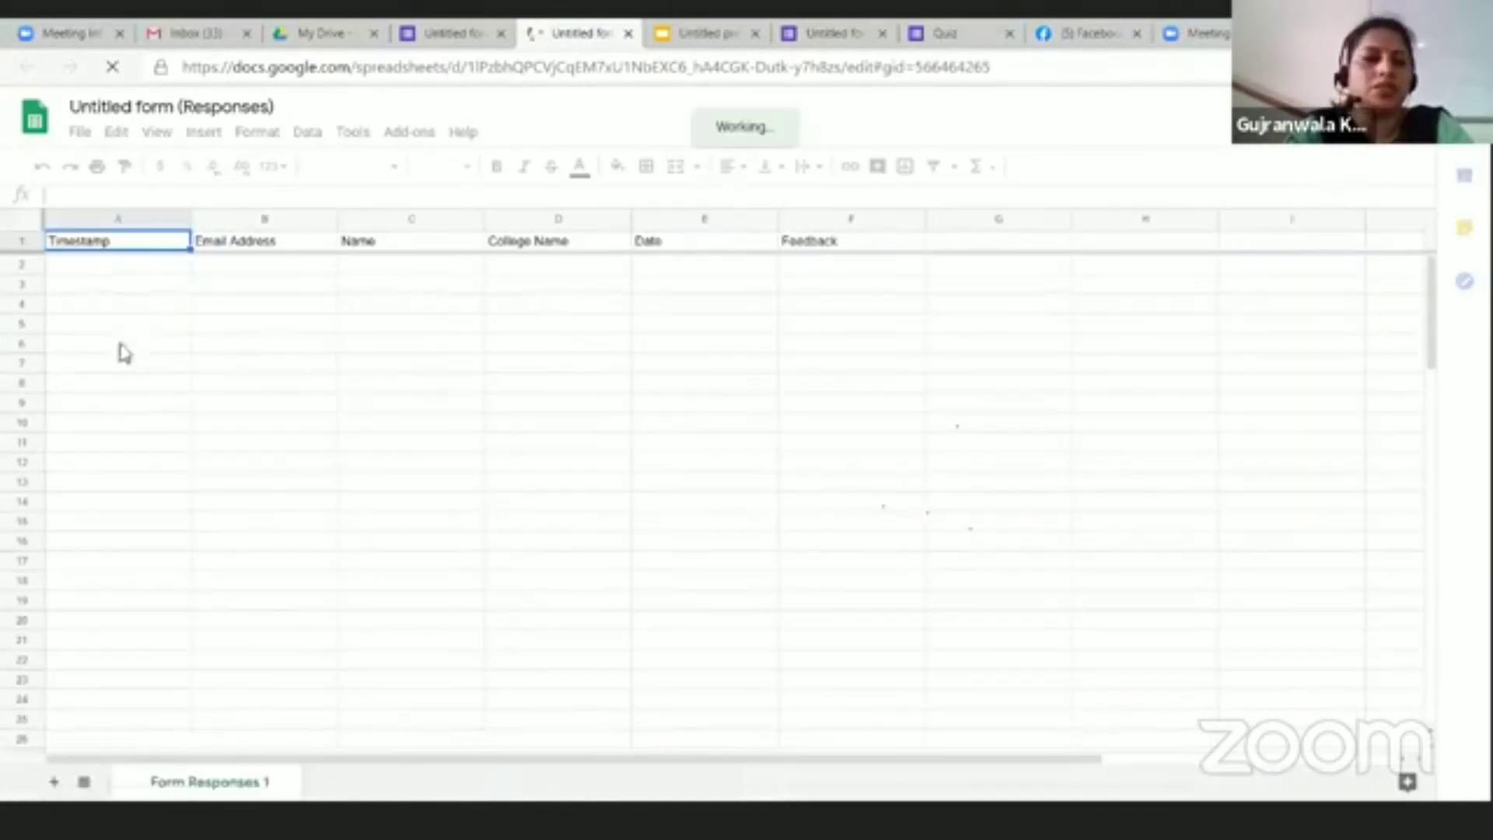
click(290, 249)
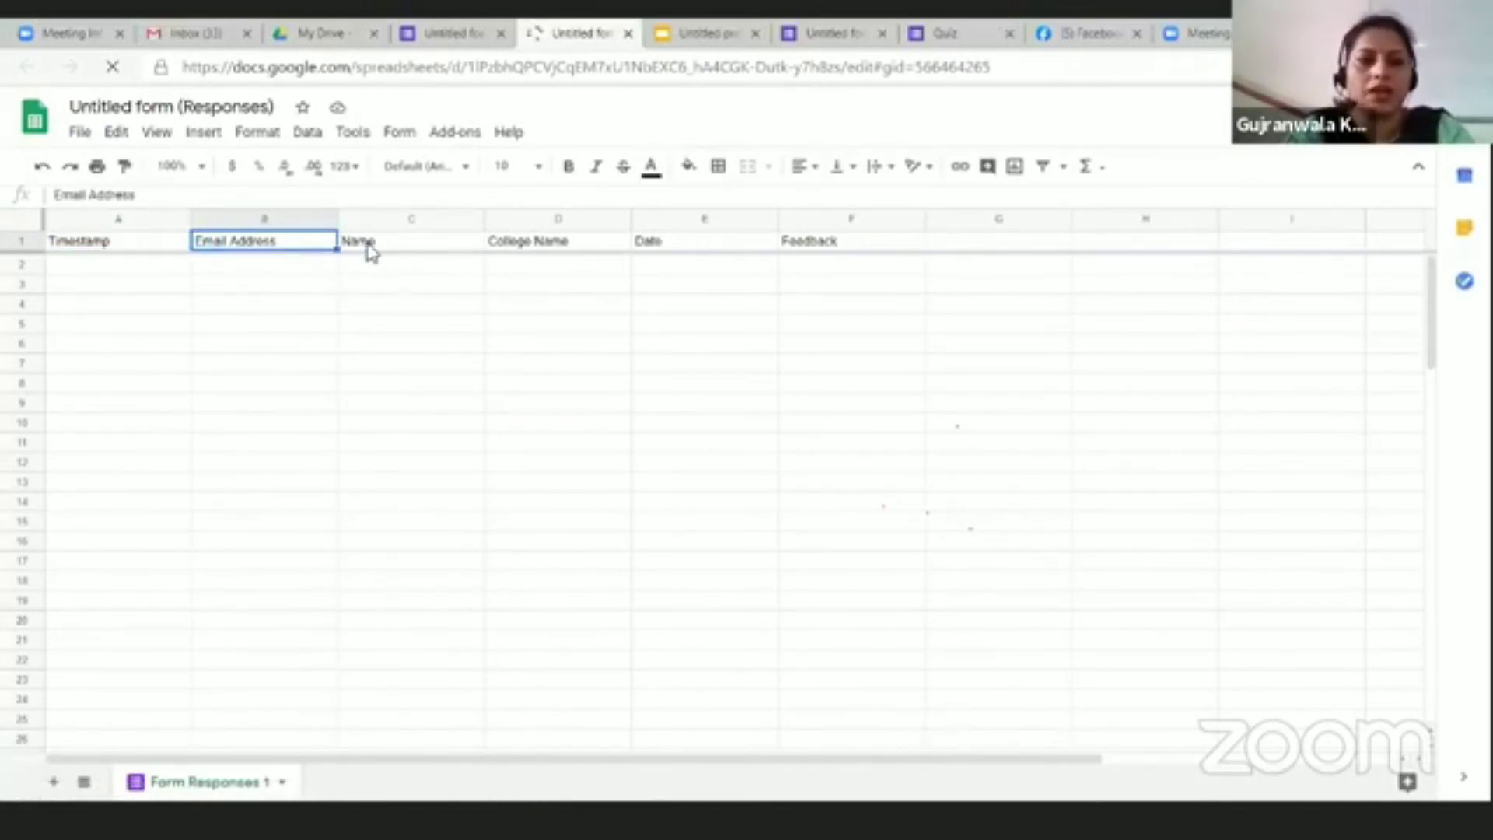
click(370, 248)
click(501, 245)
click(722, 249)
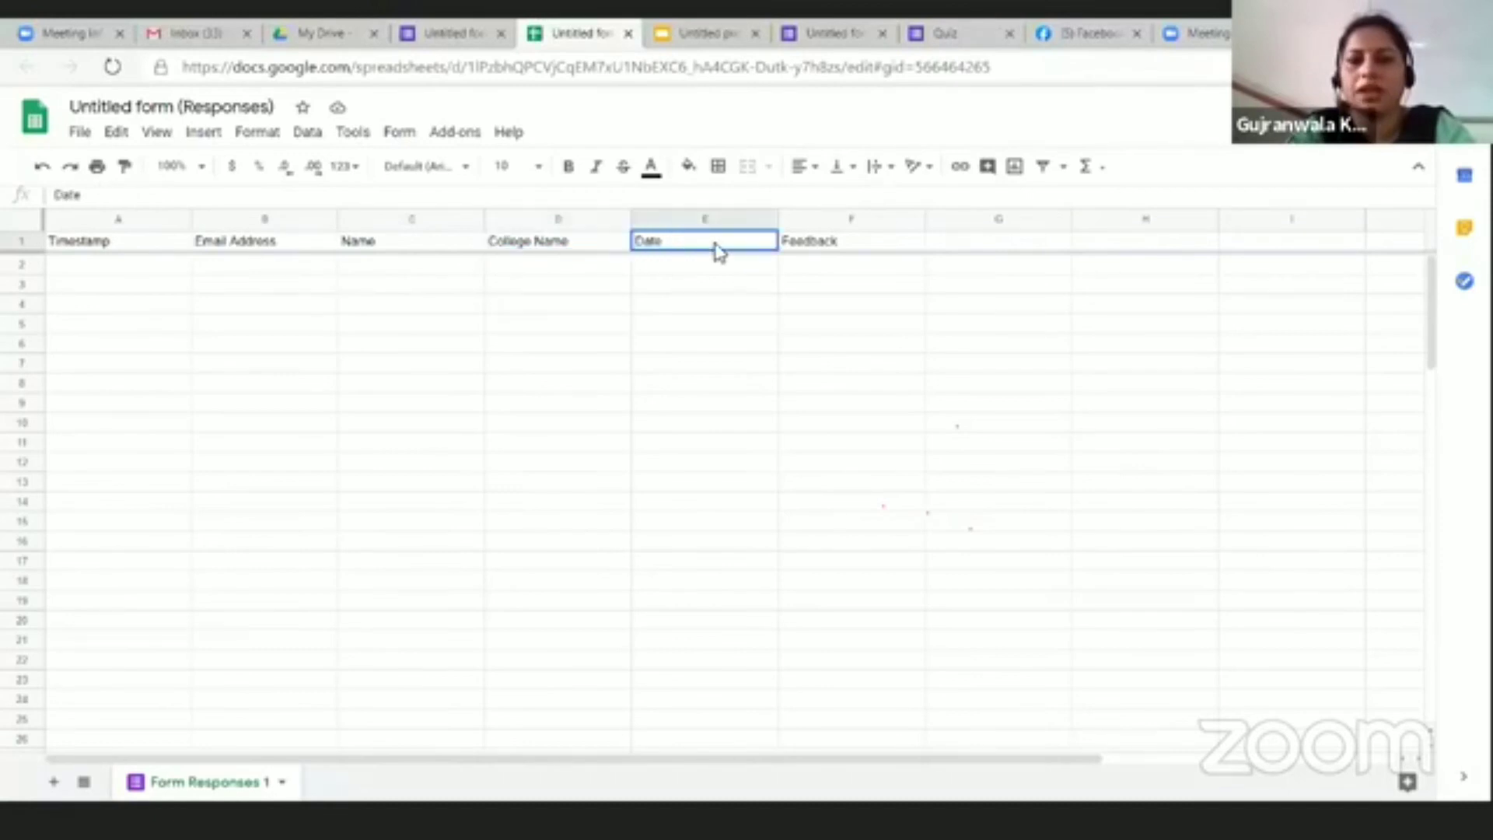
click(815, 248)
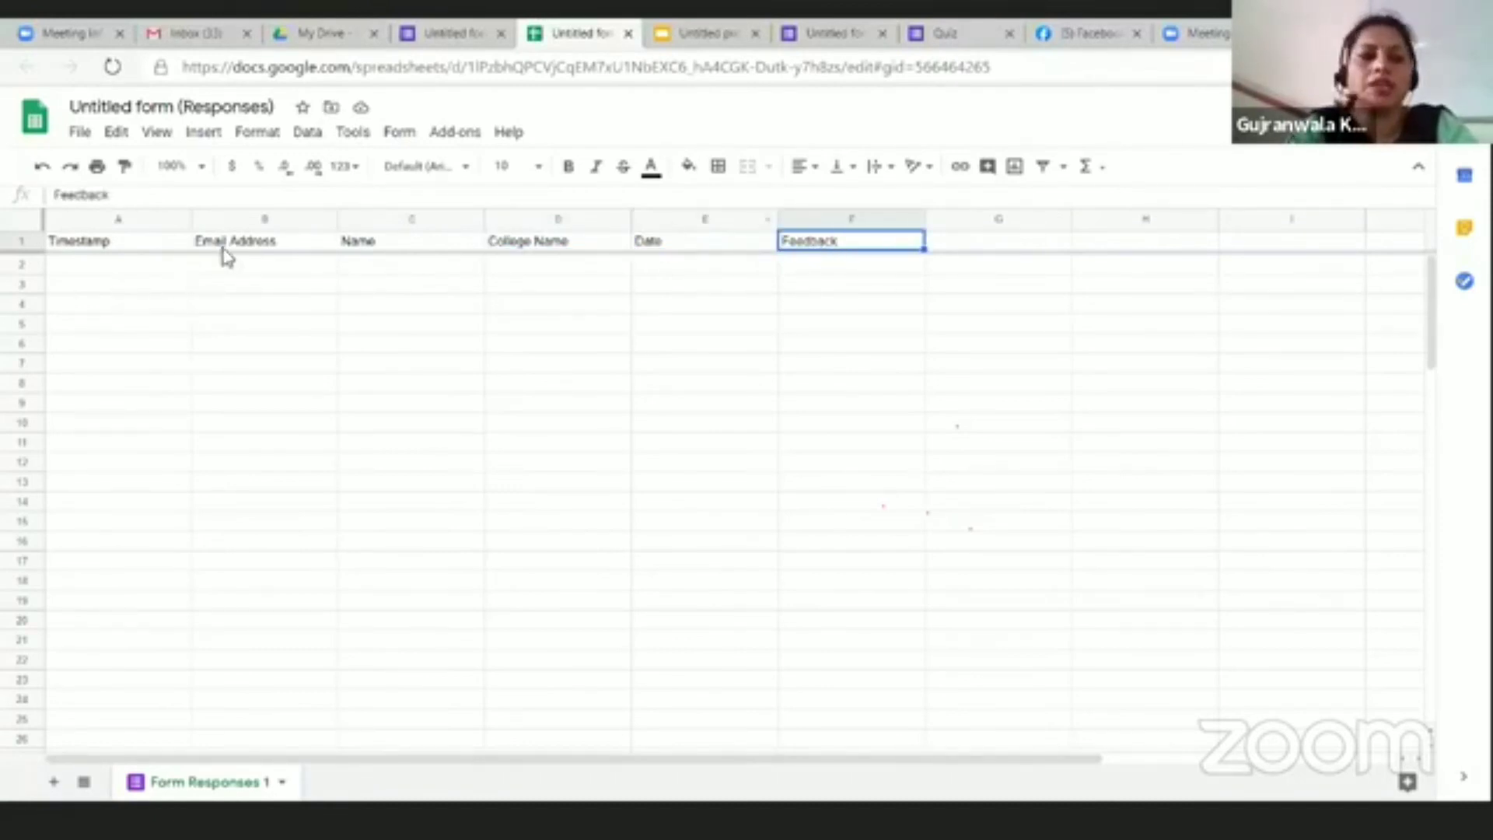
click(163, 238)
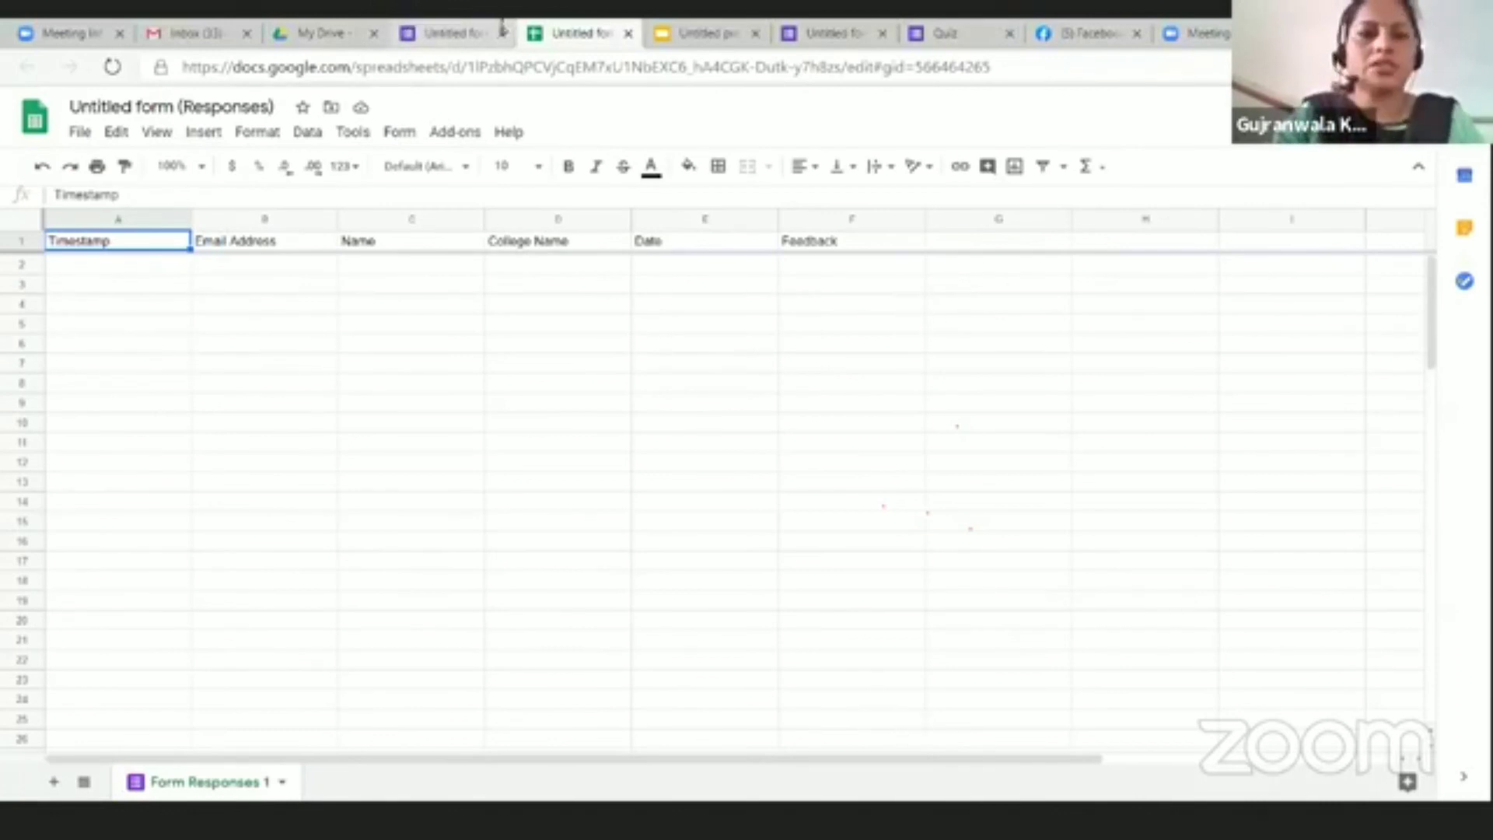
Step: Launch the AutoCrat add-on from the Add-ons menu
click(456, 133)
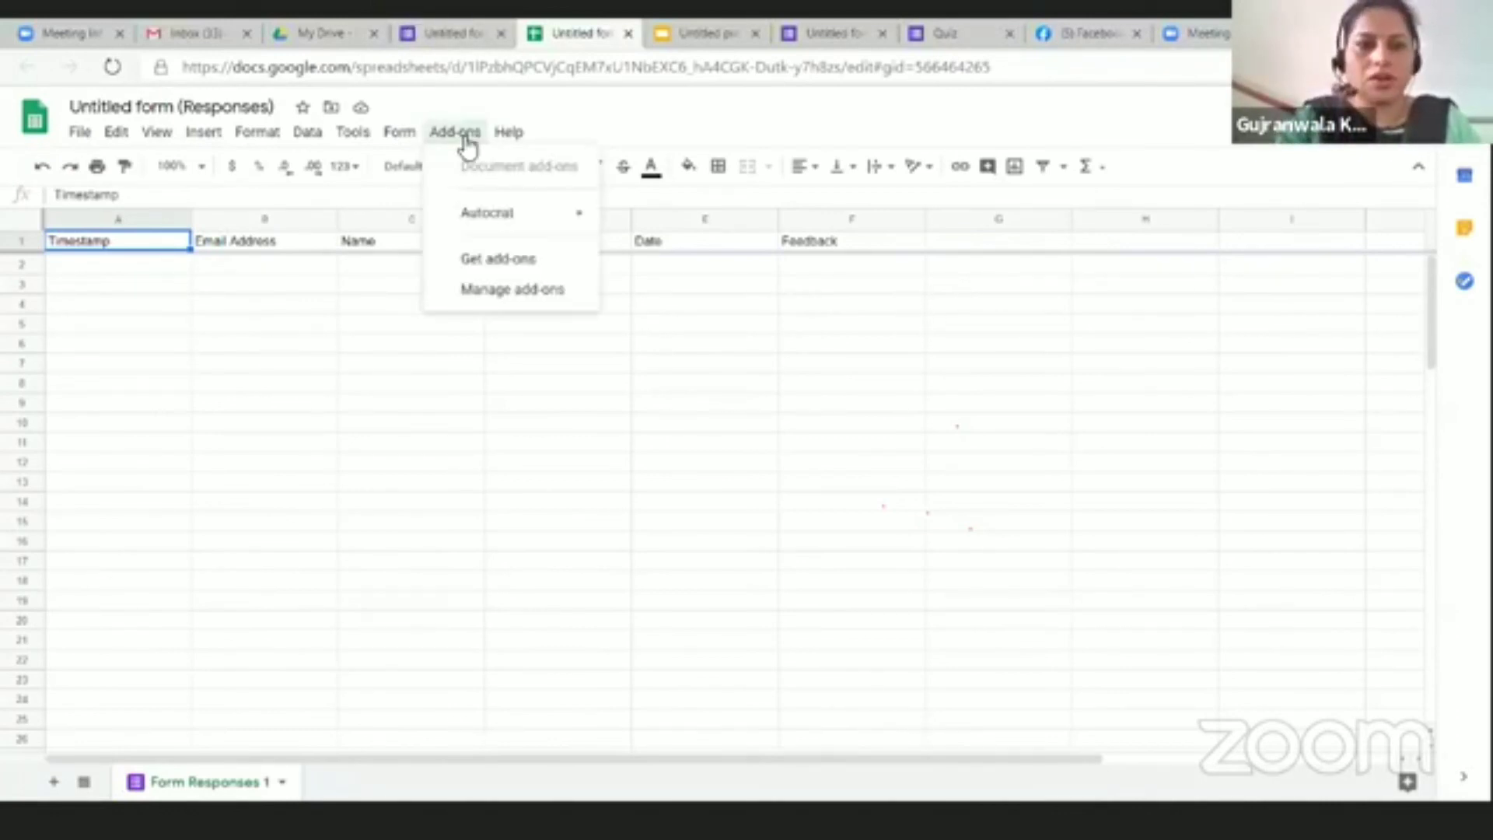
mouse_move(511, 218)
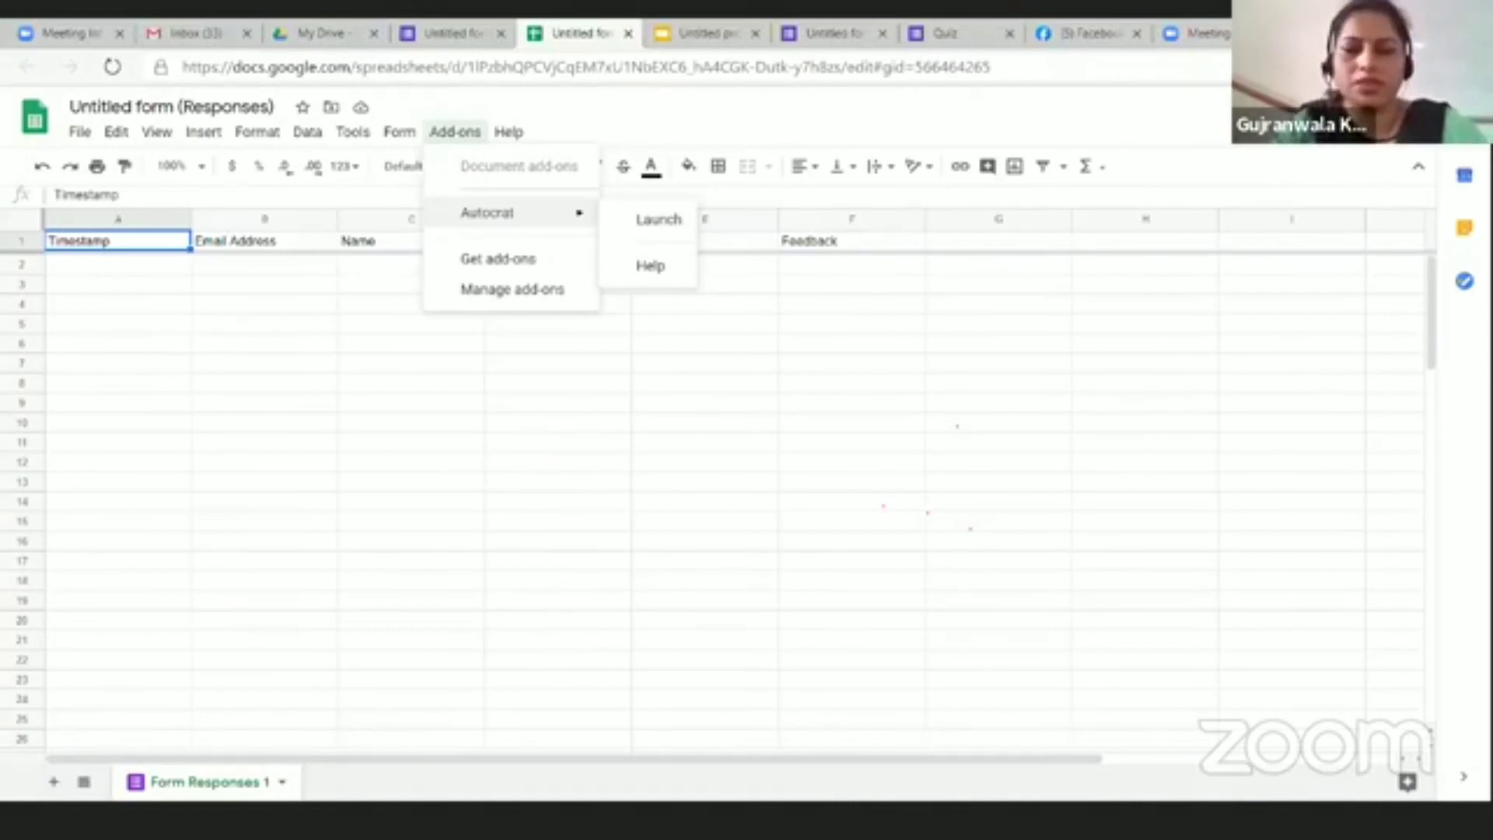
key(Escape)
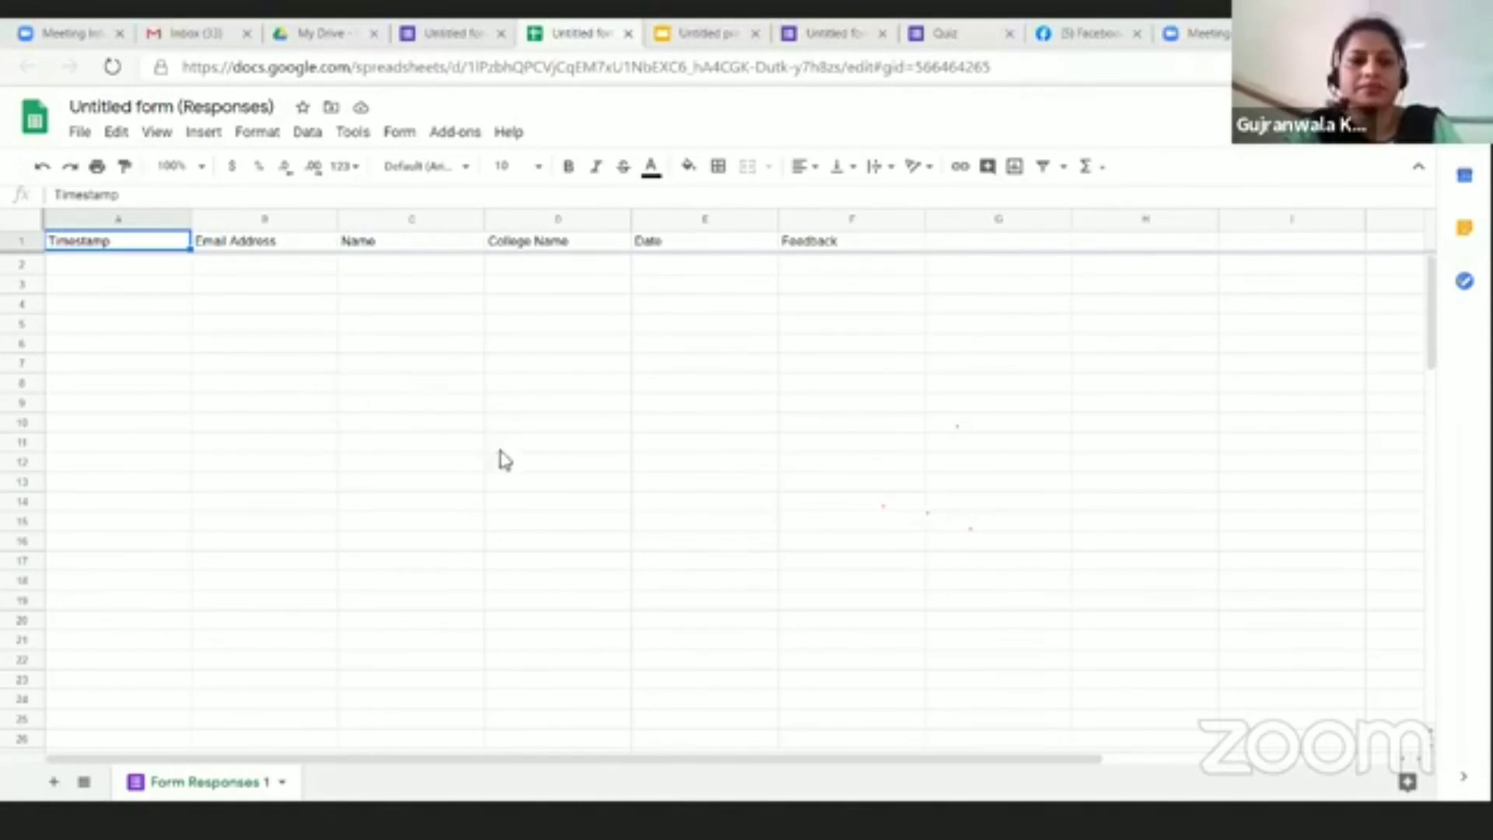
click(459, 134)
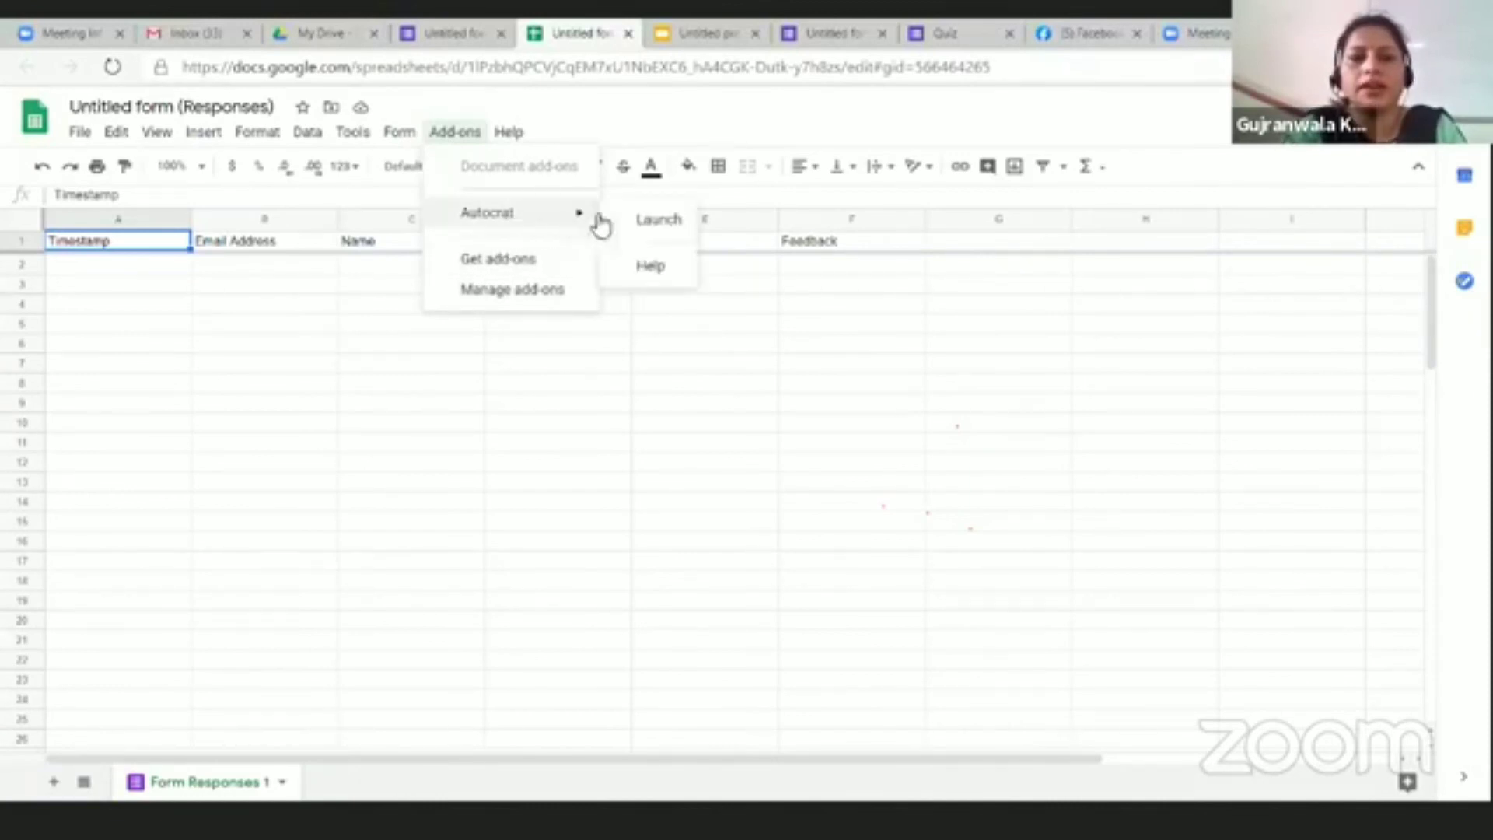
click(666, 231)
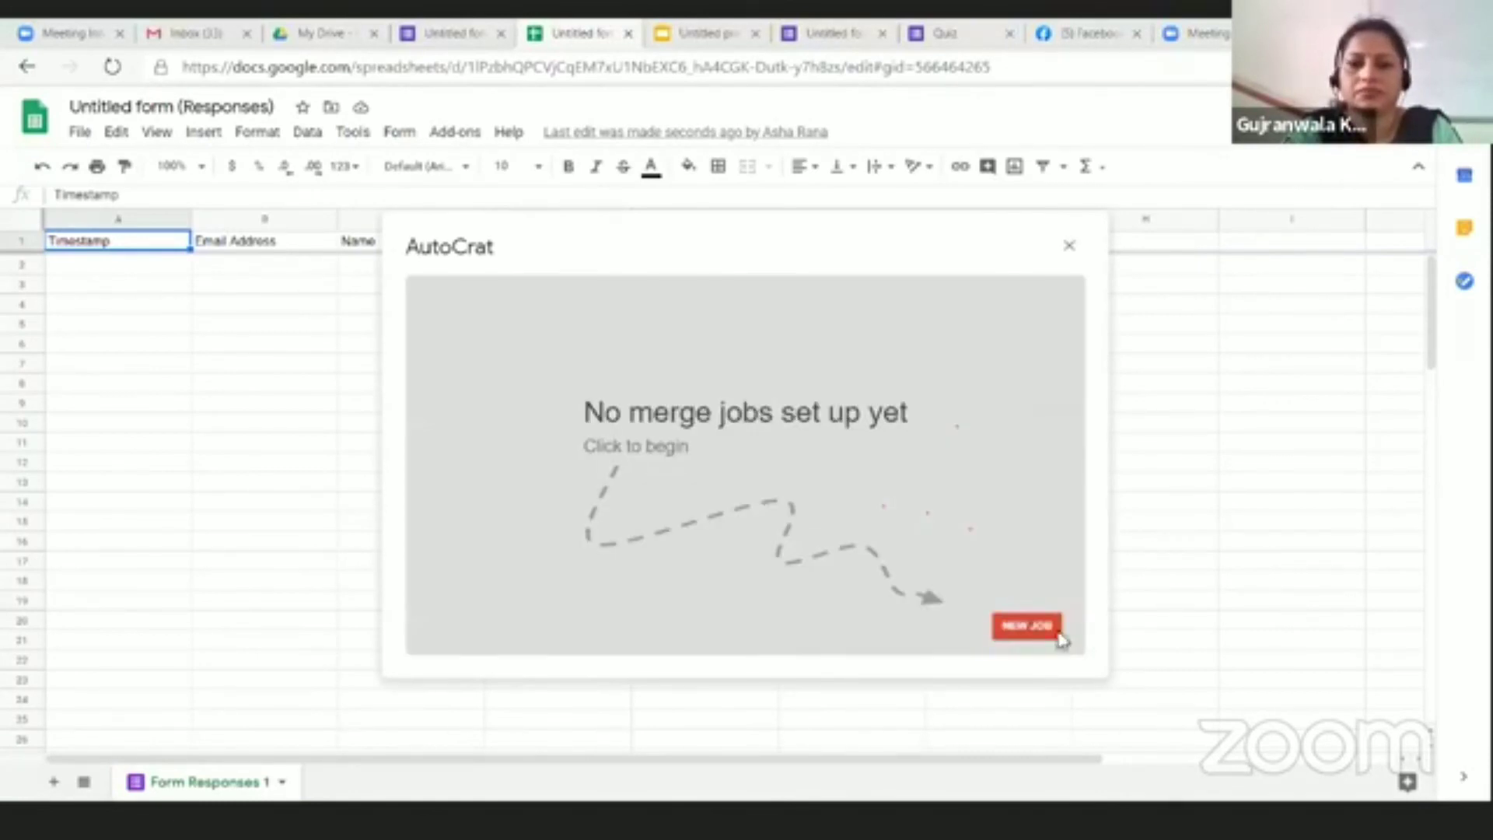
Step: Start a new AutoCrat job named Certificate and continue to template selection
click(1044, 628)
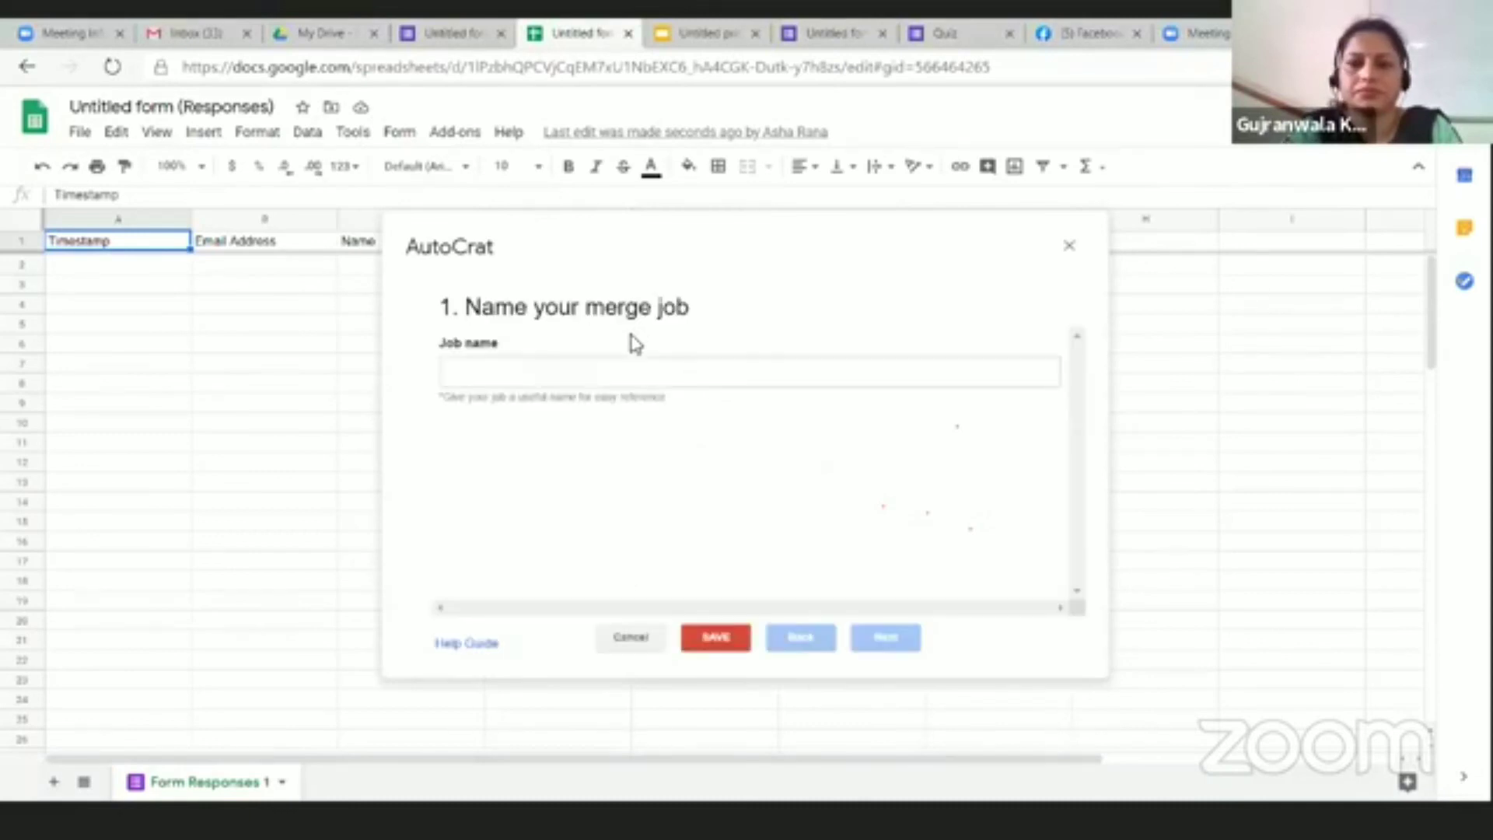
click(543, 383)
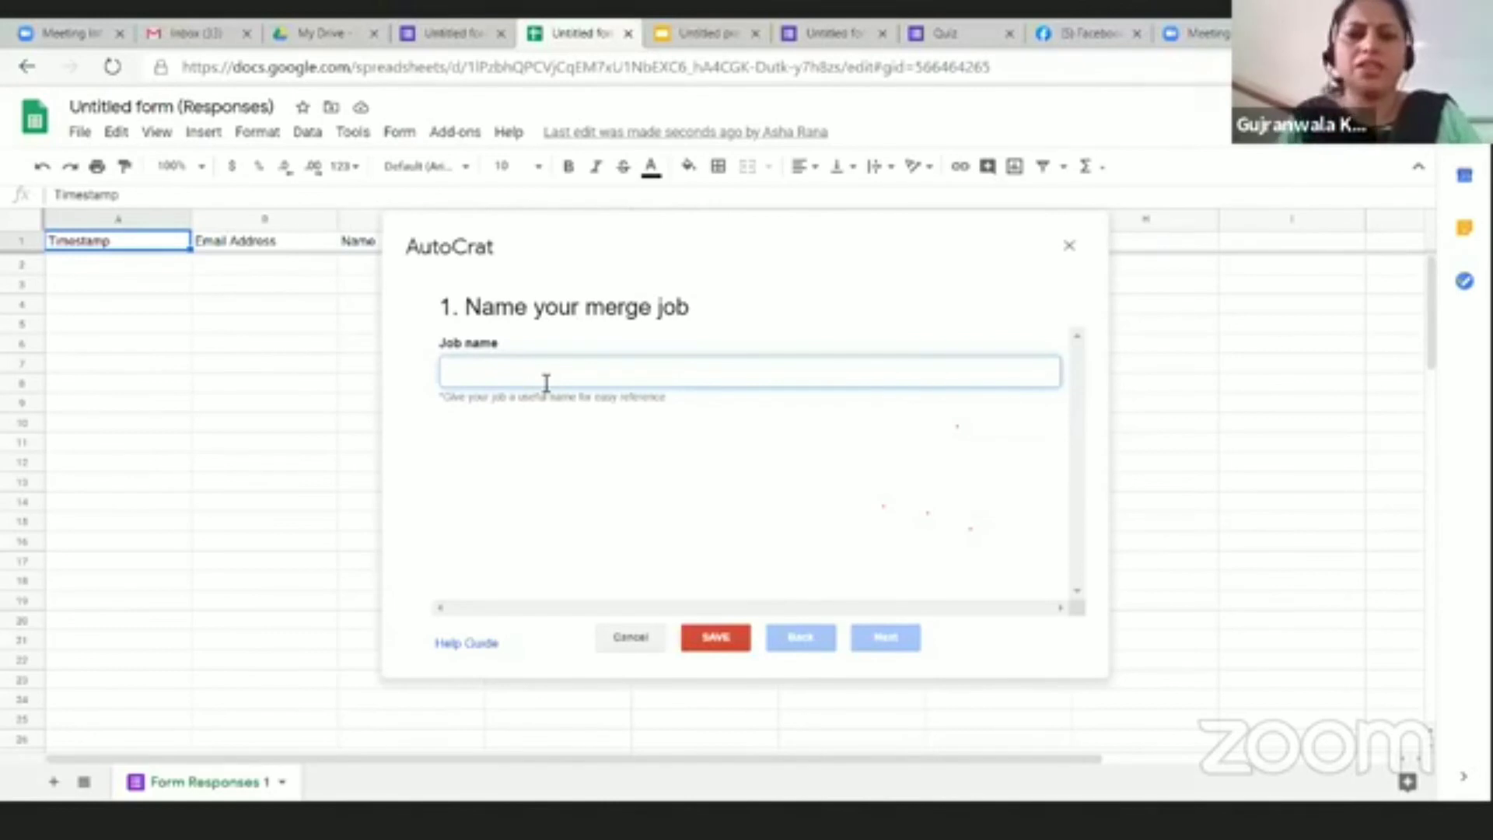
text(Qert)
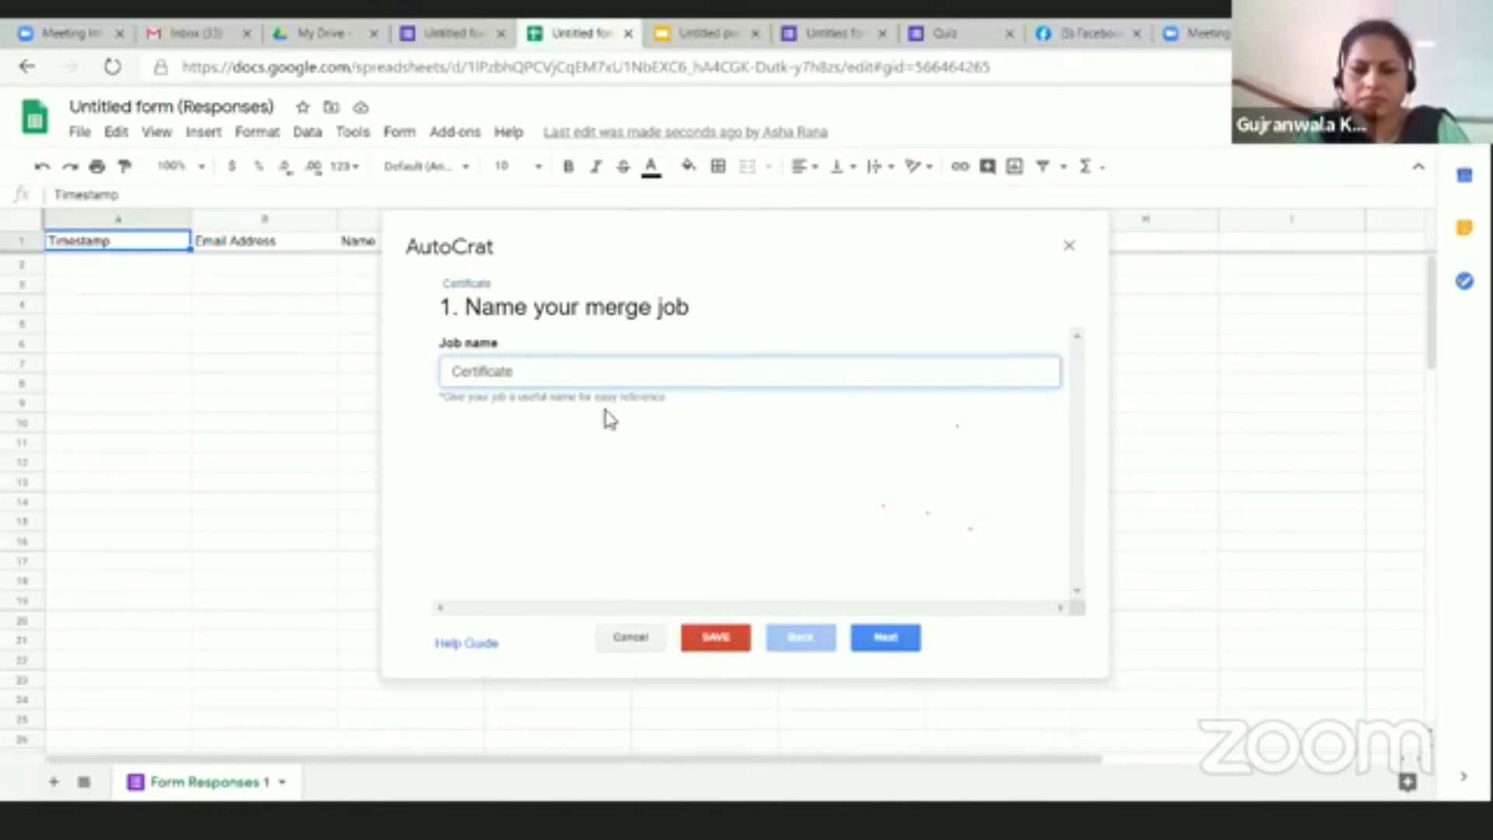
click(884, 637)
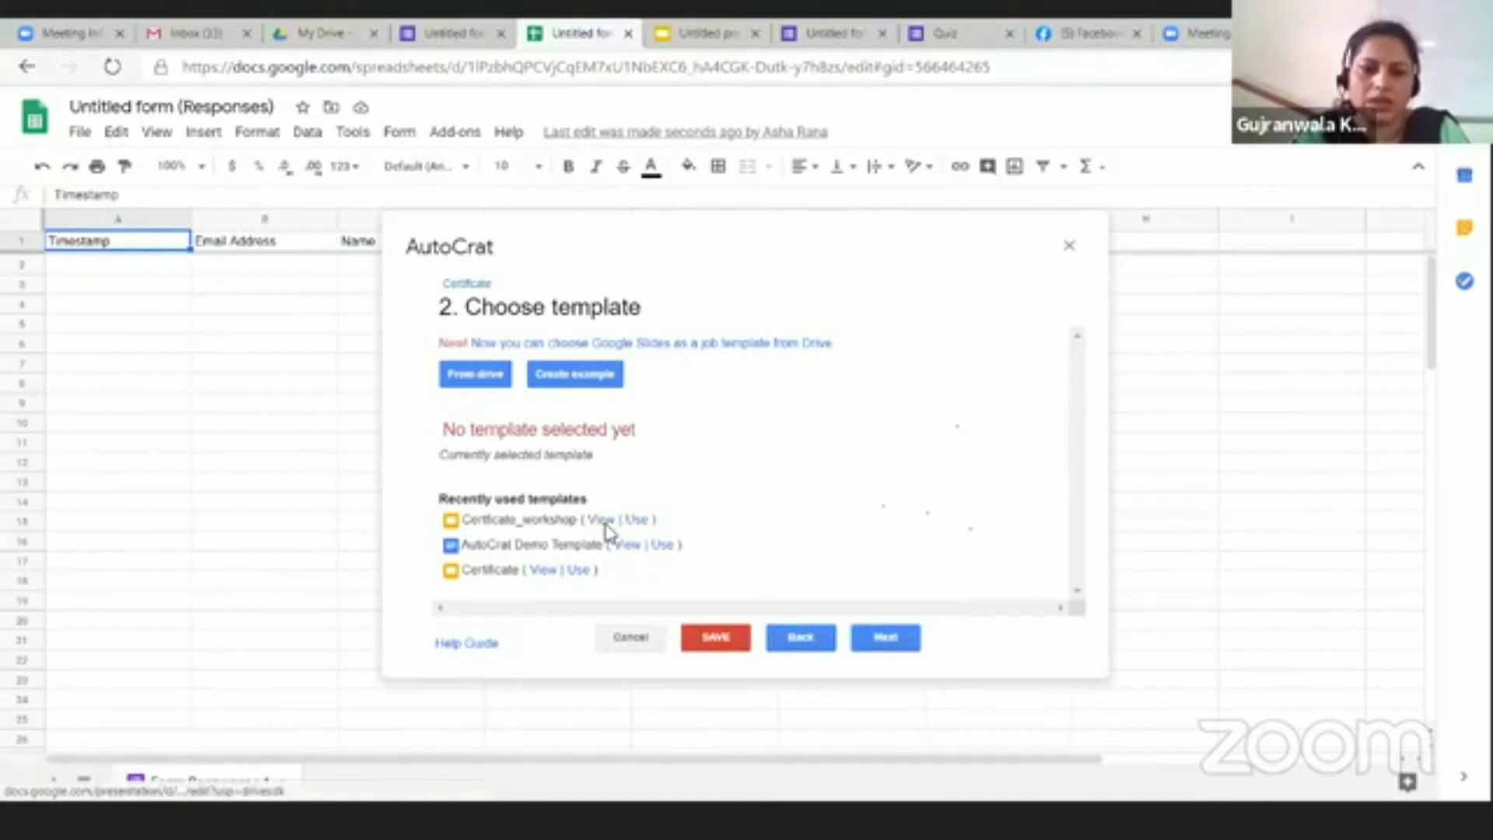
Step: Preview and choose the Certificate_workshop template, then continue to tag mapping
click(606, 520)
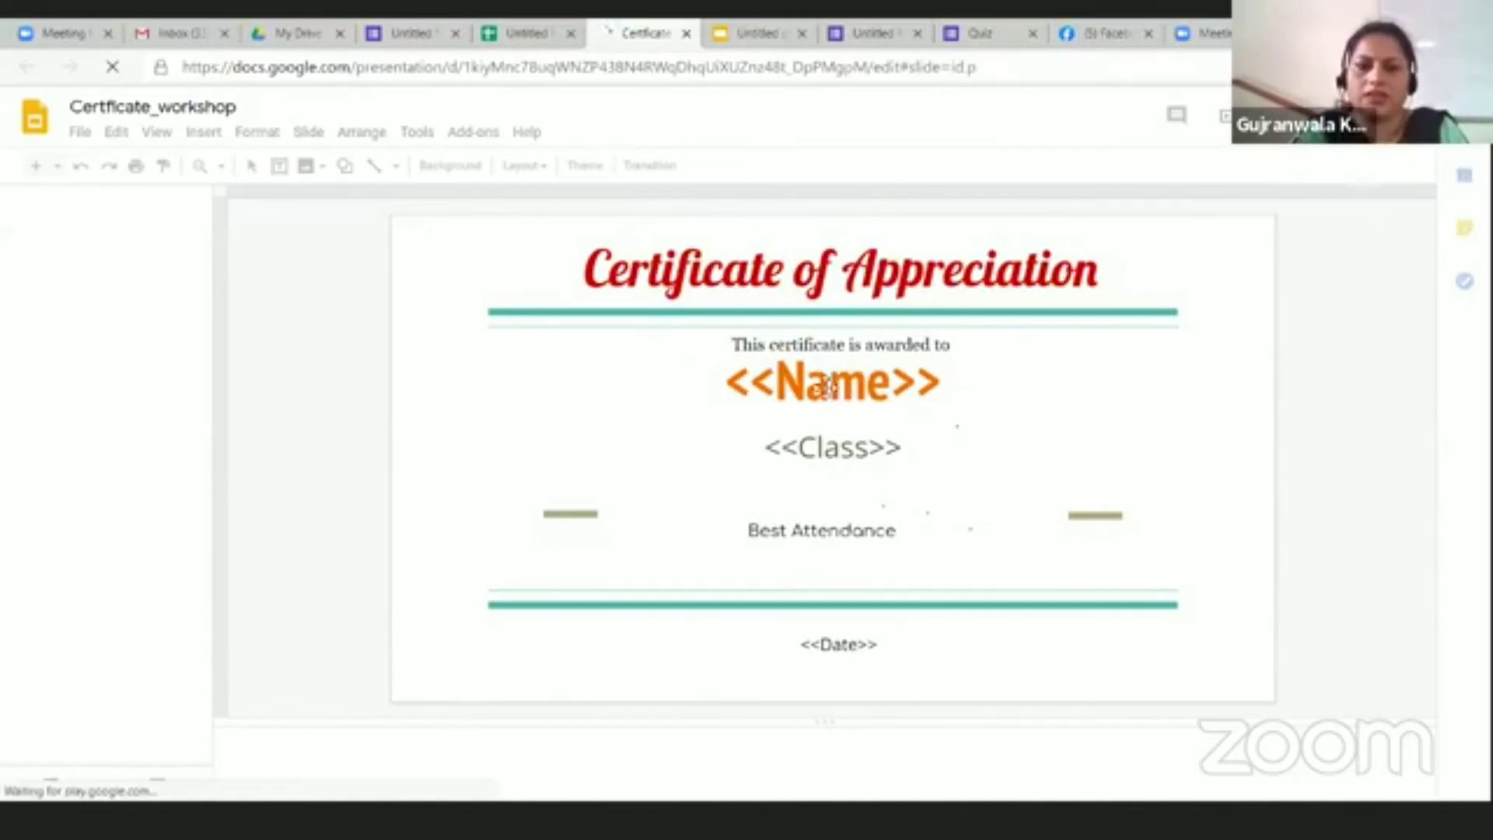
click(686, 33)
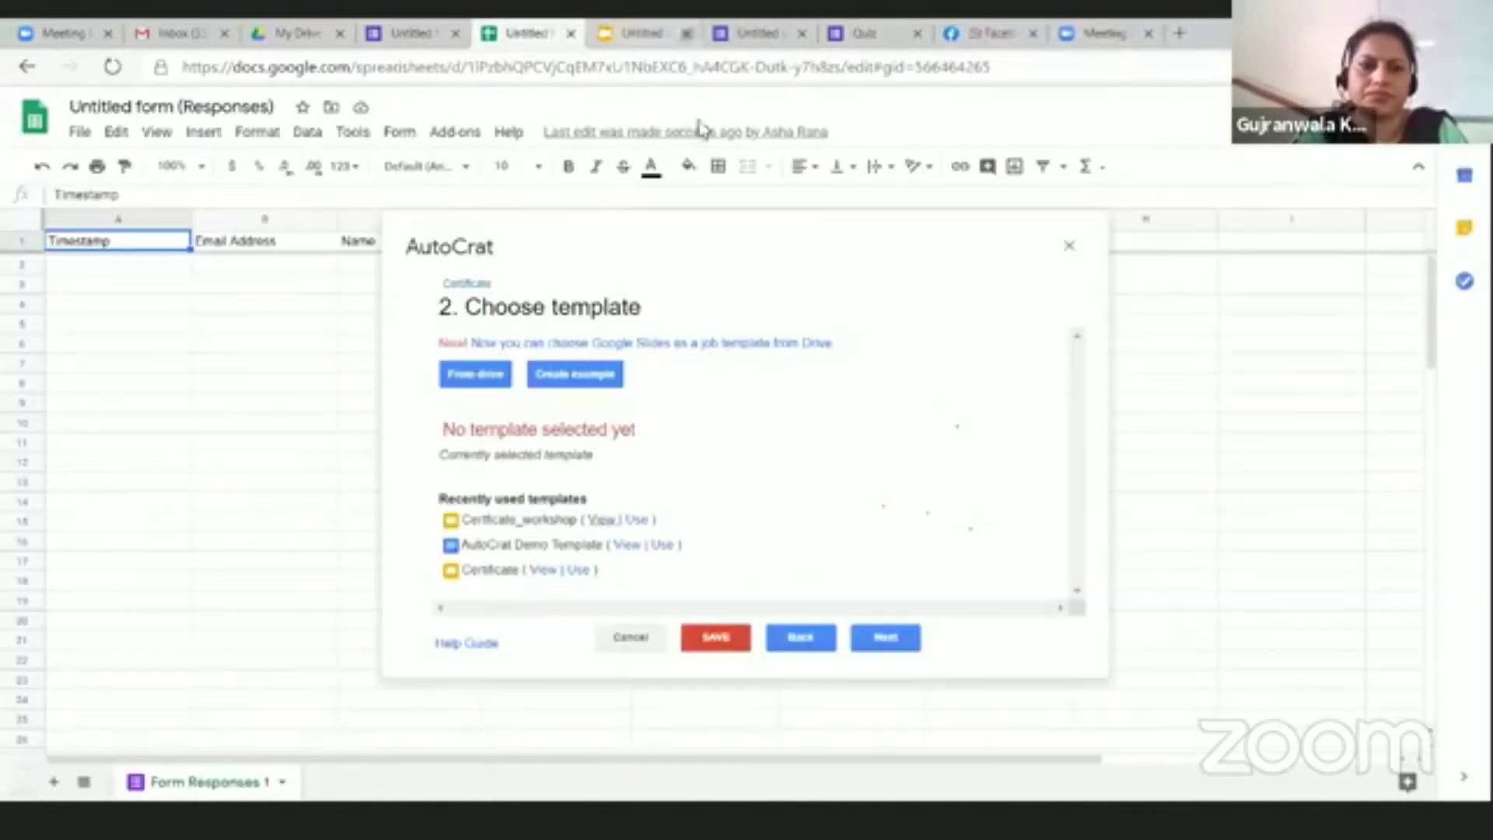
click(636, 520)
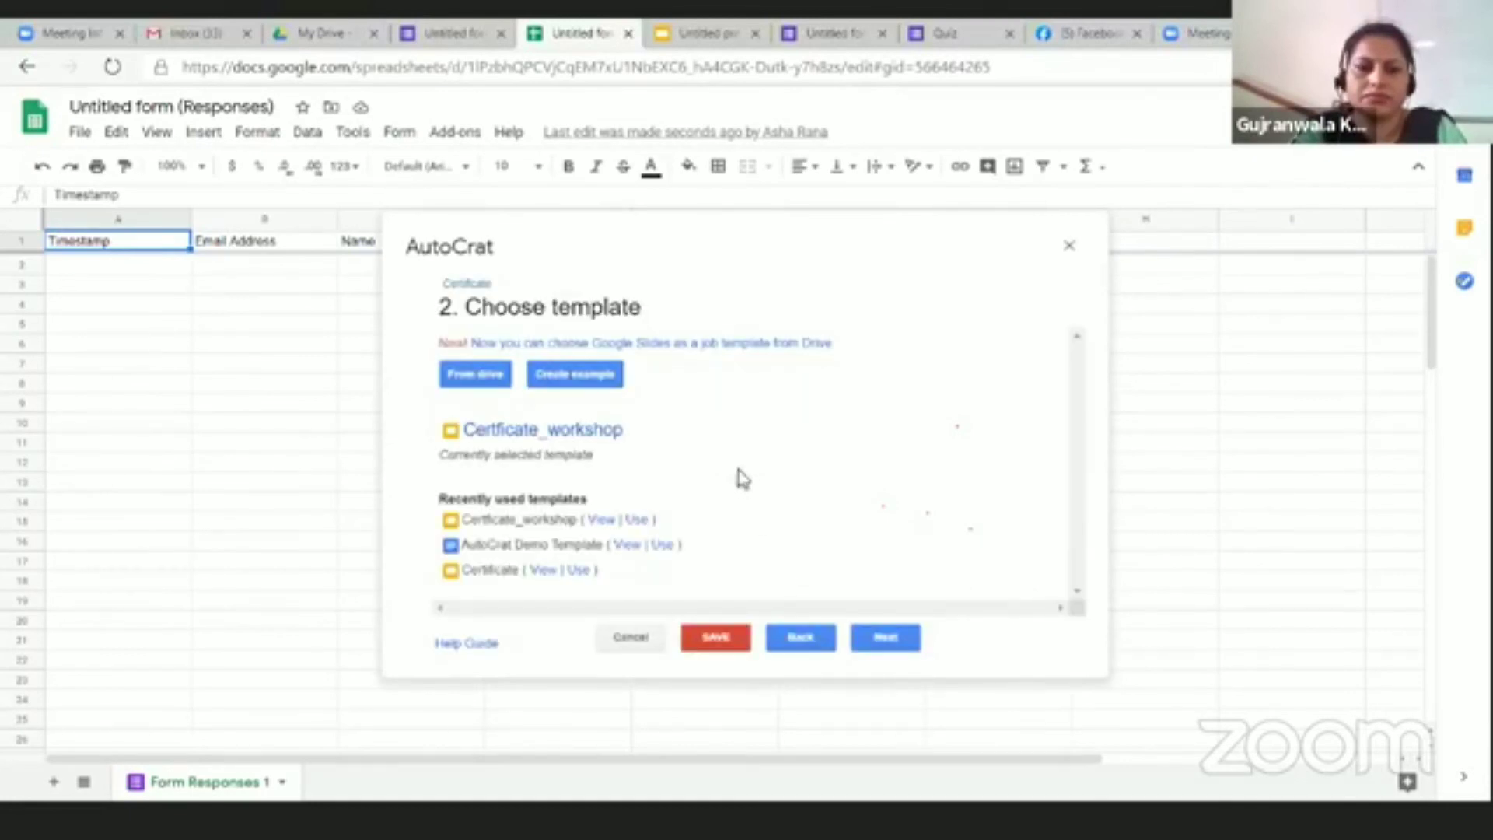
click(887, 638)
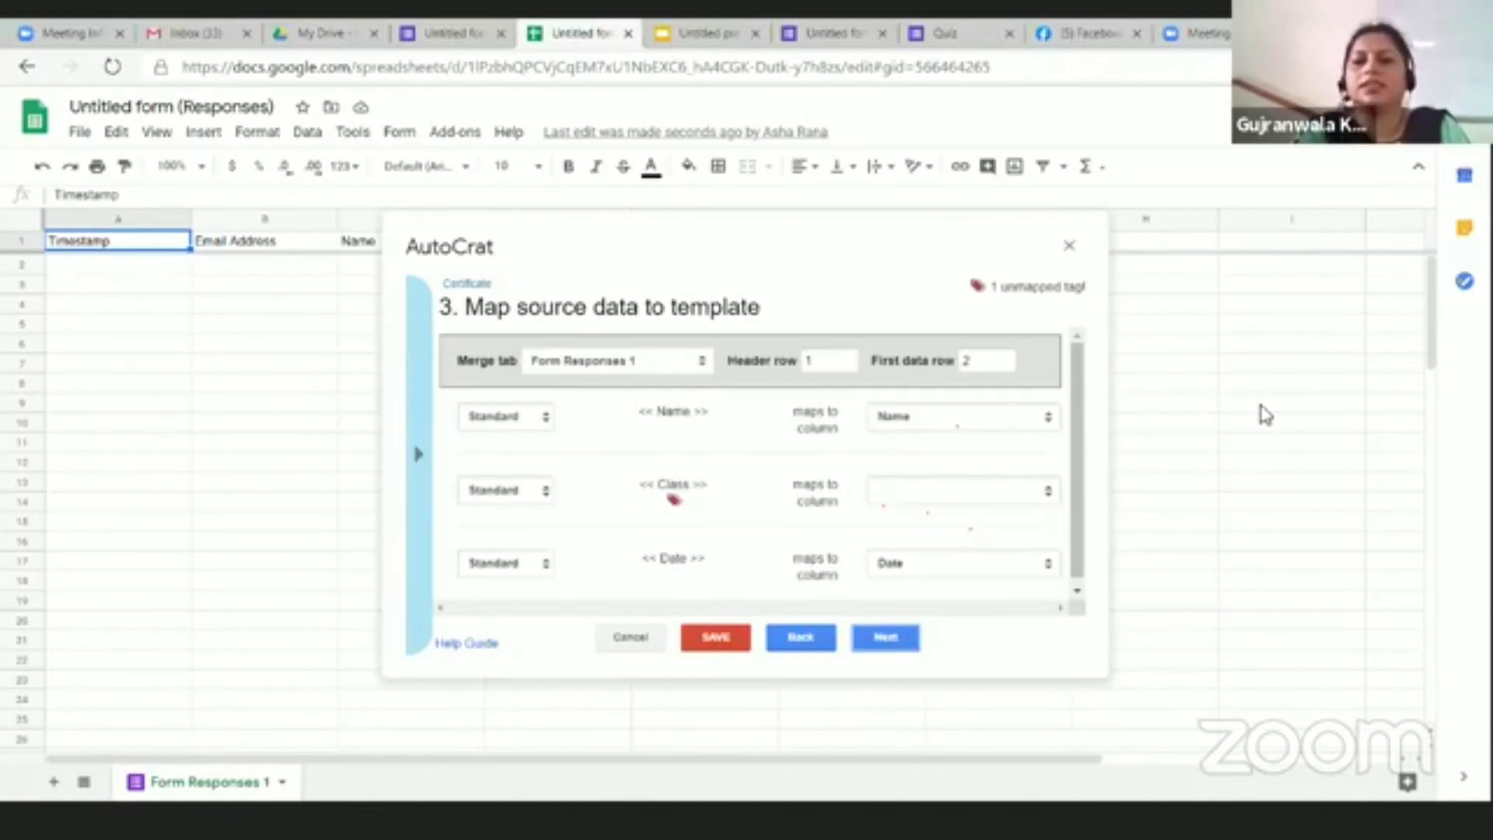
click(1264, 404)
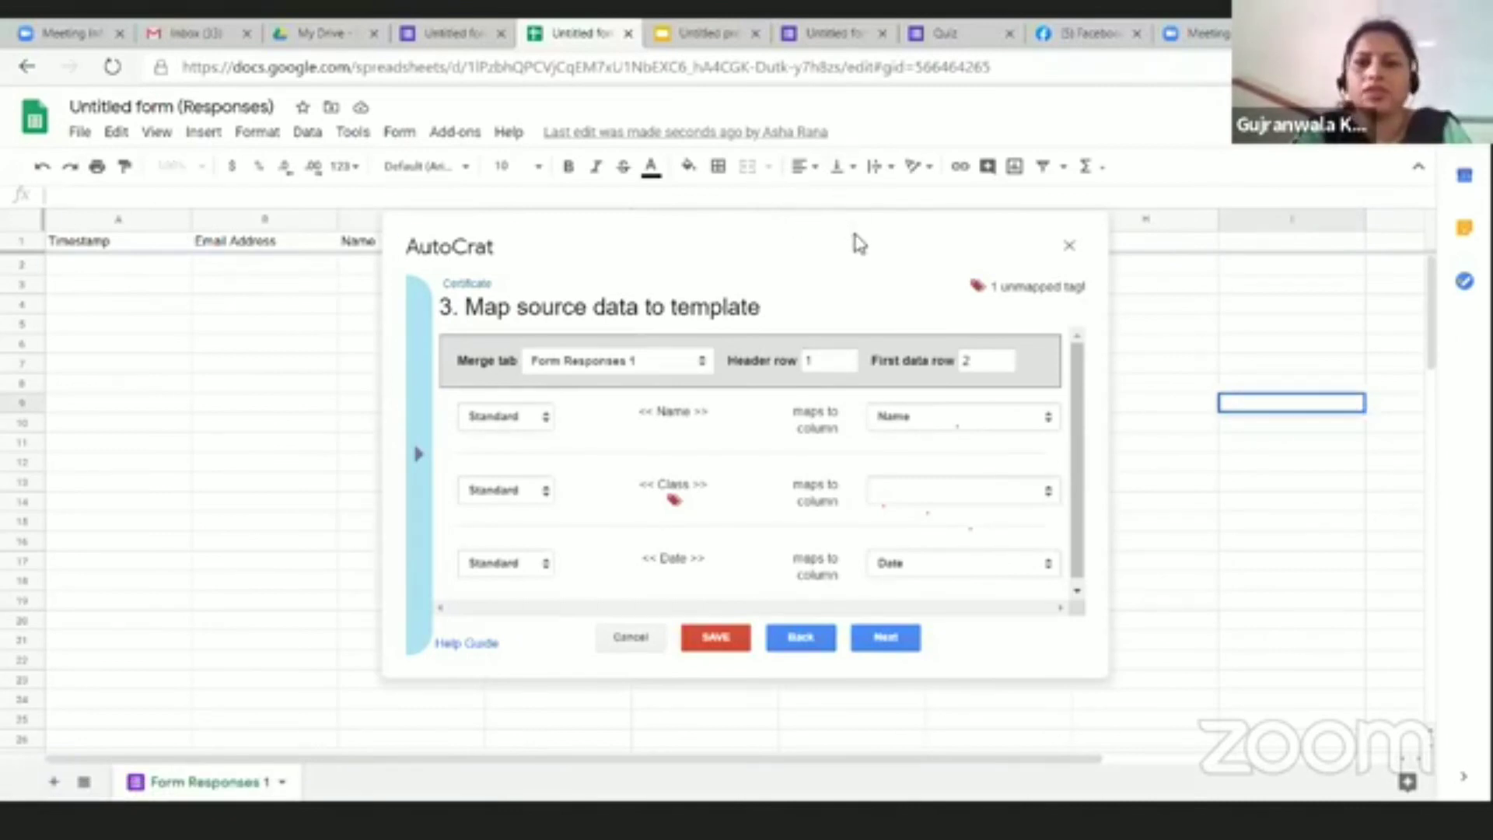
drag(886, 239, 1027, 112)
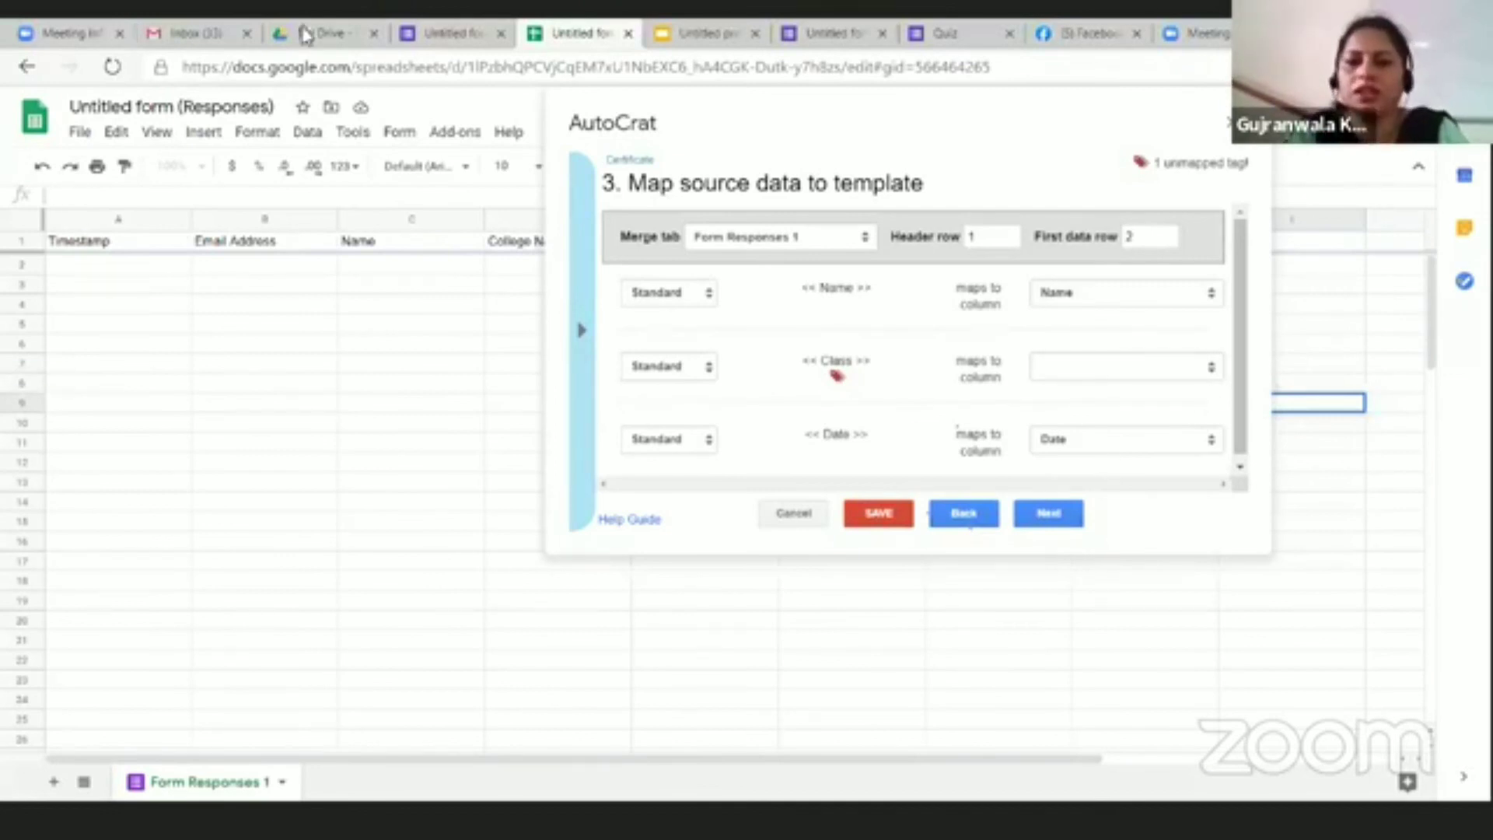
Step: Map the Class tag to College Name, keep Name as Standard, and continue
click(1214, 370)
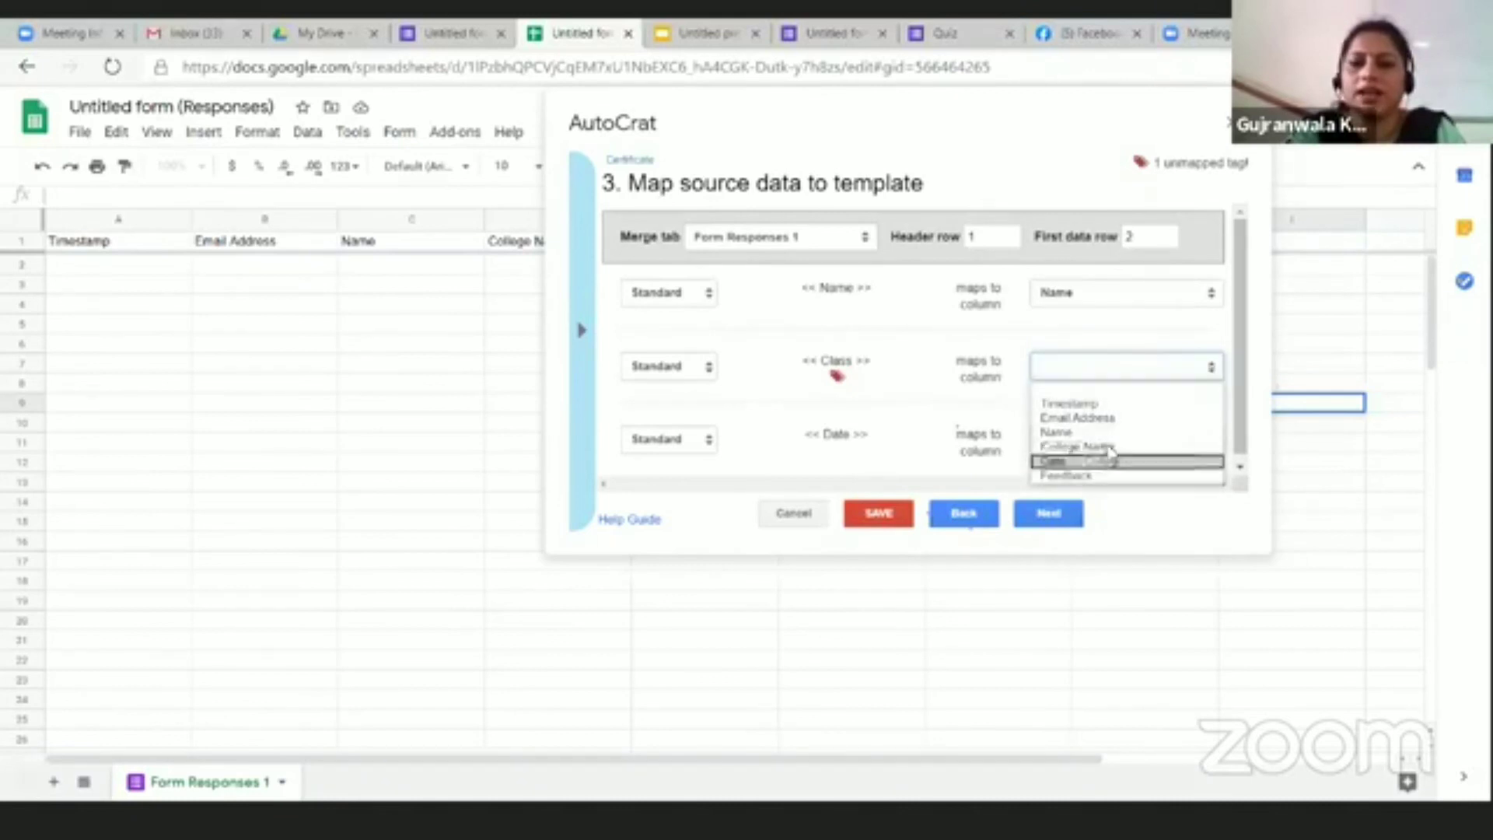
click(1111, 449)
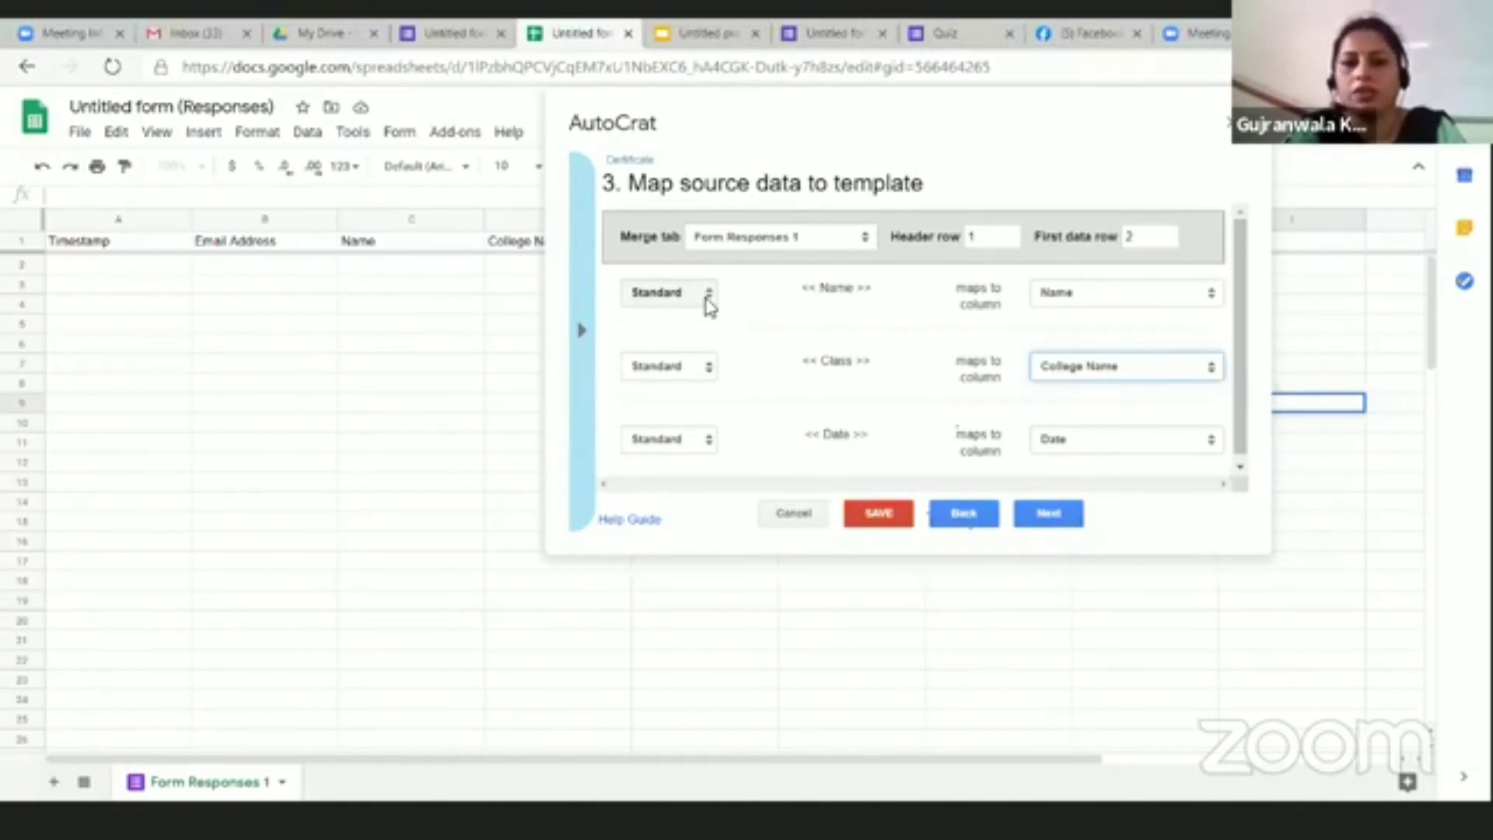
click(708, 294)
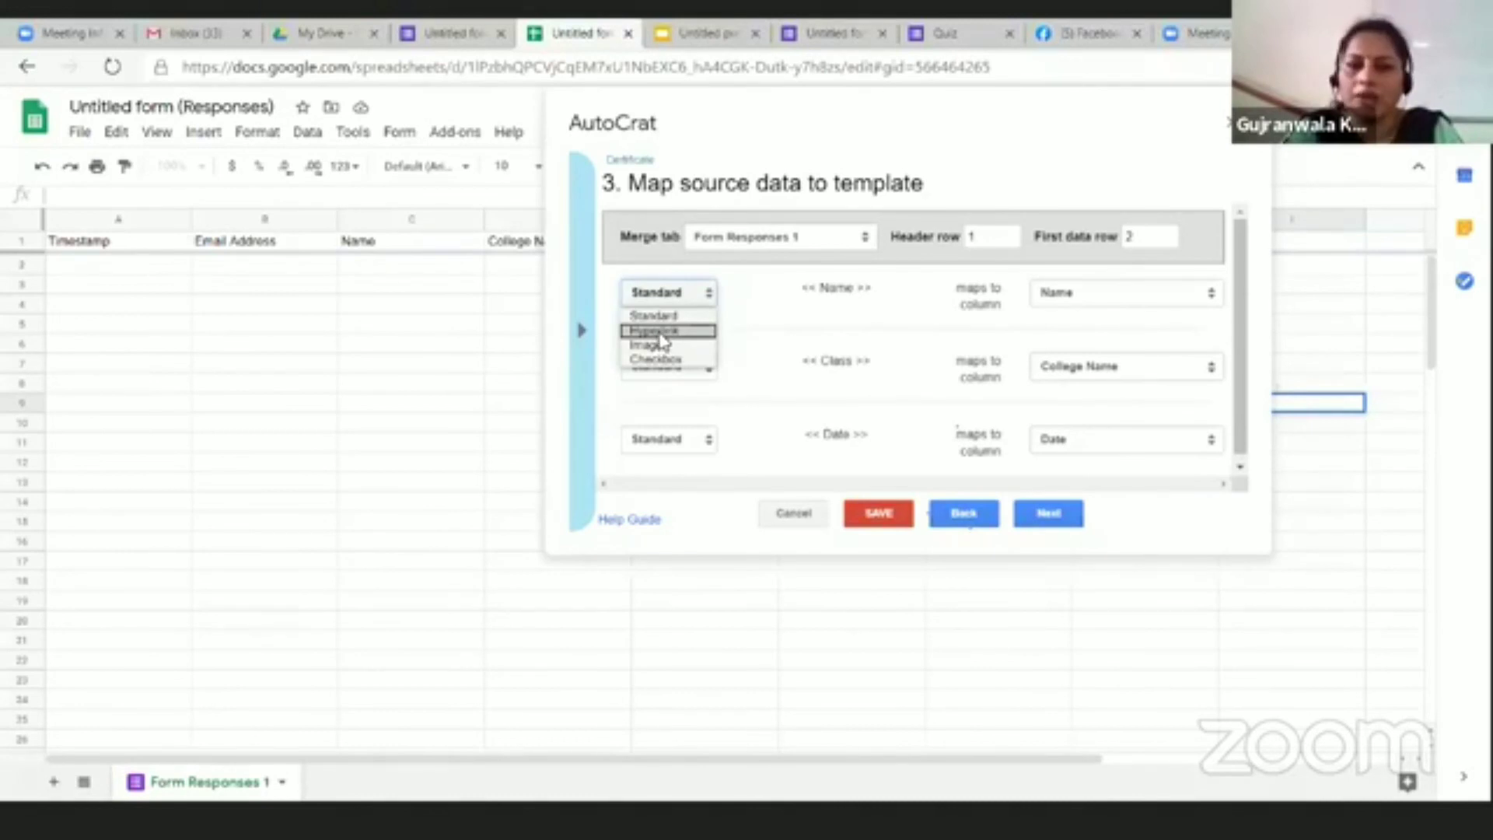
click(683, 294)
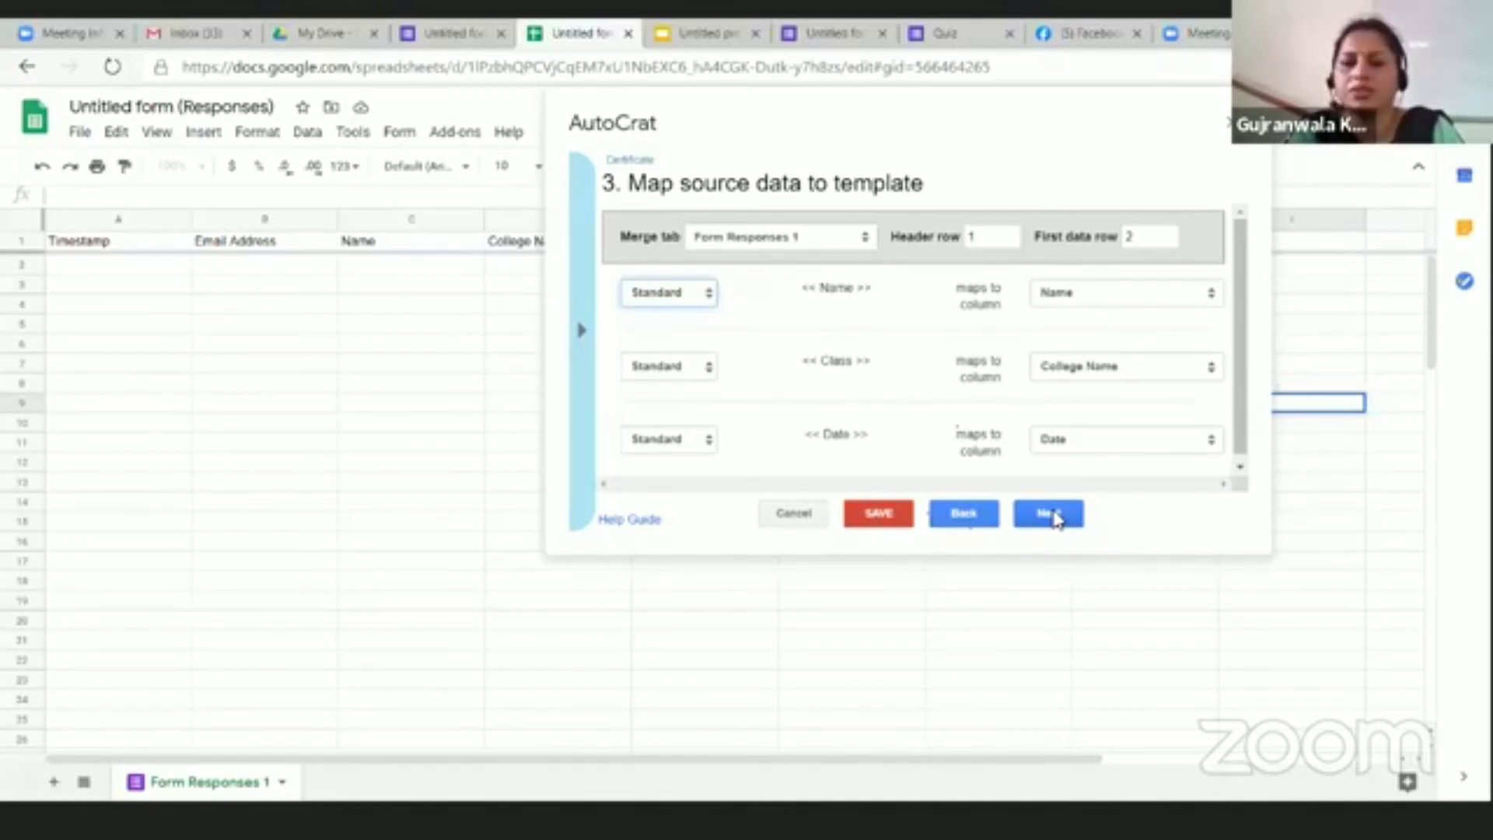
click(1055, 523)
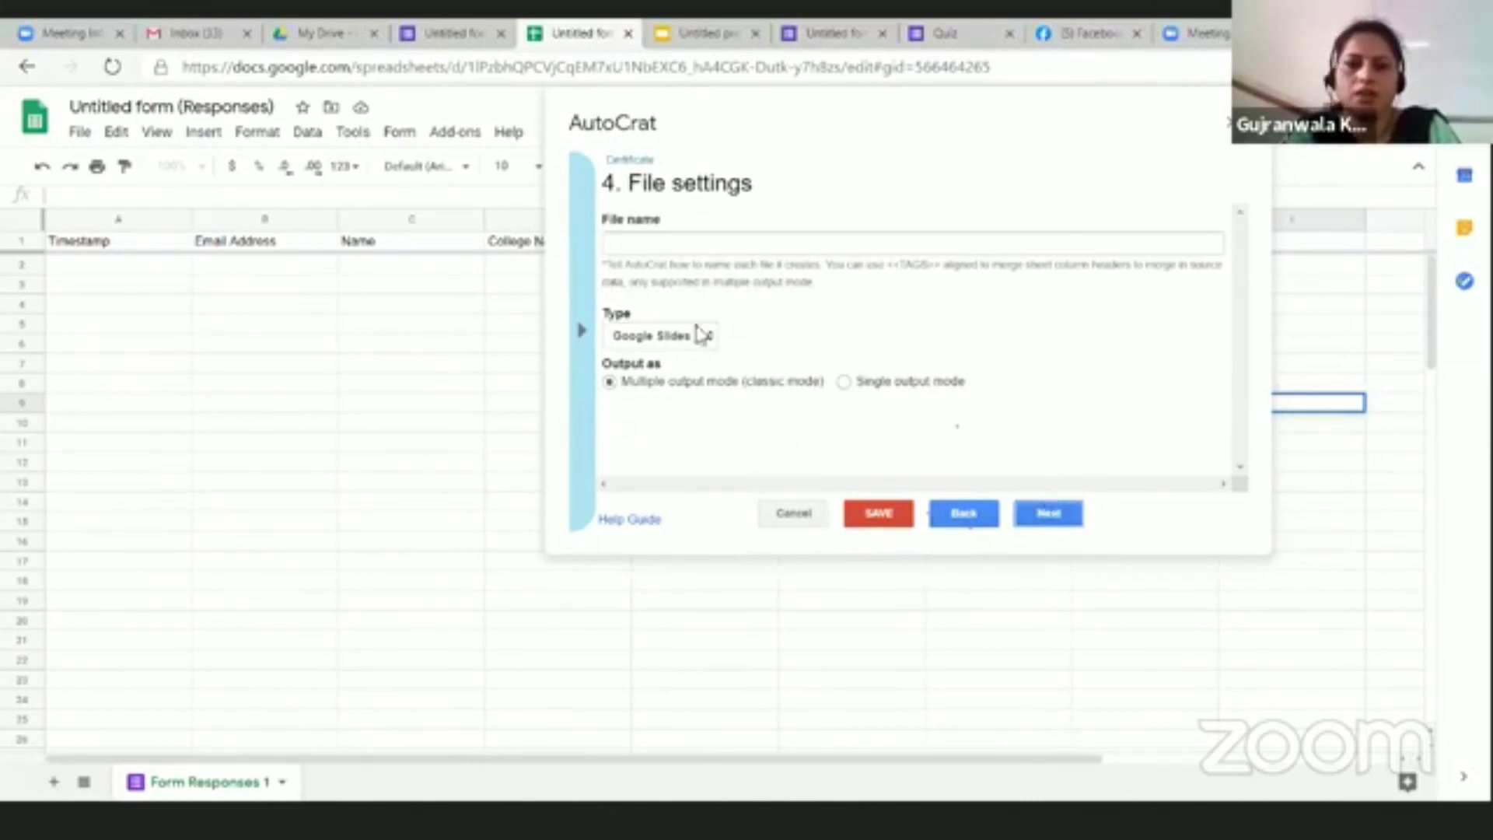
Step: Set the output file name to <<Name>>_Certificate using the copied Name tag
click(703, 244)
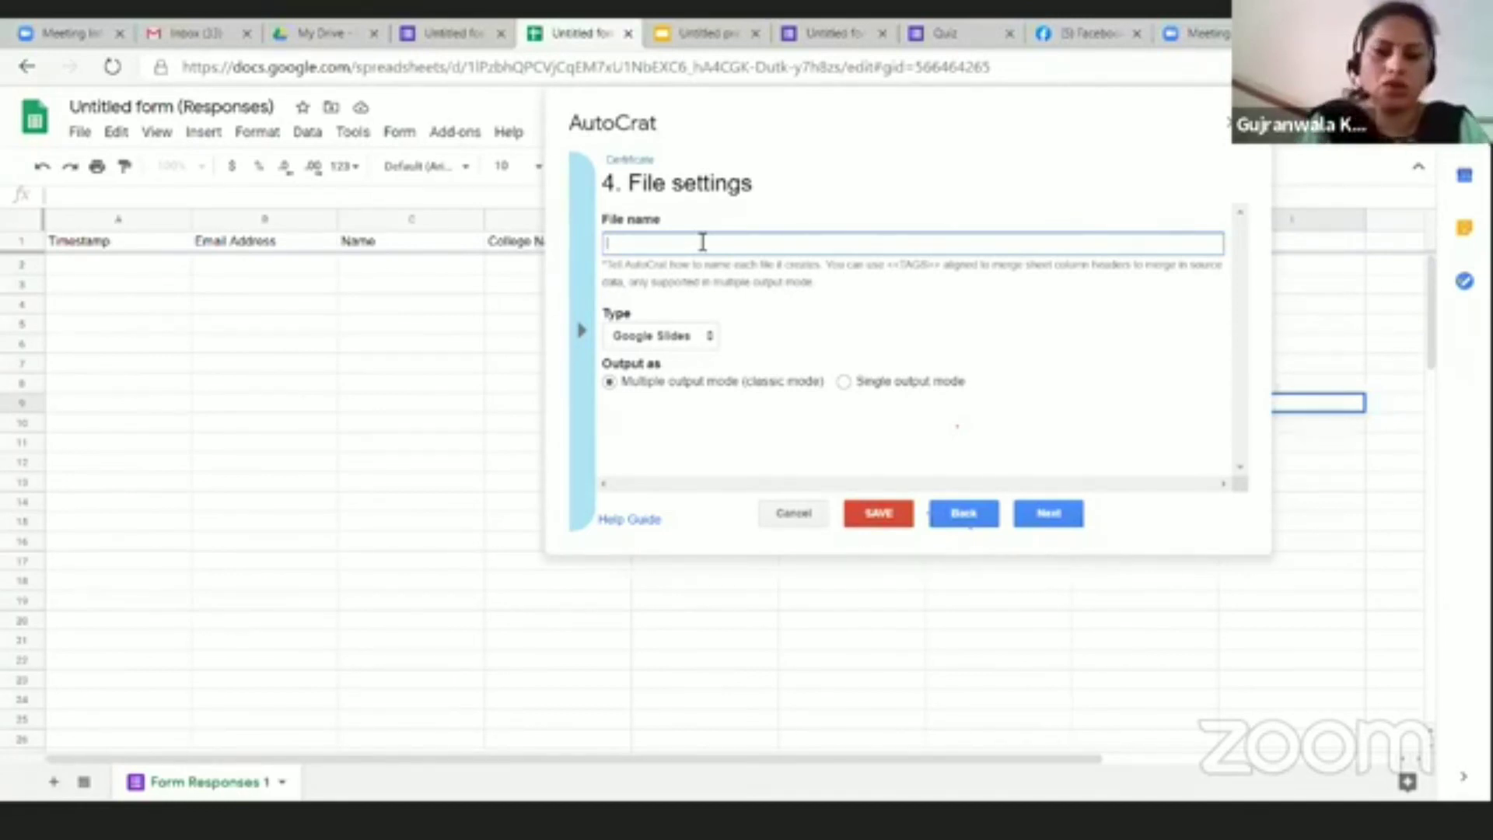
click(583, 331)
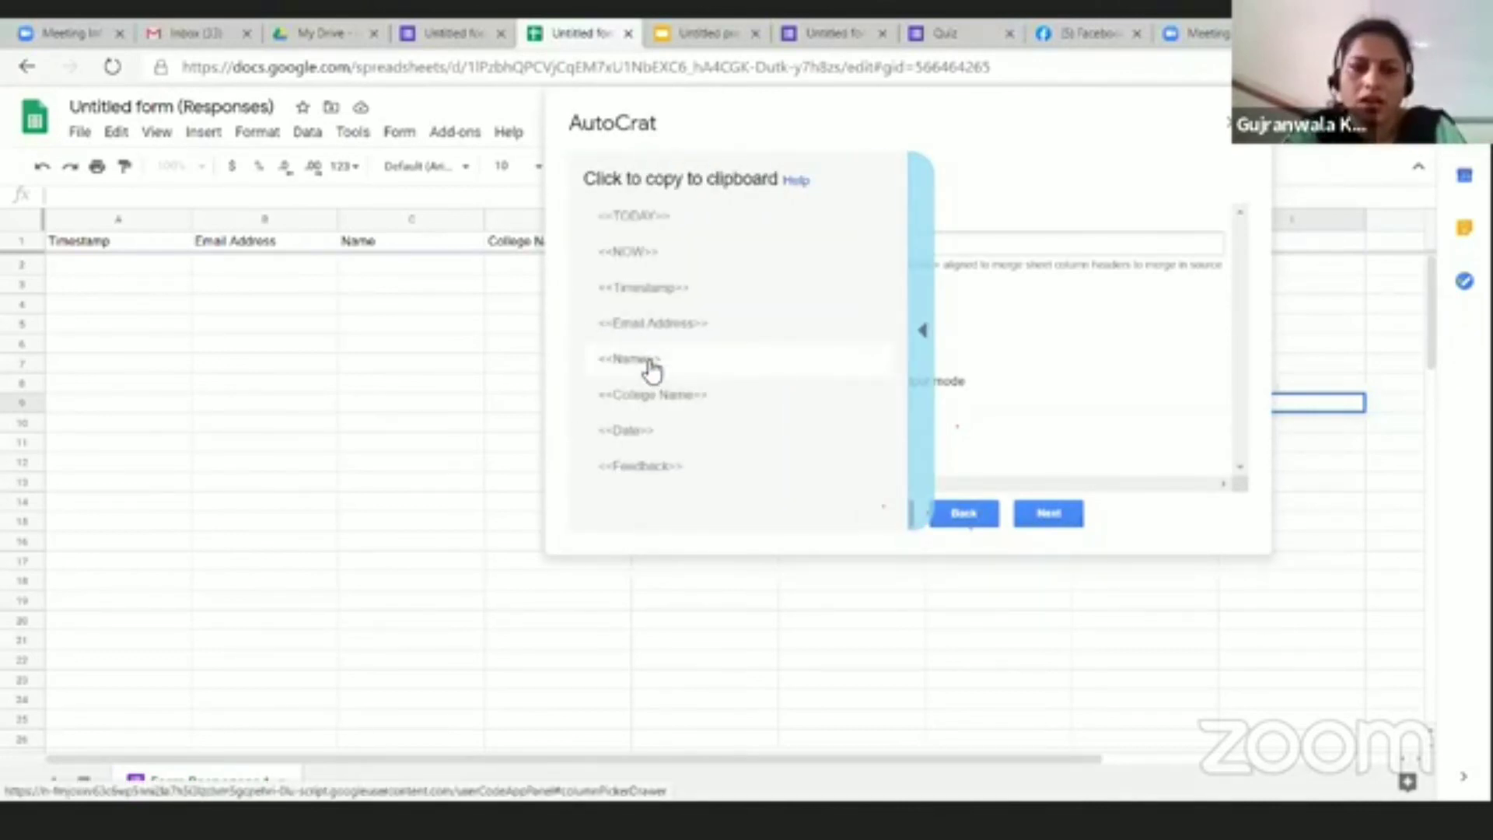
click(652, 360)
click(623, 246)
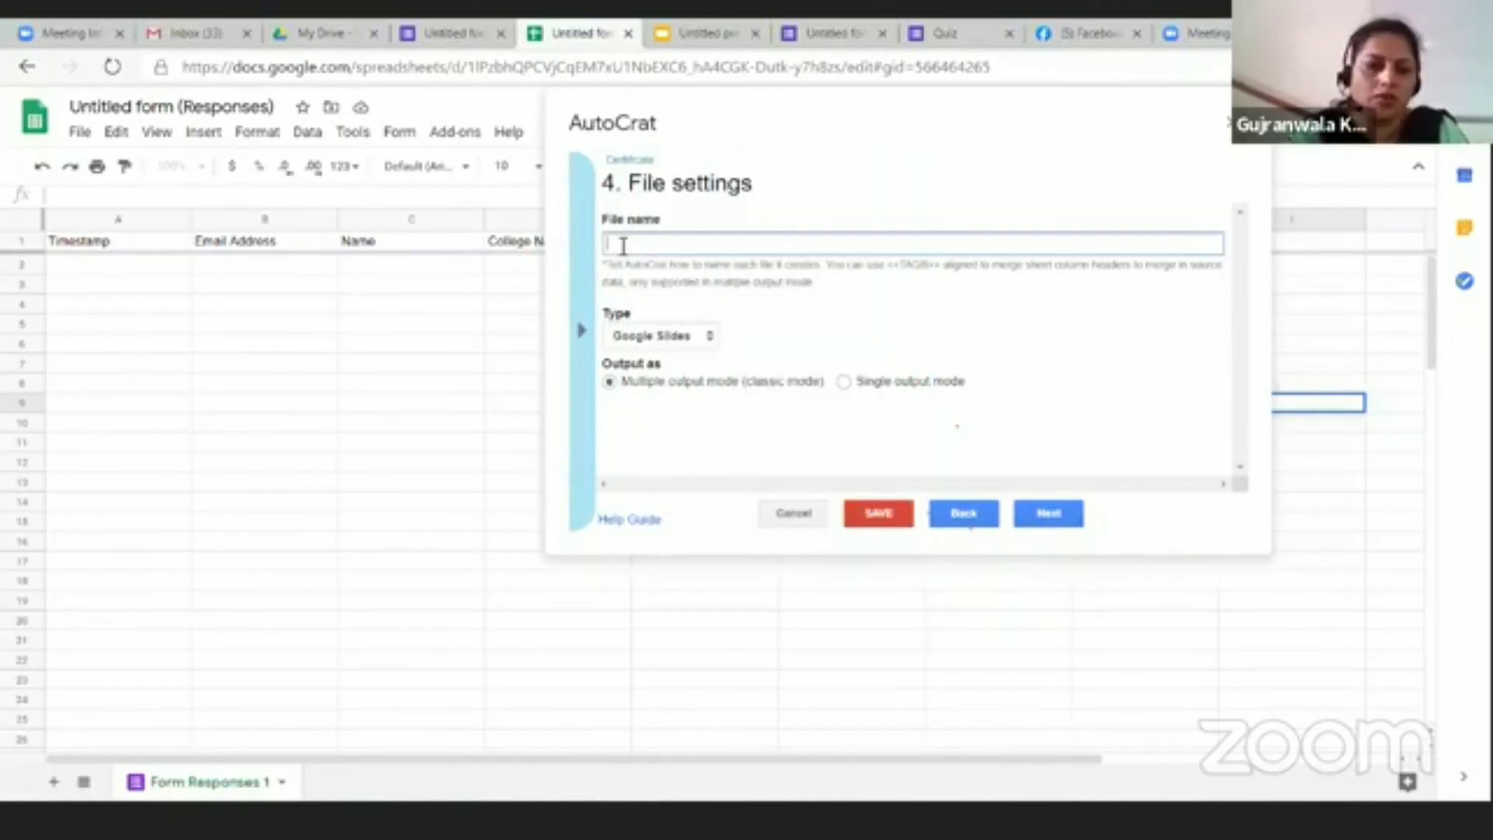
text(<<Name>>)
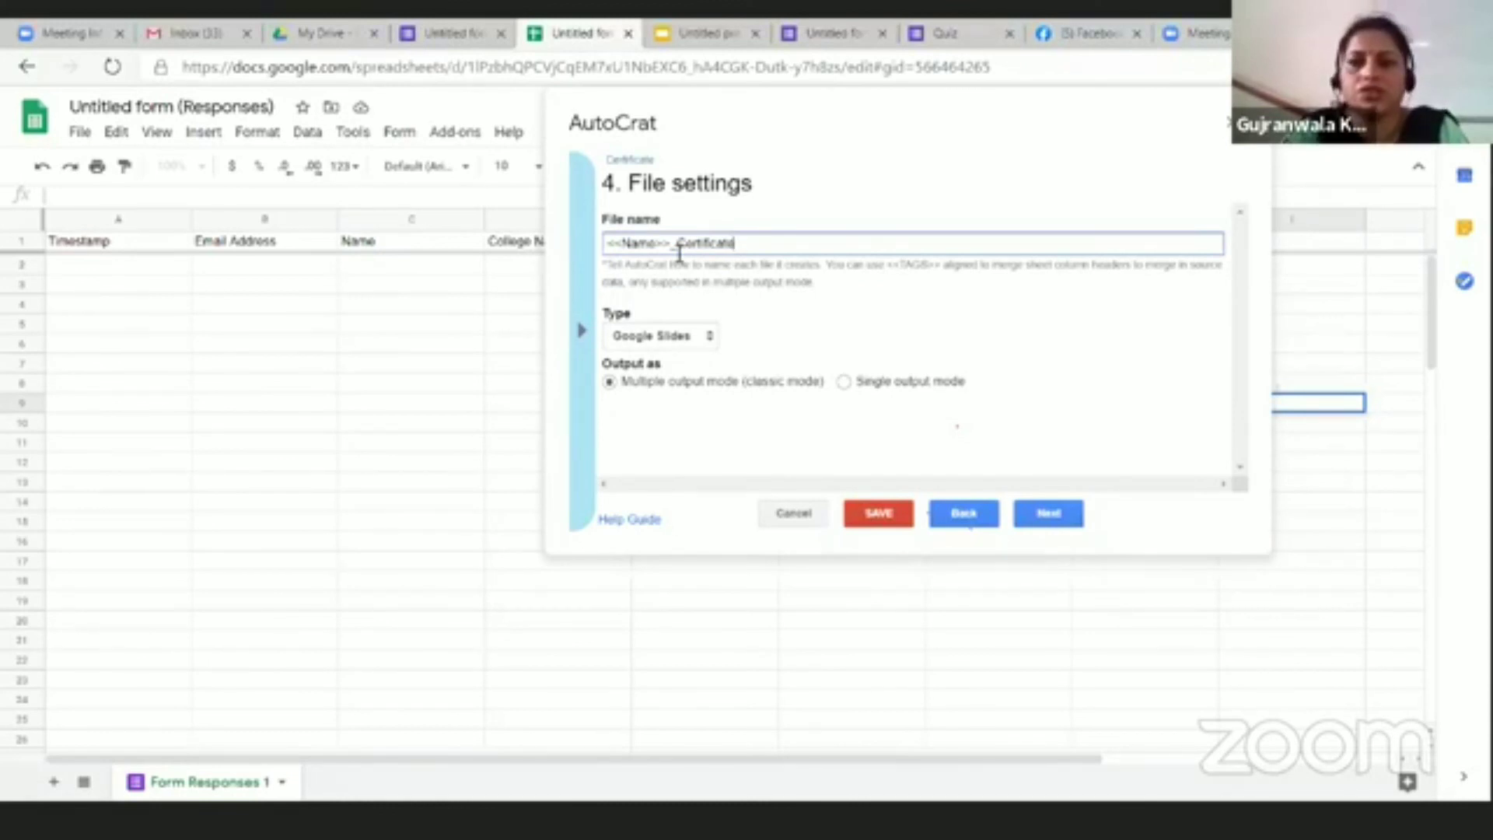
double_click(634, 243)
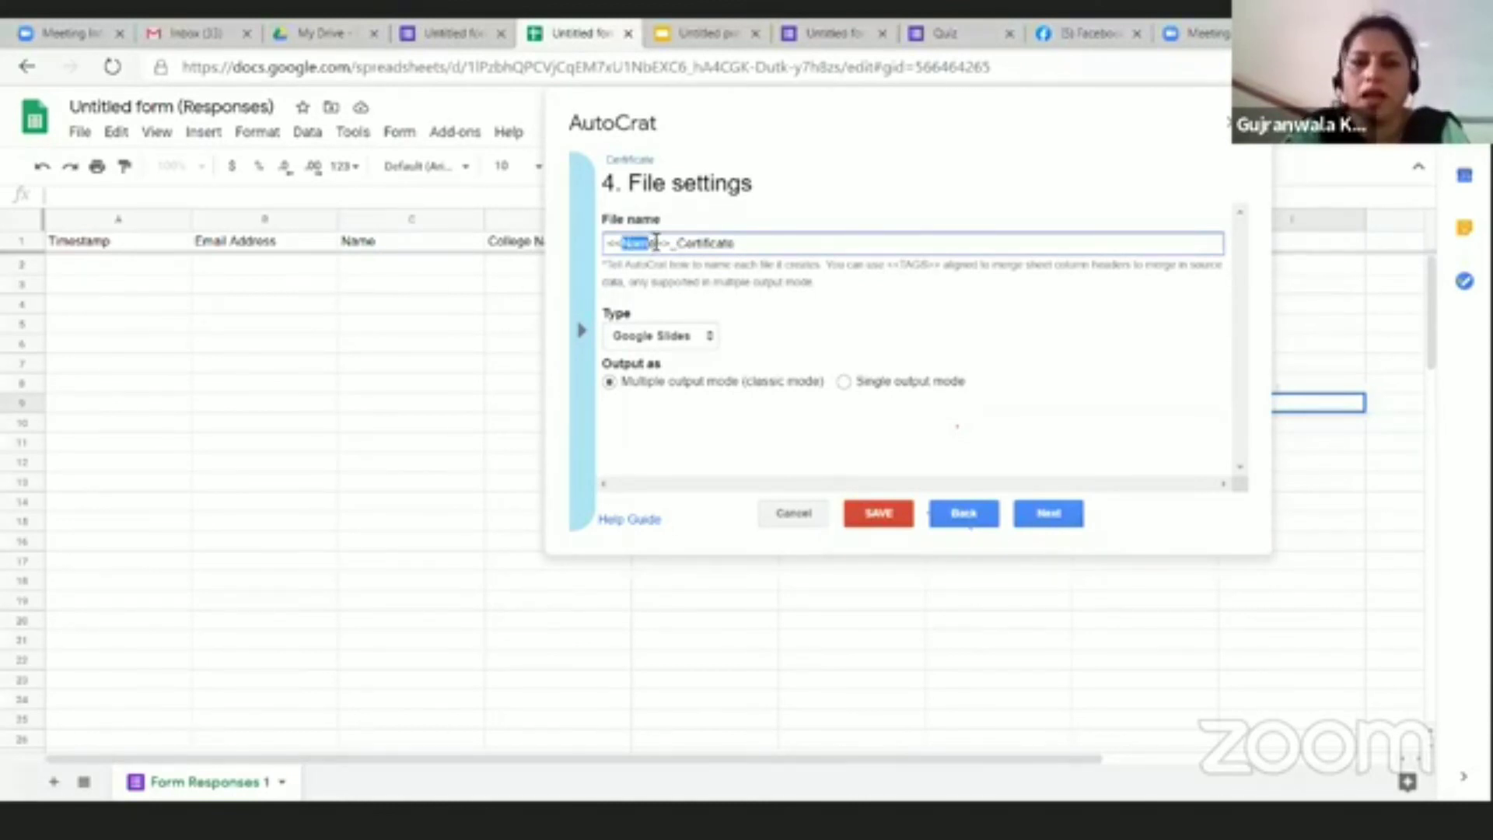
click(674, 249)
drag(670, 246, 783, 297)
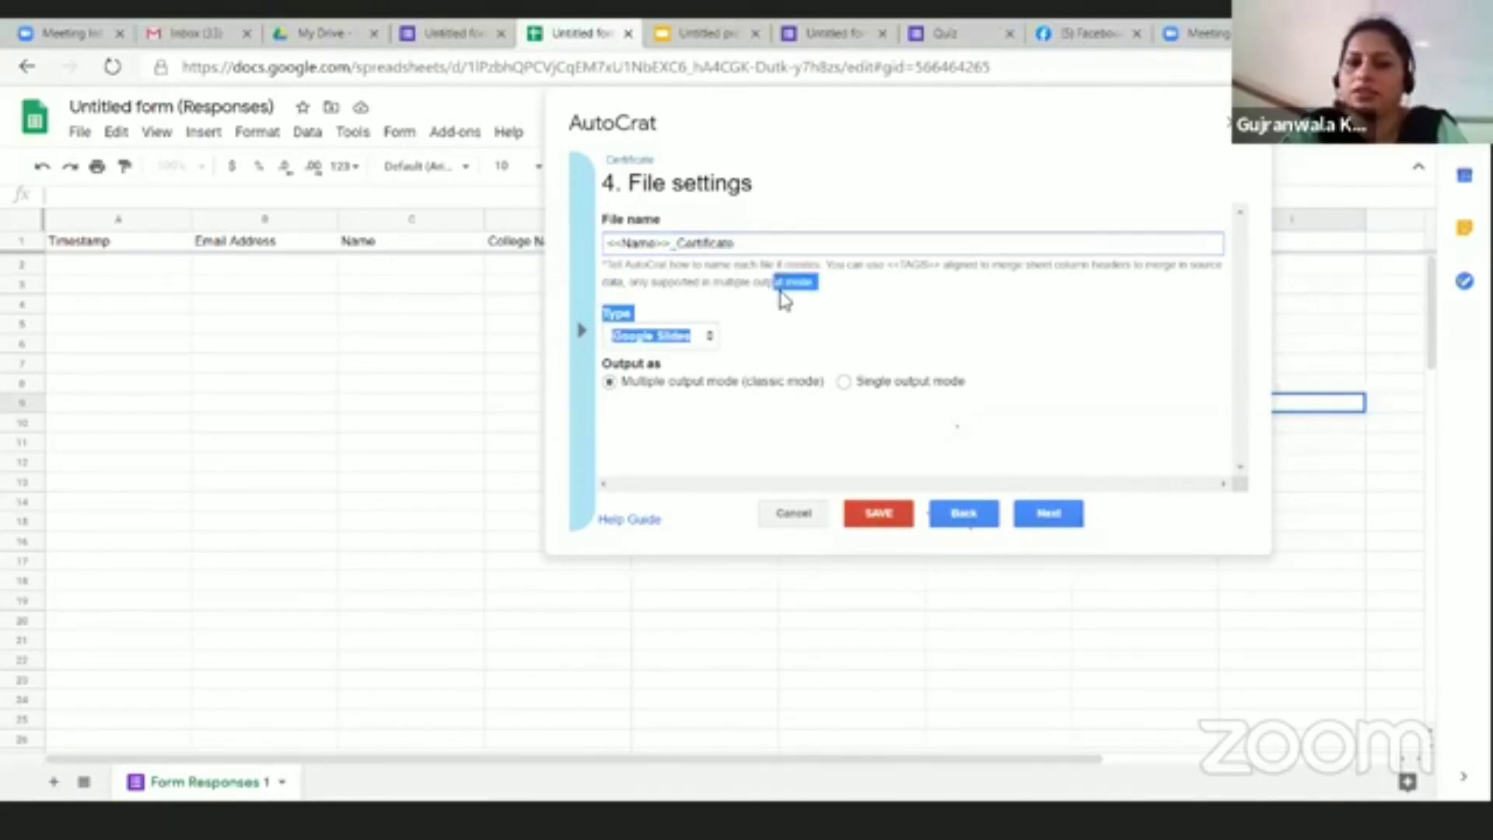
Step: Choose PDF as the output file type and continue
click(711, 340)
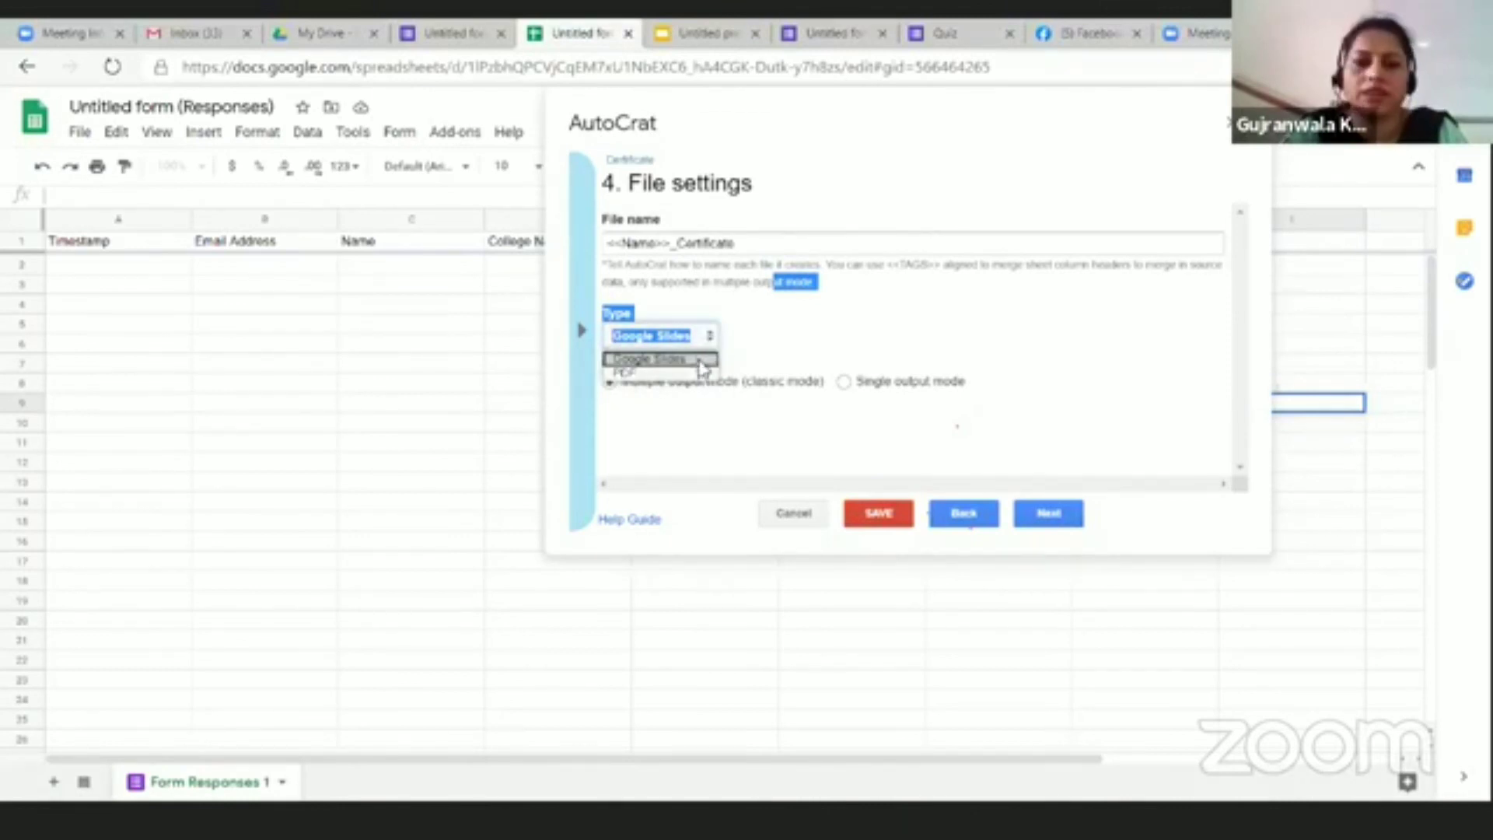
click(696, 372)
click(843, 364)
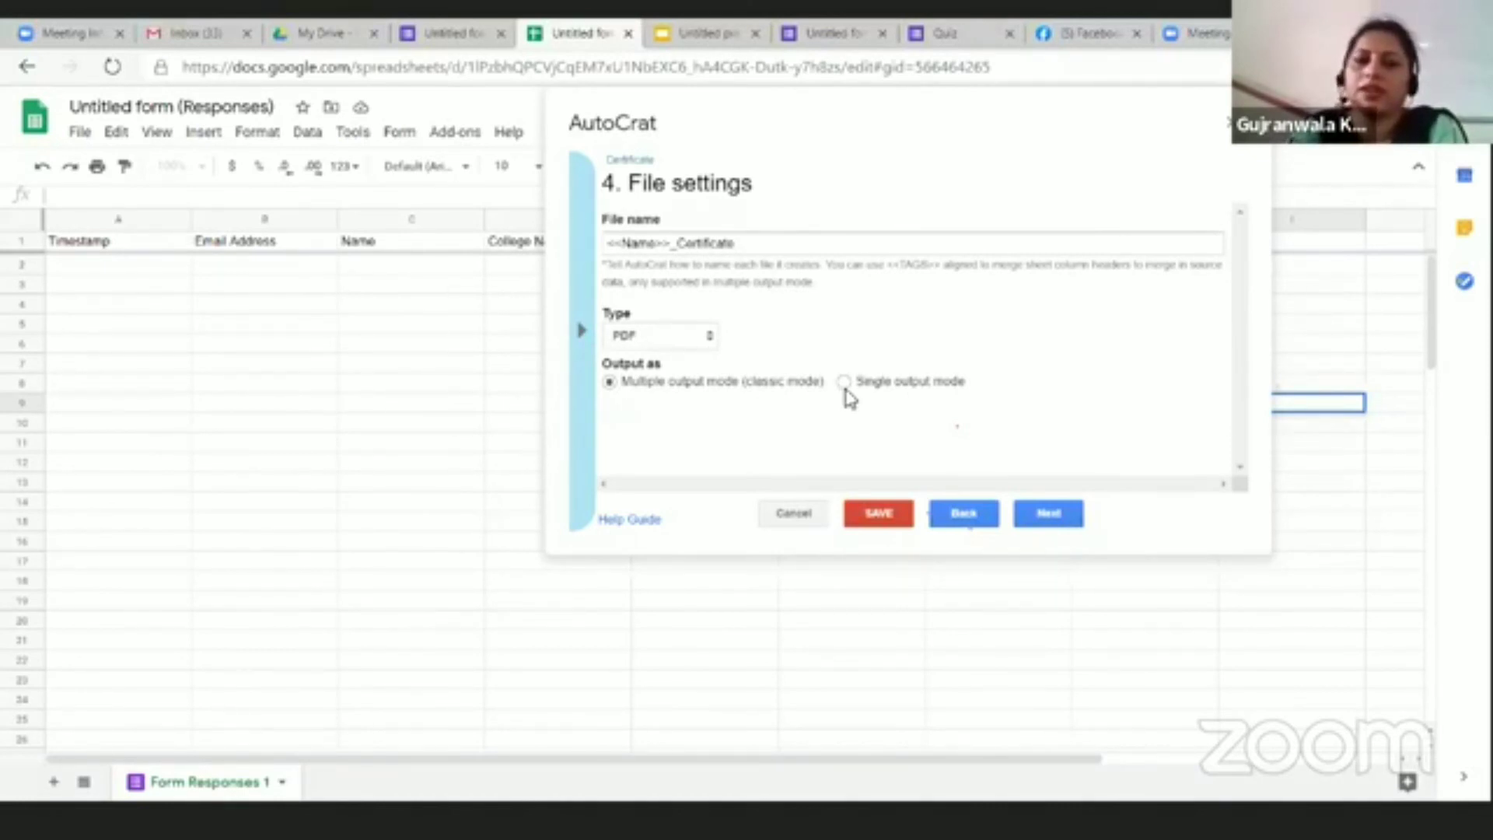
click(1050, 515)
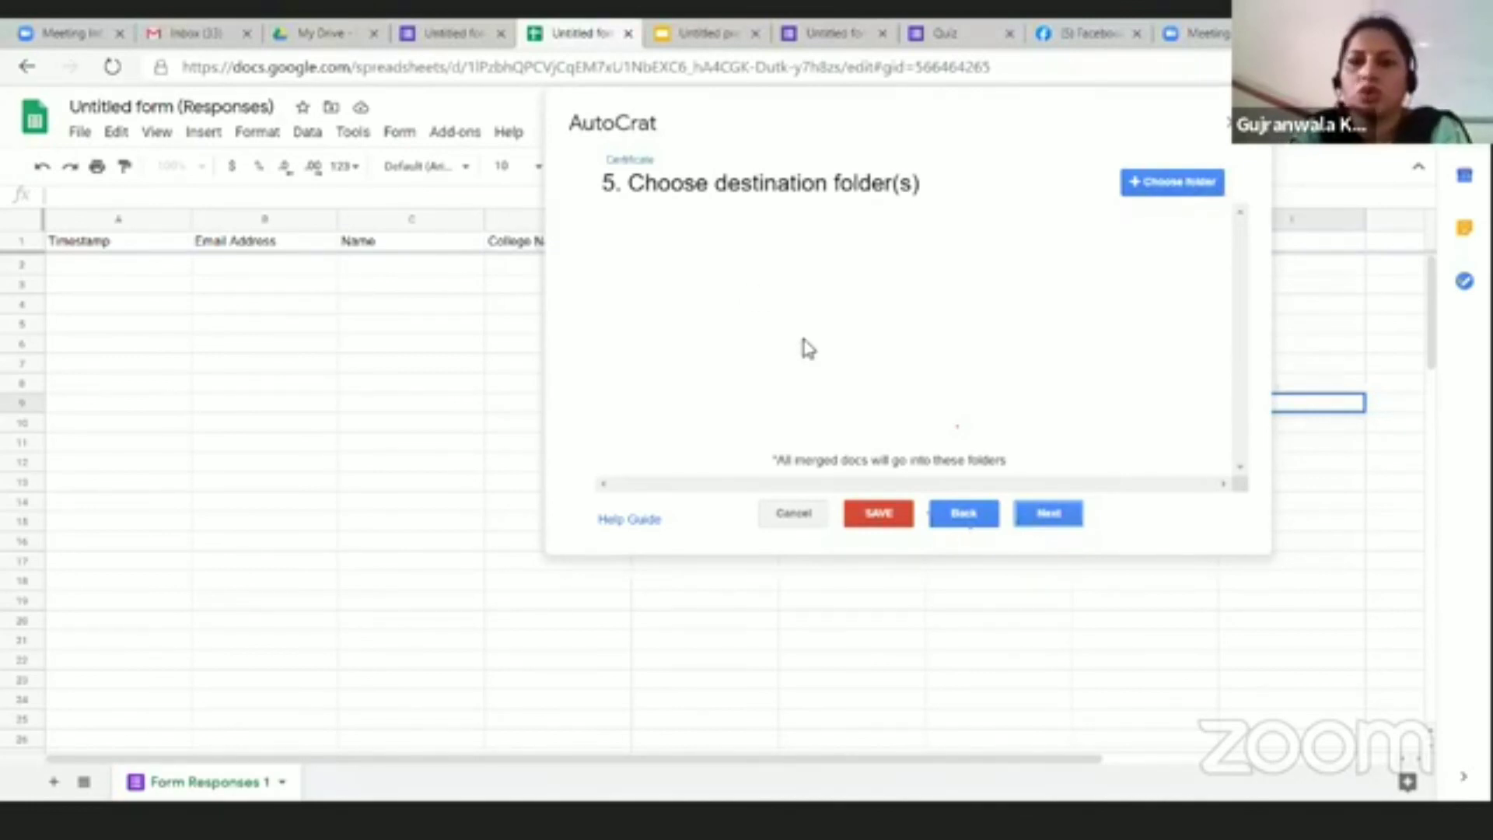
Step: Select the Student Certificates Drive folder as destination and continue
click(1168, 183)
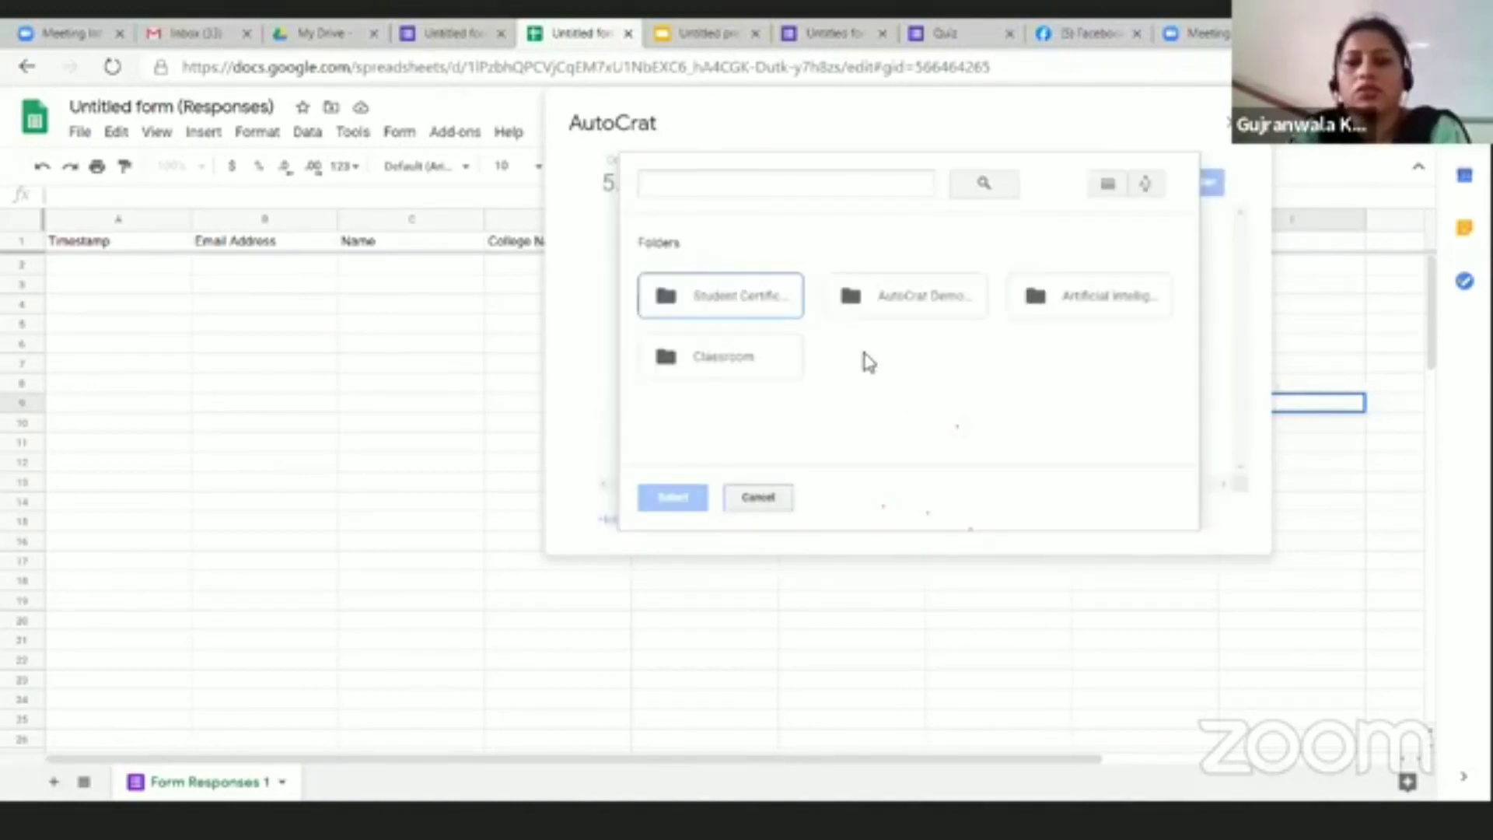
click(731, 298)
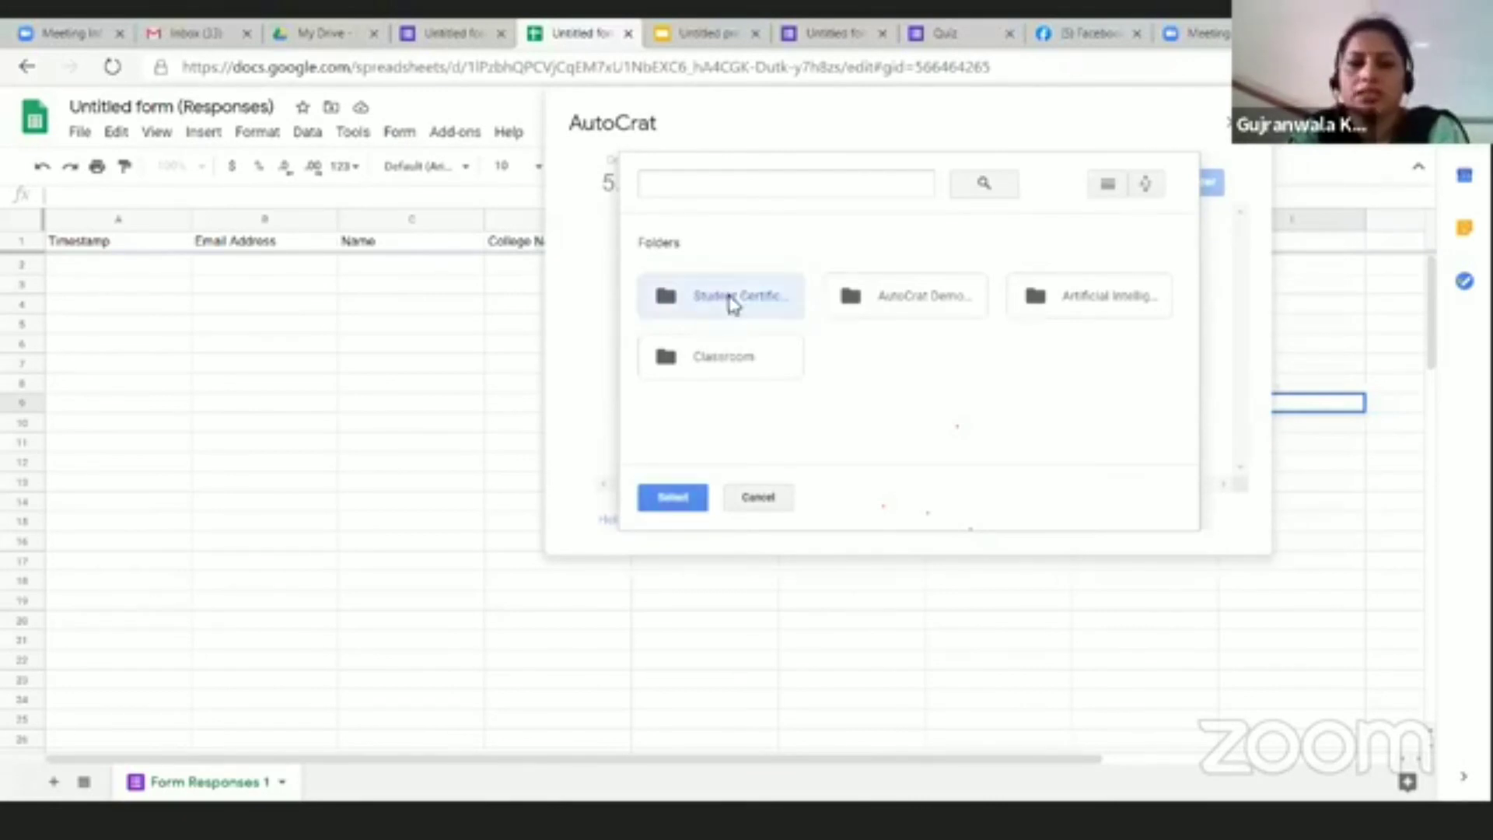
click(673, 498)
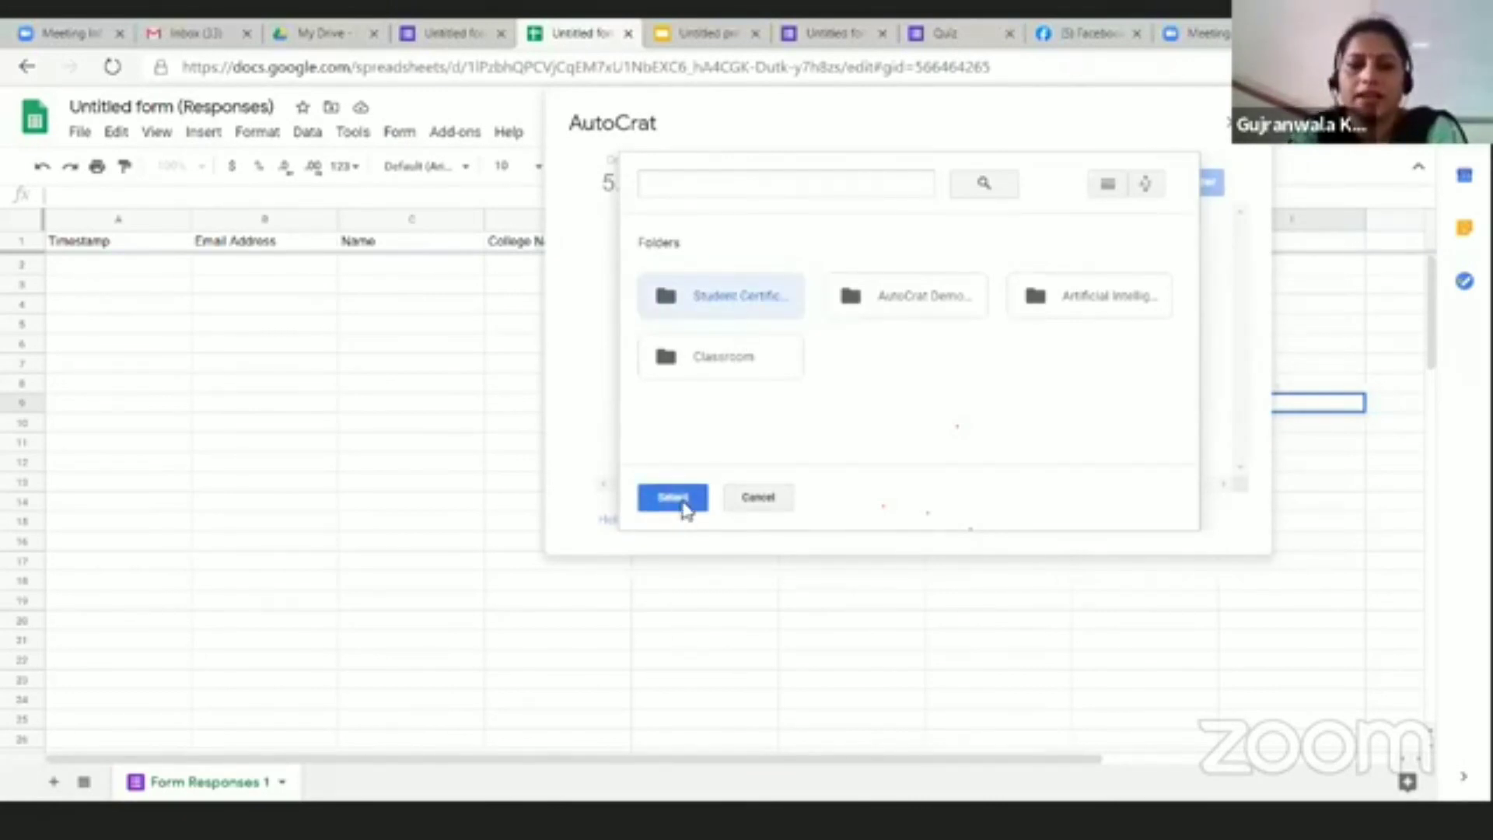
click(1058, 520)
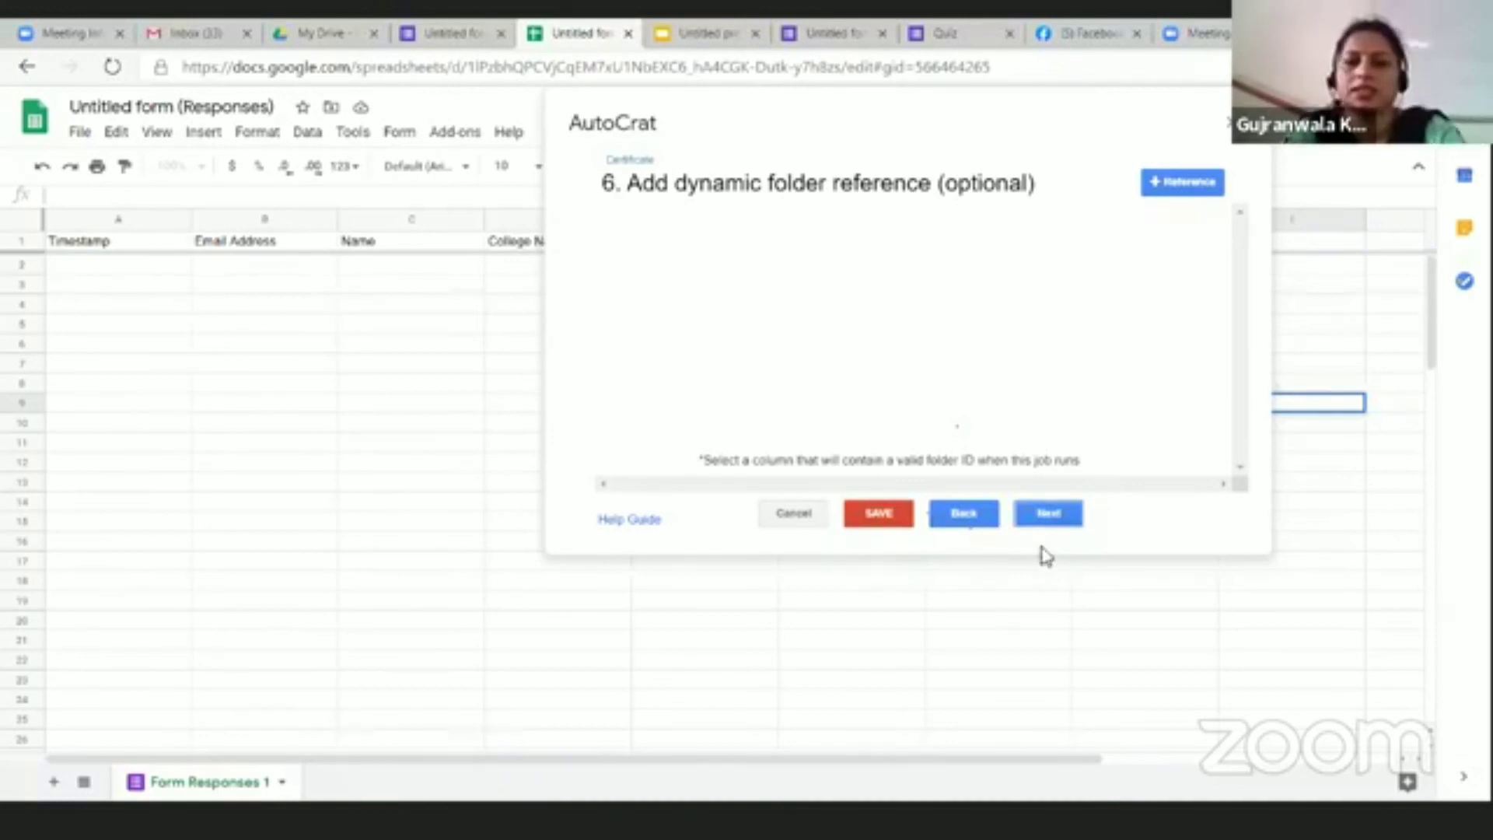
Step: Skip AutoCrat steps 6 and 7, choose Yes under Share doc?, and place the caret in the email recipient field
click(1048, 516)
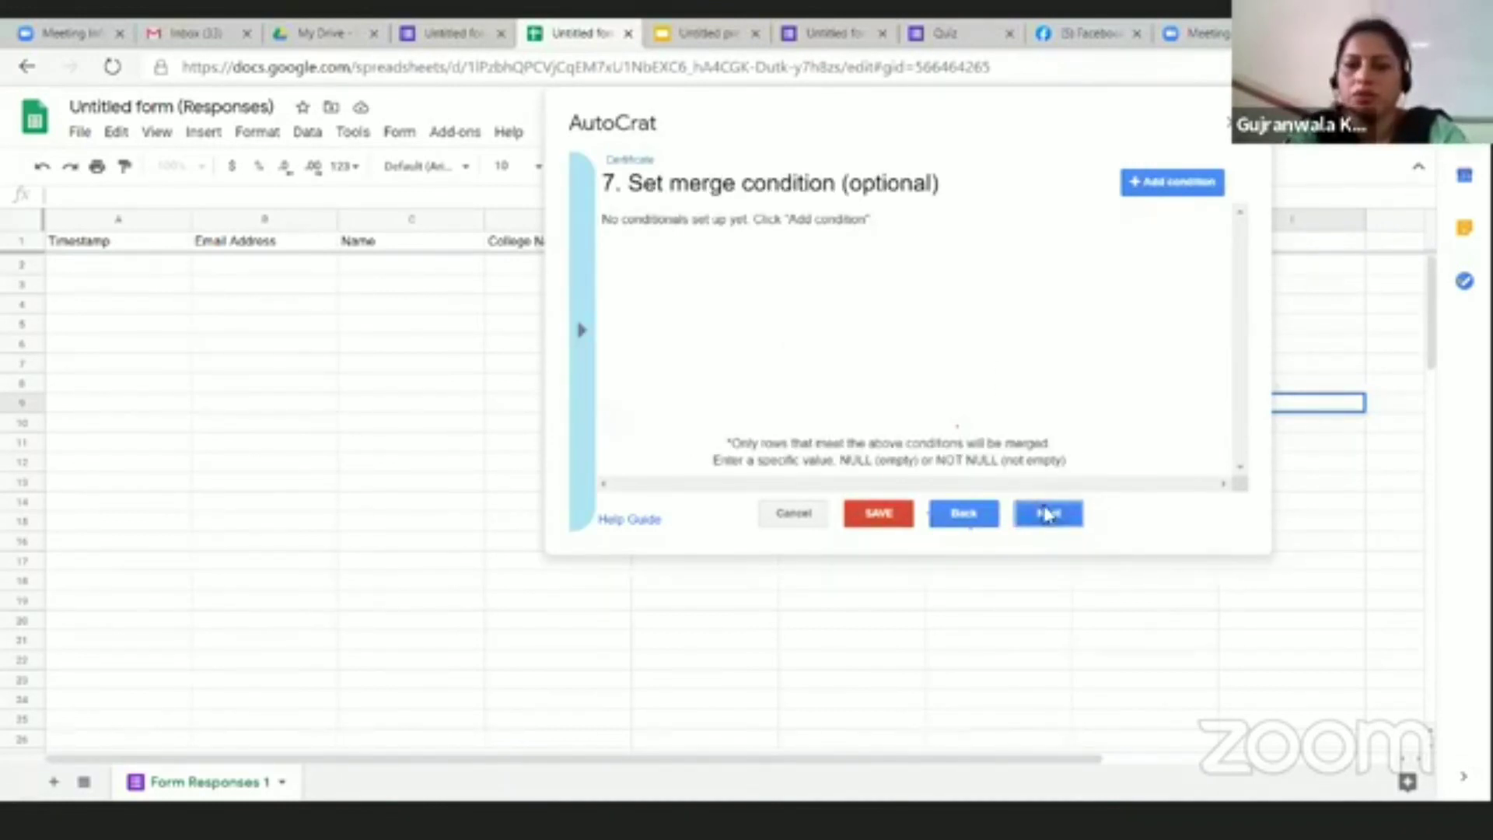
click(1048, 515)
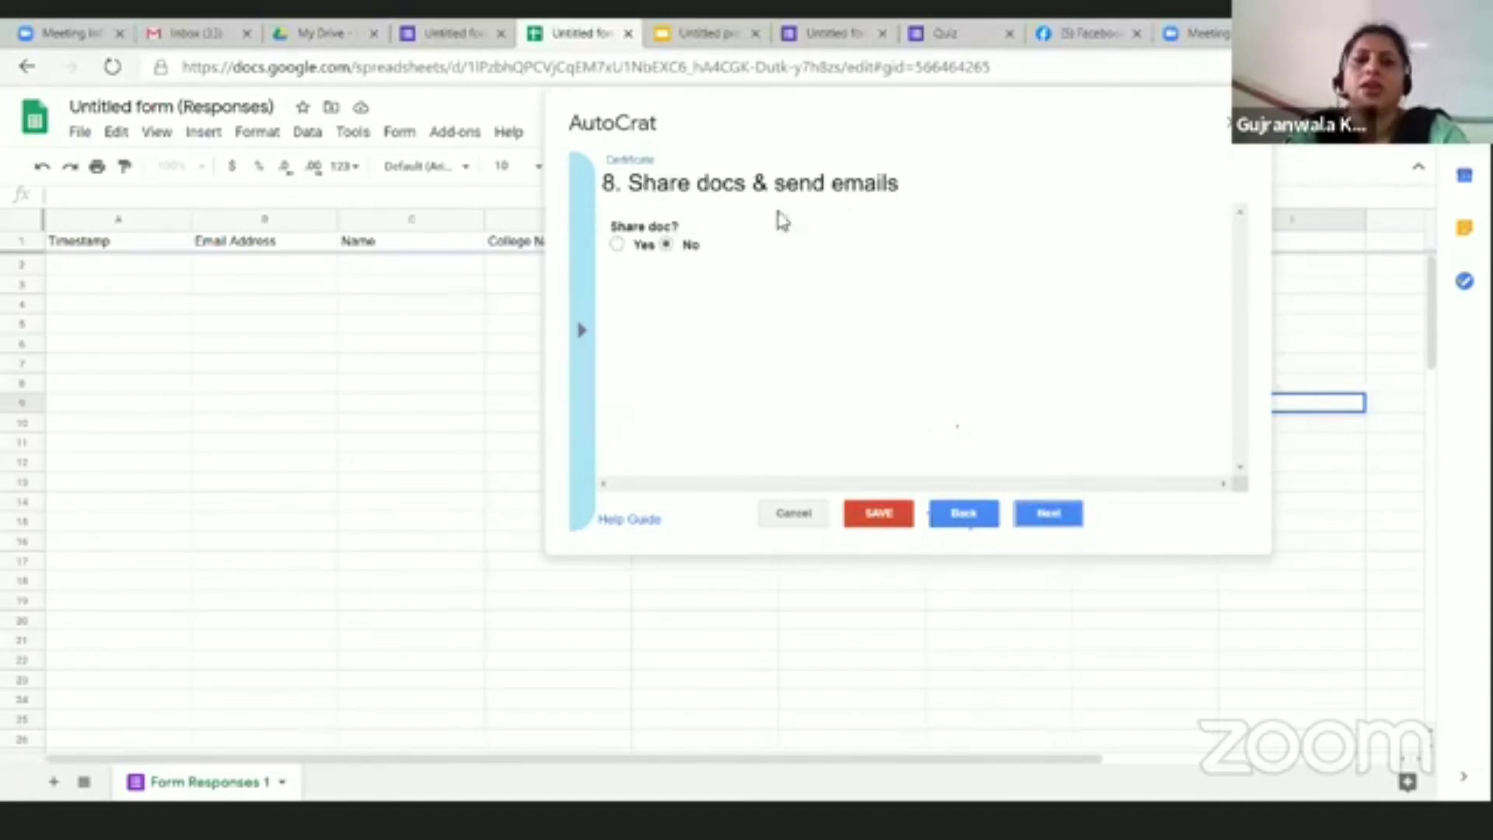
click(618, 245)
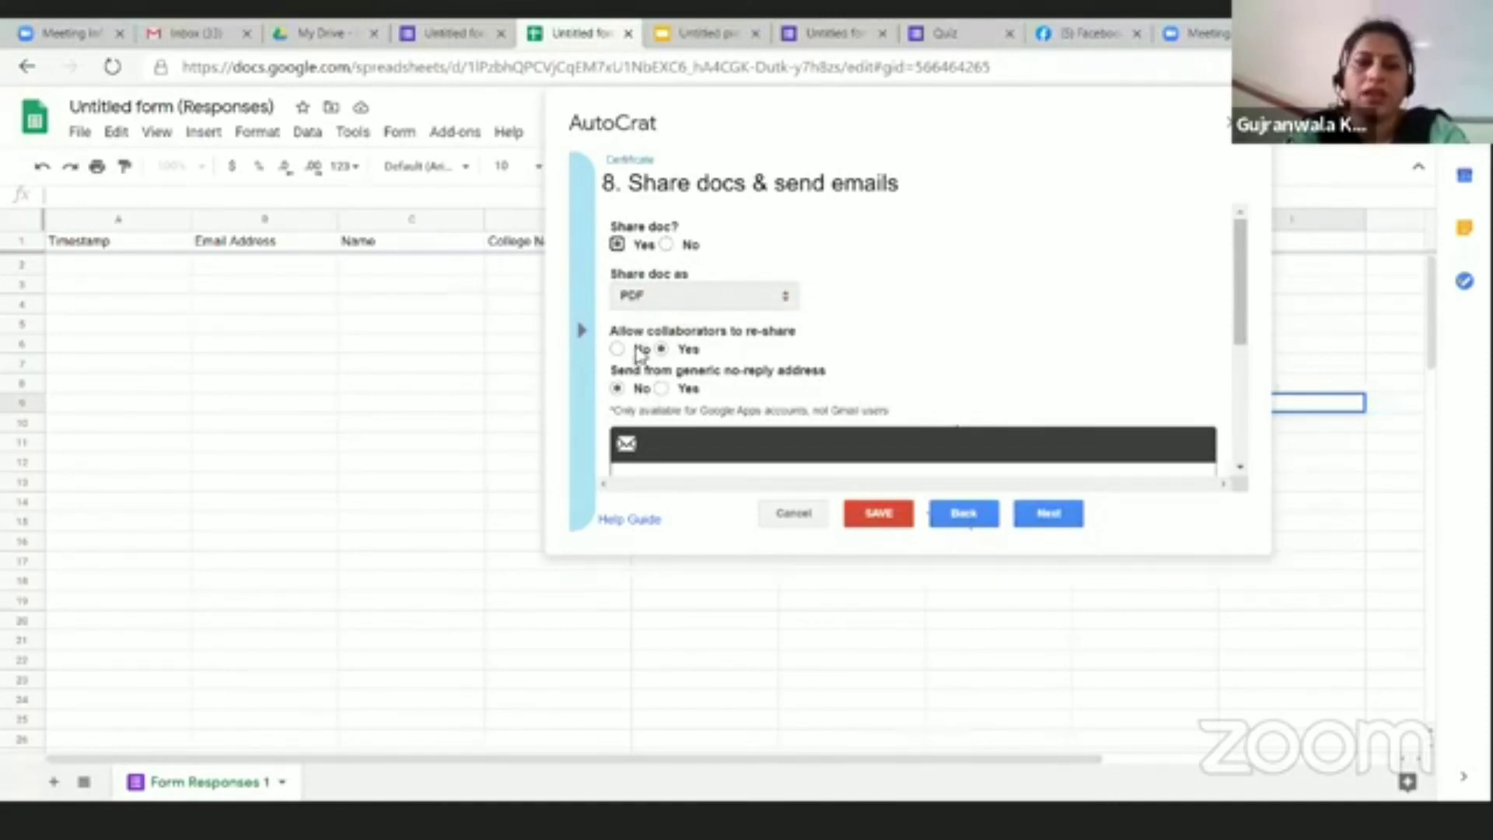
drag(1240, 324, 1250, 417)
scroll(726, 333, down, 2)
click(642, 241)
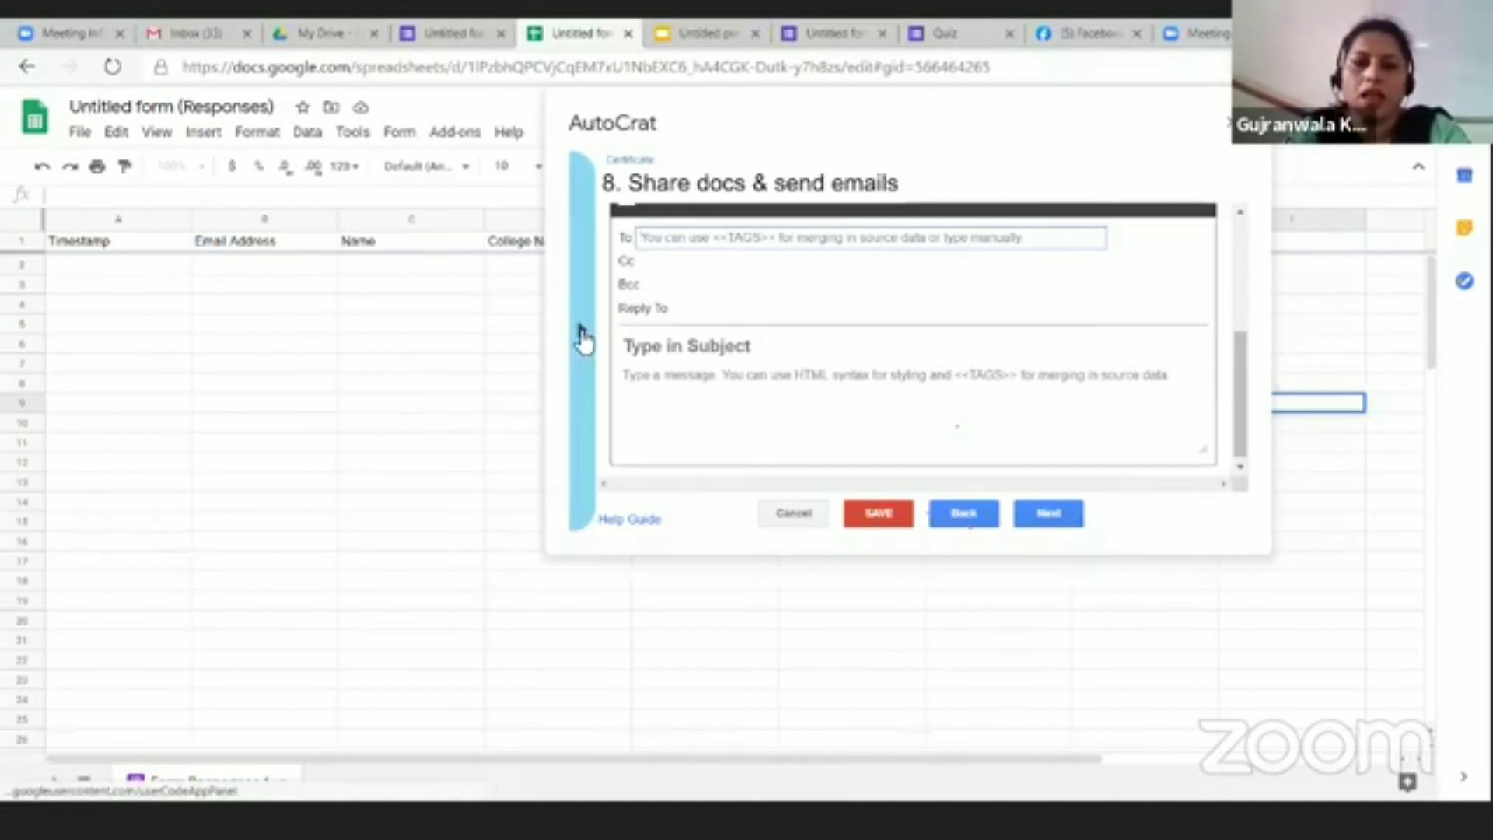
Step: Set the email recipient to the <<Email Address>> merge tag
click(583, 331)
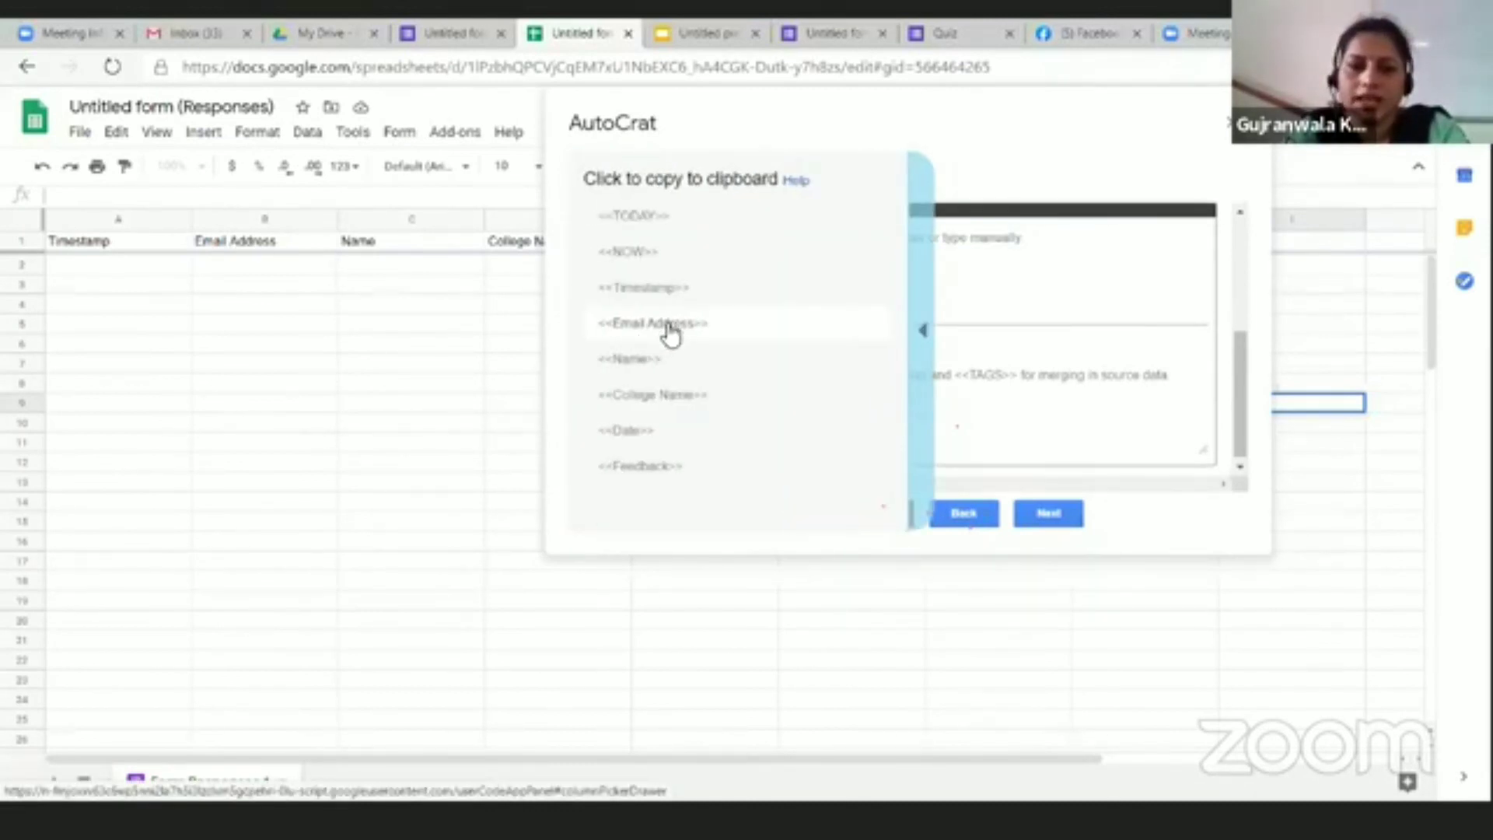
click(669, 334)
click(651, 243)
text(<<Email Address>>)
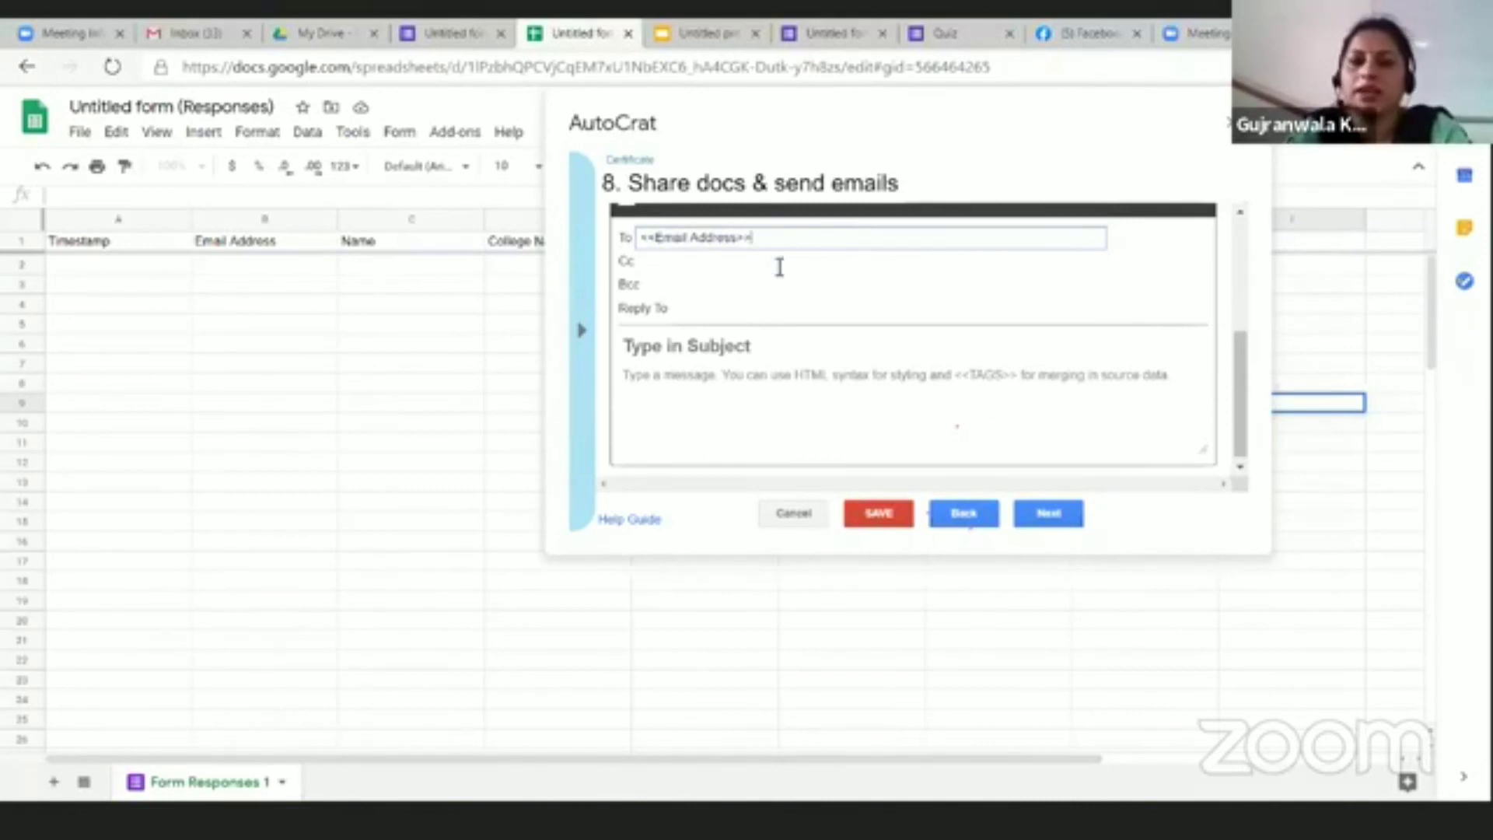
click(584, 339)
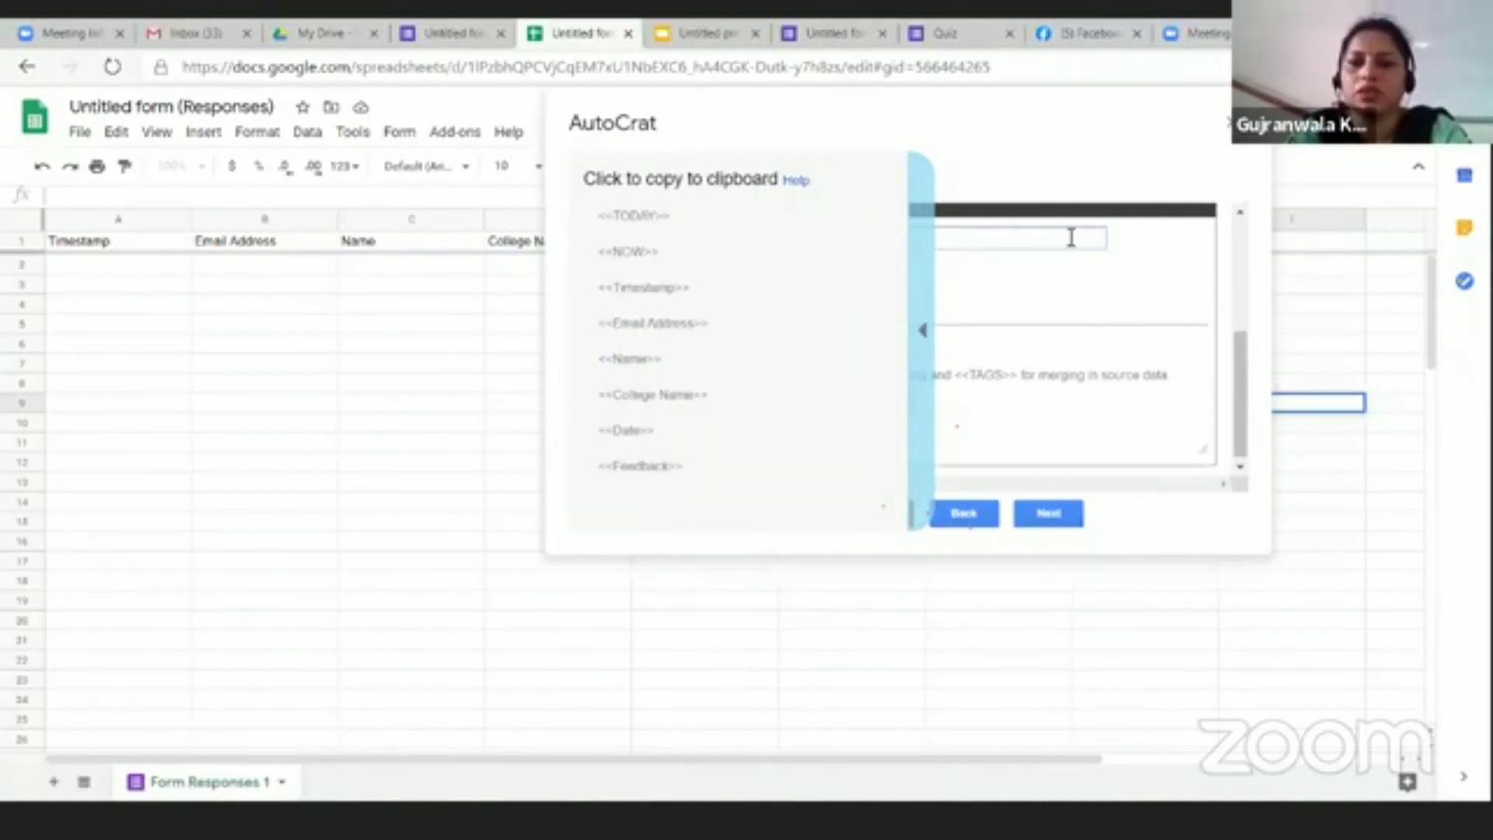
click(924, 335)
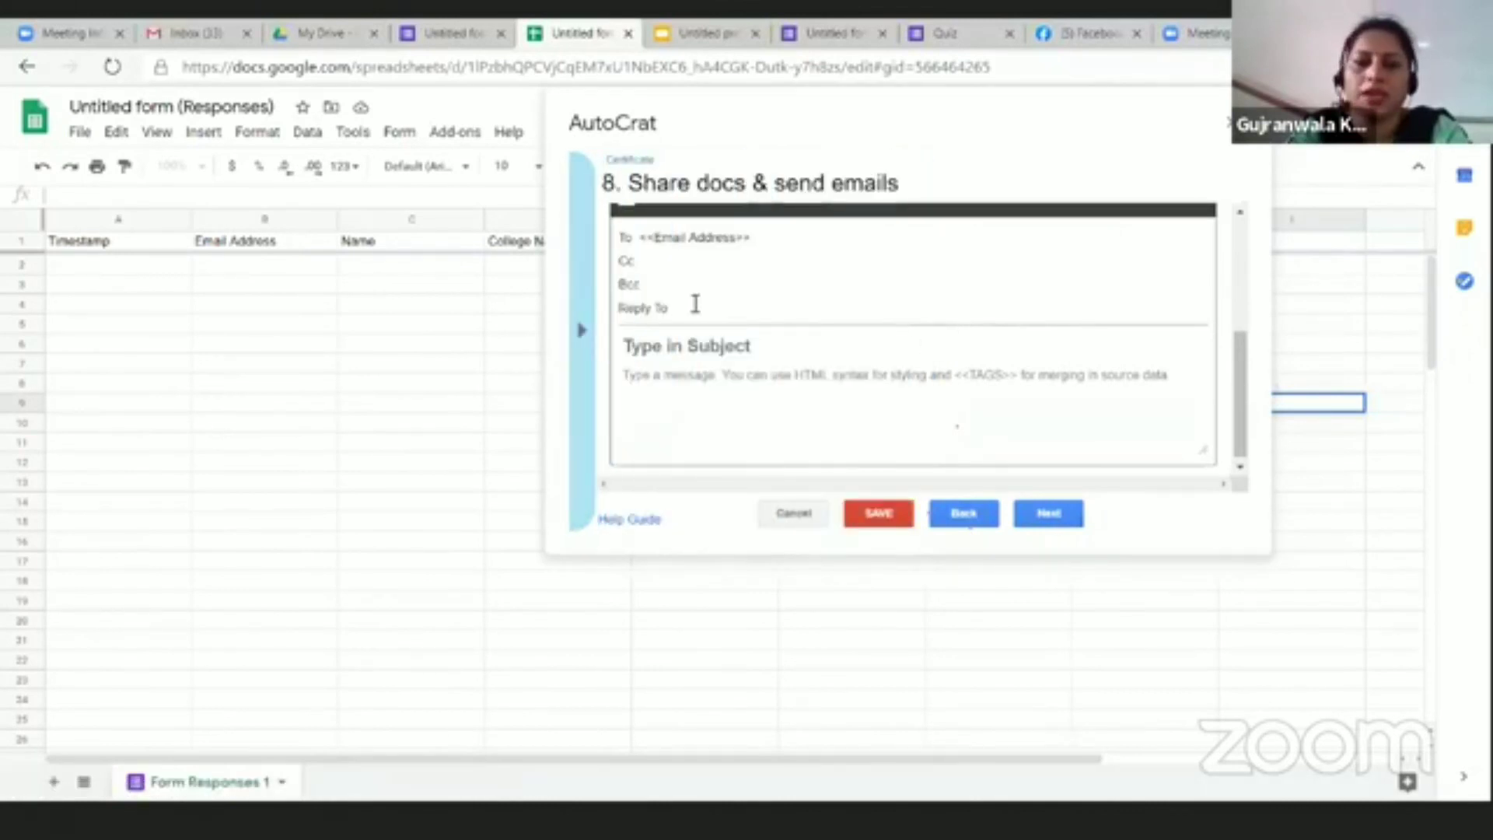
Step: Make the email subject '<<Name>> congratulations!!' using the <<Name>> merge tag
click(689, 351)
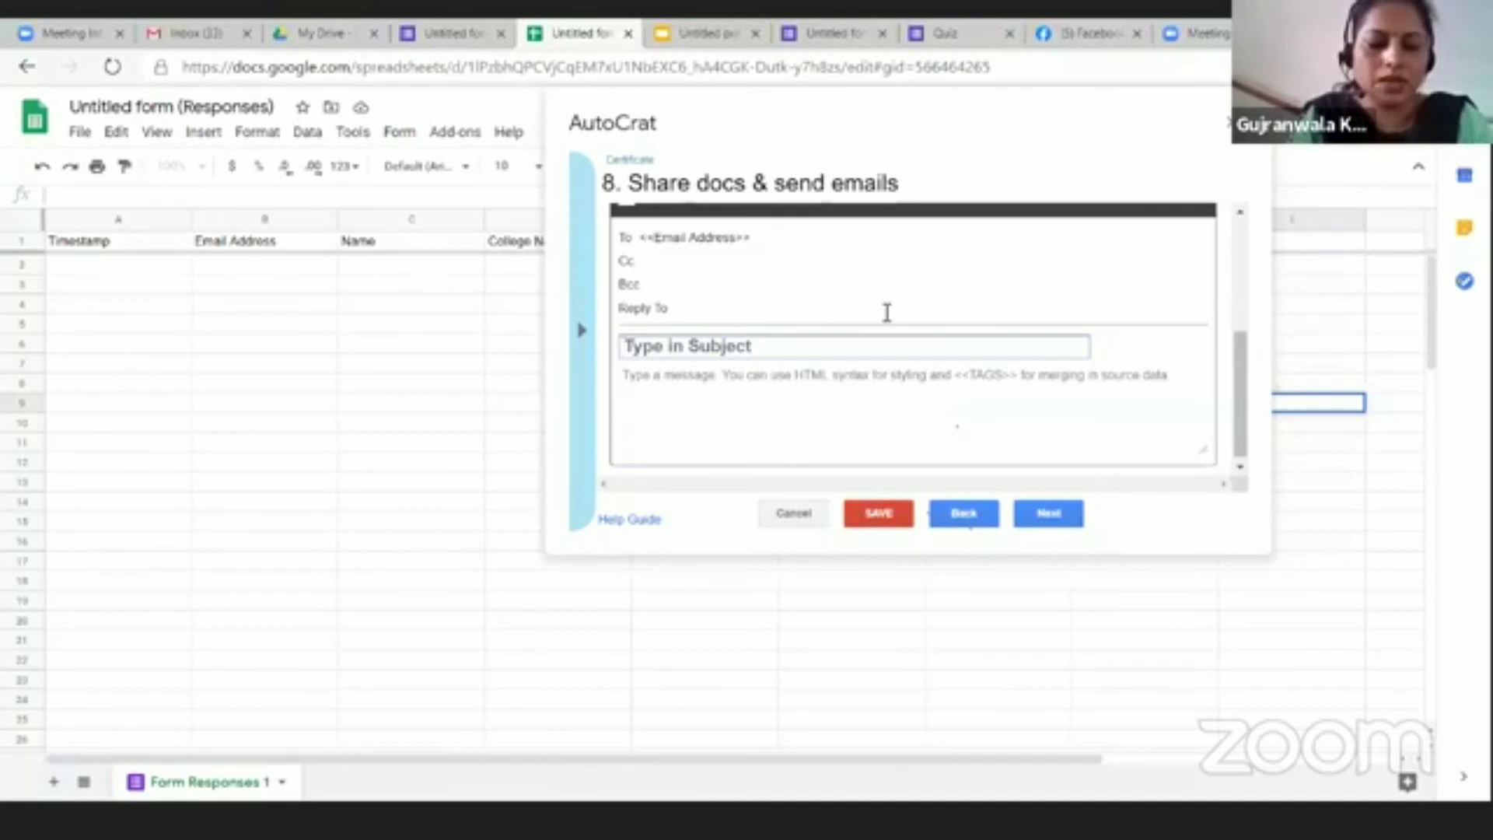
text(P)
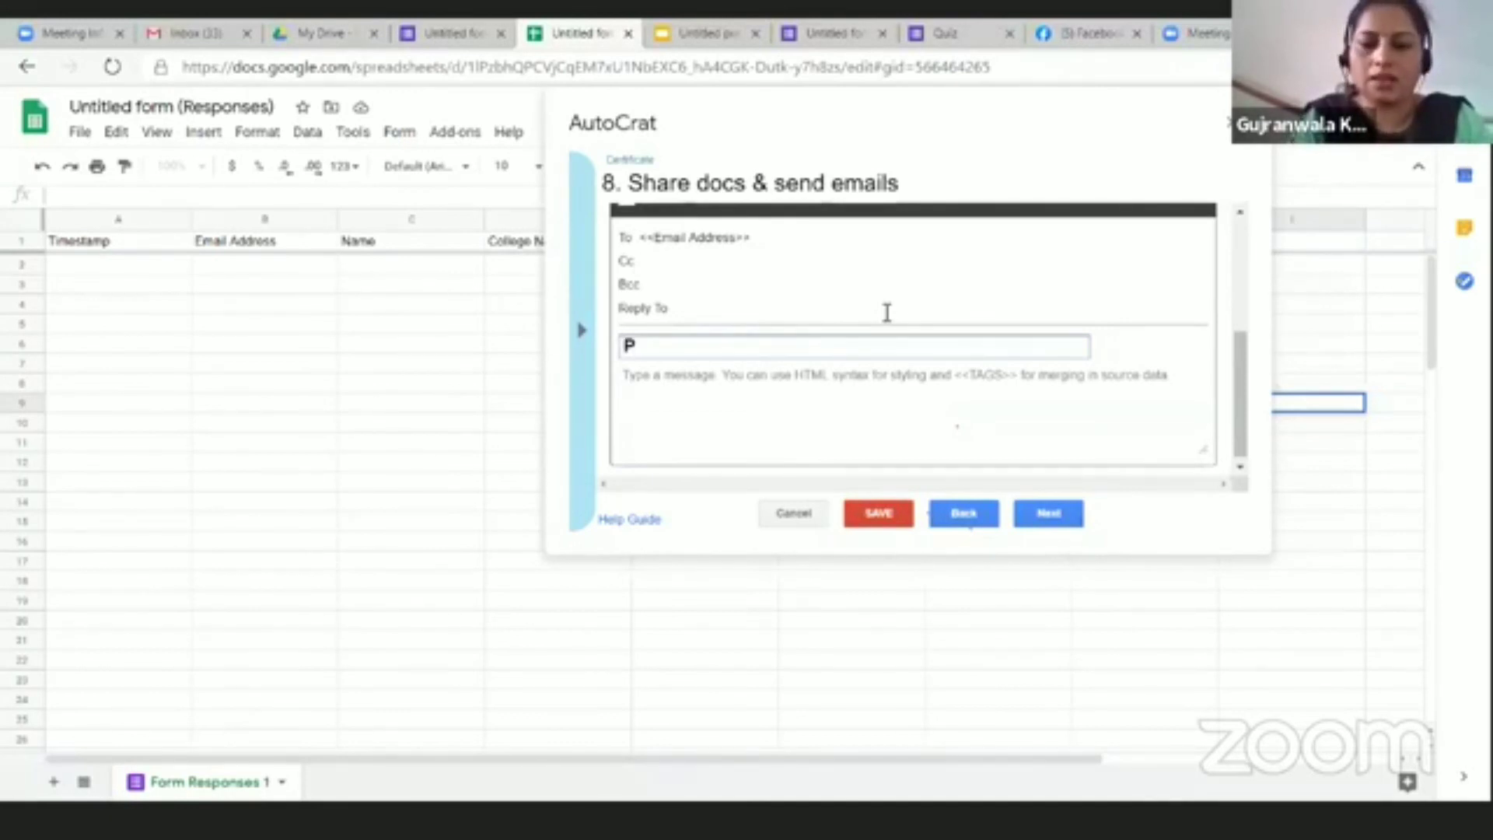
key(BackSpace)
text(H)
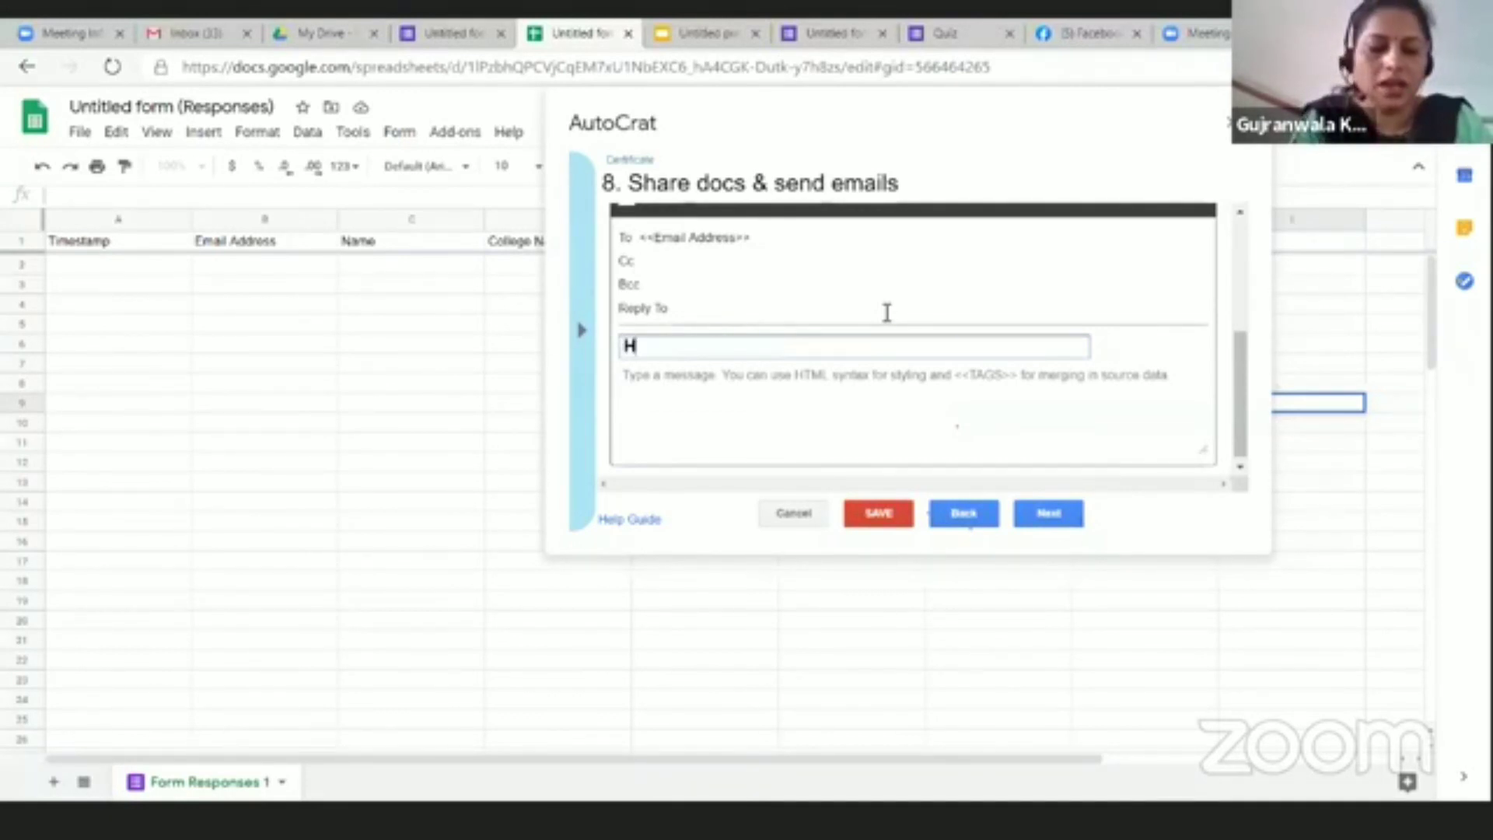
key(BackSpace)
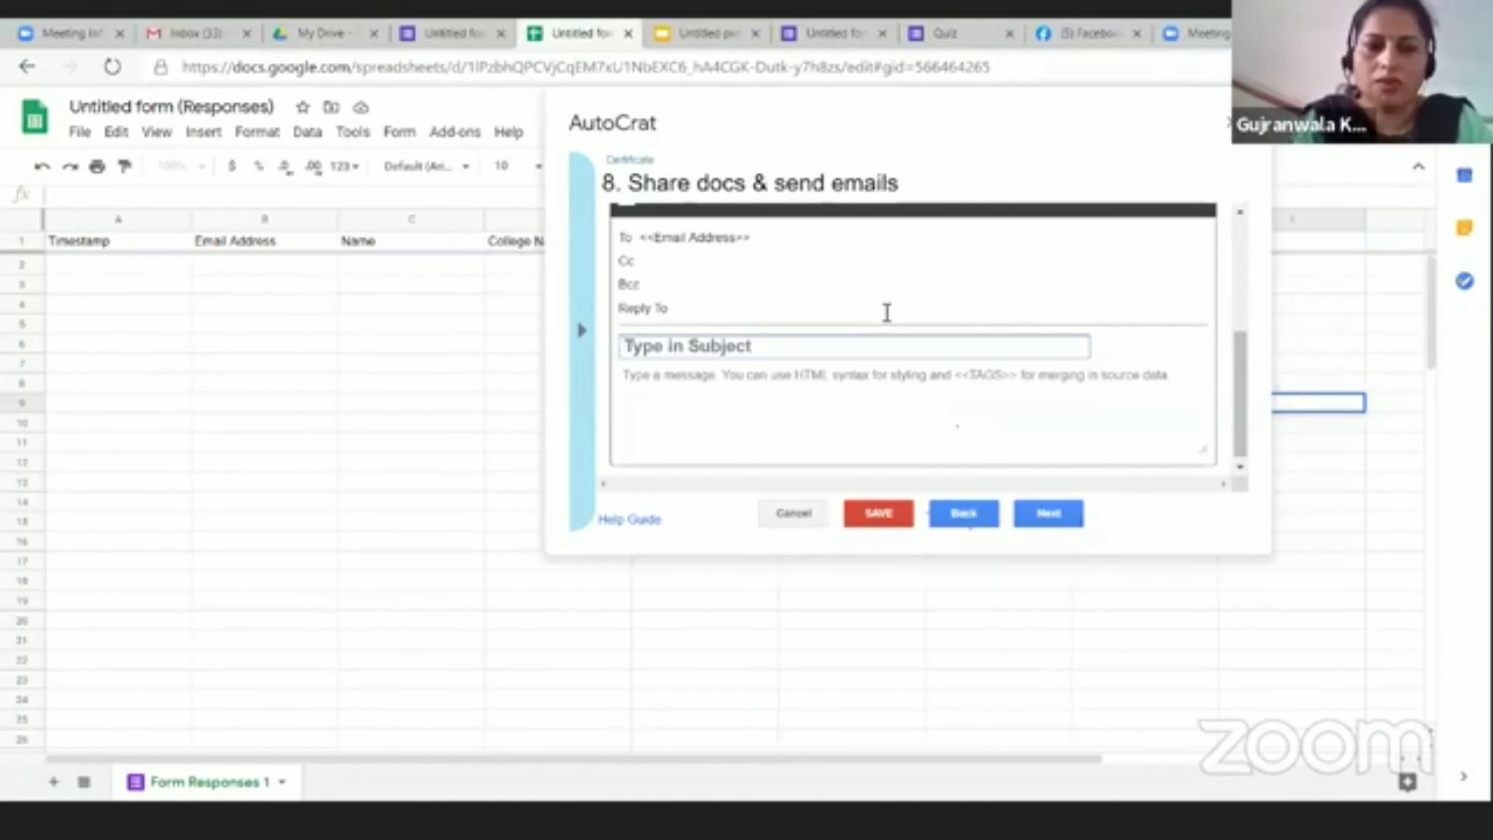
click(582, 331)
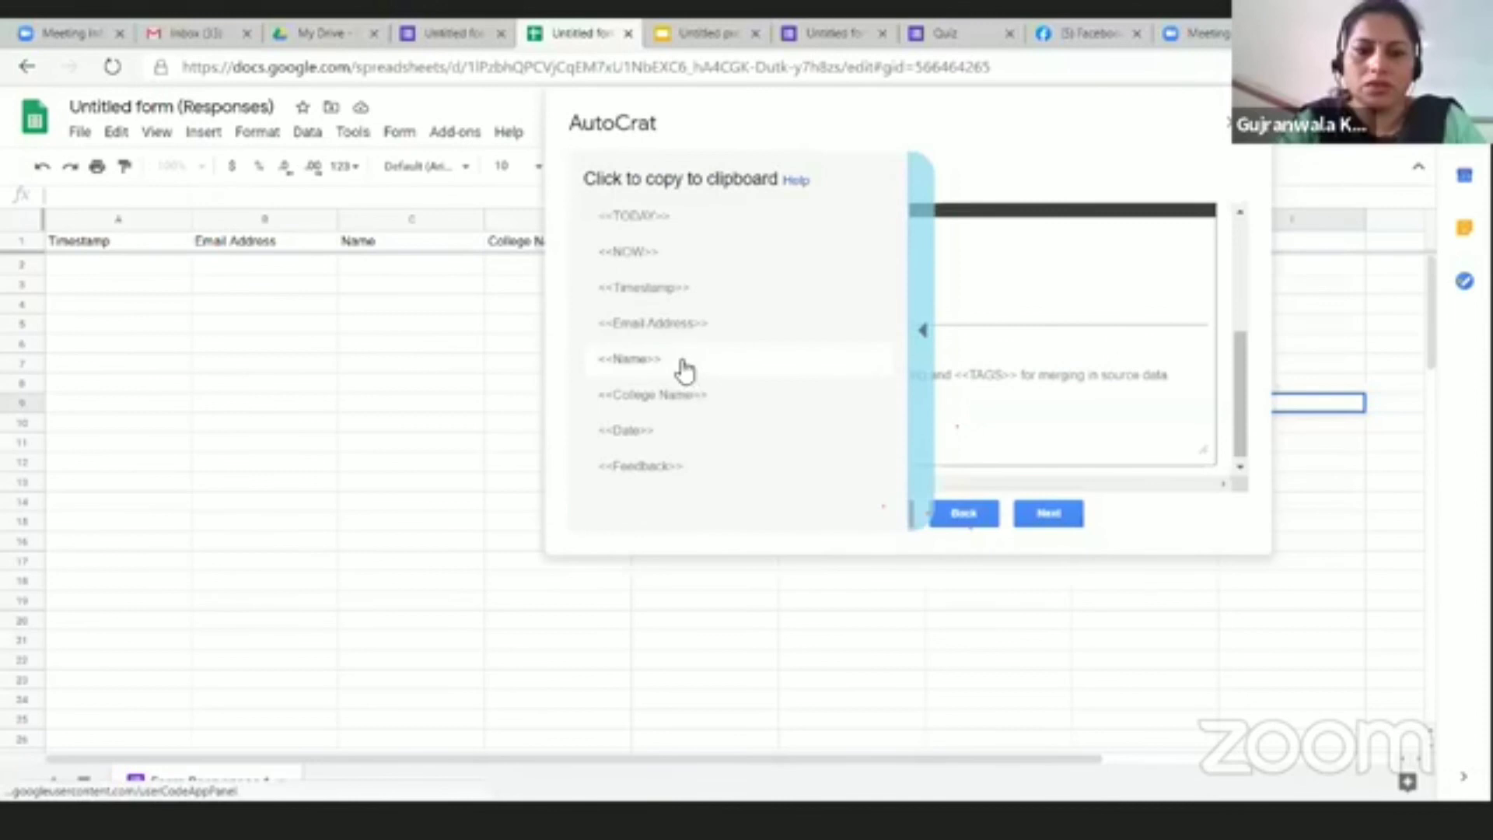
click(684, 366)
click(675, 348)
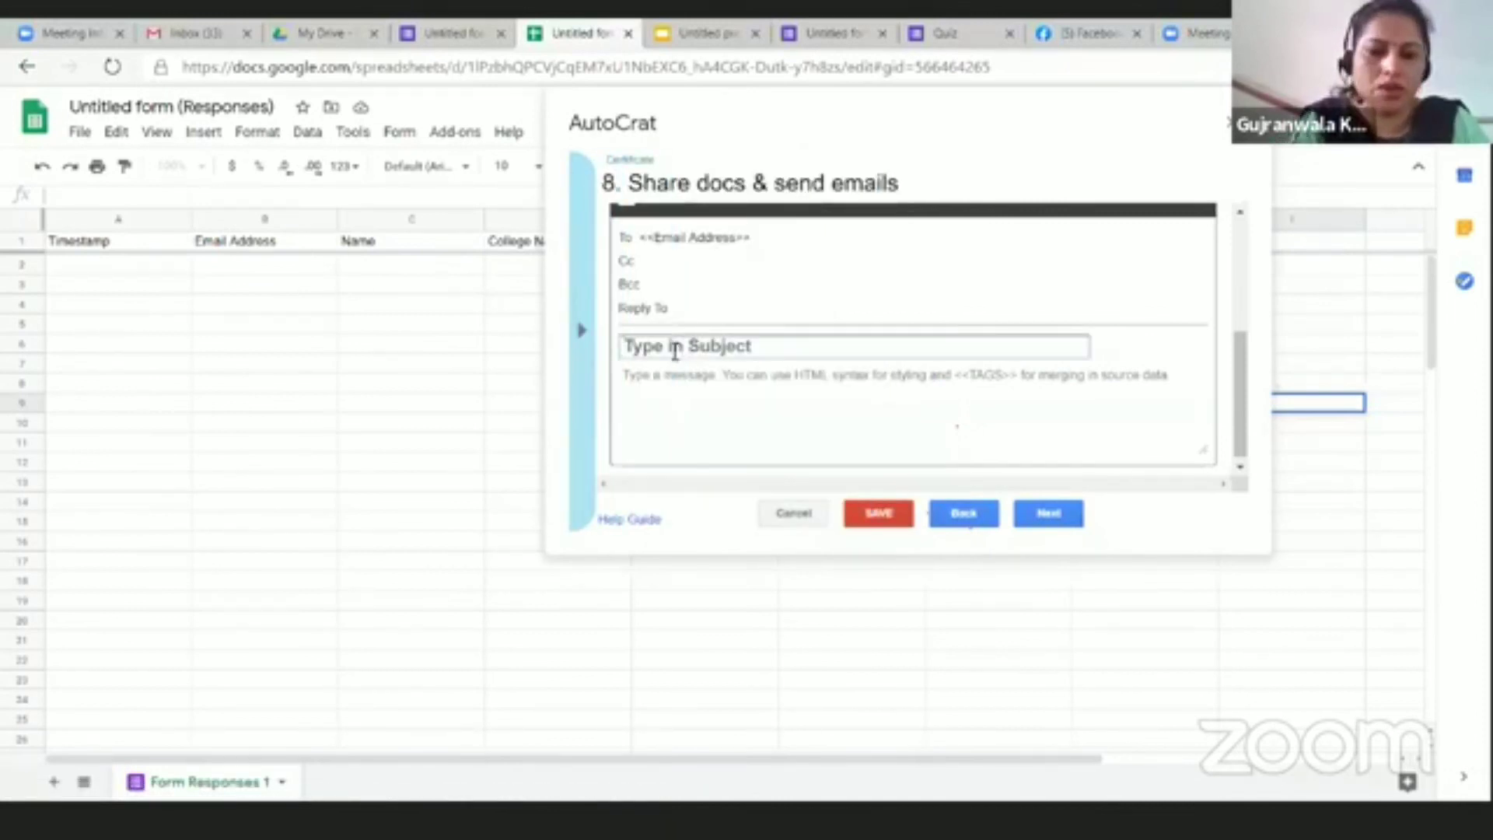
key(ctrl+v)
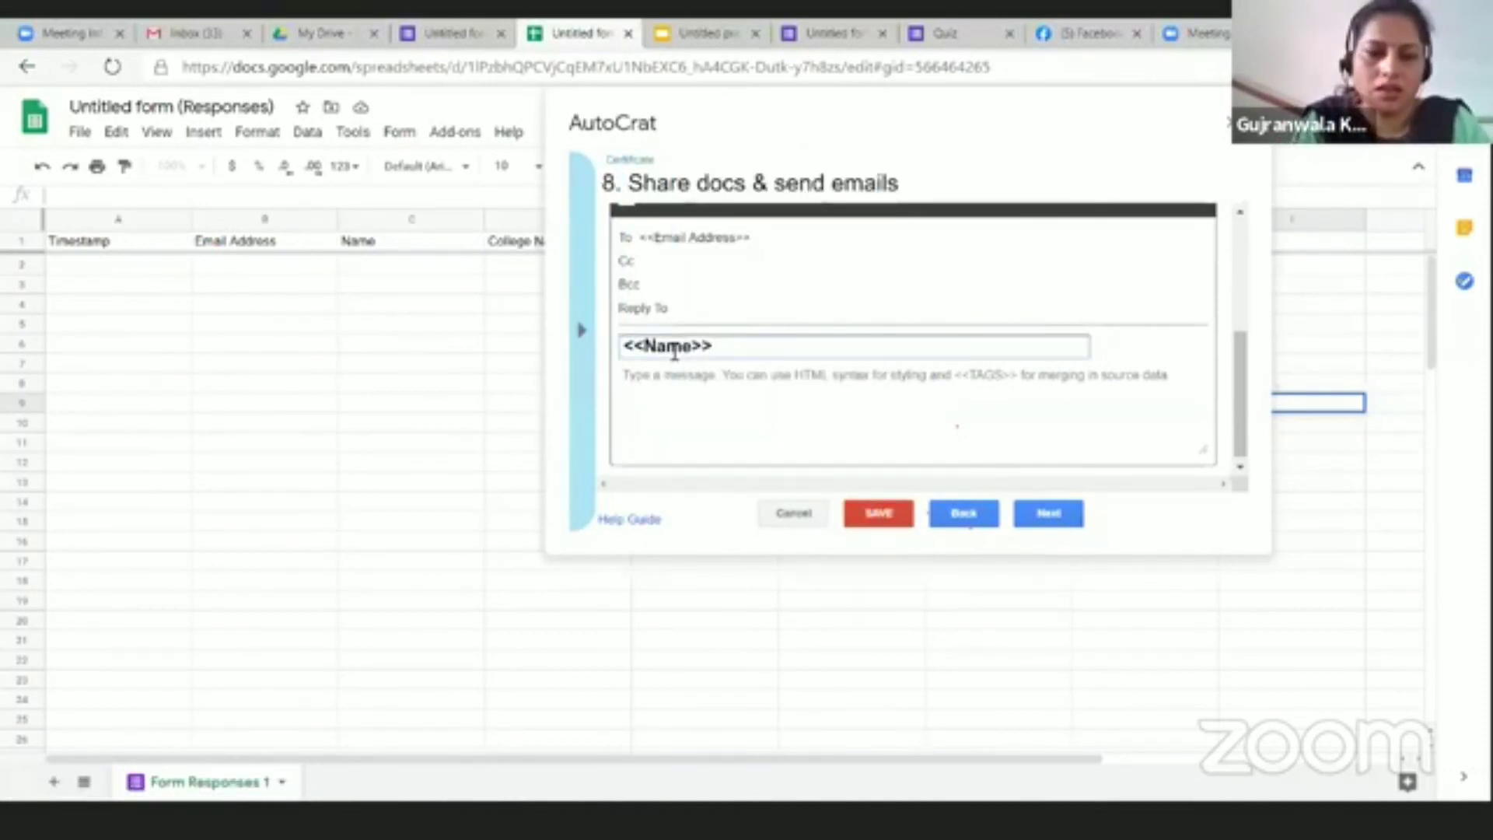
text(congrat)
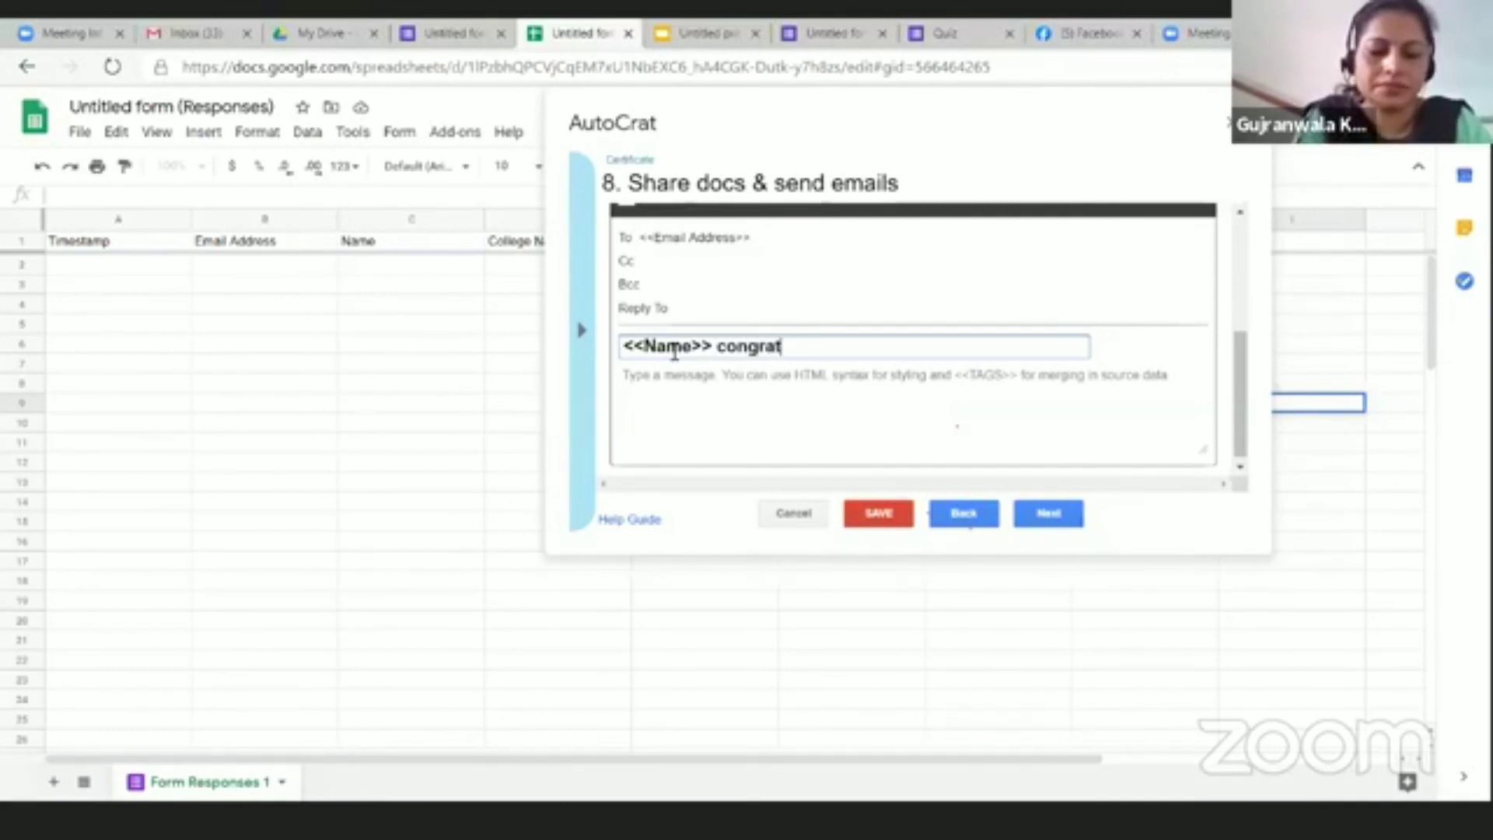
text(ulations)
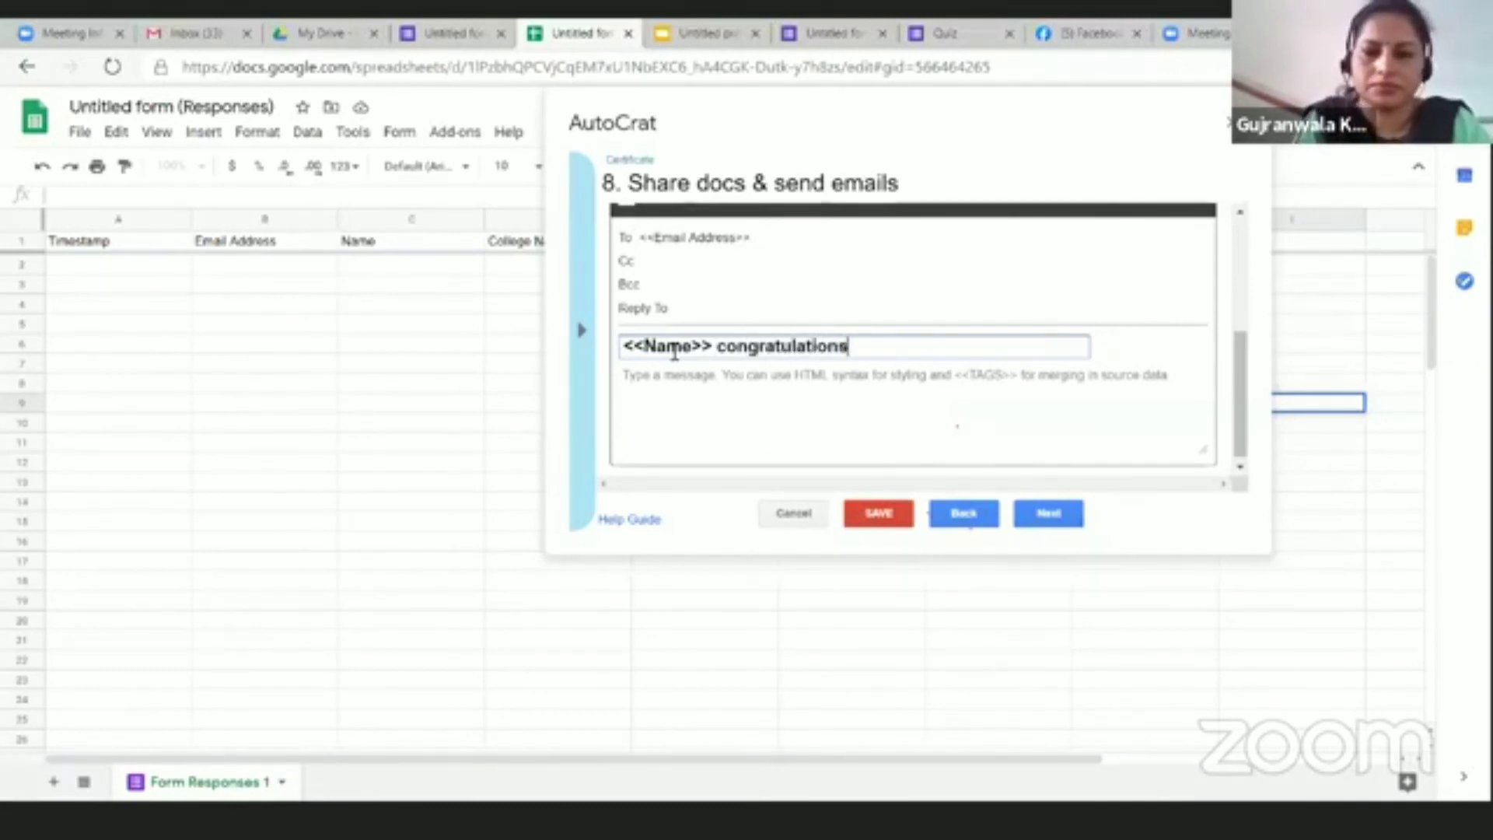
text(!!)
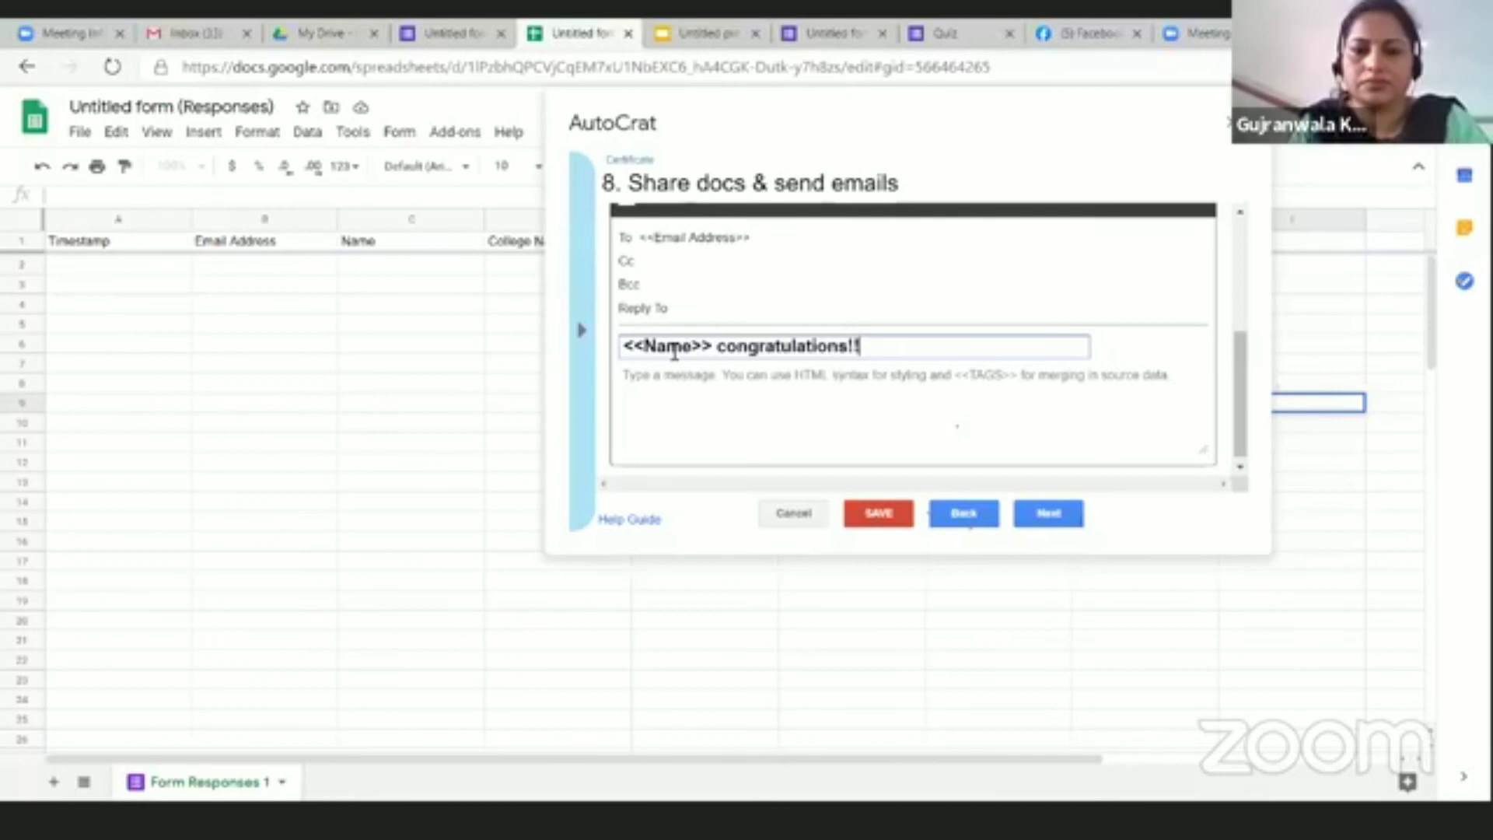
Step: Write the email body 'Plz find your certificate in attachment', correcting typos
click(672, 386)
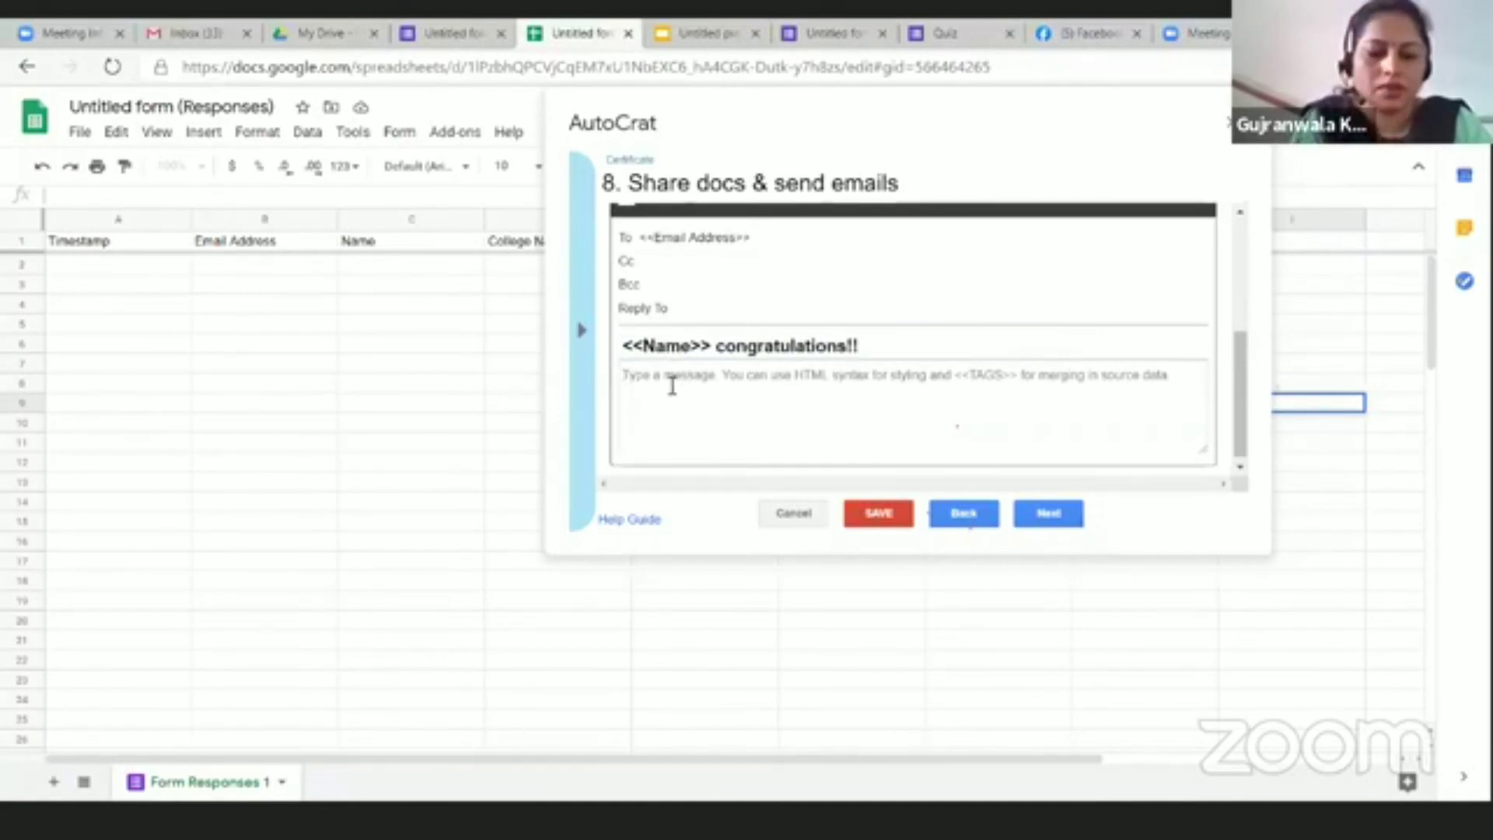
text(Youe)
key(BackSpace)
key(BackSpace)
key(BackSpace)
key(BackSpace)
key(BackSpace)
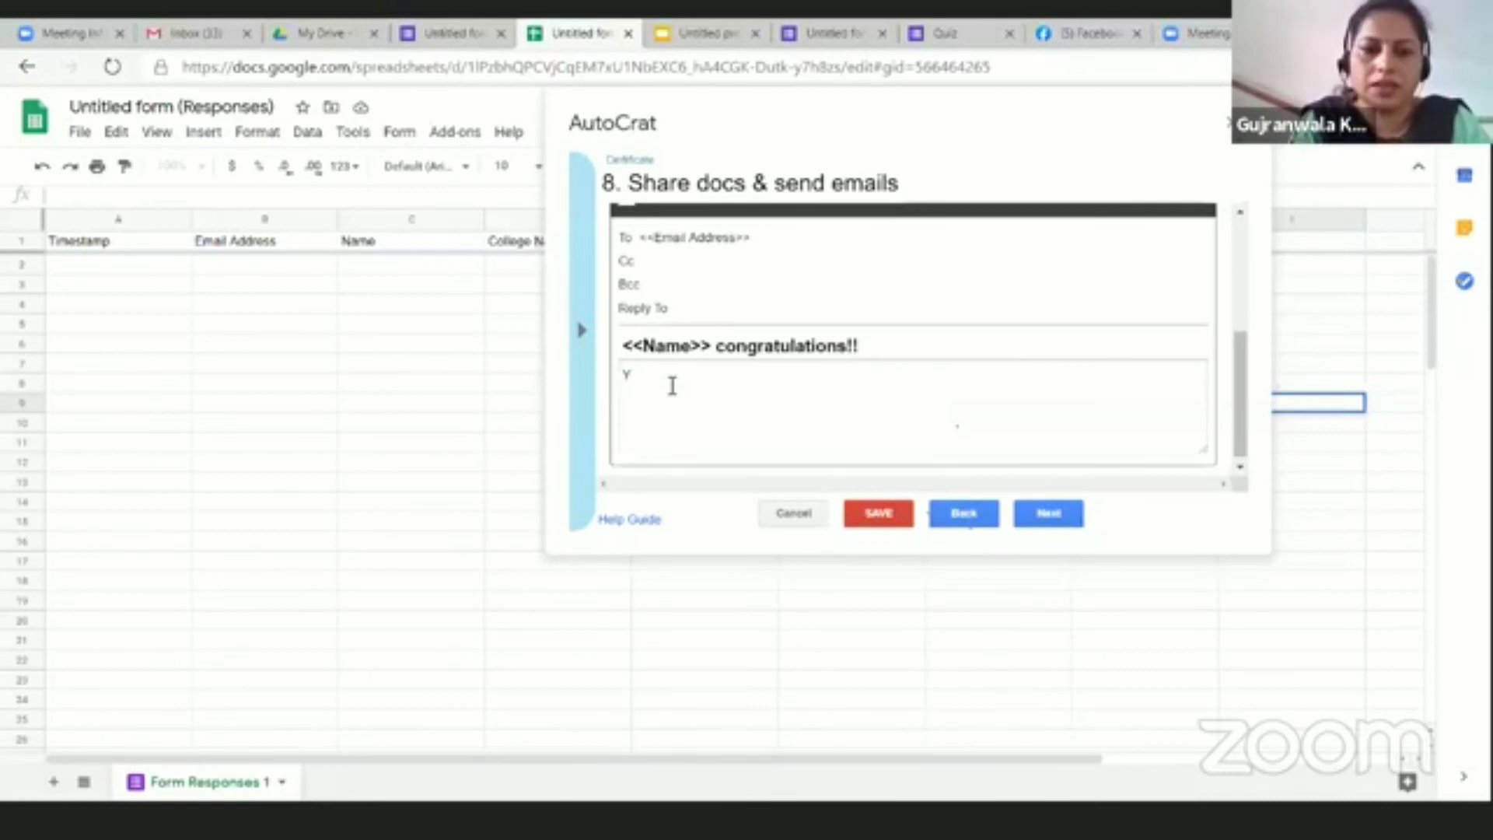
text(Plz find your certificate)
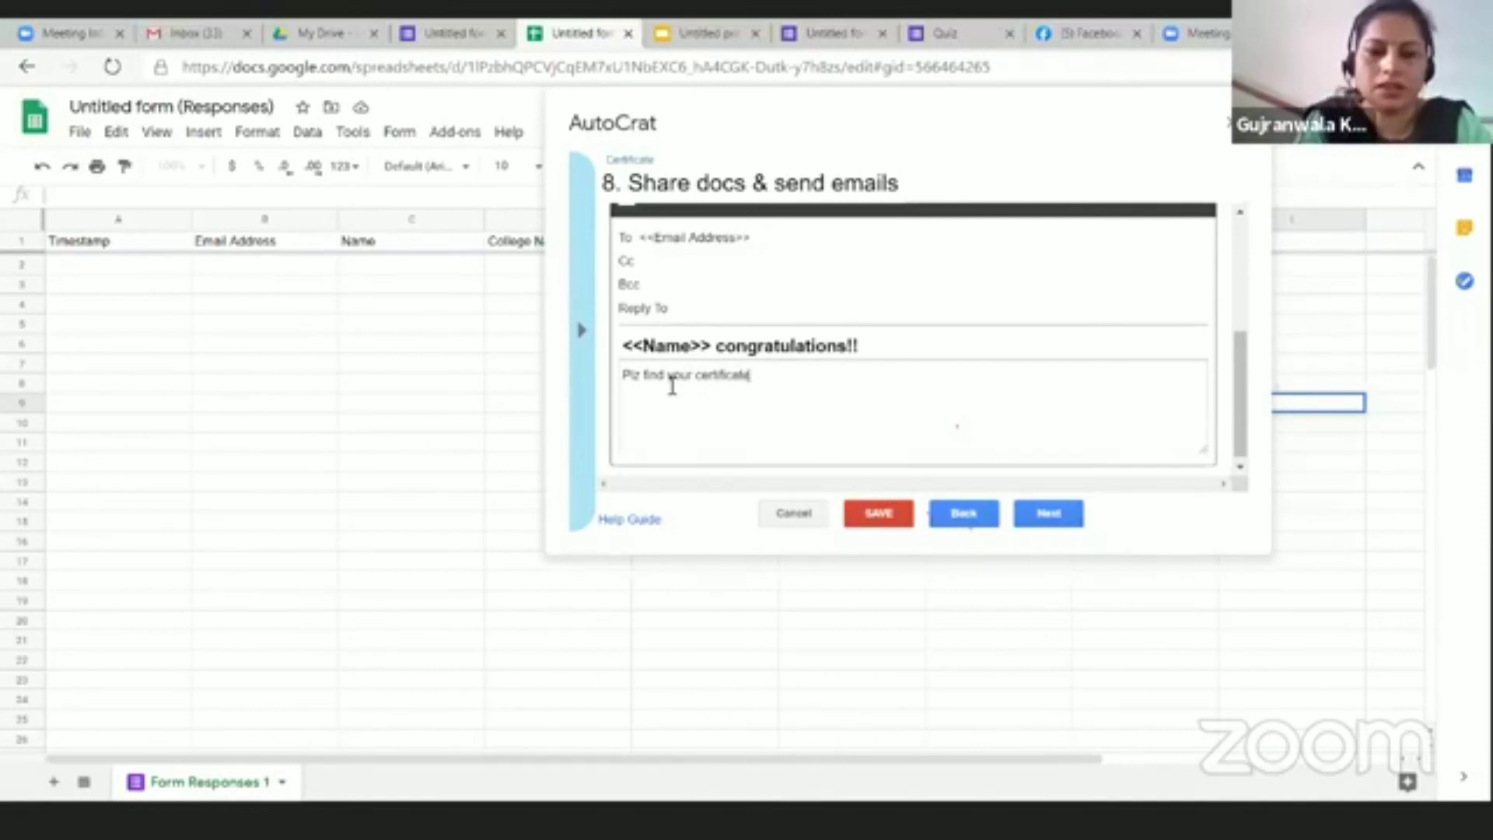
text( in attachemn)
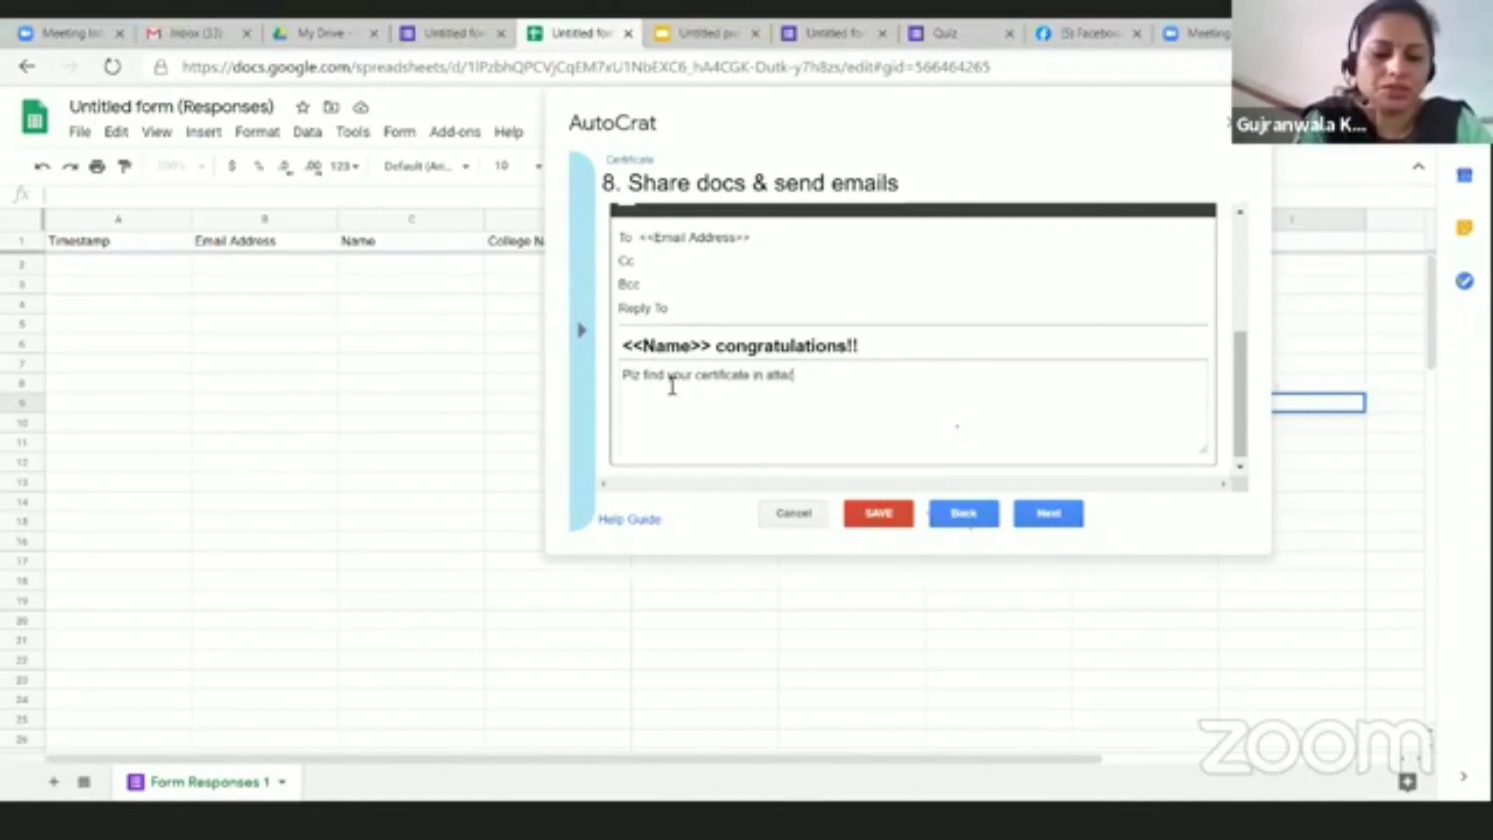
key(BackSpace)
key(BackSpace)
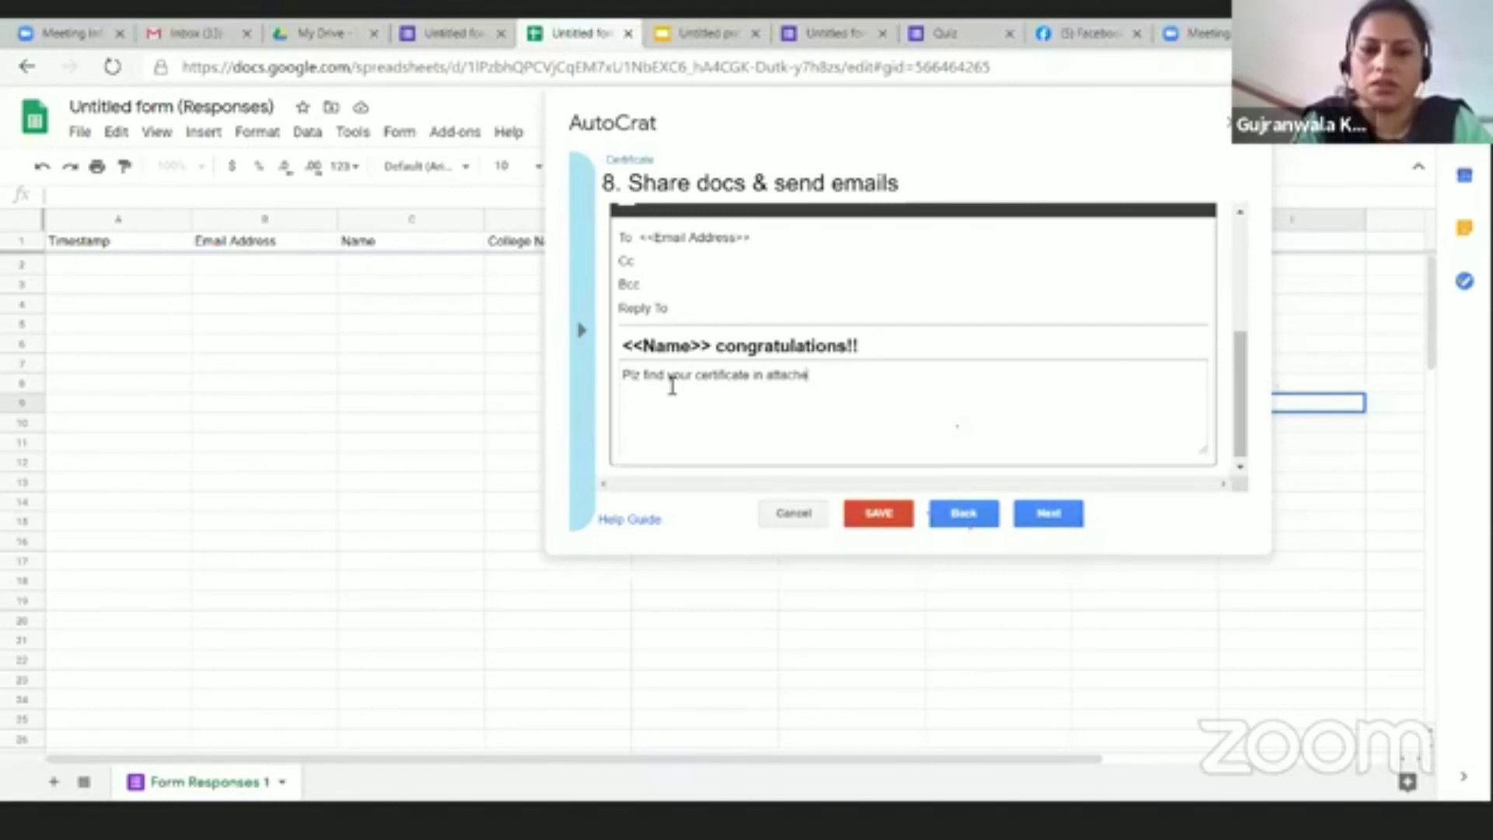
text(ment)
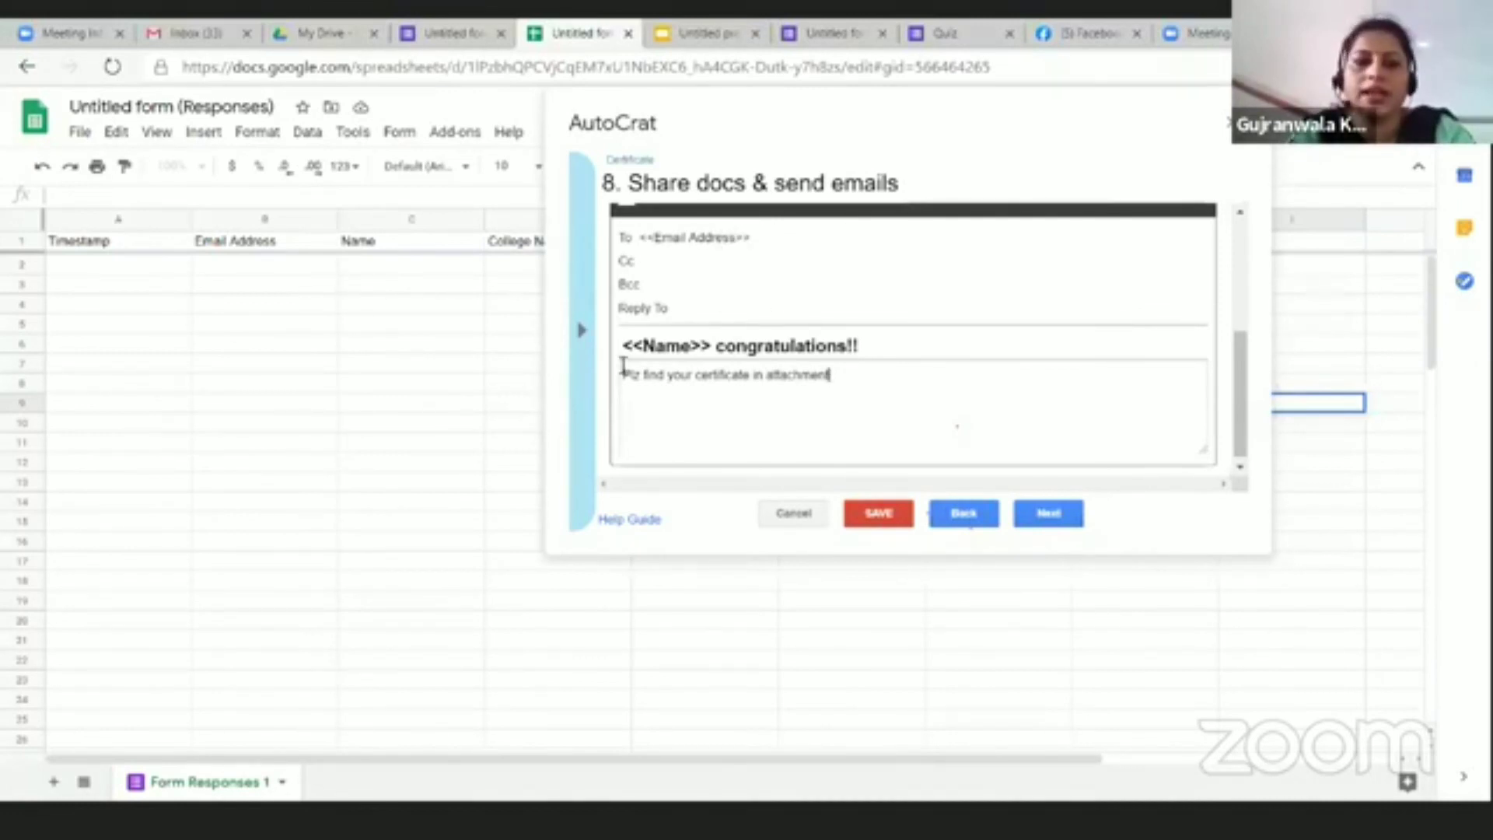
drag(634, 345, 715, 345)
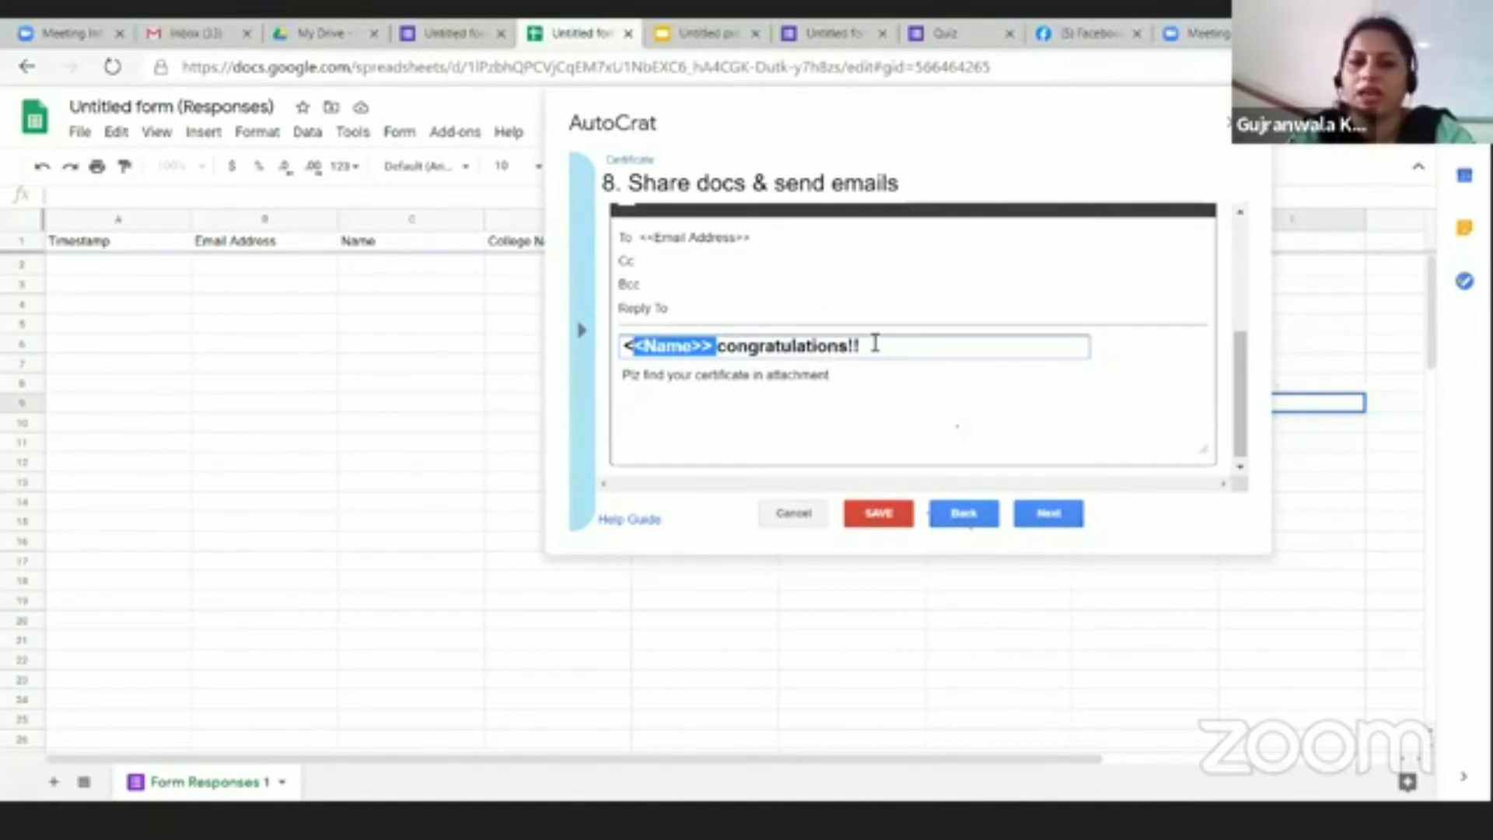
drag(658, 387, 872, 388)
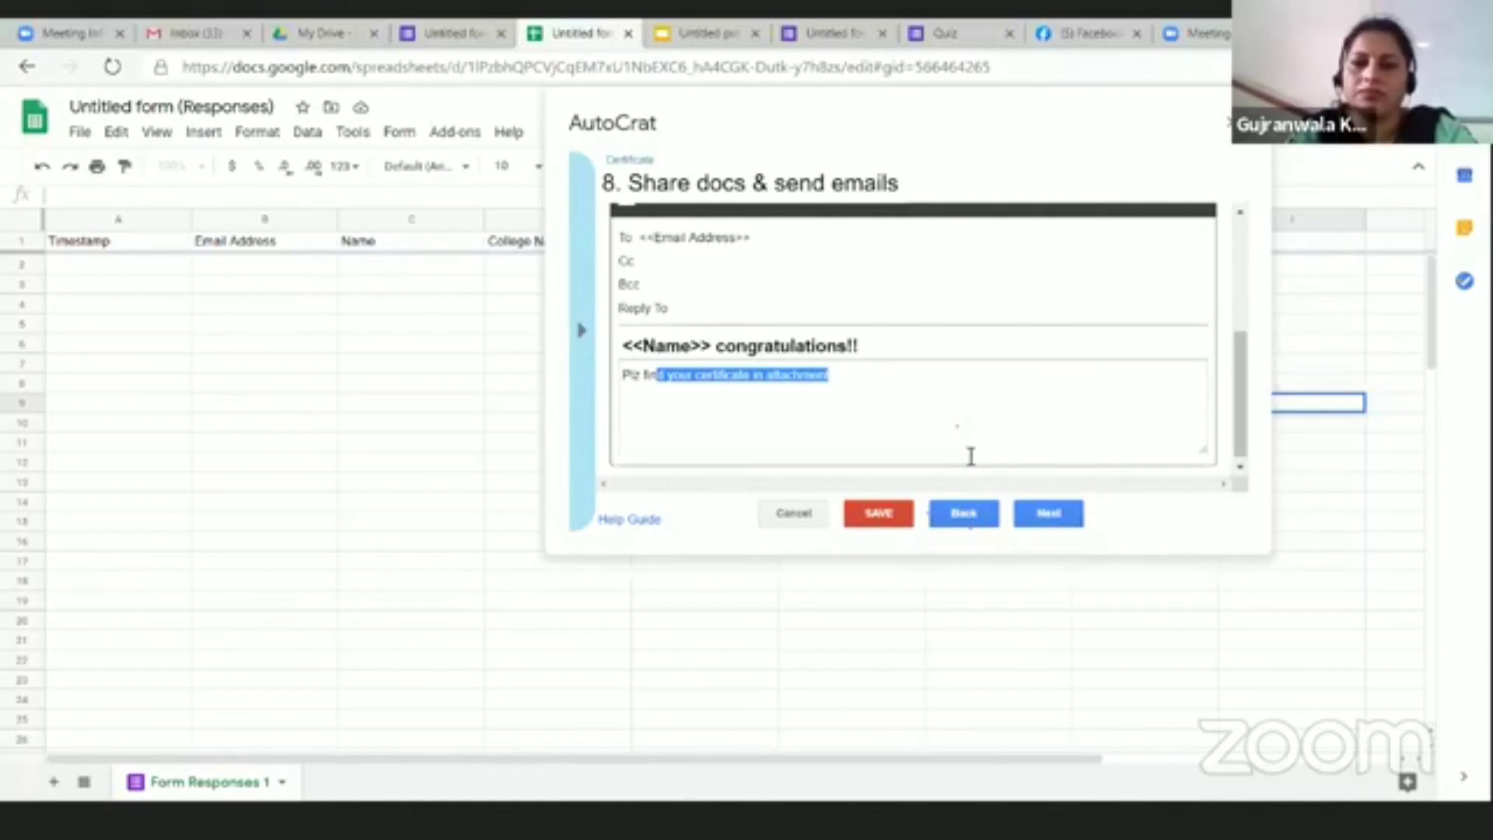
Step: Advance to step 9, leave both job triggers at No, and save the Certificate job
click(1055, 516)
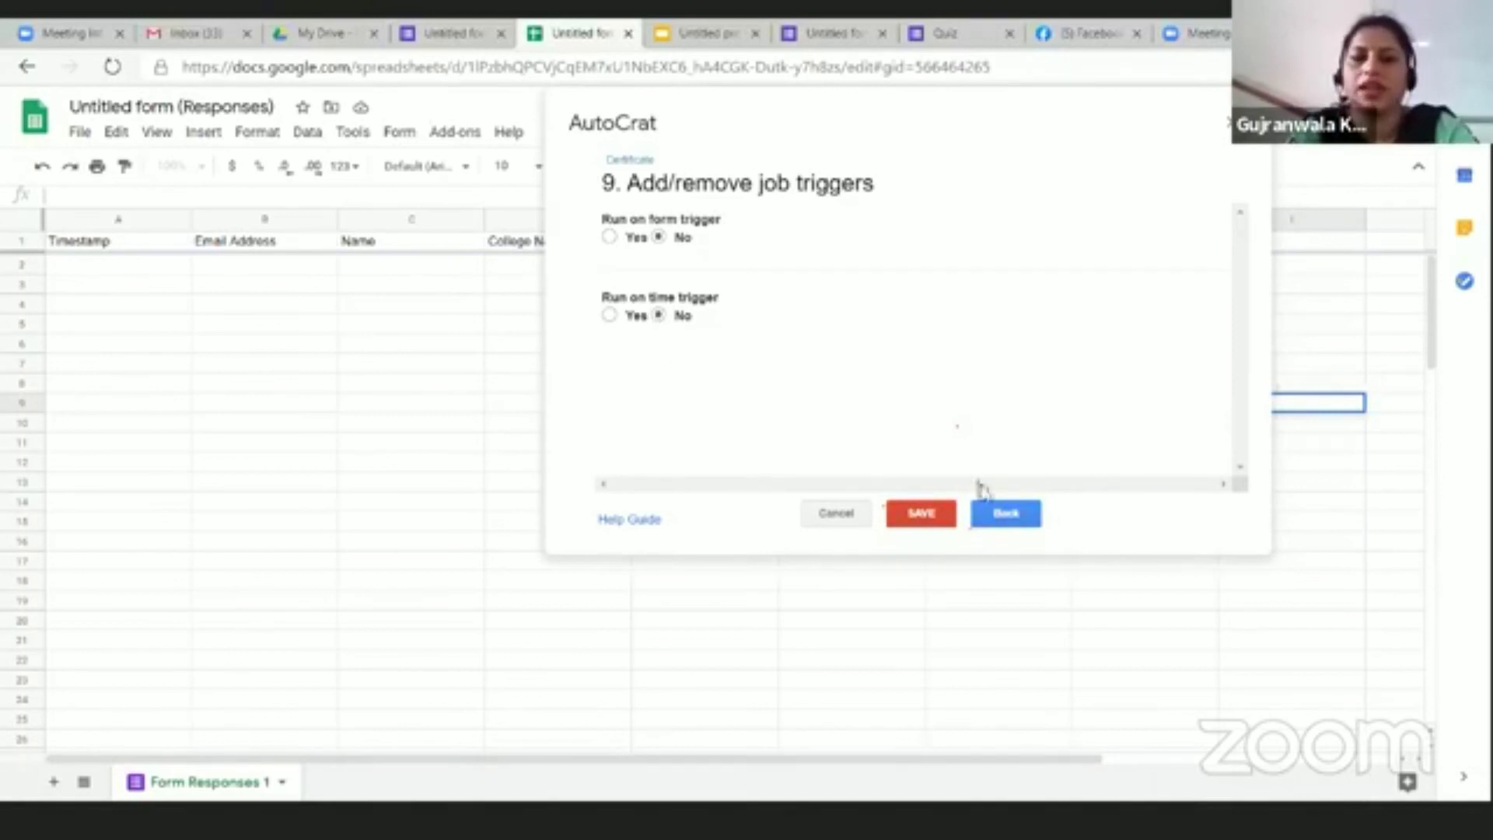
click(926, 516)
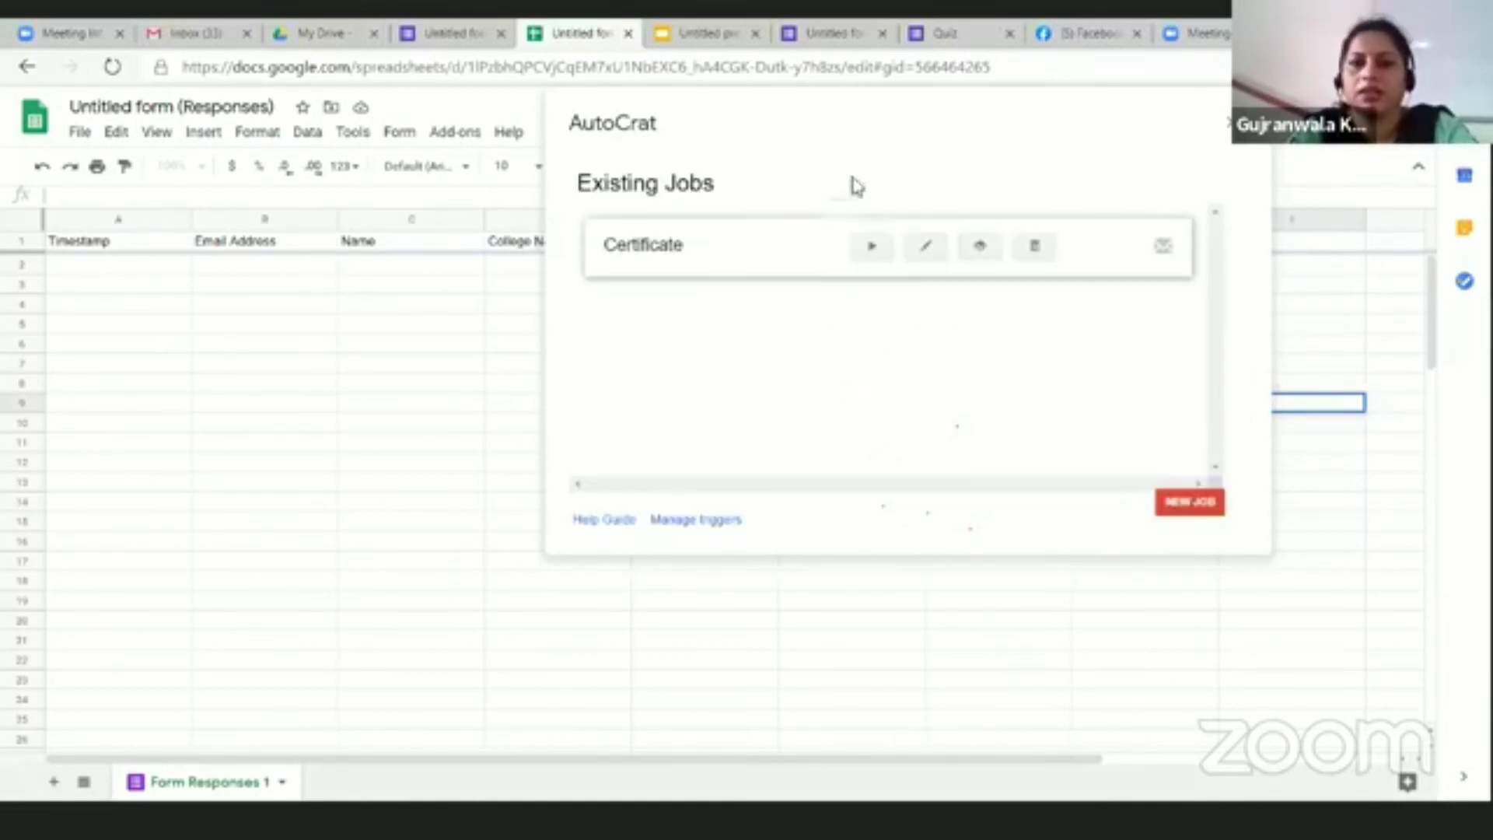
Step: Run the Certificate job once to add its merge columns, then go to the form's Responses page
drag(900, 141, 560, 386)
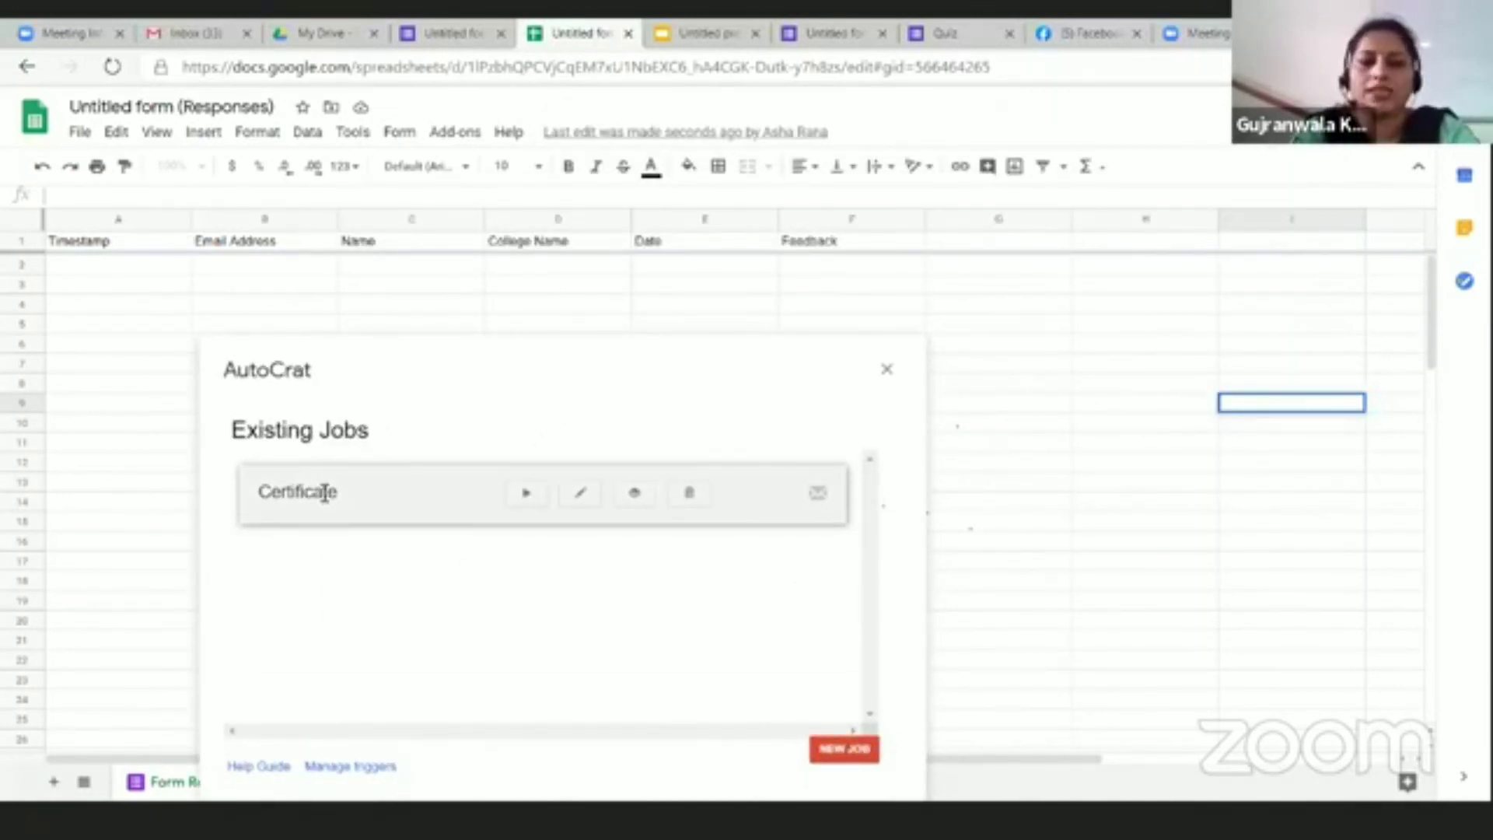
click(526, 498)
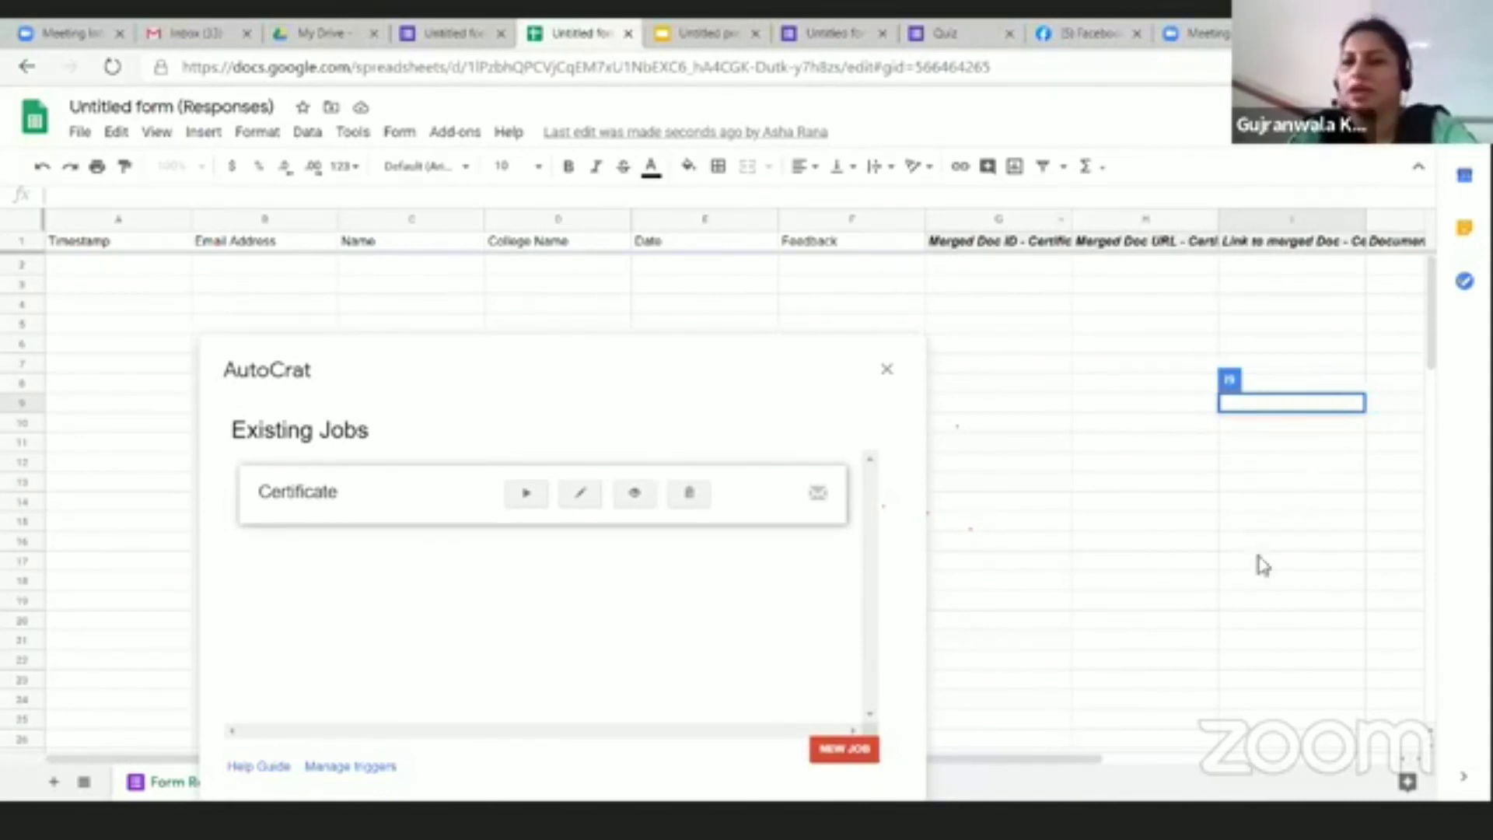
click(428, 31)
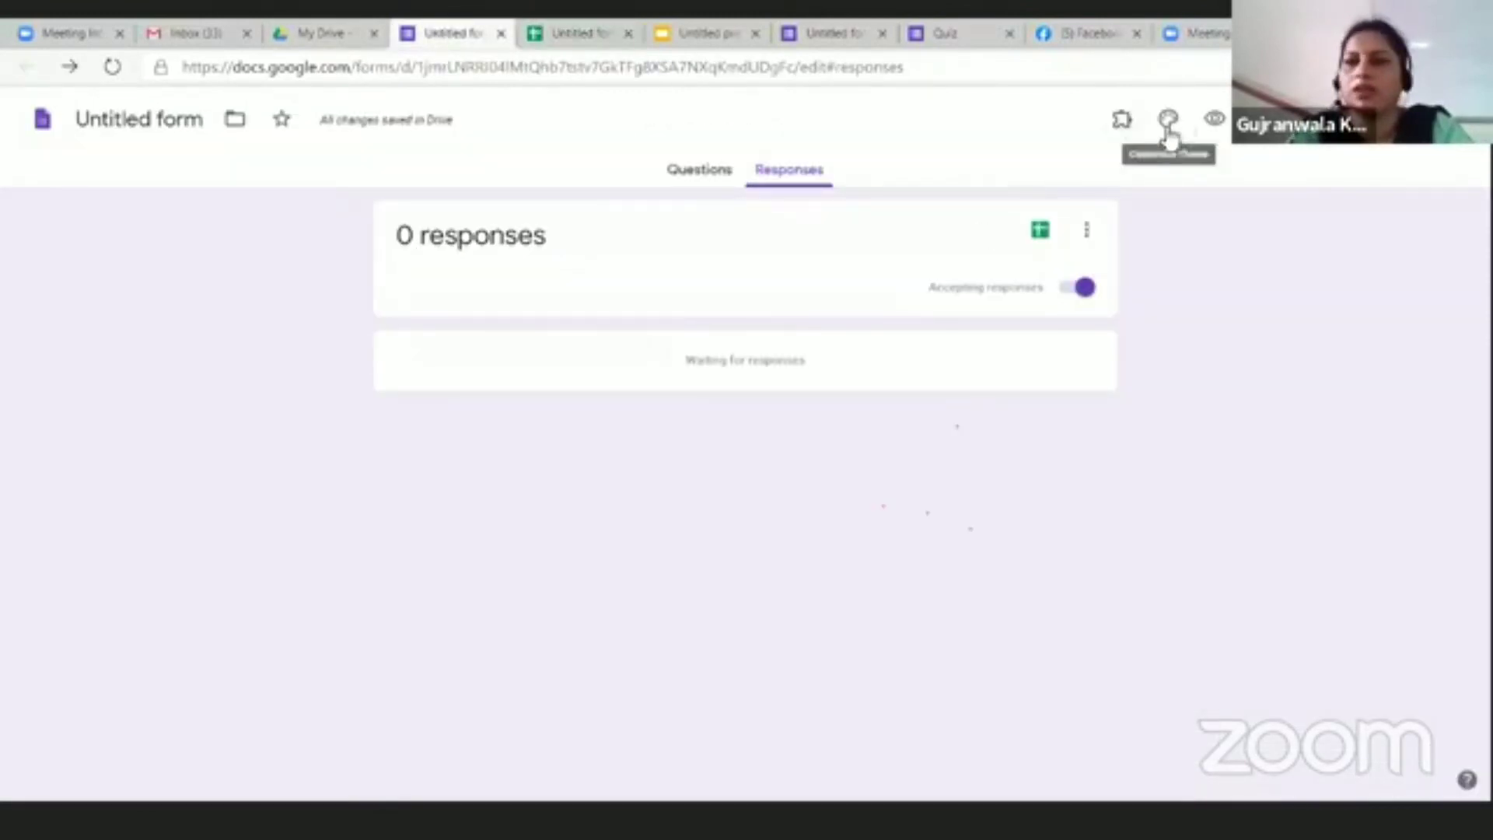
Step: Preview the Demo Form and autofill the saved email address and name
click(1214, 118)
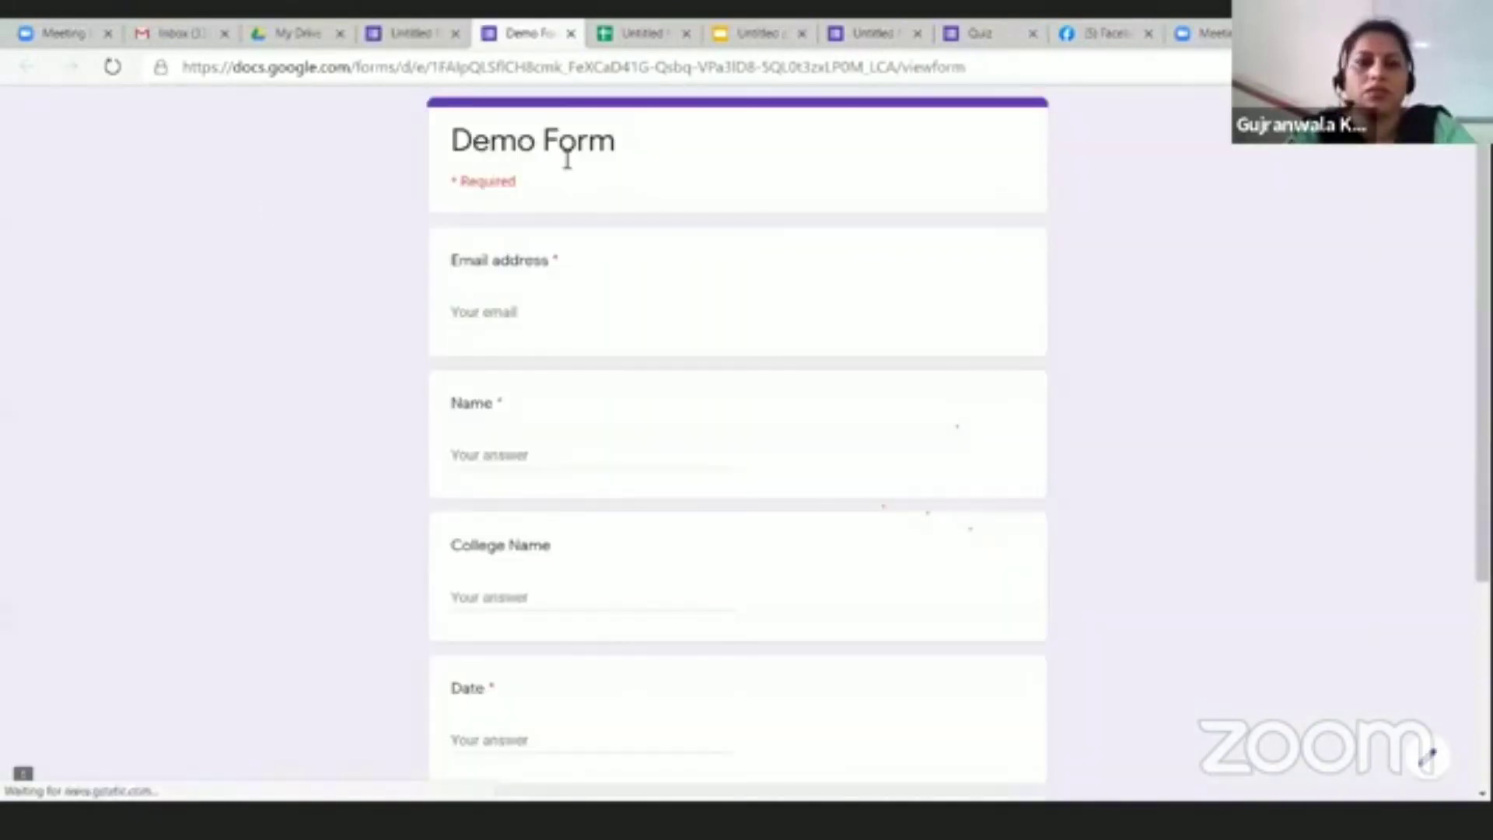
click(500, 318)
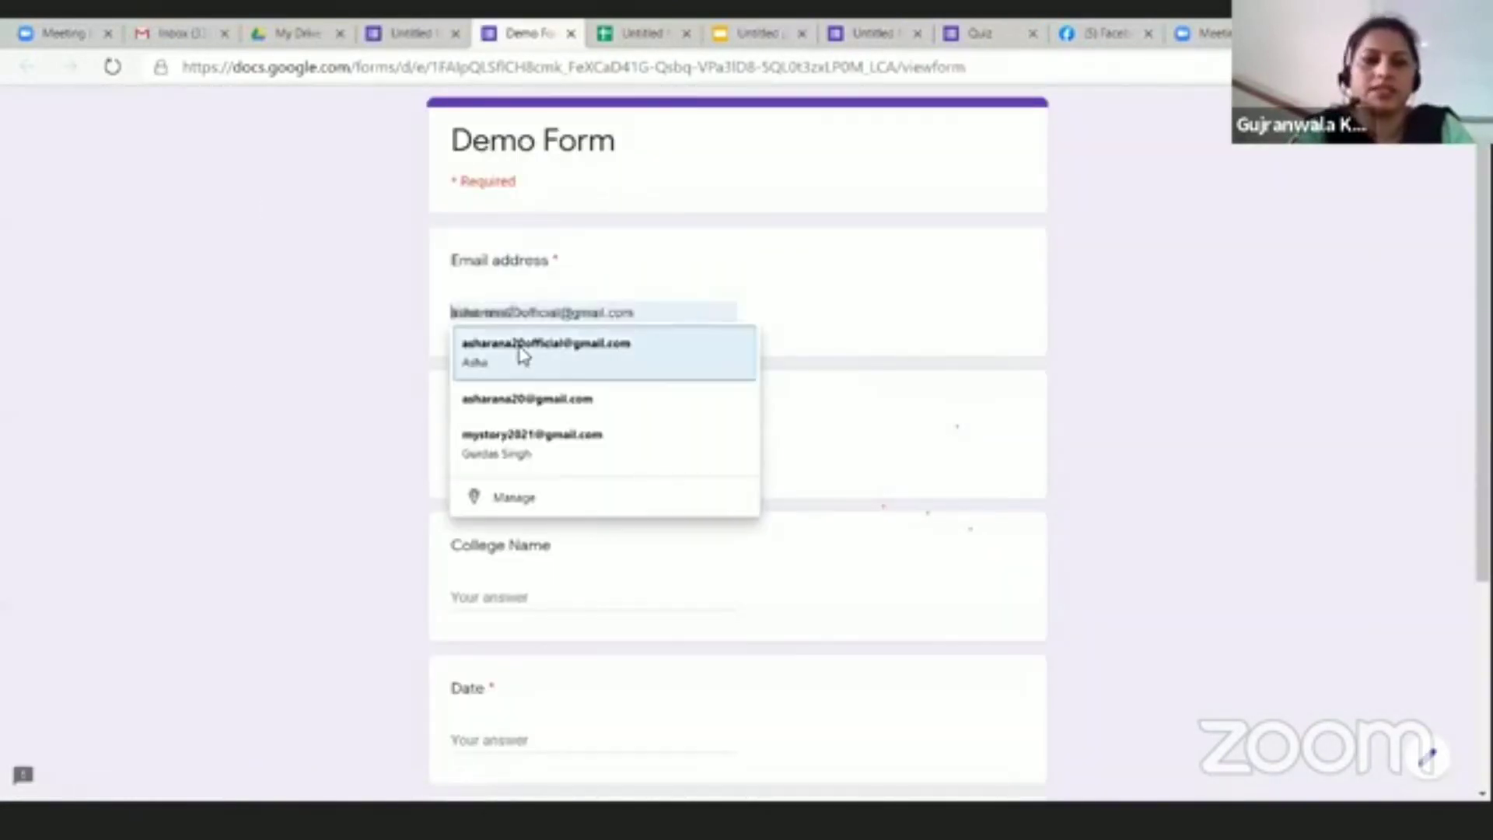
click(518, 350)
scroll(530, 477, down, 3)
Step: Answer College Name GGNKC, Date 16/07/2020 and Feedback Good, submit, and return to the sheet
click(493, 395)
text(Q)
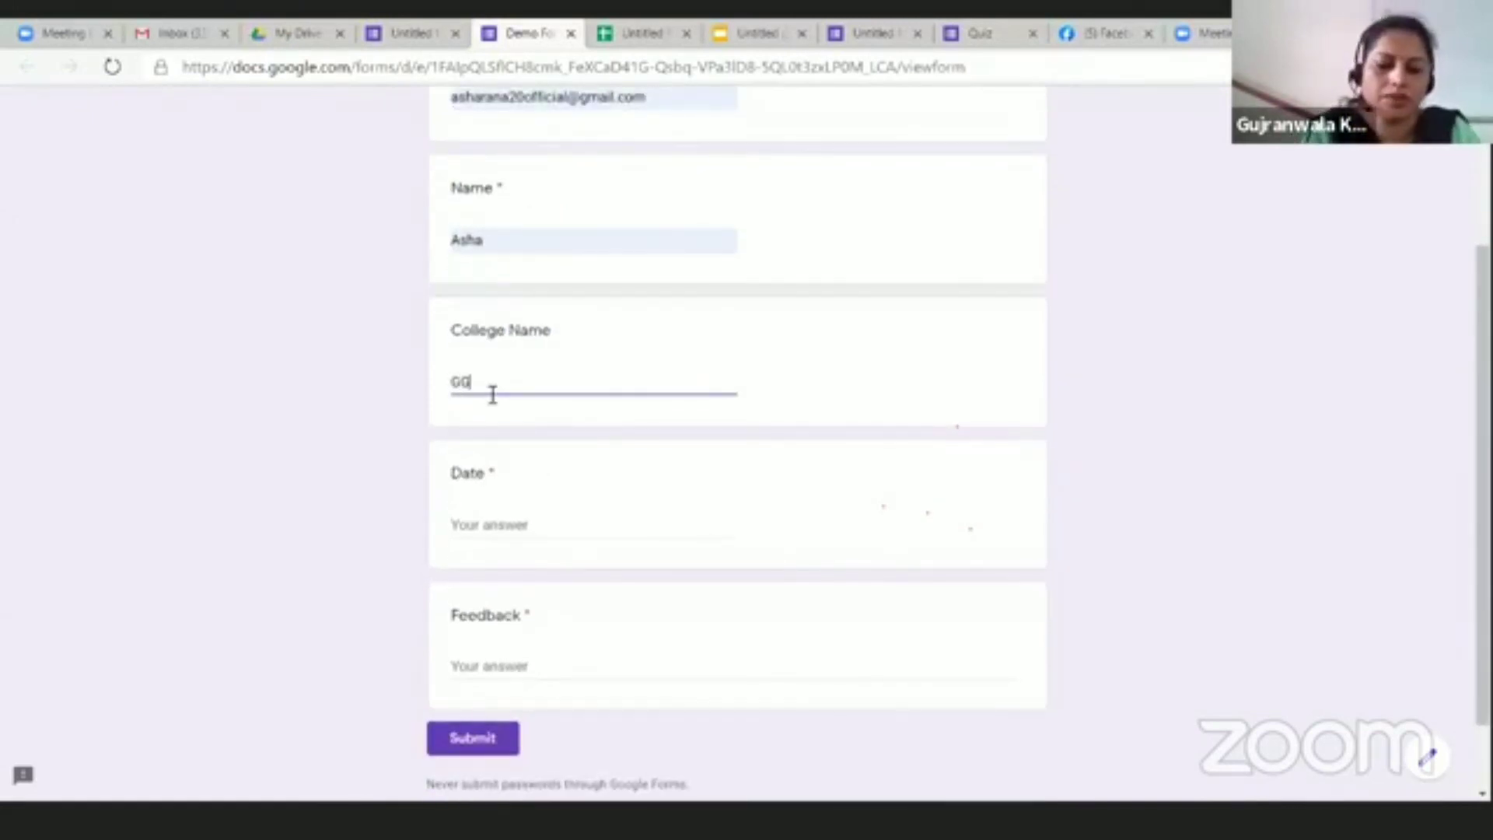
click(494, 535)
text(16/07/2020)
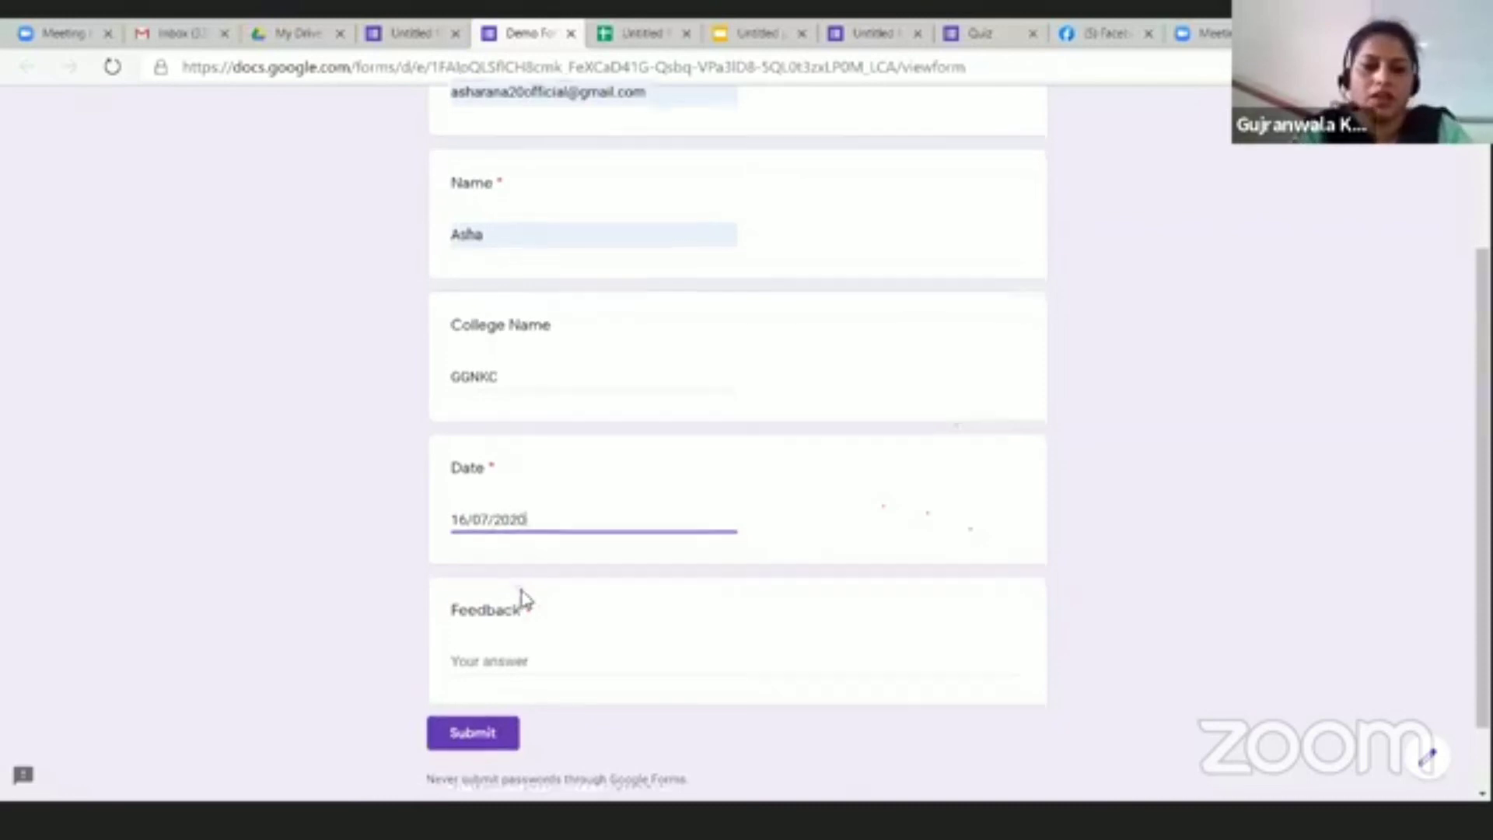
scroll(514, 575, down, 1)
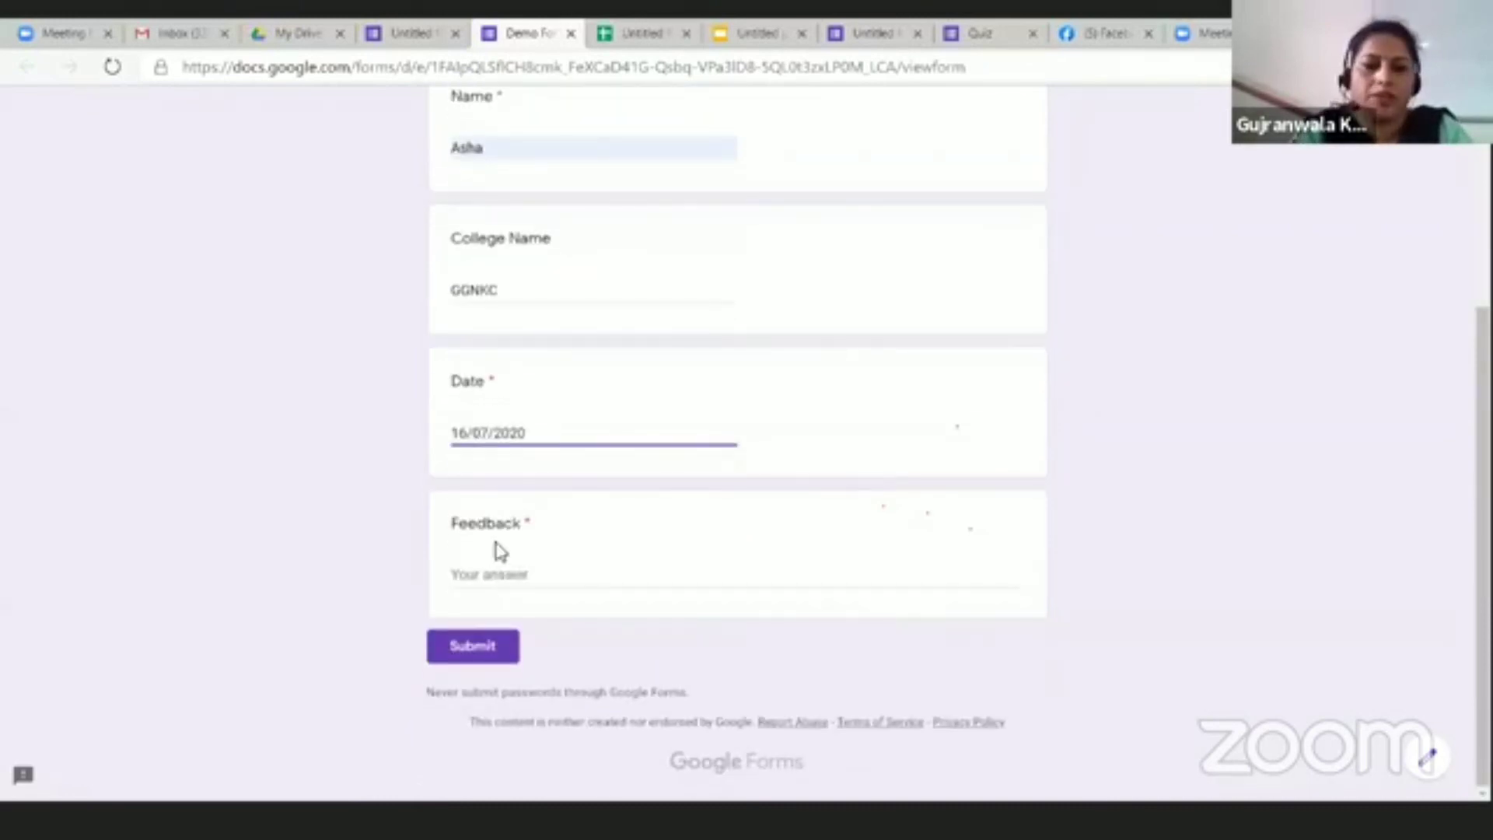
click(511, 571)
text(Good)
click(519, 647)
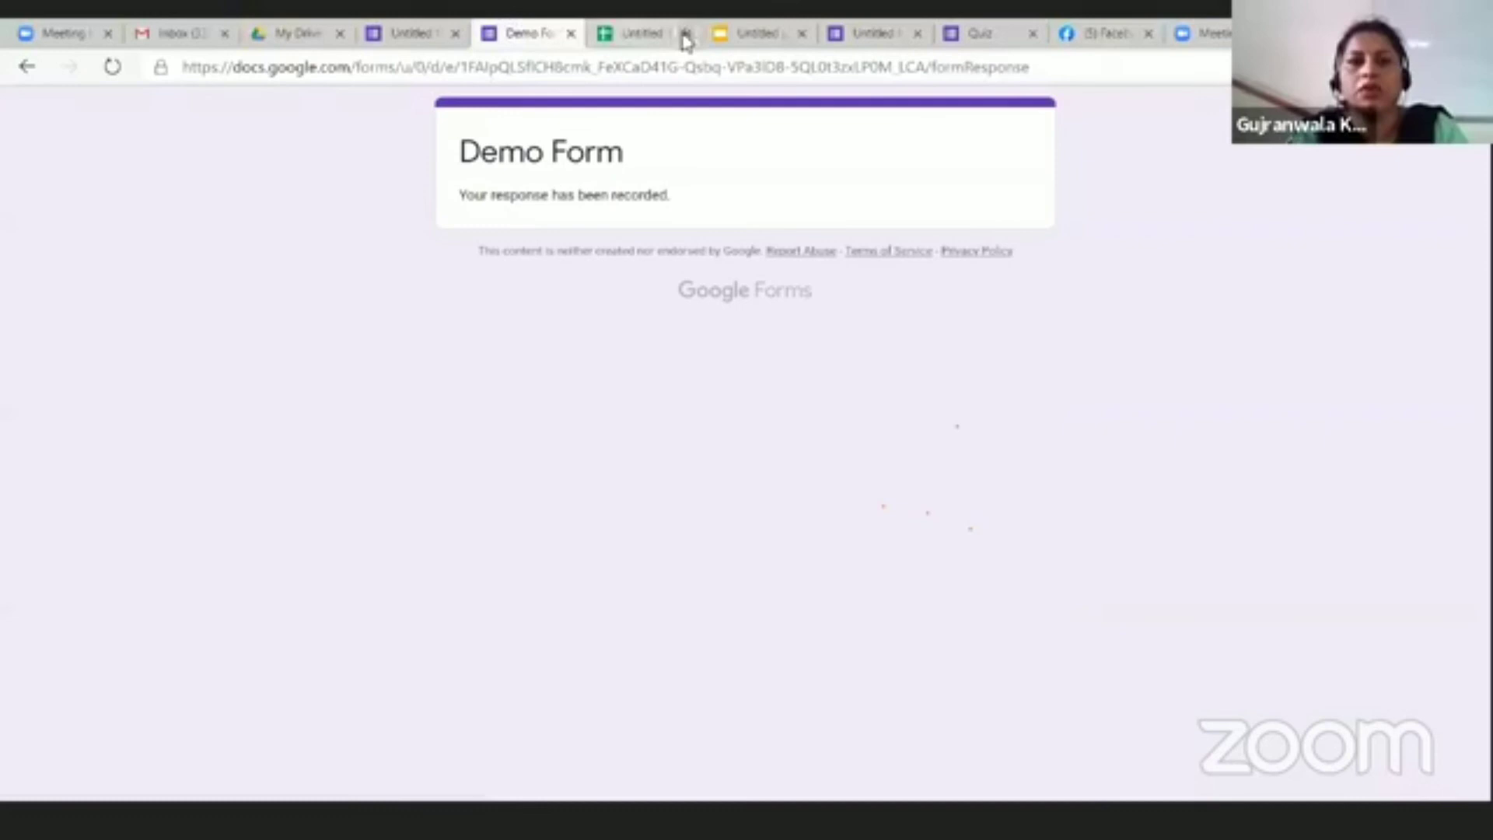
click(623, 33)
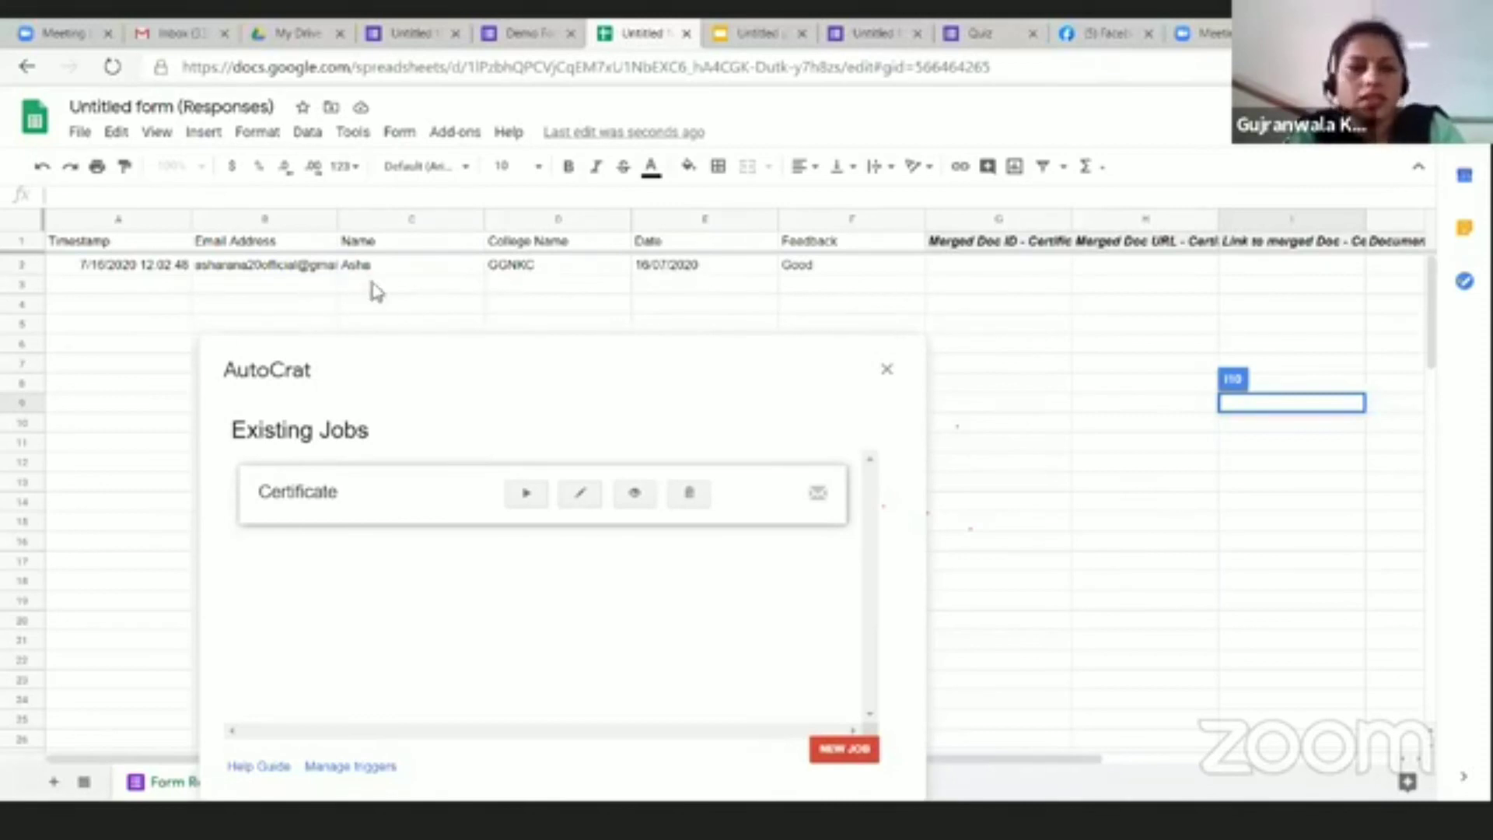
Step: Run the Certificate job on row 2's response, then refresh Gmail to check for the certificate email
click(527, 495)
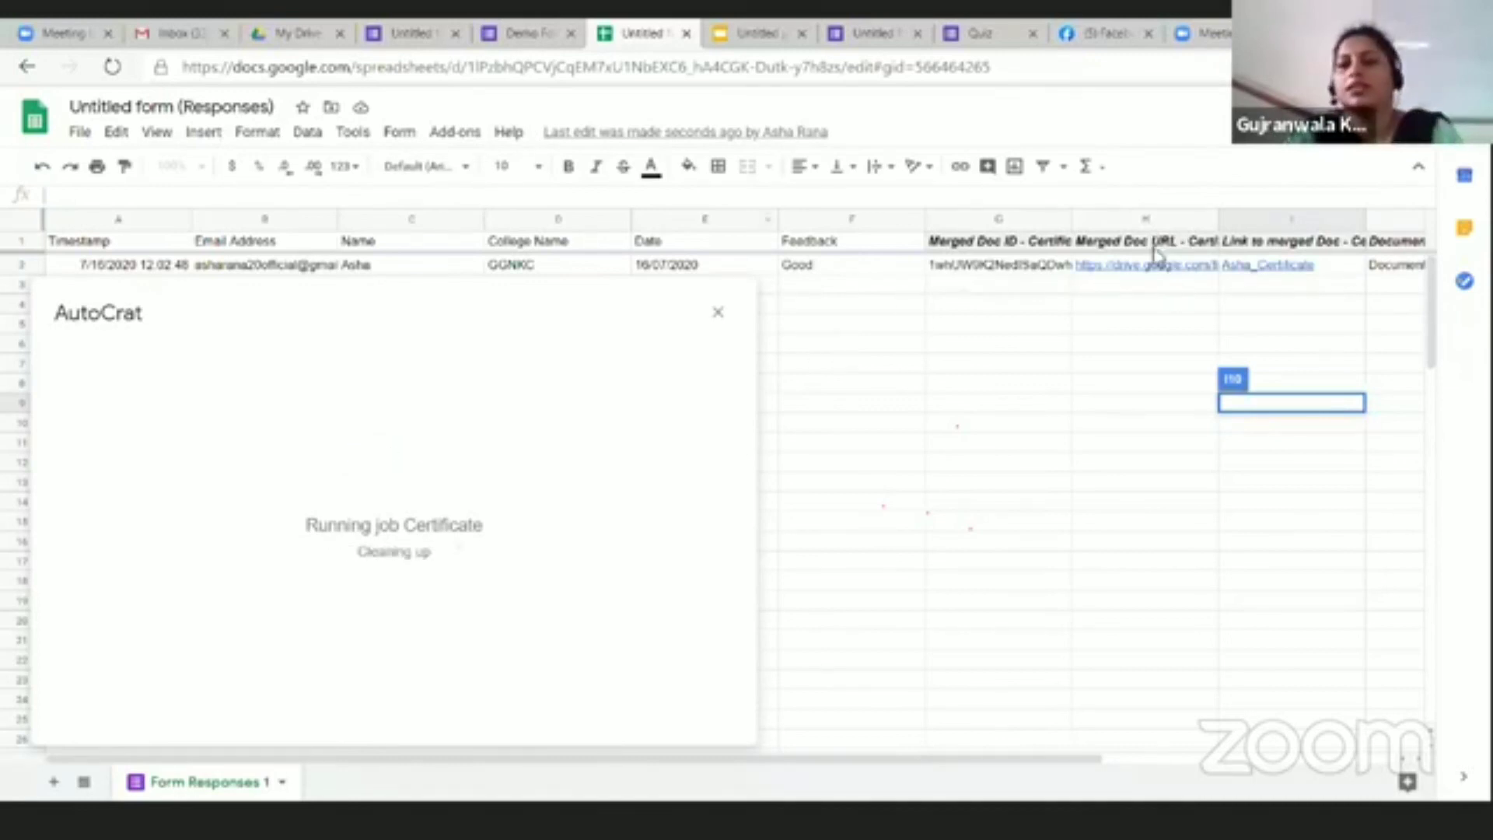
mouse_move(1271, 273)
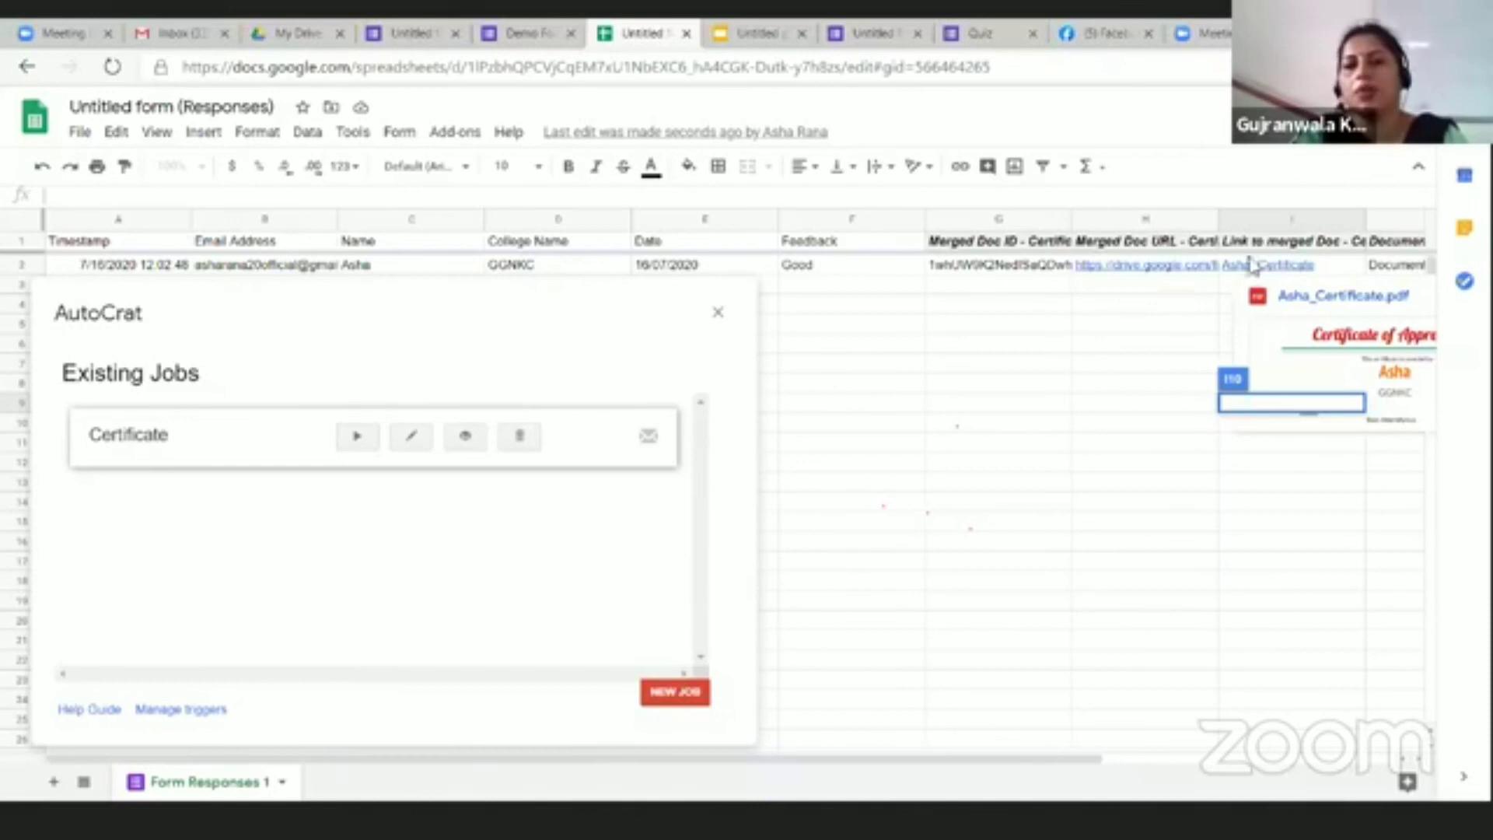
mouse_move(1141, 267)
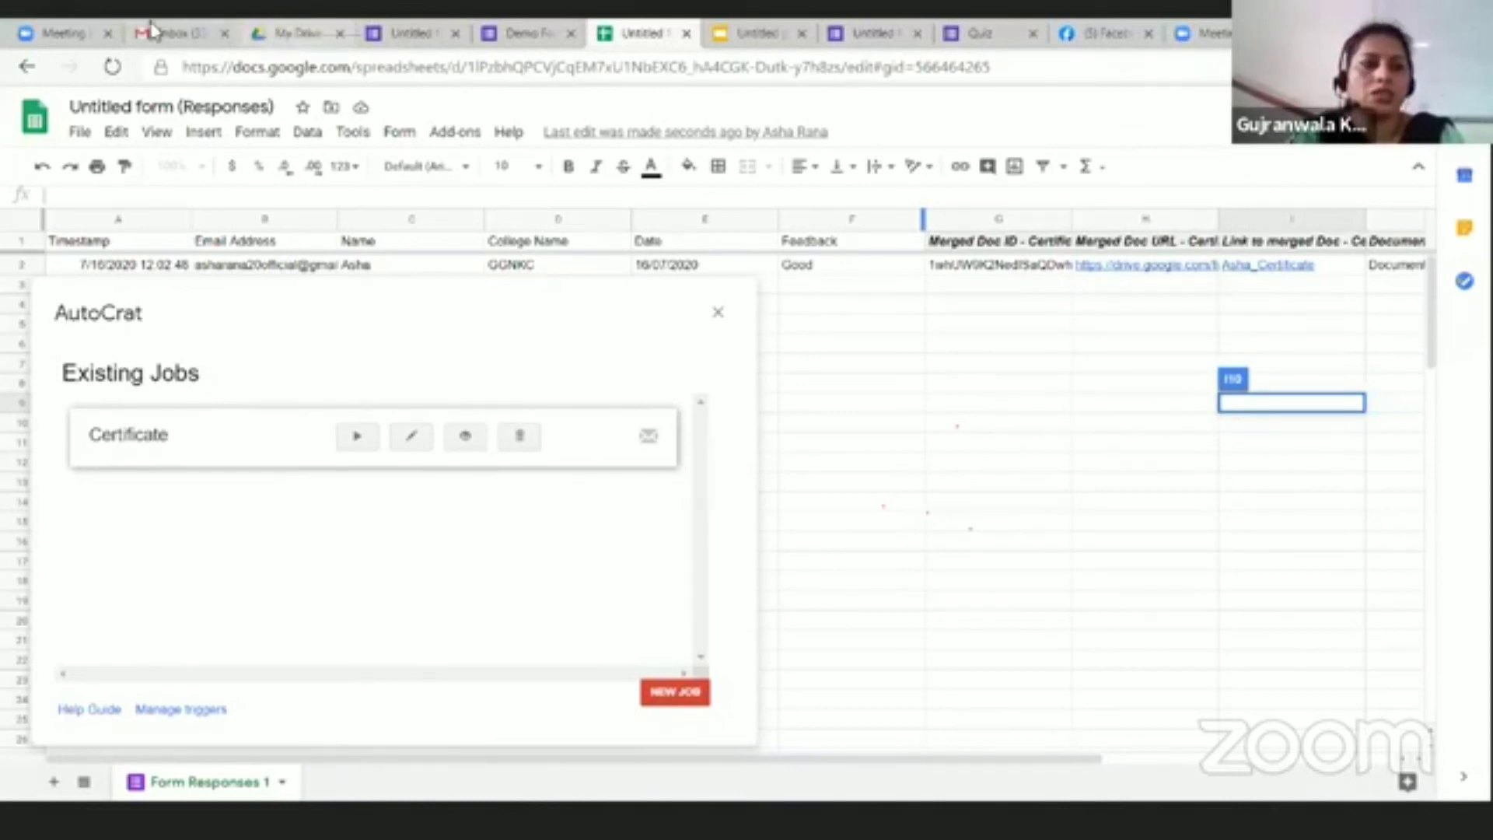
click(171, 36)
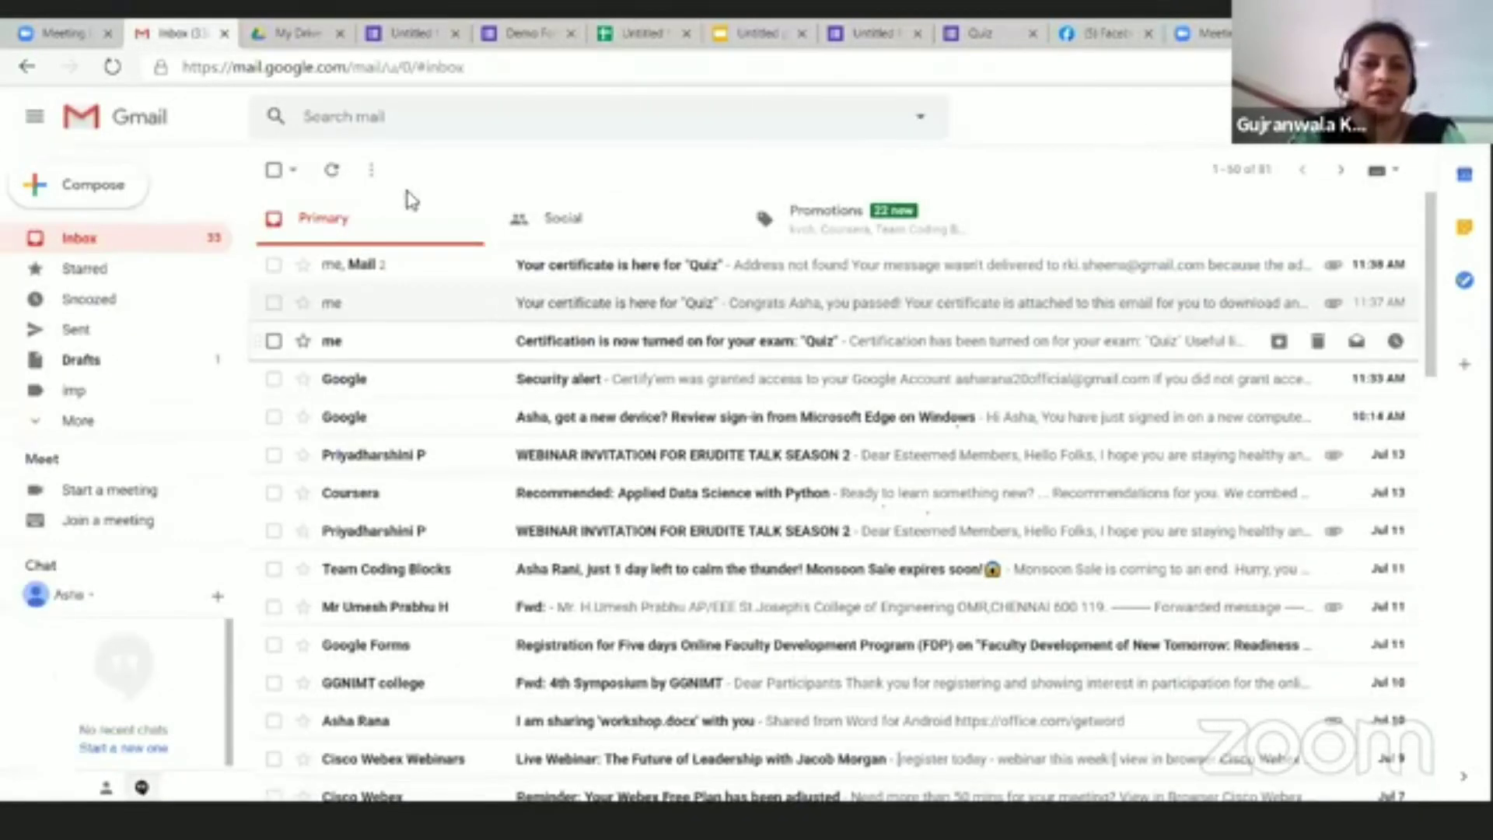
click(330, 171)
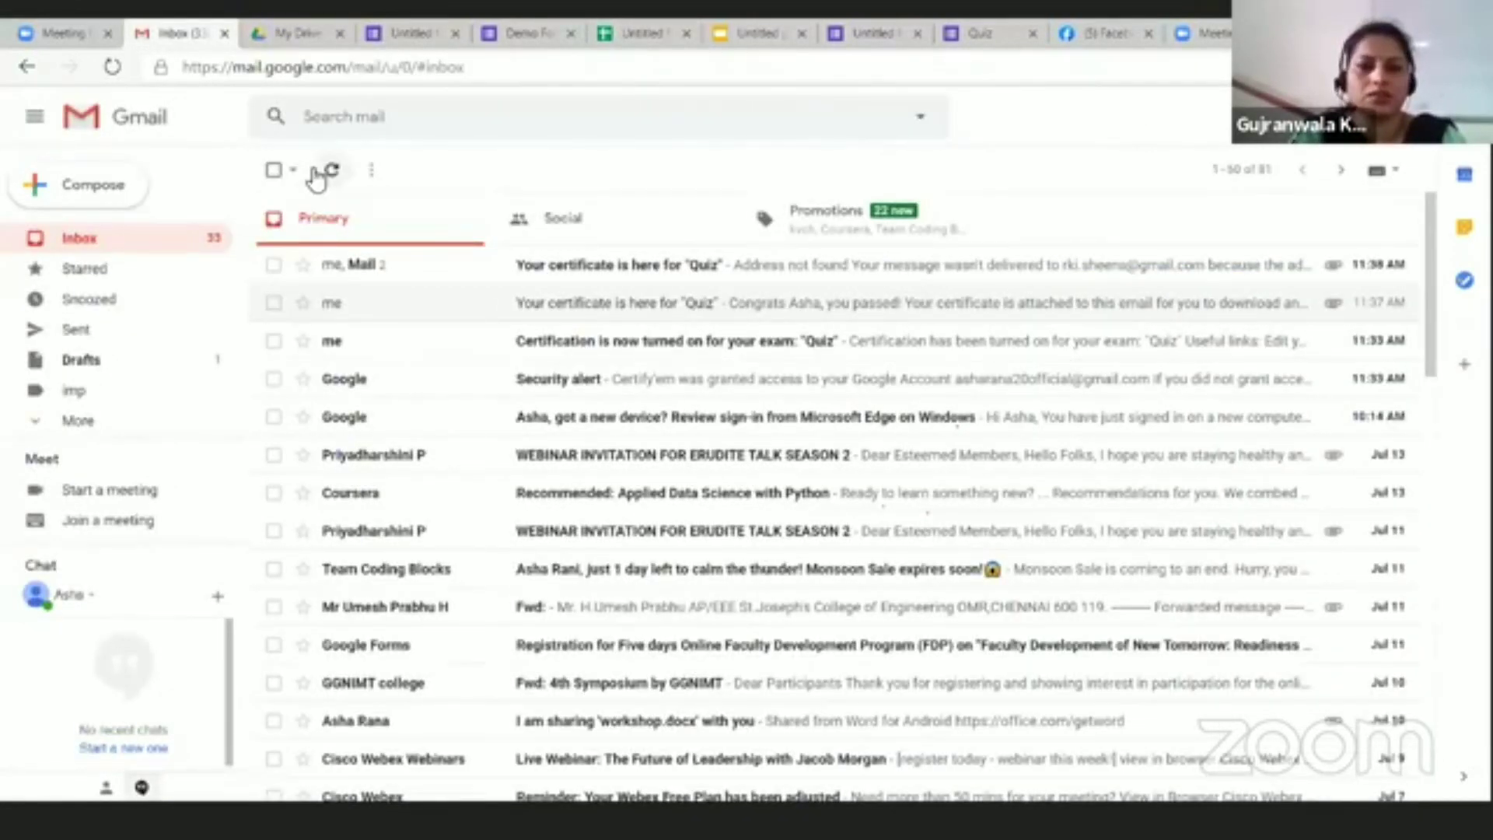